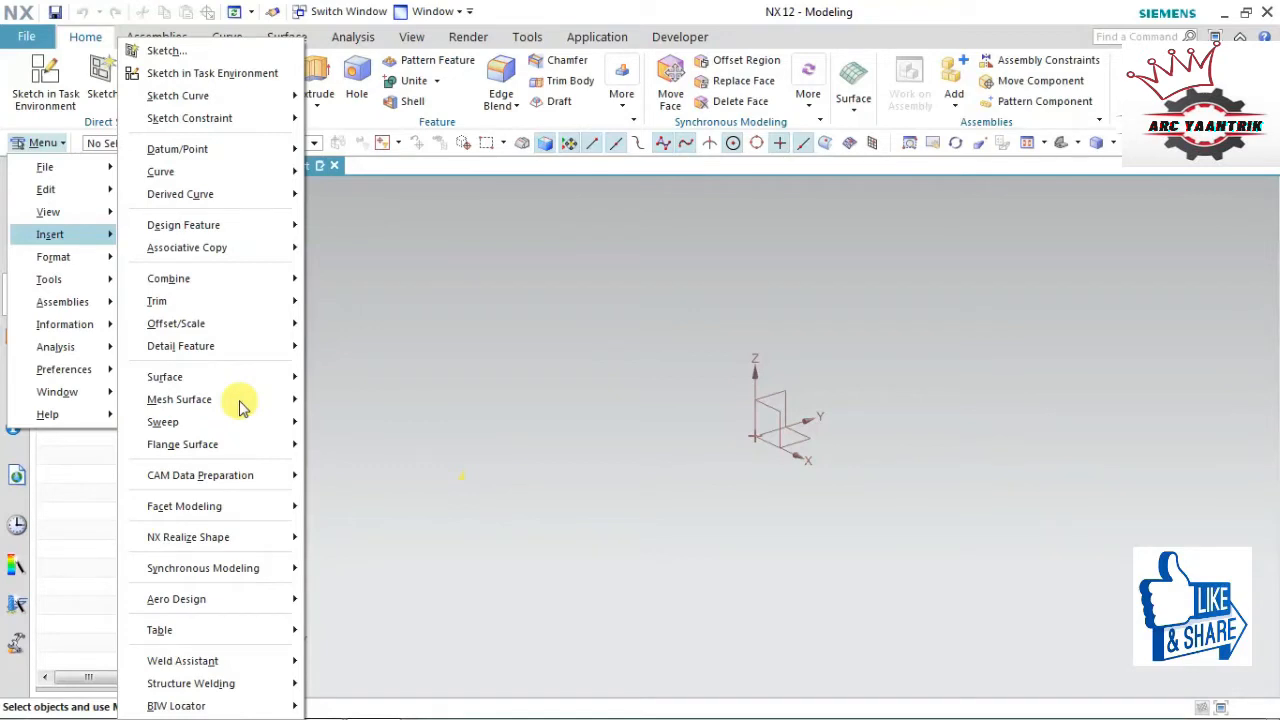
mouse_move(240, 402)
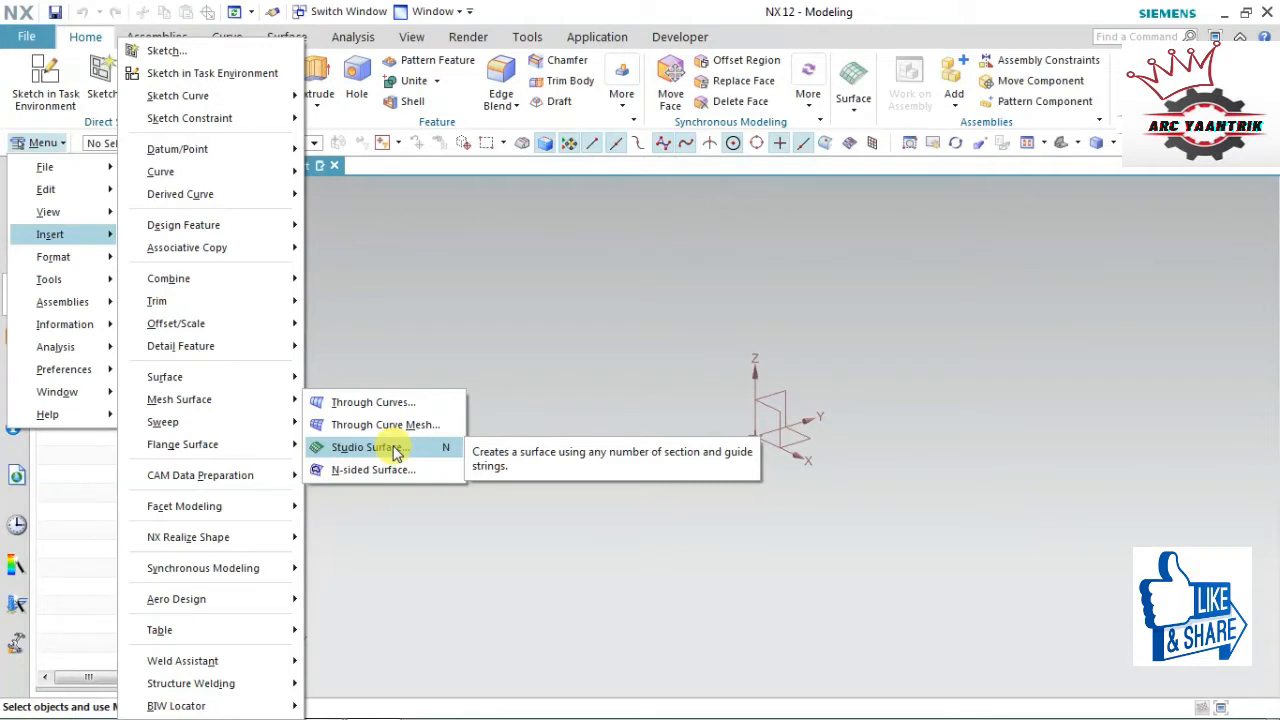
left_click(408, 540)
Create a new sketch in the task environment on the YZ datum plane
left_click(45, 80)
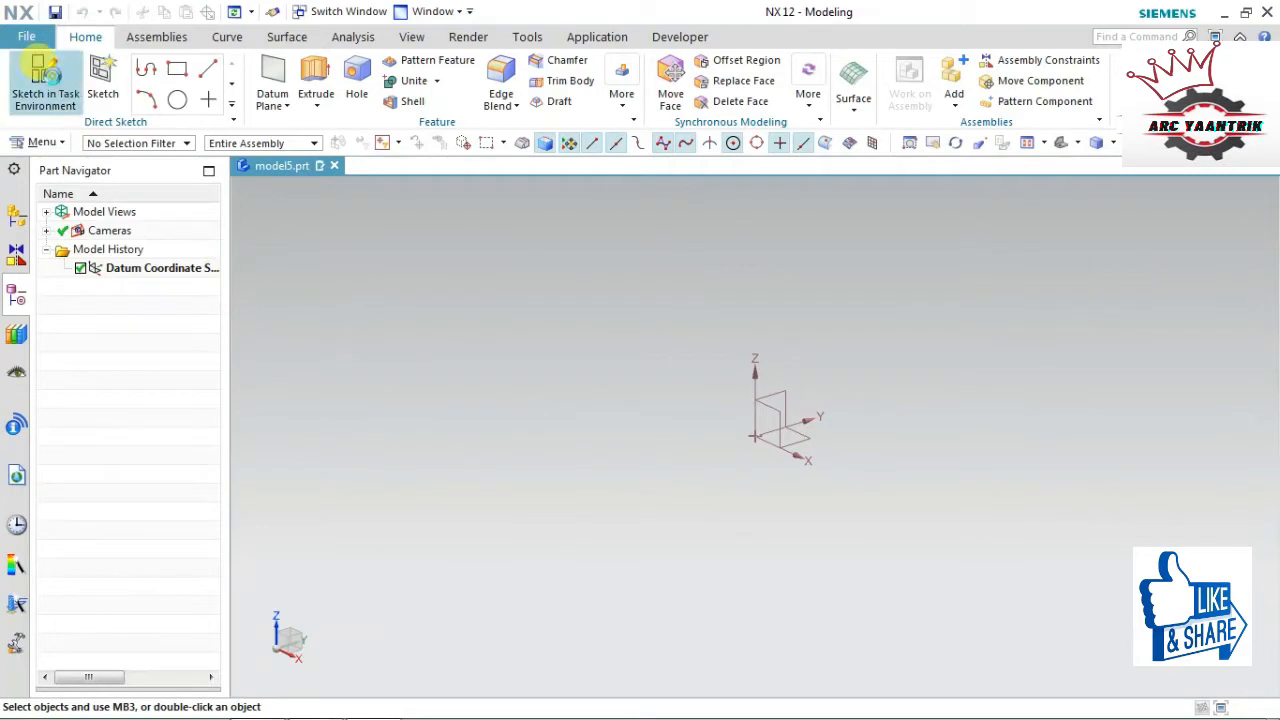
left_click(820, 435)
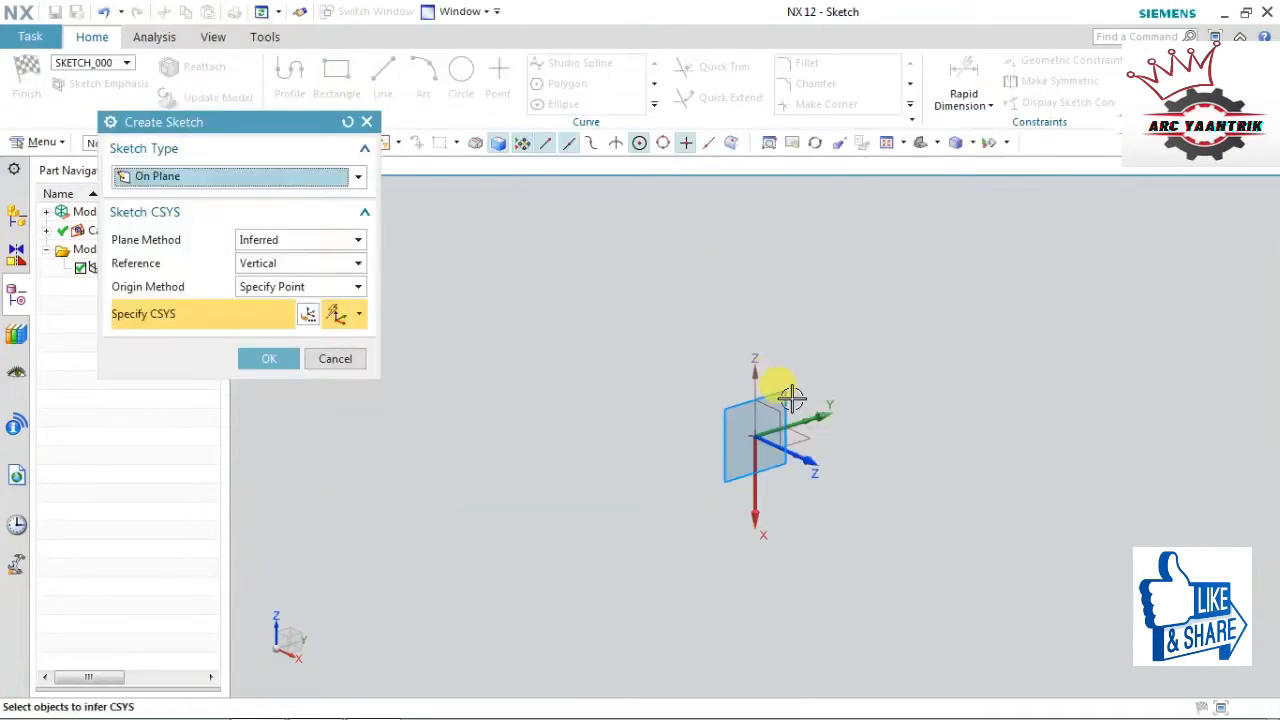
left_click(771, 372)
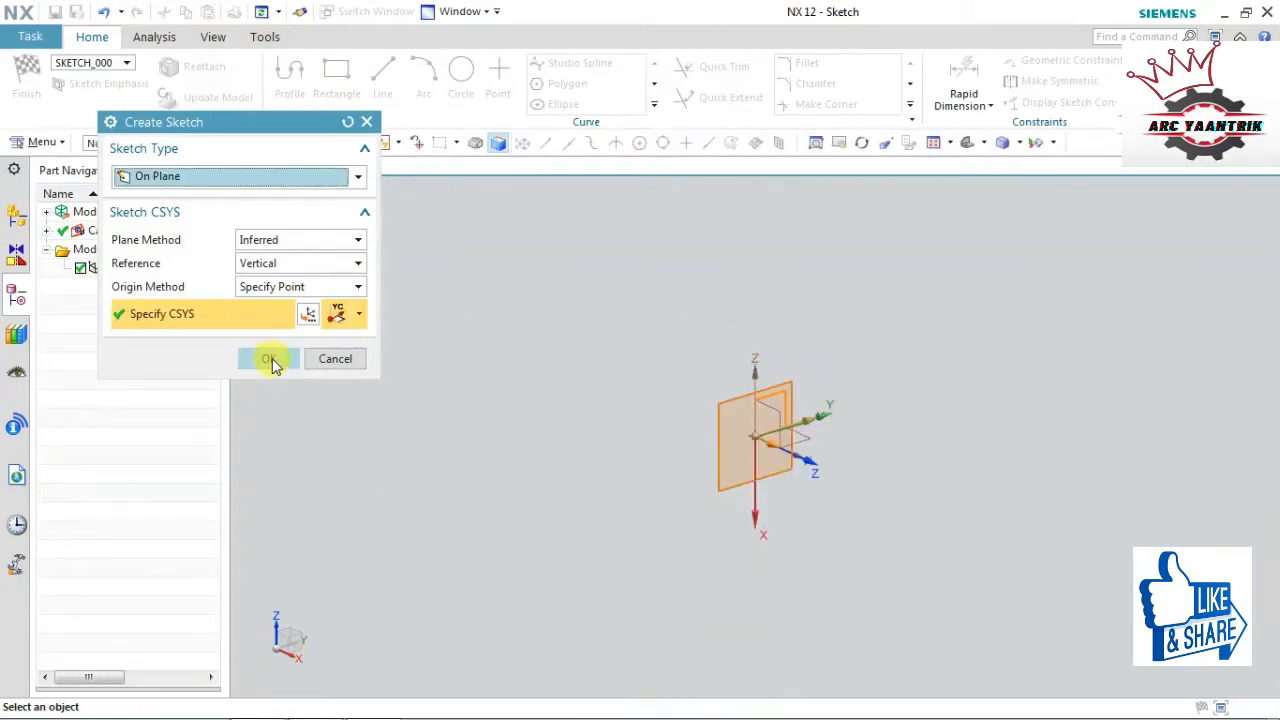
left_click(271, 362)
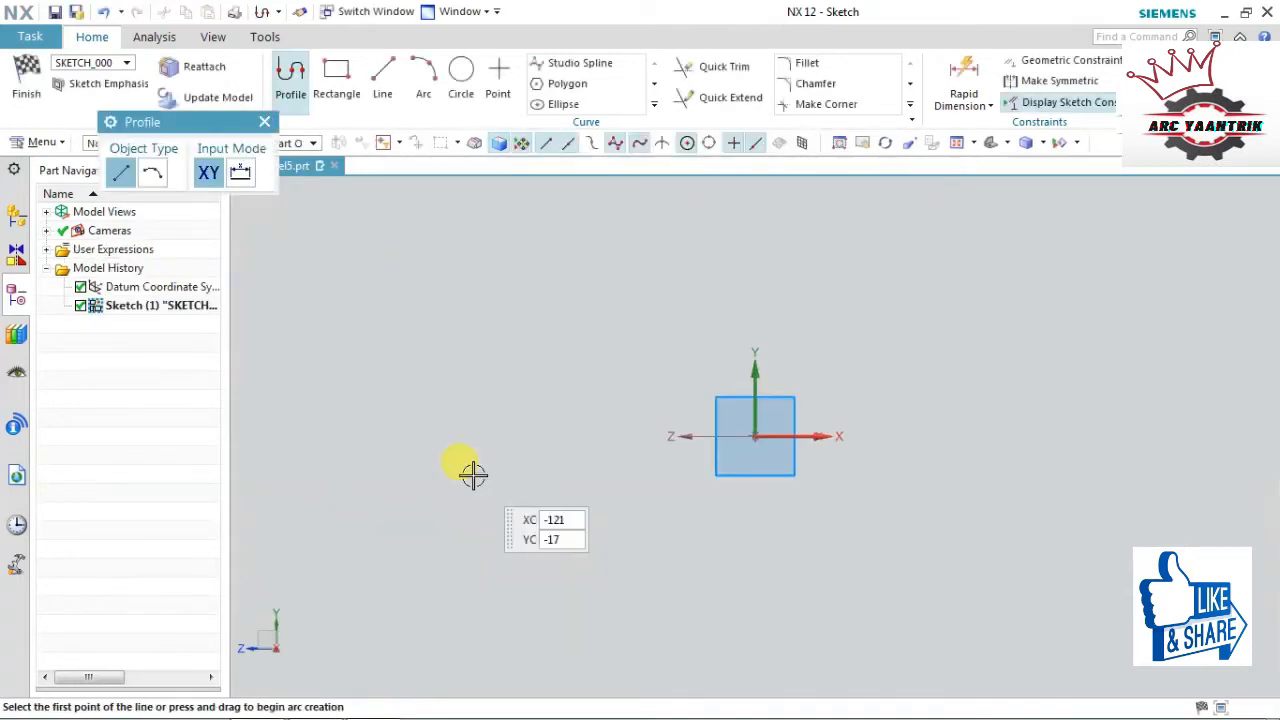
Sketch an upward-bulging three-point arc from the origin to a point about 115 mm away near the horizontal axis, and finish the sketch
left_click(423, 80)
left_click(755, 436)
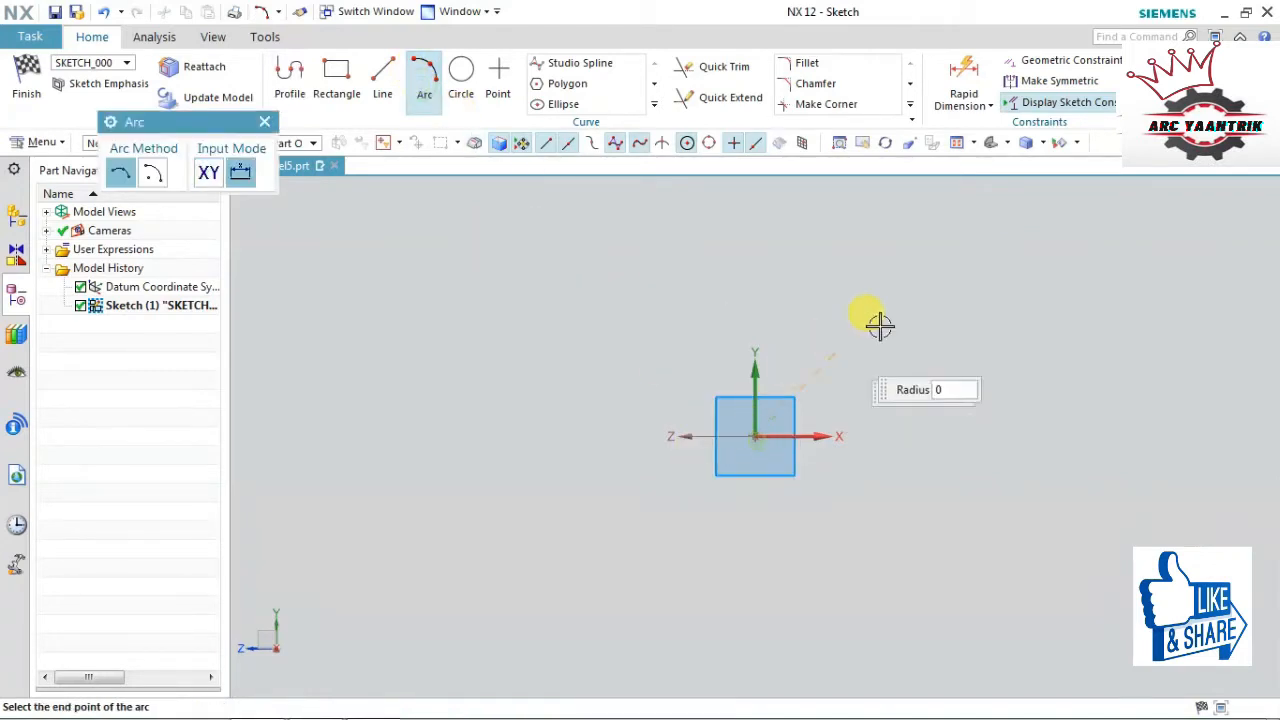
left_click(1021, 429)
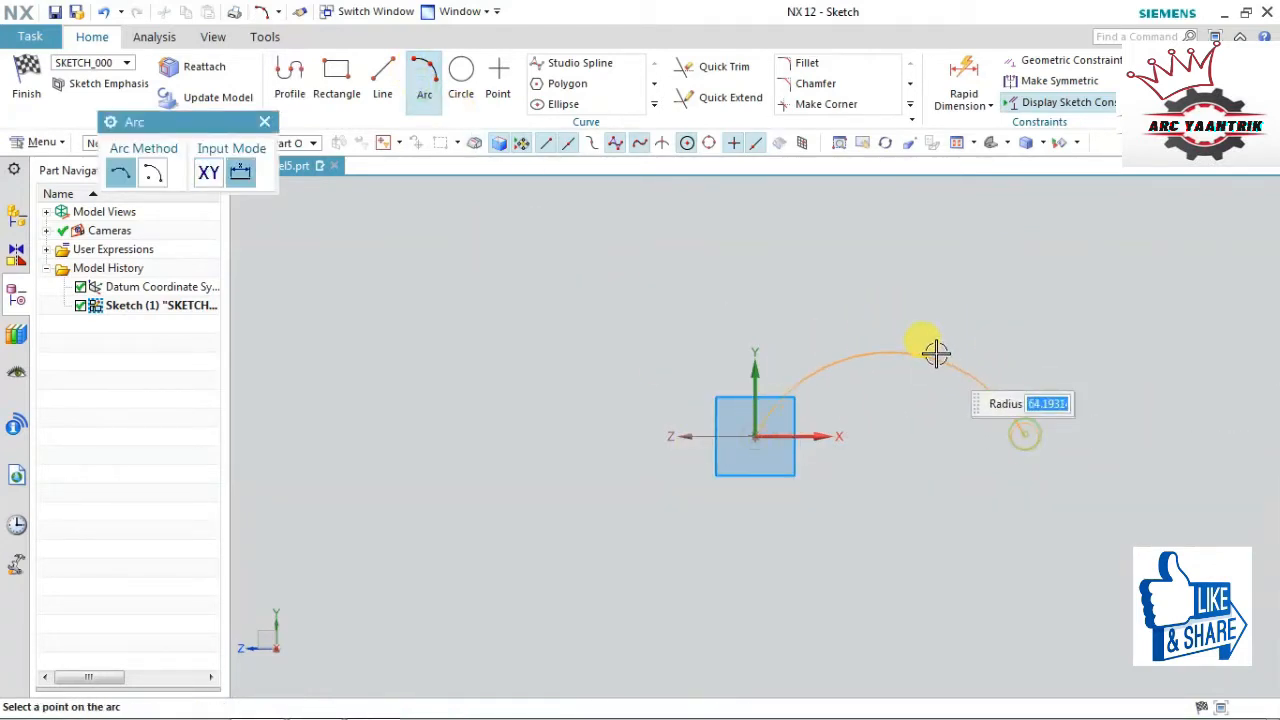
left_click(22, 82)
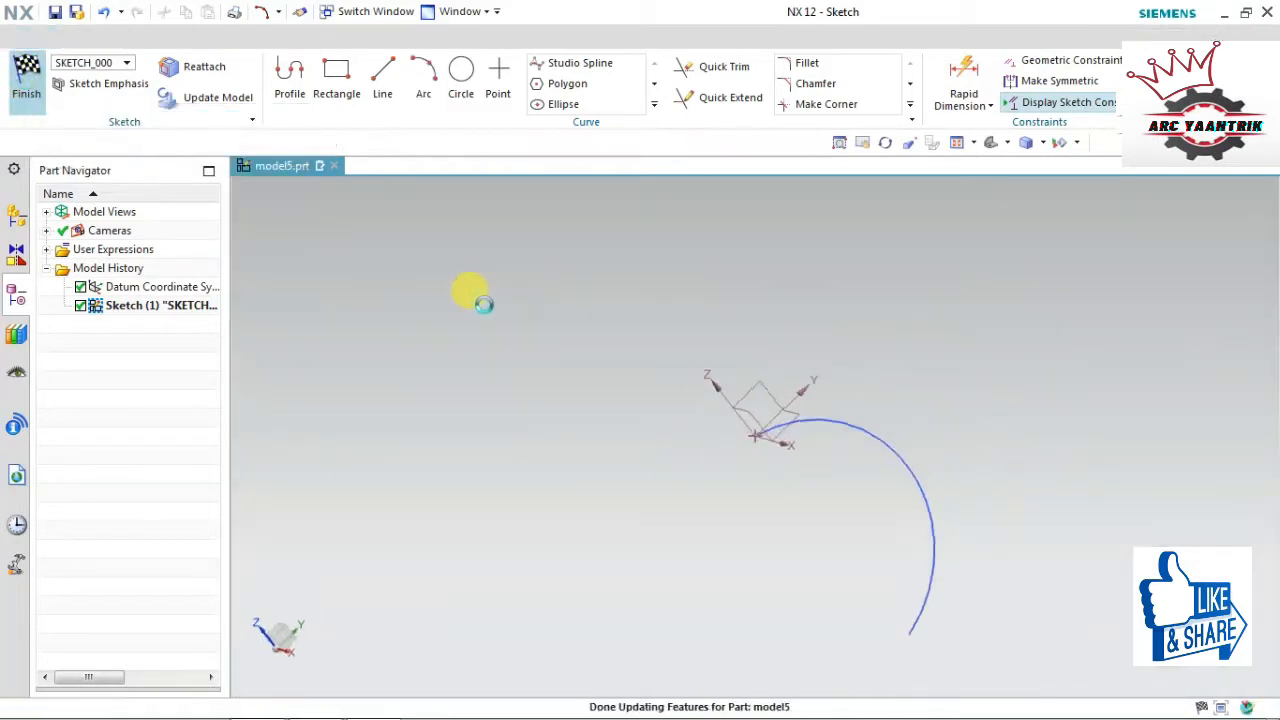
Create a second sketch in the task environment on the XZ datum plane
mouse_move(914, 389)
middle_mouse_down()
mouse_move(863, 366)
mouse_move(837, 303)
mouse_move(889, 314)
middle_mouse_up()
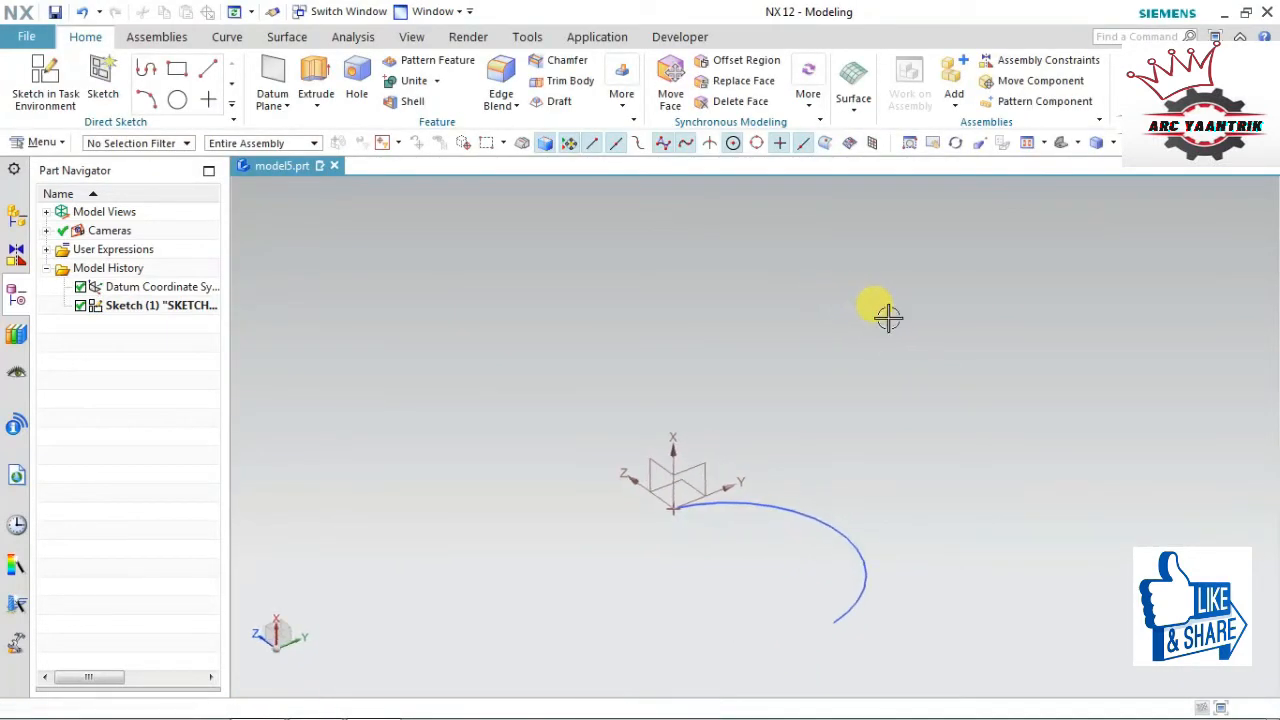
left_click(72, 98)
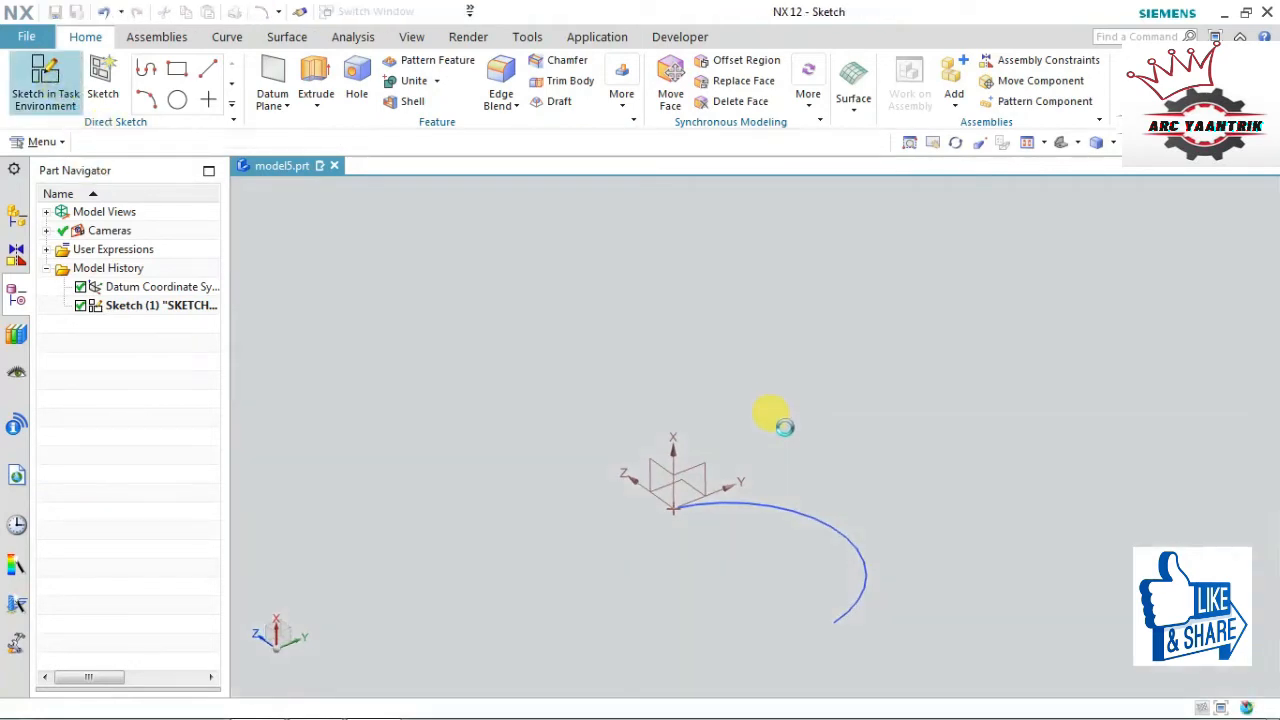
mouse_move(733, 333)
middle_mouse_down()
mouse_move(706, 429)
mouse_move(663, 400)
mouse_move(643, 357)
mouse_move(597, 405)
mouse_move(612, 400)
middle_mouse_up()
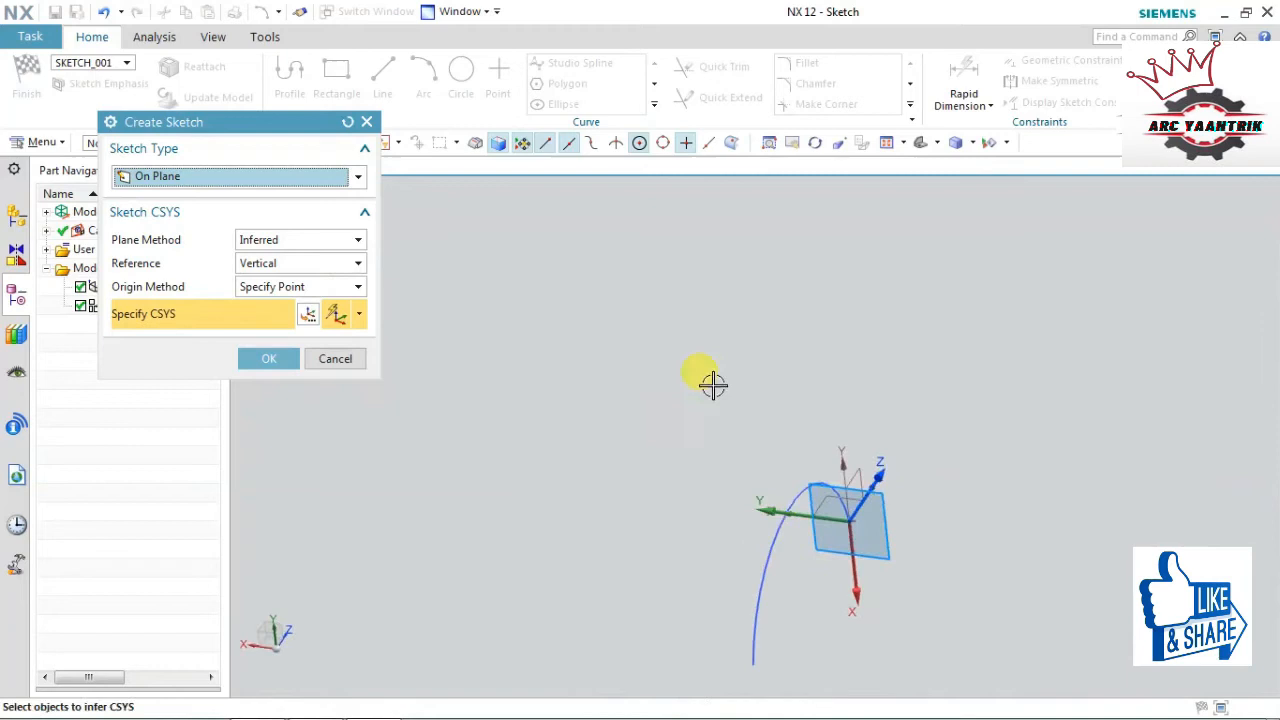
left_click(810, 495)
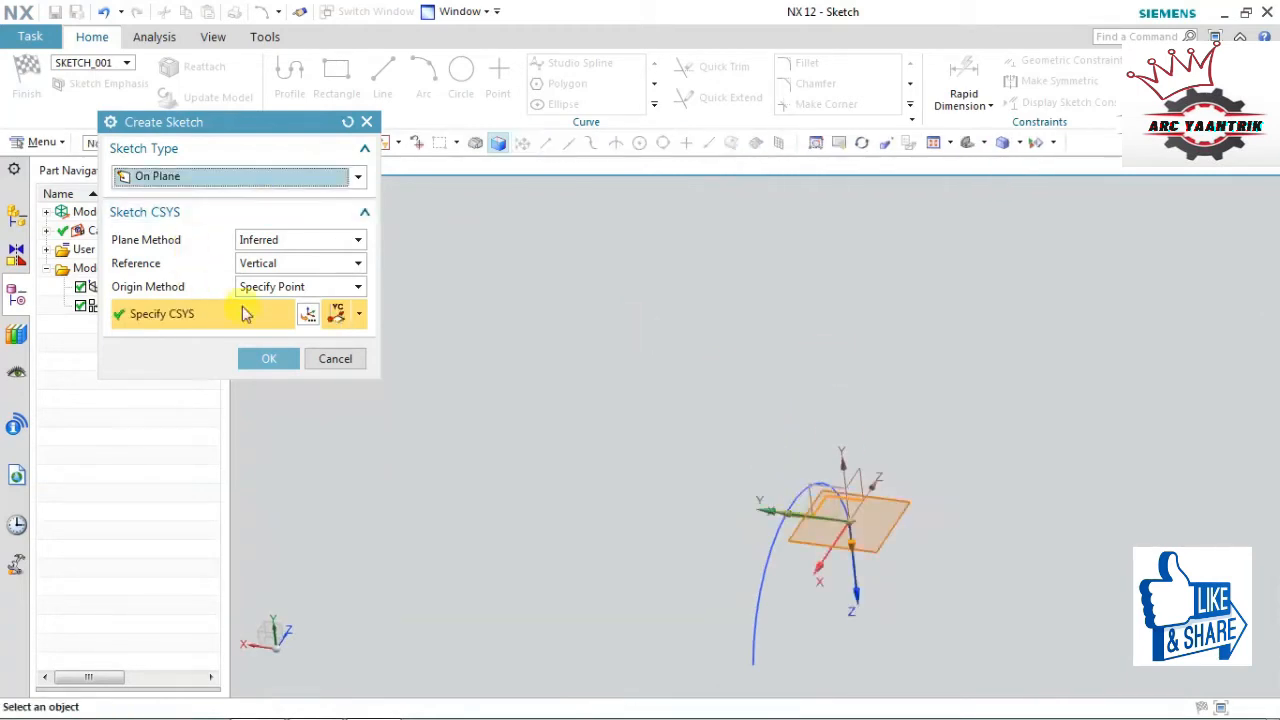
left_click(272, 359)
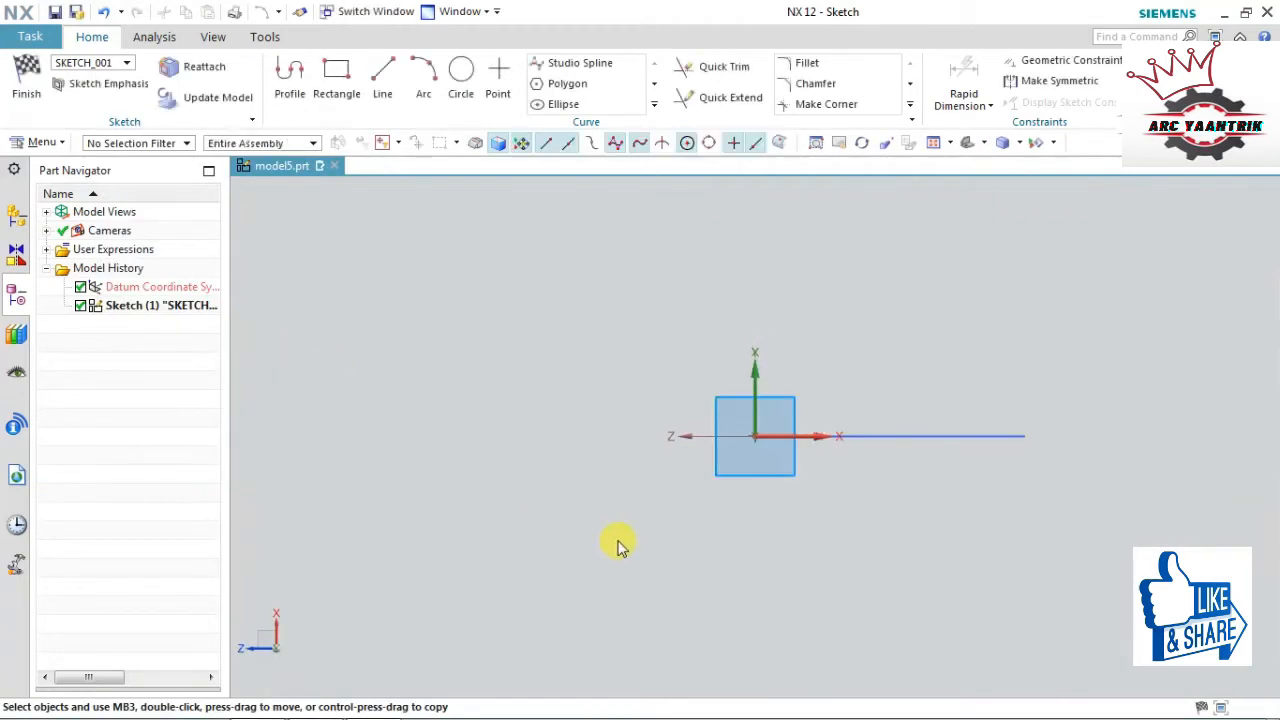
Sketch a degree 3 Studio Spline through four points from the origin, rising about 190 mm and bowing about 22 mm away from the arc
middle_click_drag(572, 404, 548, 613, "shift")
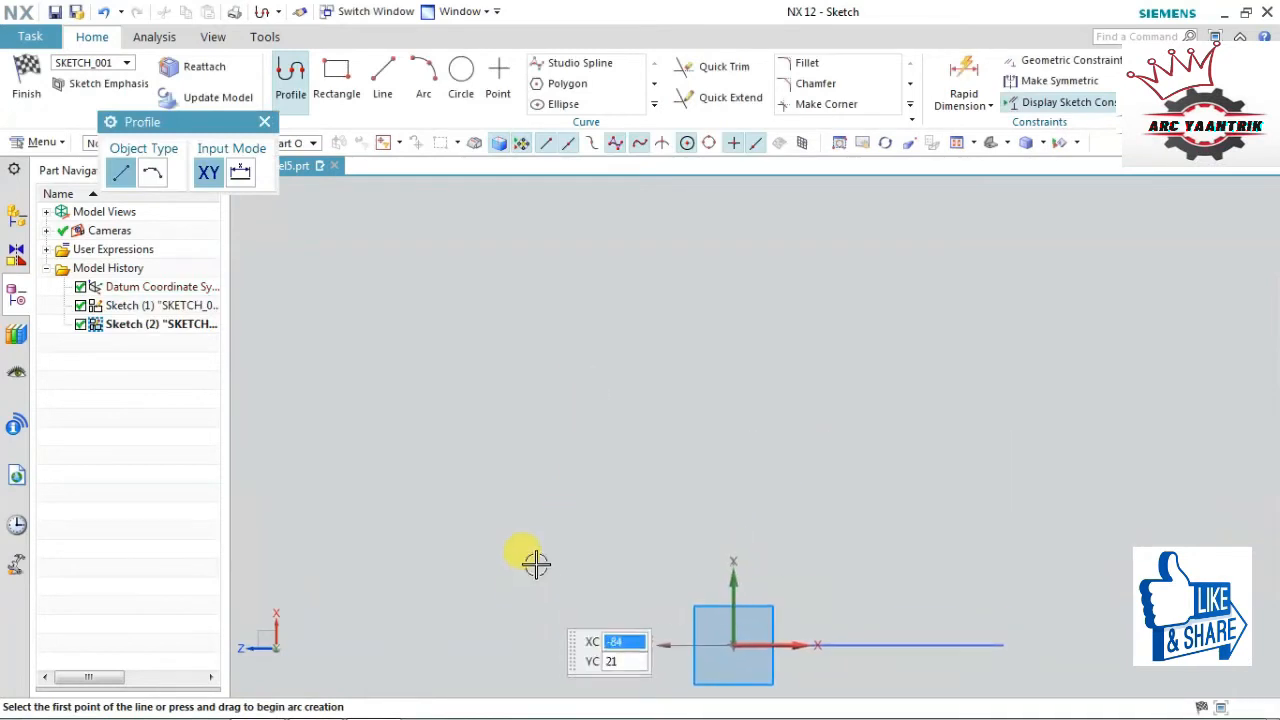
key("Escape")
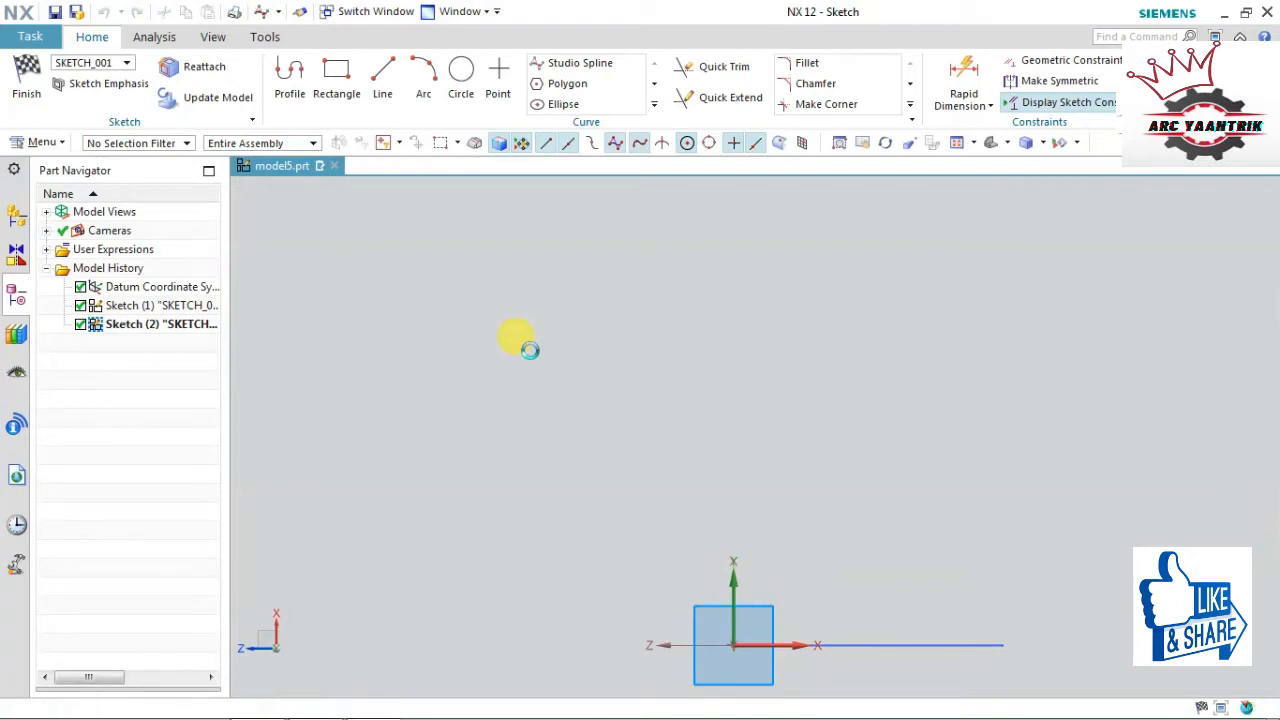
left_click(733, 645)
left_click(701, 549)
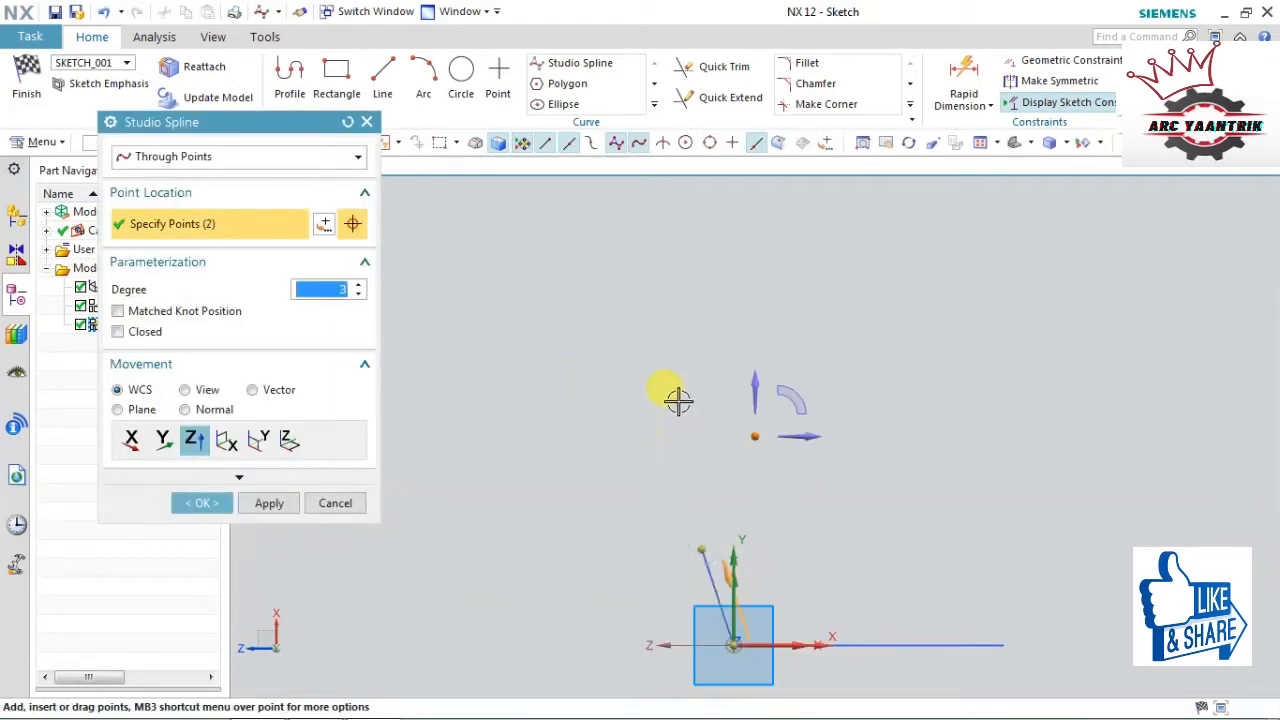
left_click(682, 373)
left_click(722, 202)
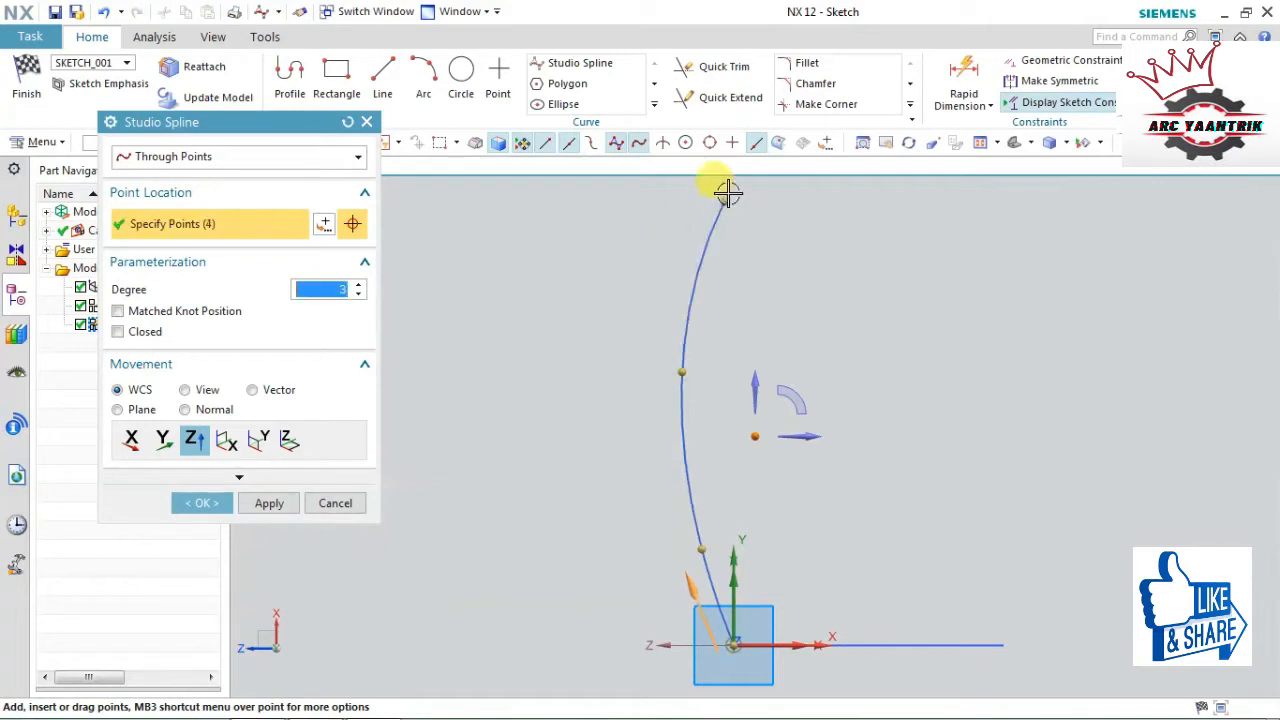
left_click(203, 502)
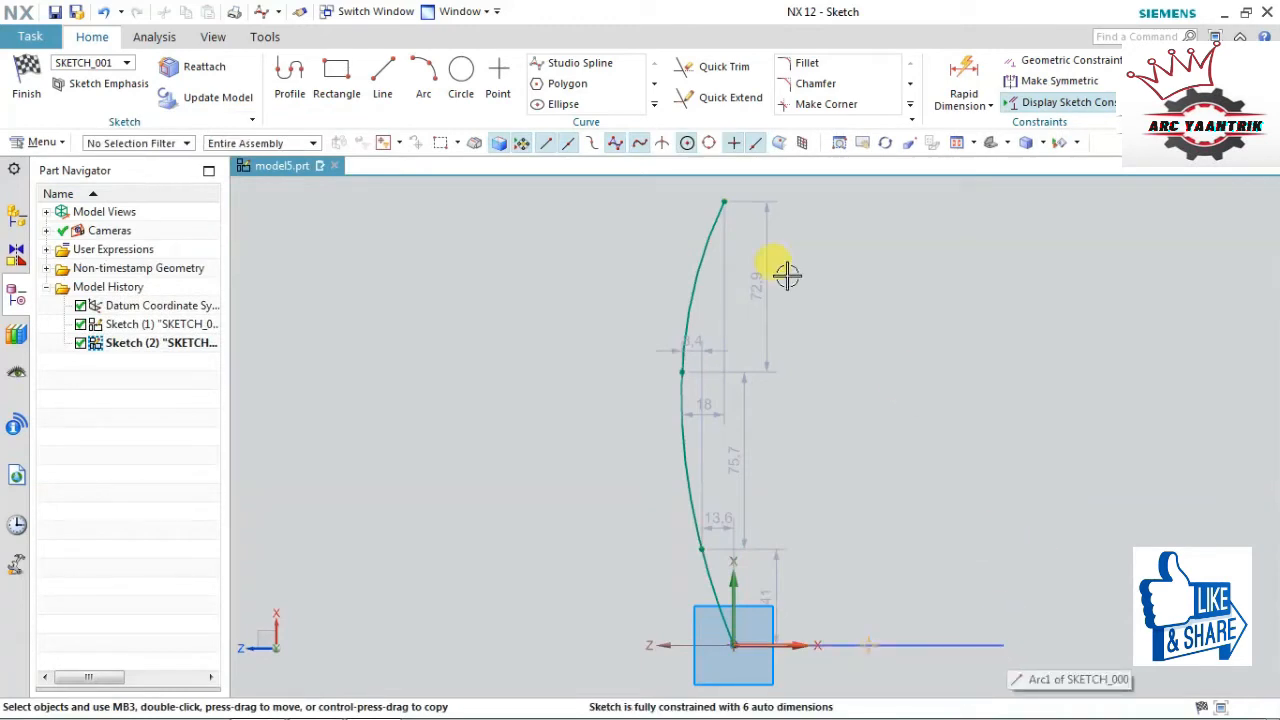
Sketch an outward-bulging arc of about 136 mm radius, rising about 114 mm from the far end of the first sketch's arc
left_click(420, 76)
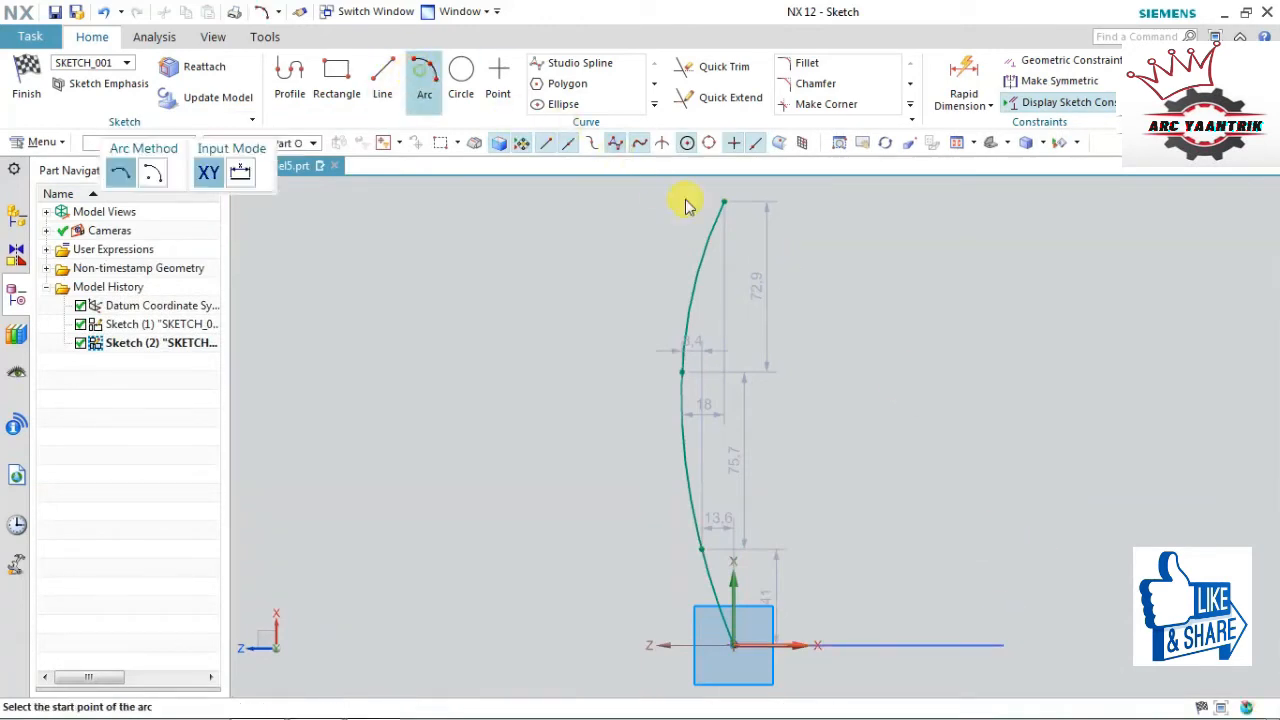
left_click(1003, 643)
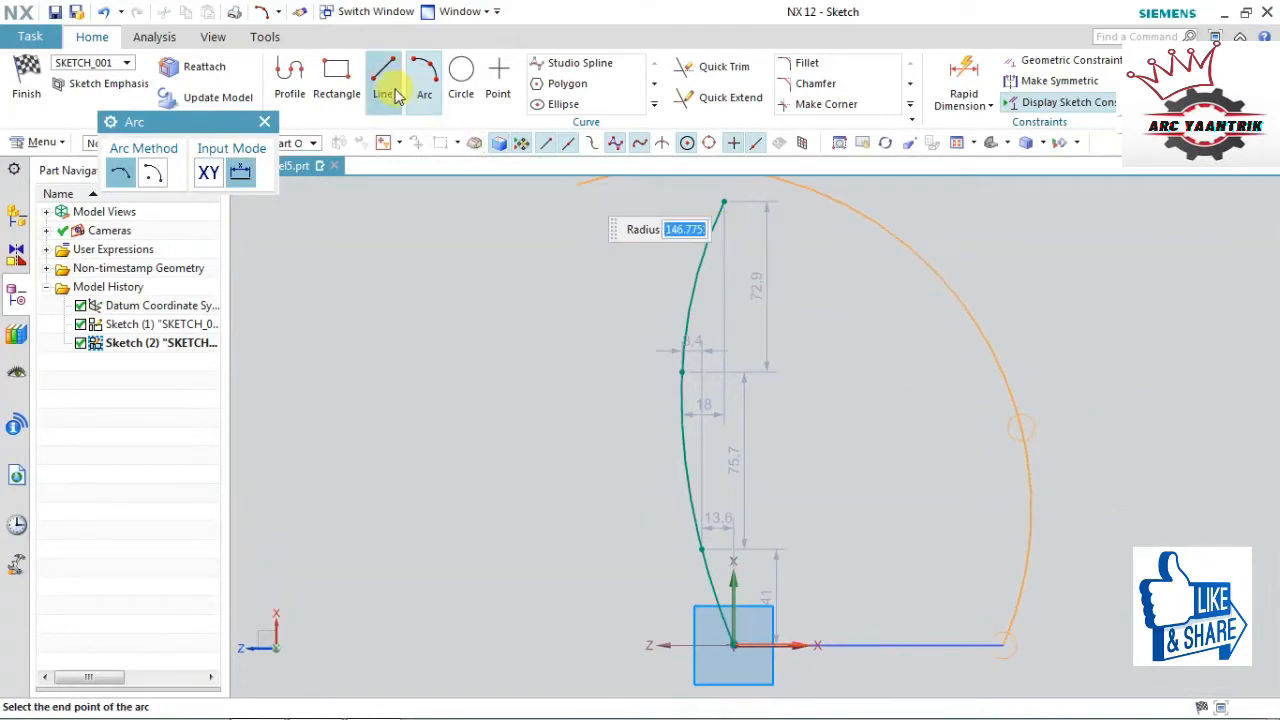
left_click(1003, 379)
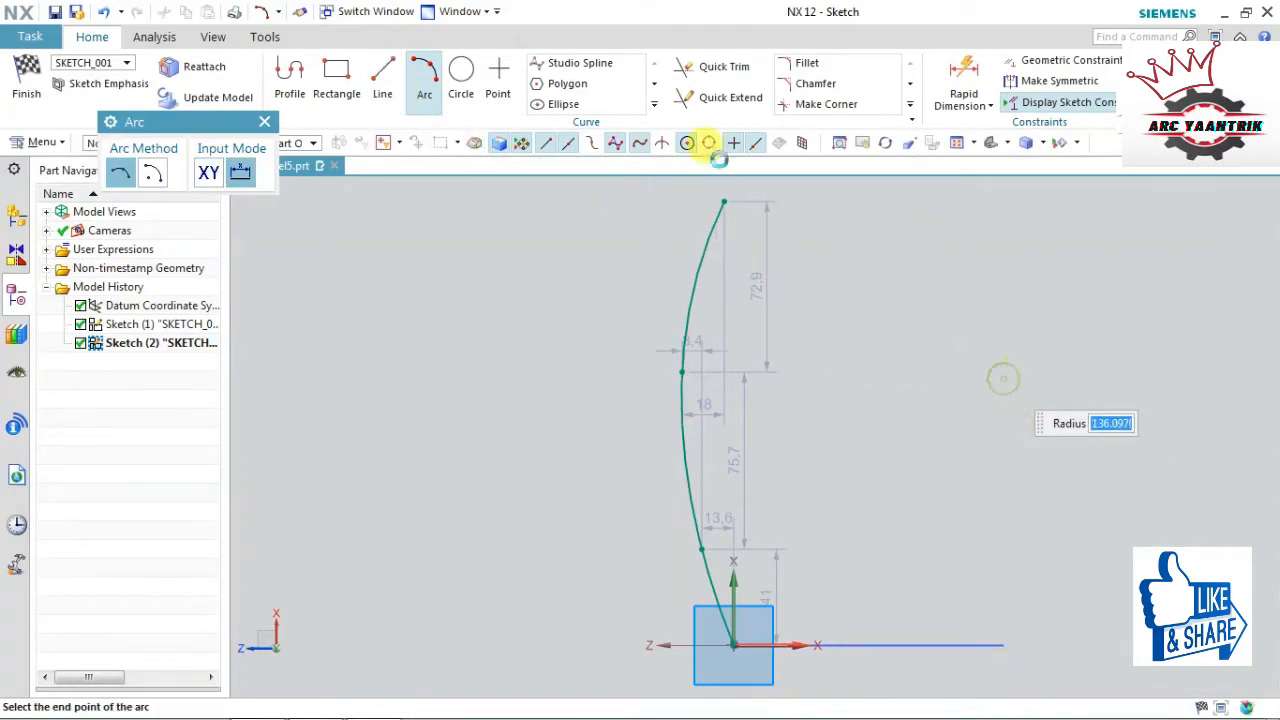
Draw a line about 86 mm long from the new arc's upper end, ending level with the spline's top point, and finish the sketch
left_click(383, 90)
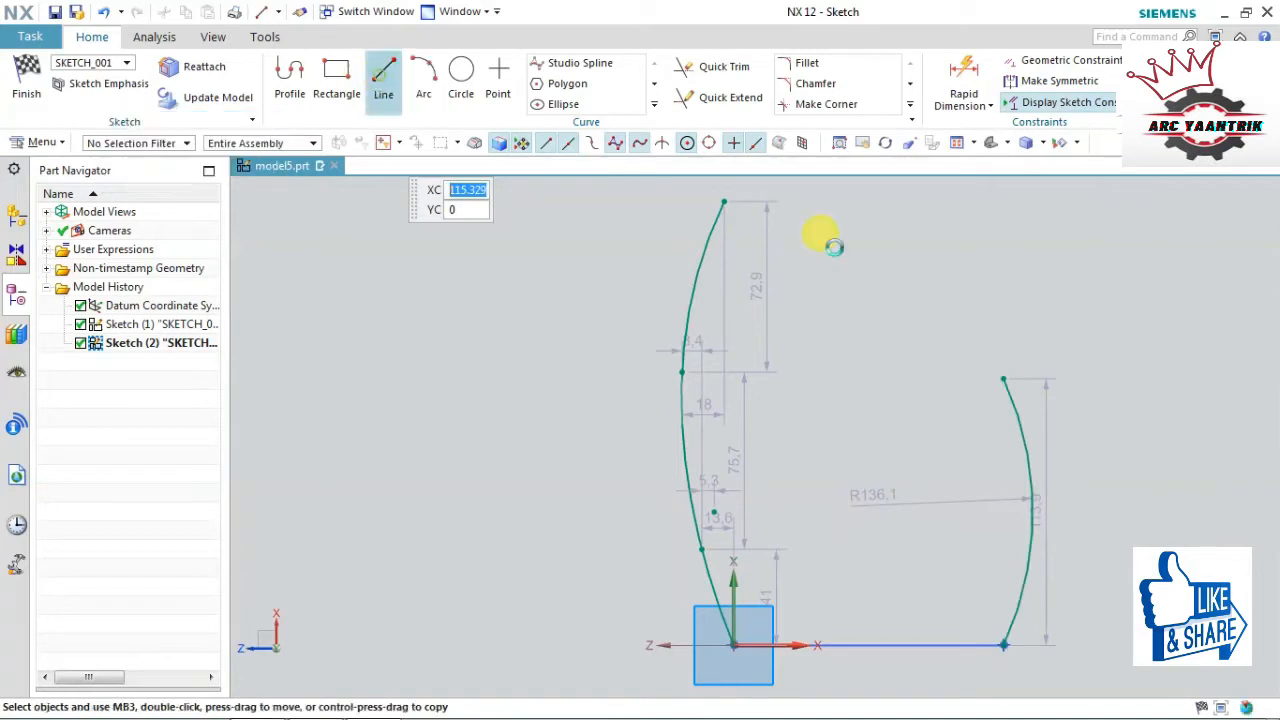
left_click(1000, 378)
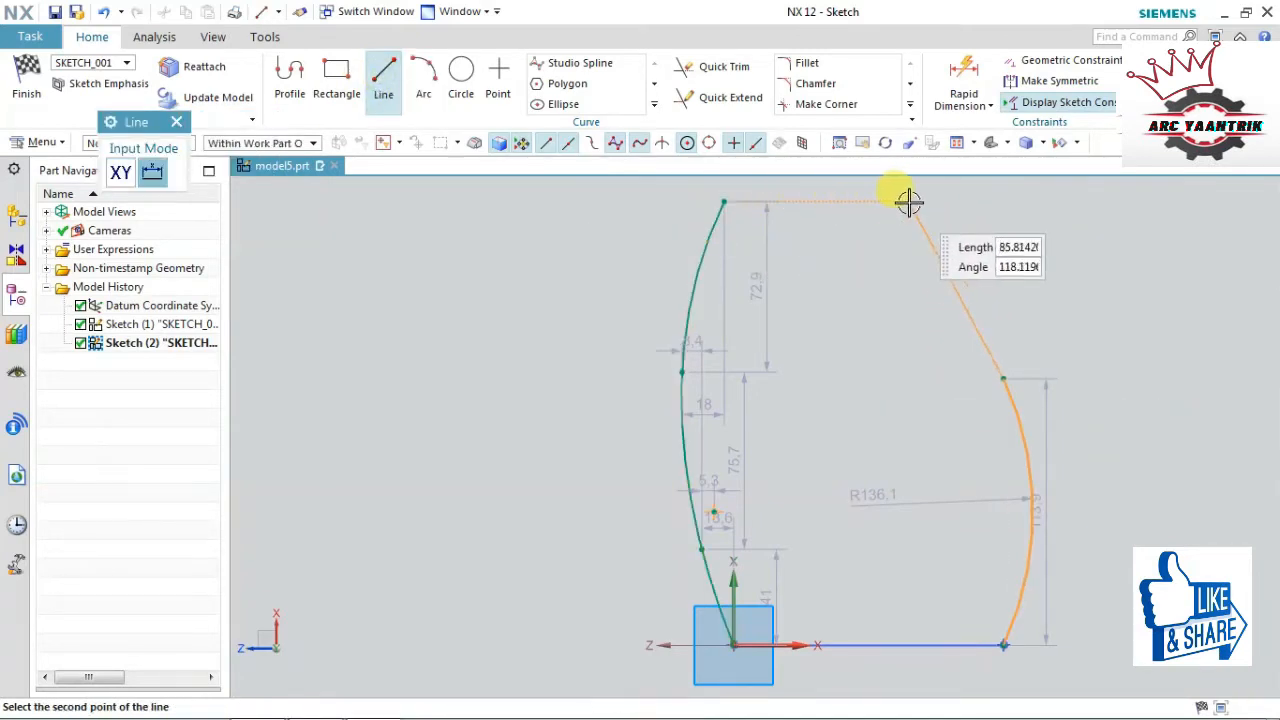
key("Escape")
key("ctrl+q")
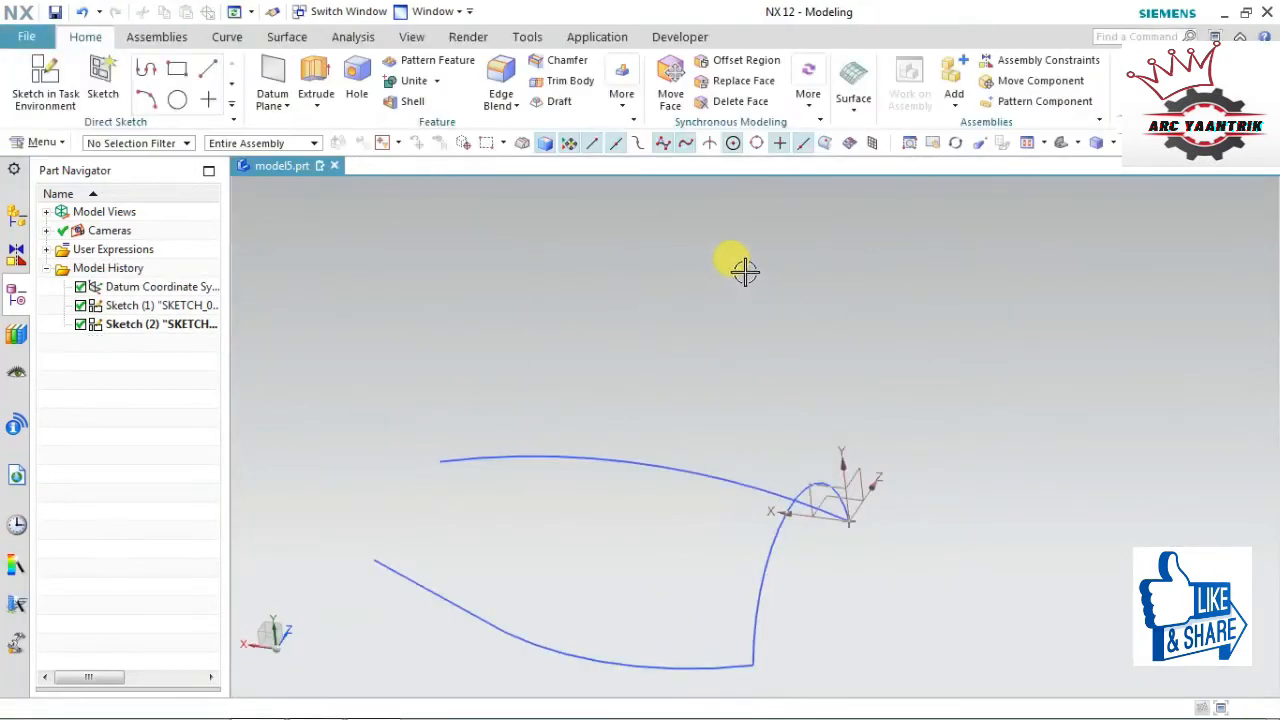
Start a Studio Surface with the YZ-plane arc as its section curve and activate guide curve selection
mouse_move(743, 282)
middle_mouse_down()
mouse_move(742, 342)
mouse_move(766, 414)
mouse_move(700, 383)
mouse_move(700, 284)
mouse_move(666, 314)
mouse_move(666, 294)
mouse_move(691, 294)
mouse_move(698, 320)
middle_mouse_up()
key("ctrl+f")
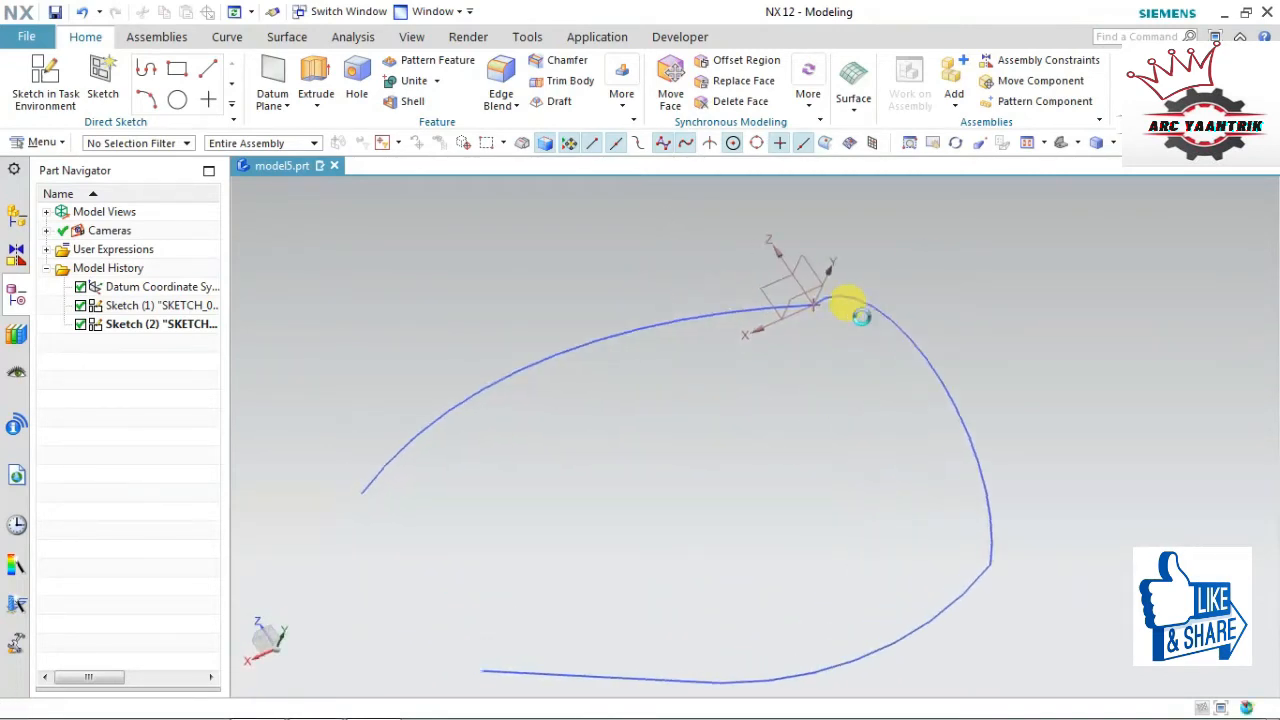
mouse_move(726, 426)
middle_mouse_down()
mouse_move(749, 463)
mouse_move(774, 434)
mouse_move(782, 452)
middle_mouse_up()
left_click(40, 143)
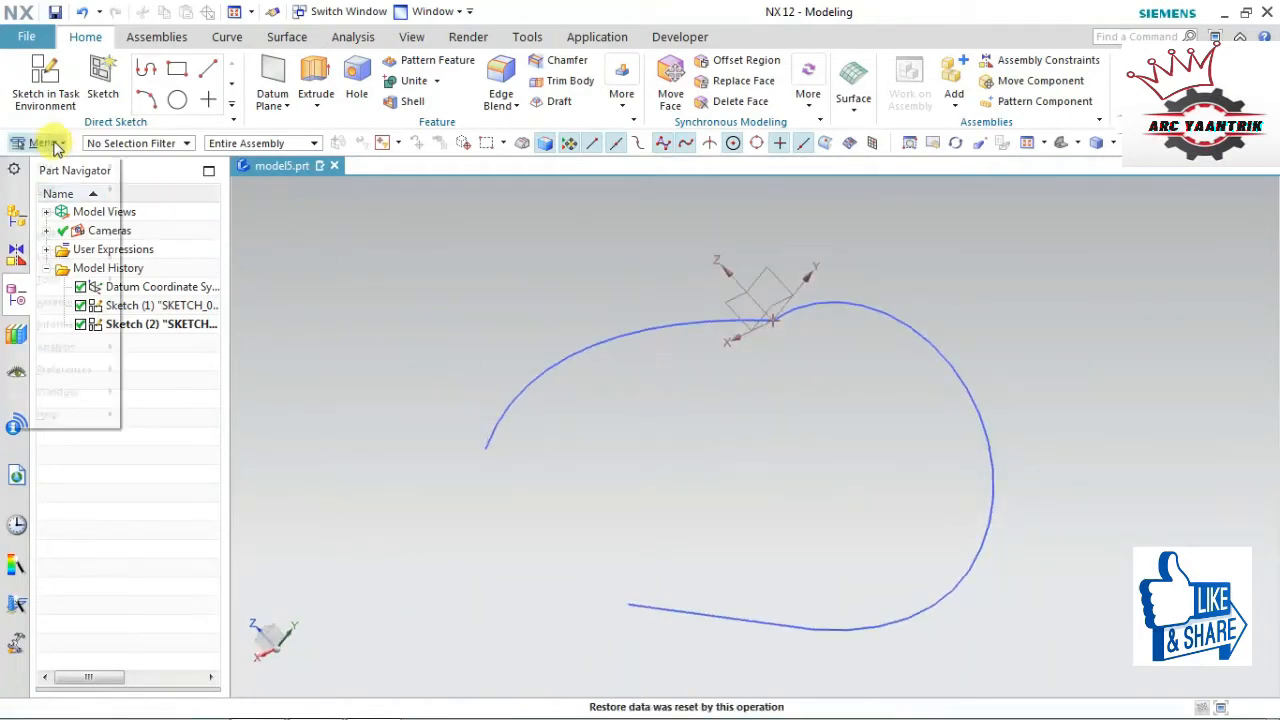
mouse_move(86, 240)
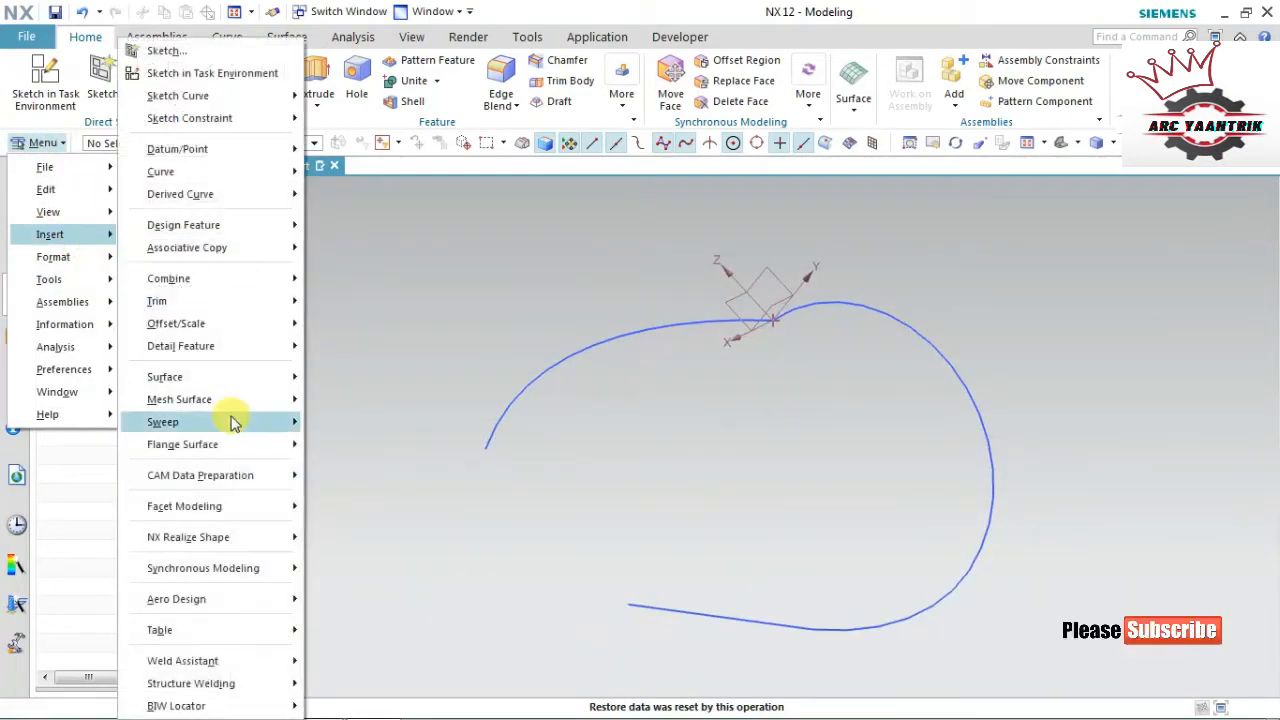
mouse_move(240, 405)
left_click(363, 447)
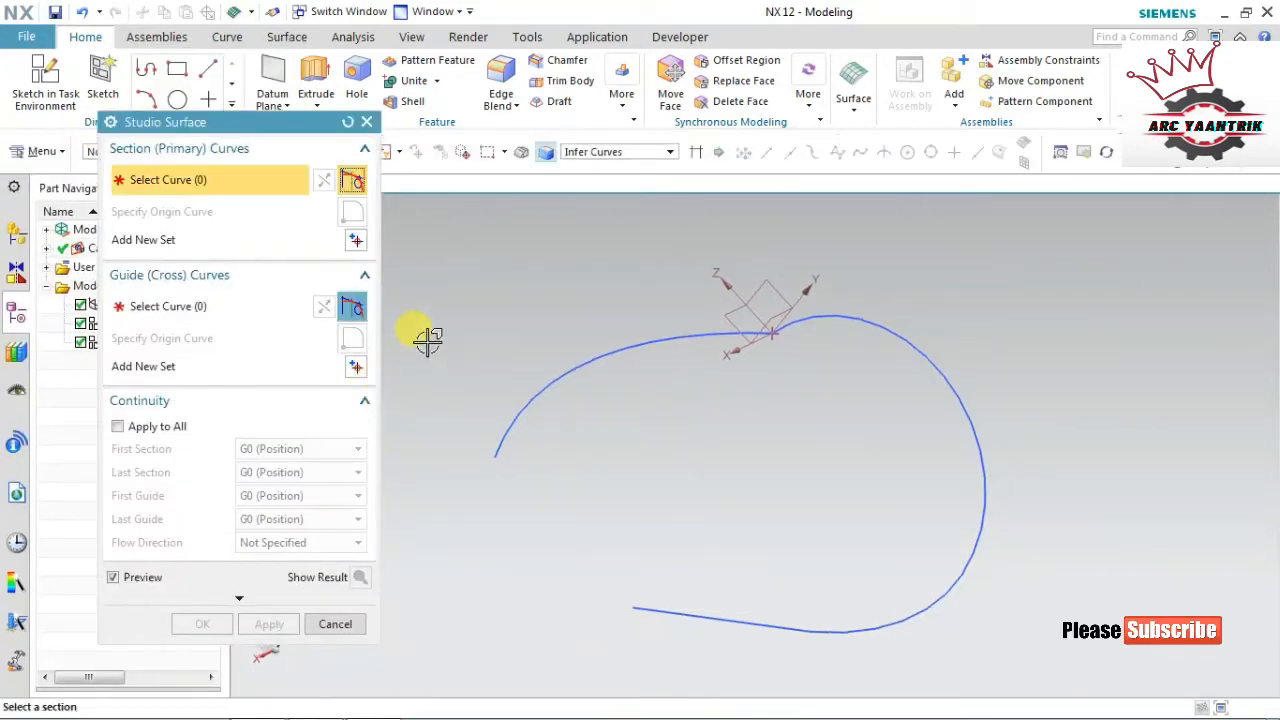
left_click(833, 309)
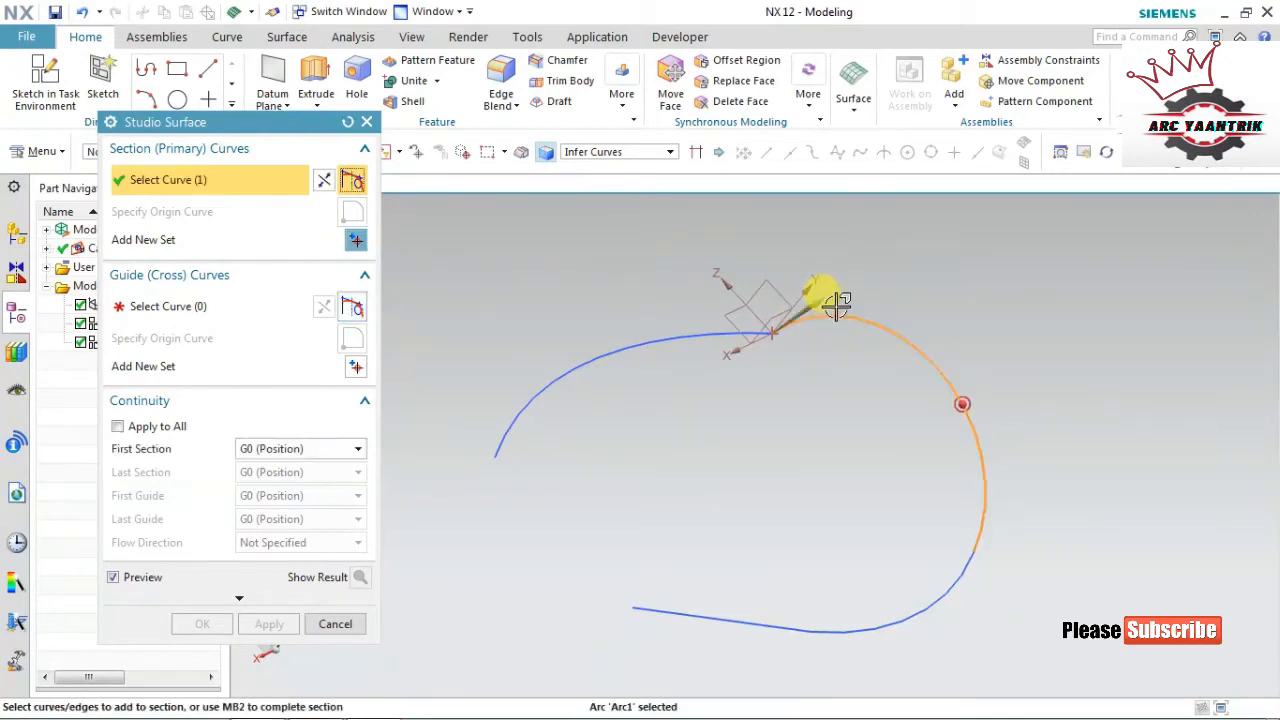
left_click(285, 306)
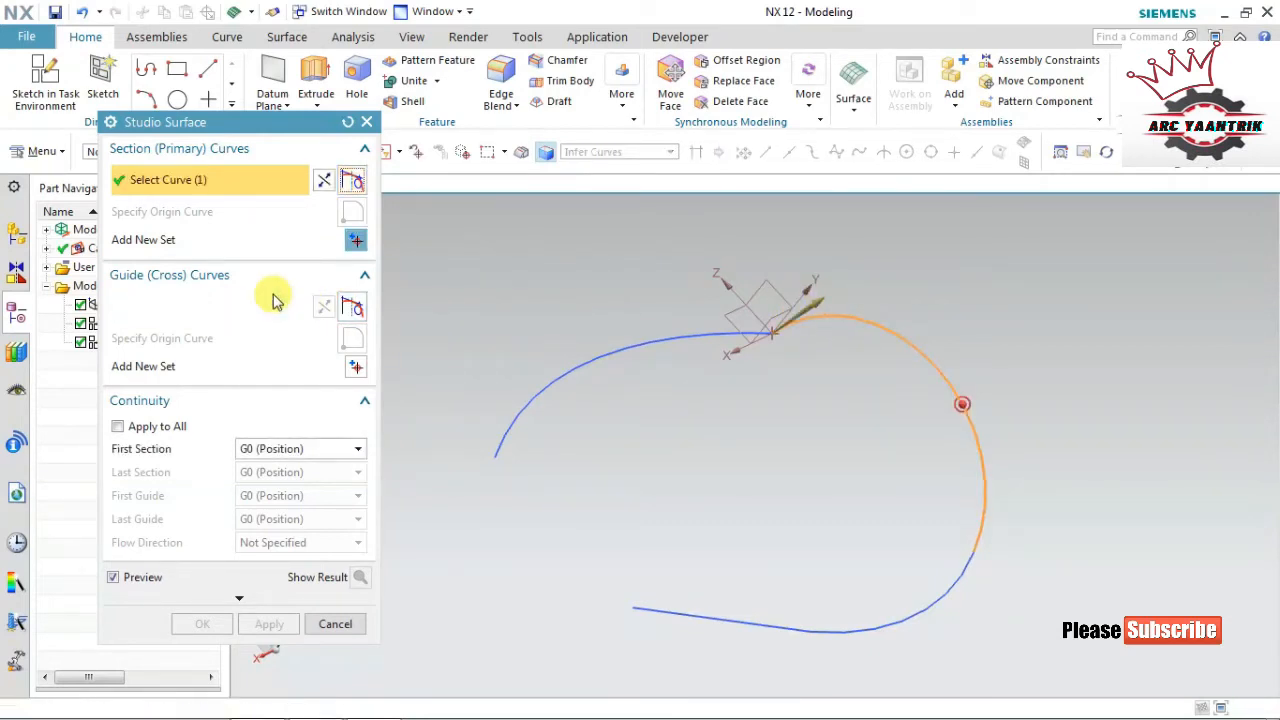
left_click(708, 332)
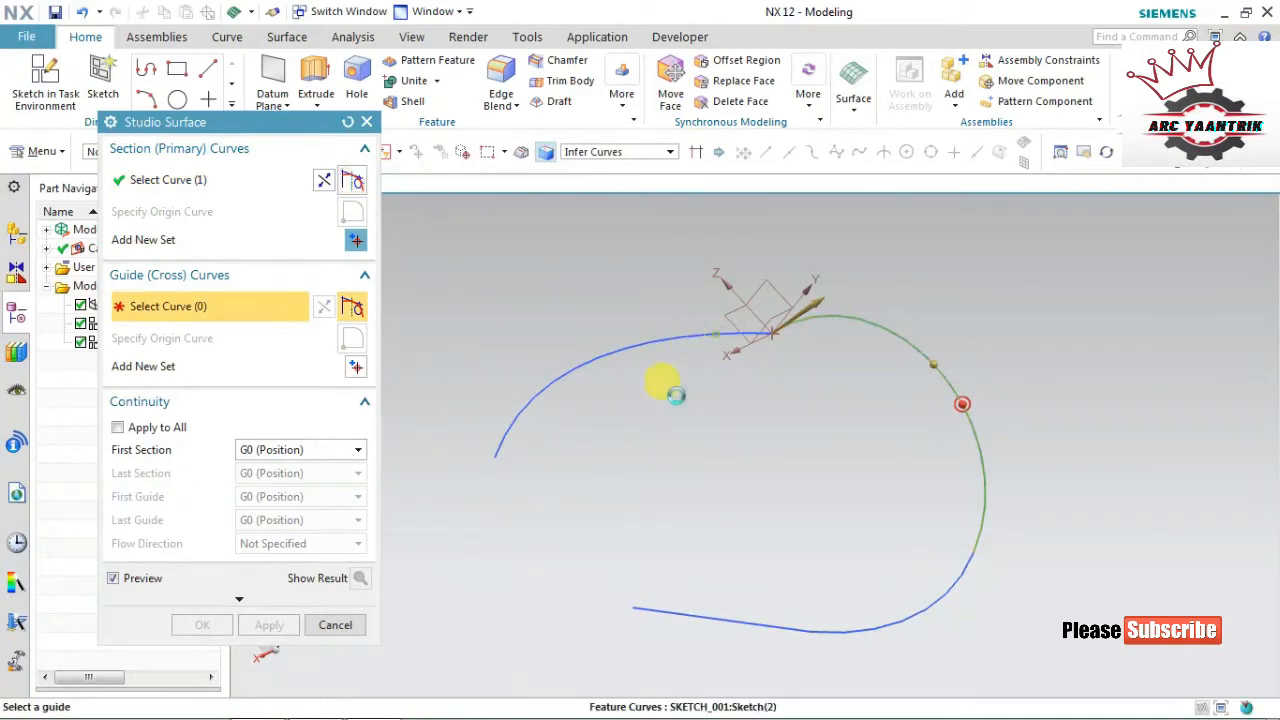
left_click(640, 391)
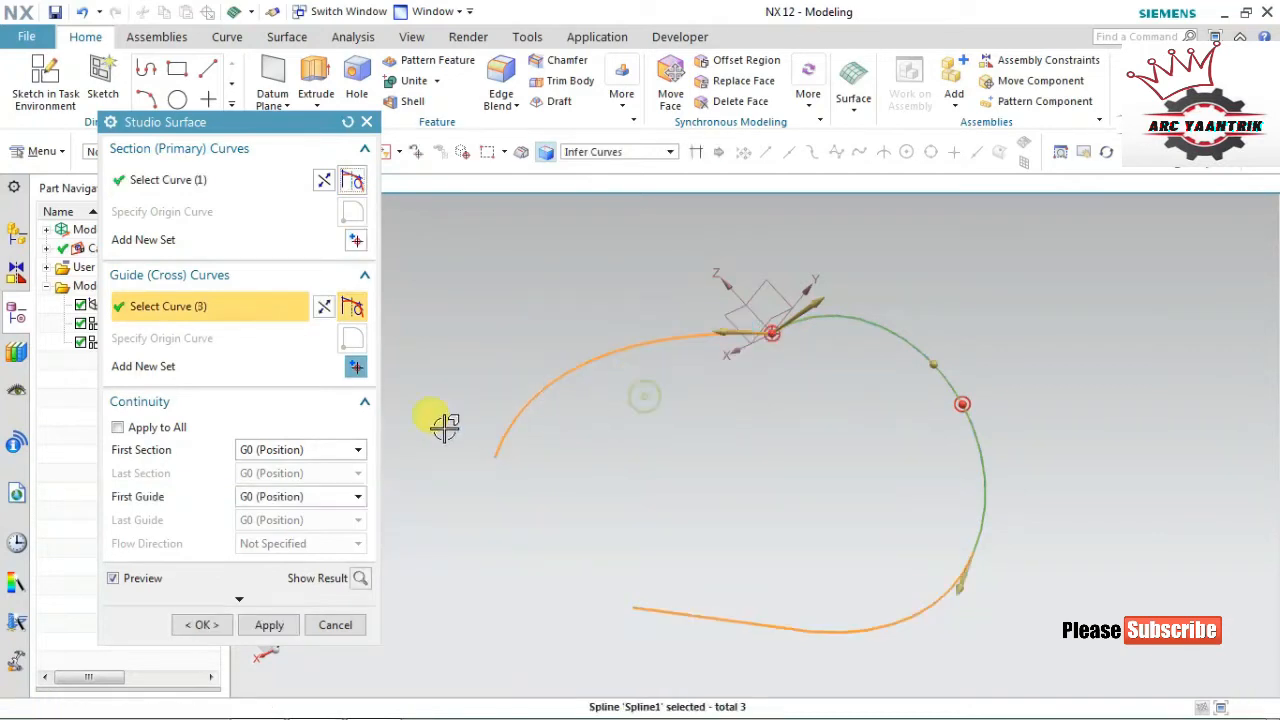
left_click(563, 371, "shift")
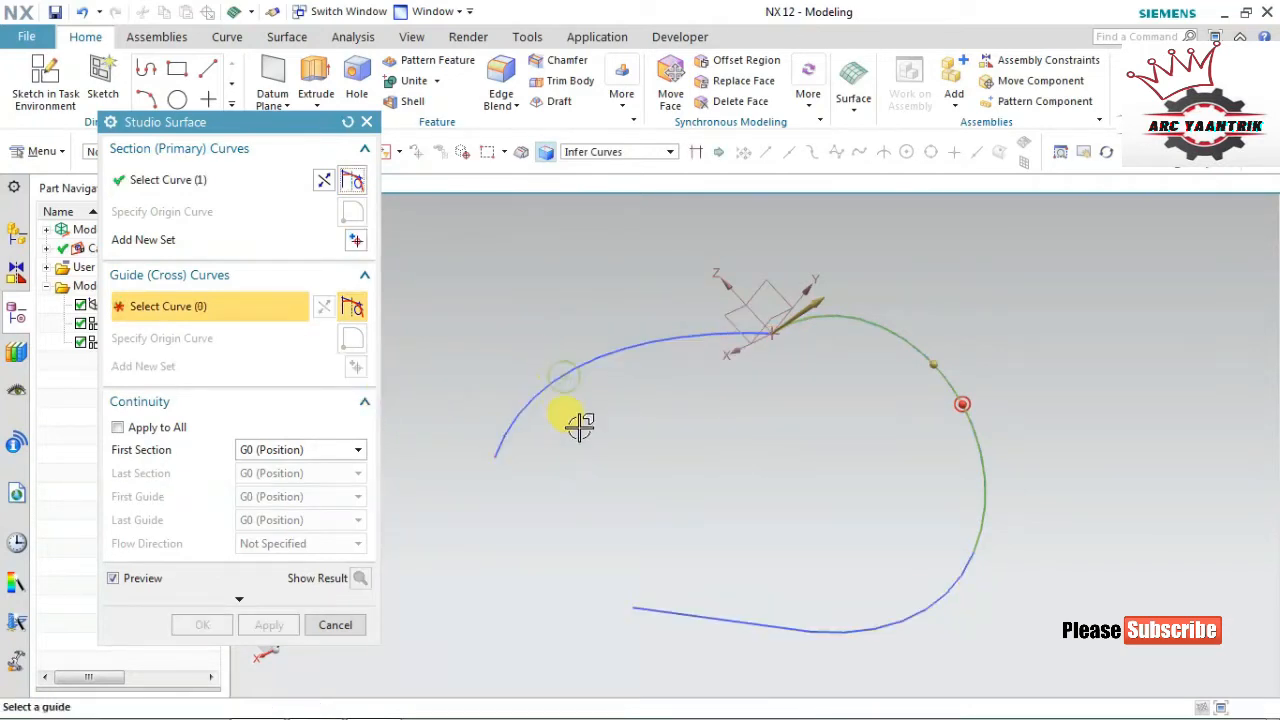
Restrict the curve selection to Single Curve and pick the spline from the second sketch as the first guide
left_click(632, 151)
left_click(593, 170)
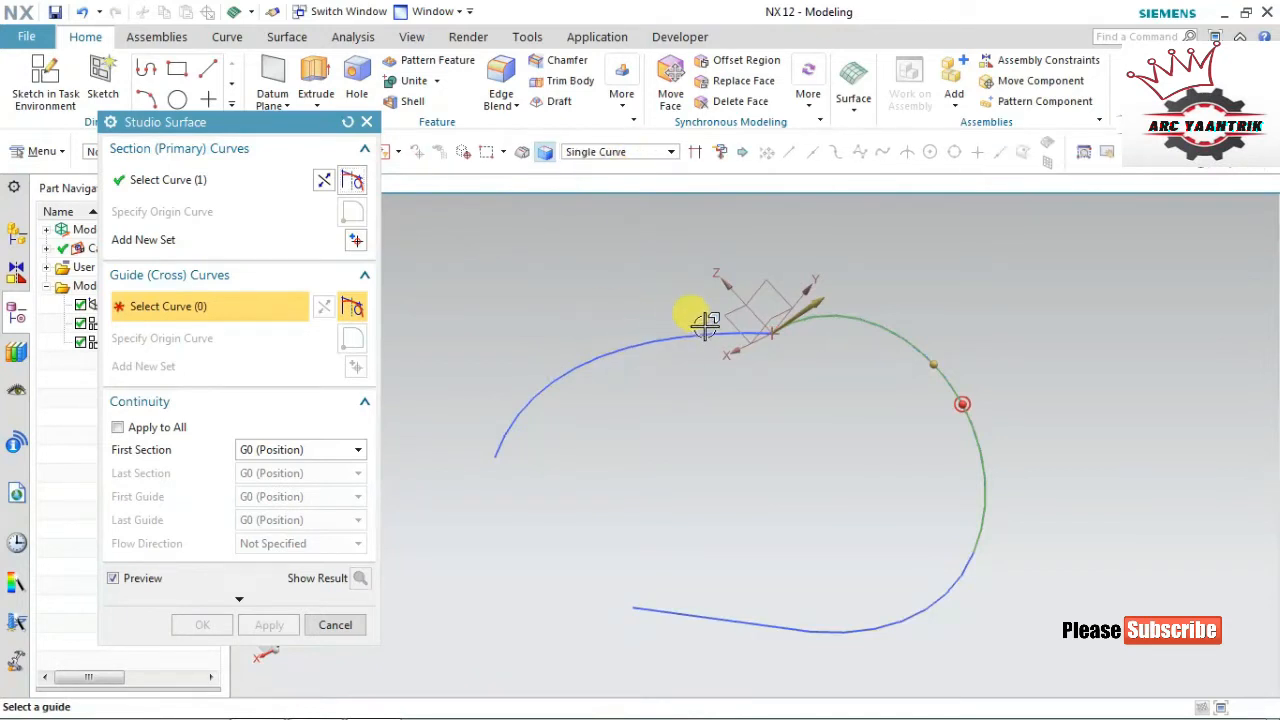
left_click(597, 385)
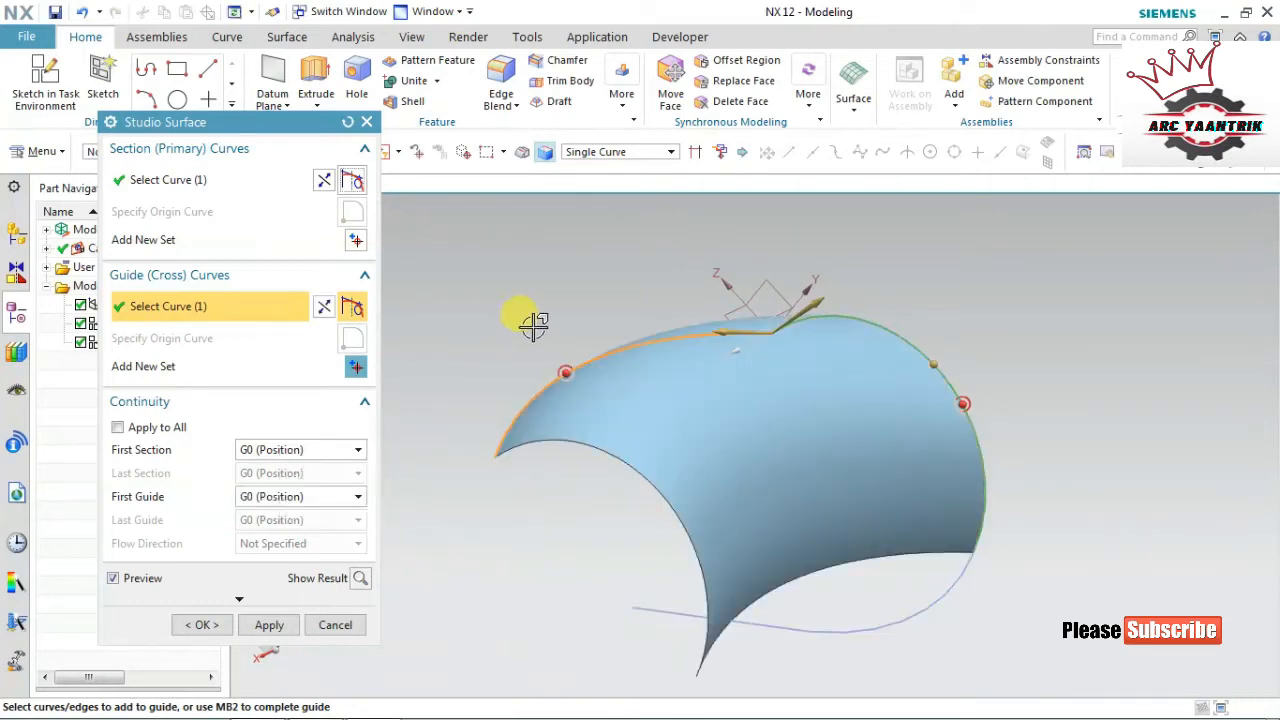
Try to use the second sketch's arc and adjoining line as the second guide set, and cancel the Studio Surface
middle_click(513, 290)
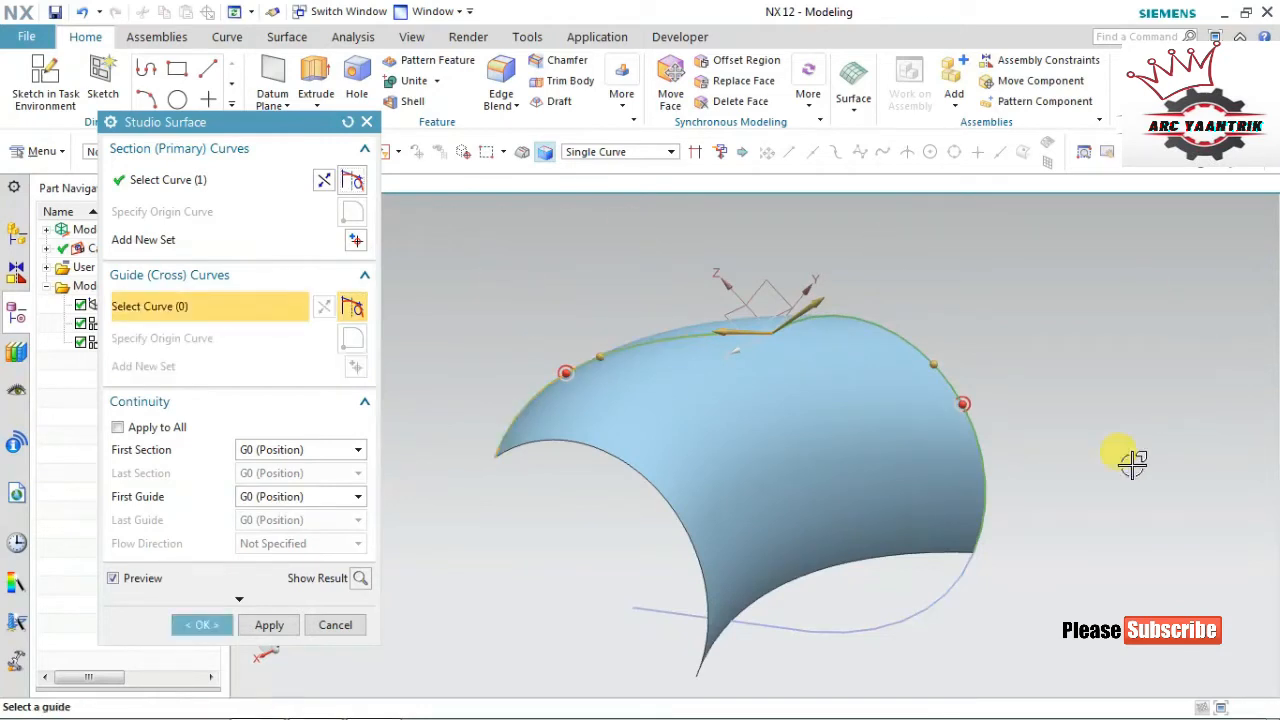
left_click(954, 581)
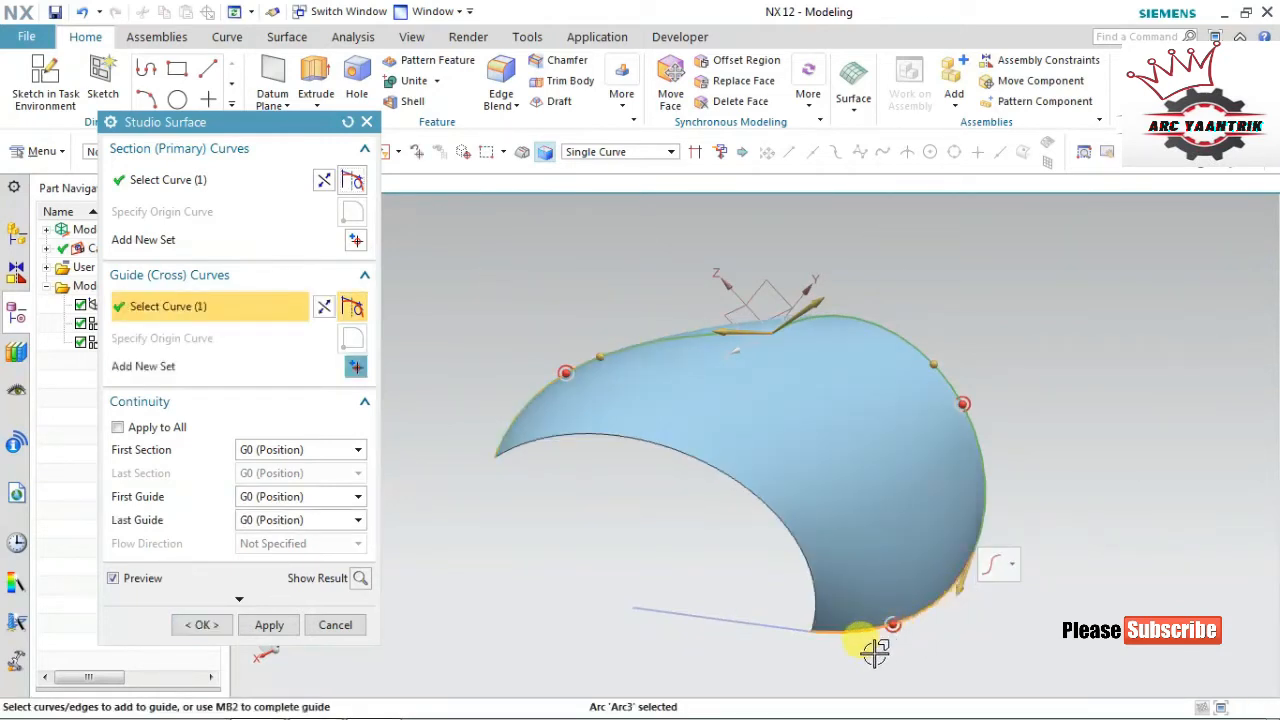
left_click(779, 625)
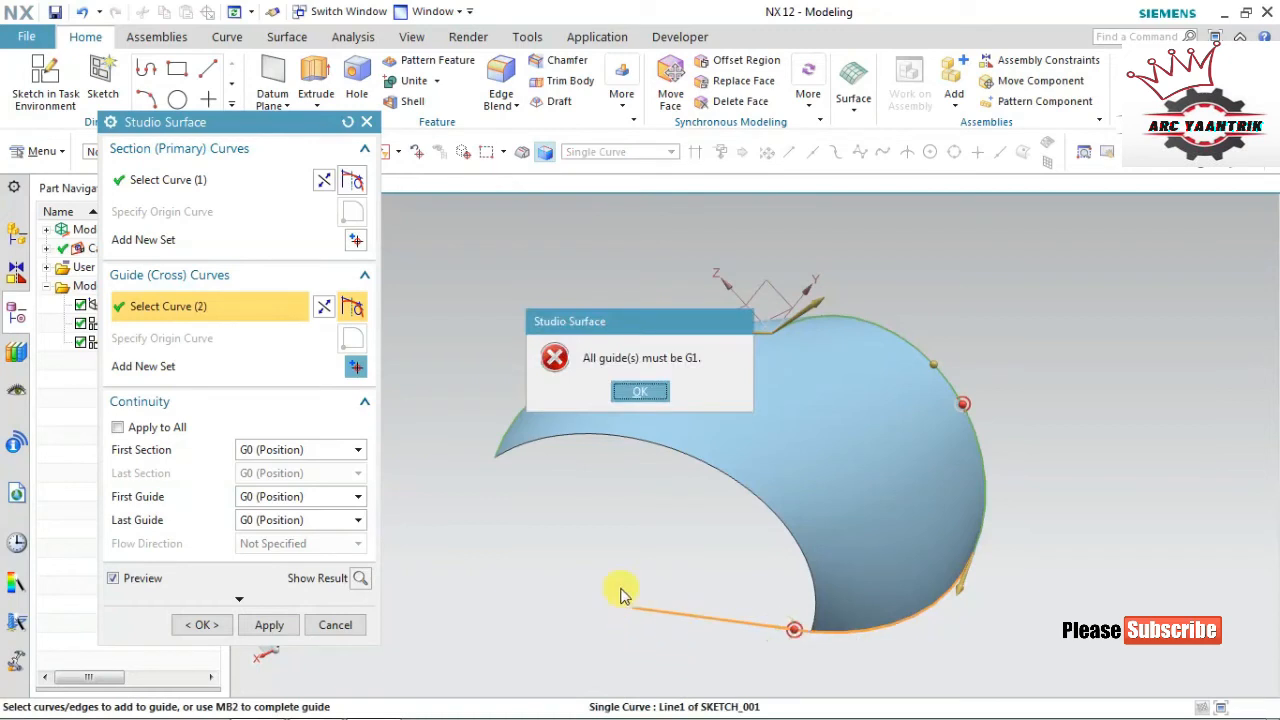
left_click(639, 392)
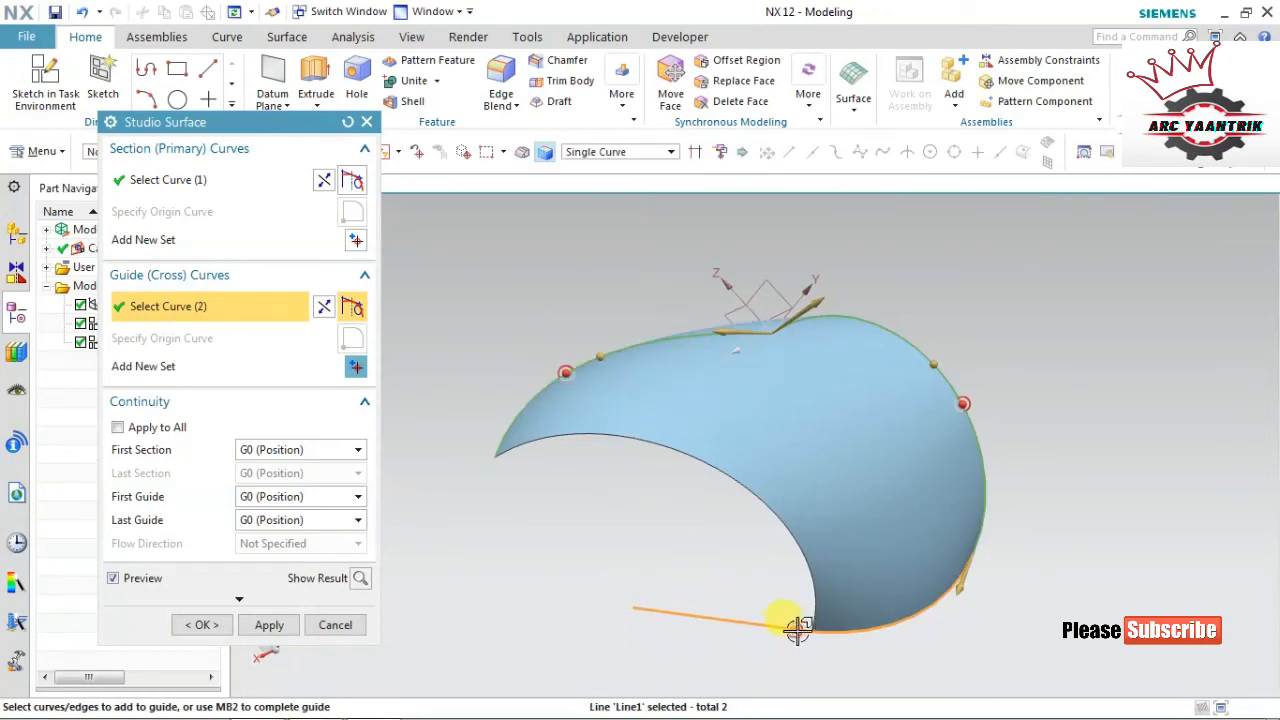
mouse_move(1020, 477)
middle_mouse_down()
mouse_move(990, 506)
mouse_move(1002, 493)
middle_mouse_up()
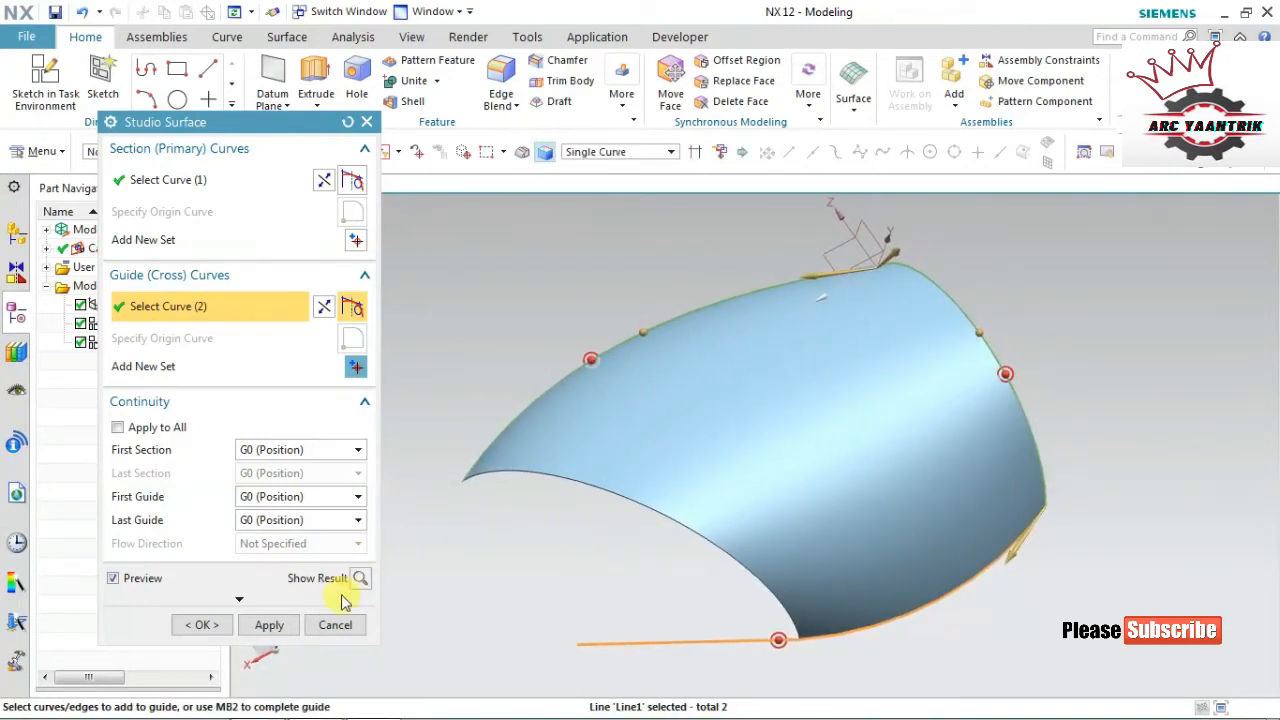
left_click(268, 625)
left_click(334, 625)
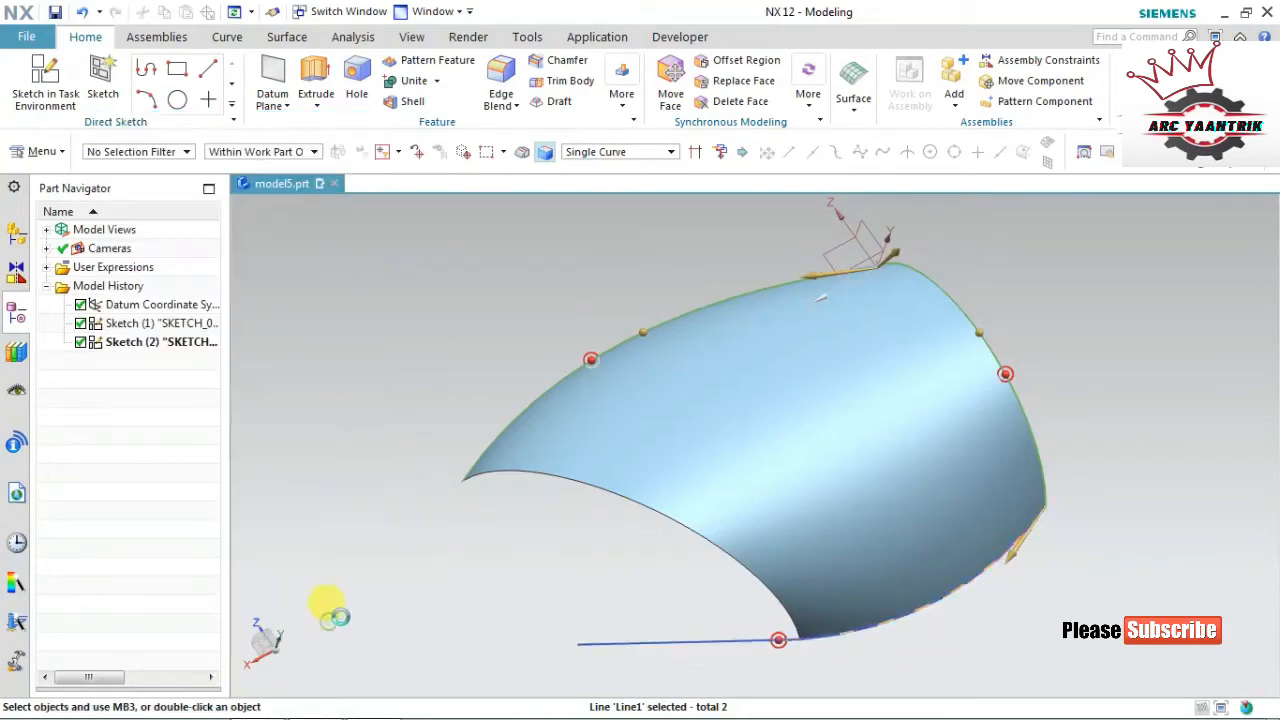
Start a Studio Surface with Single Curve selection, using the spline as the first section and the arc with its adjoining line as the second
left_click(38, 142)
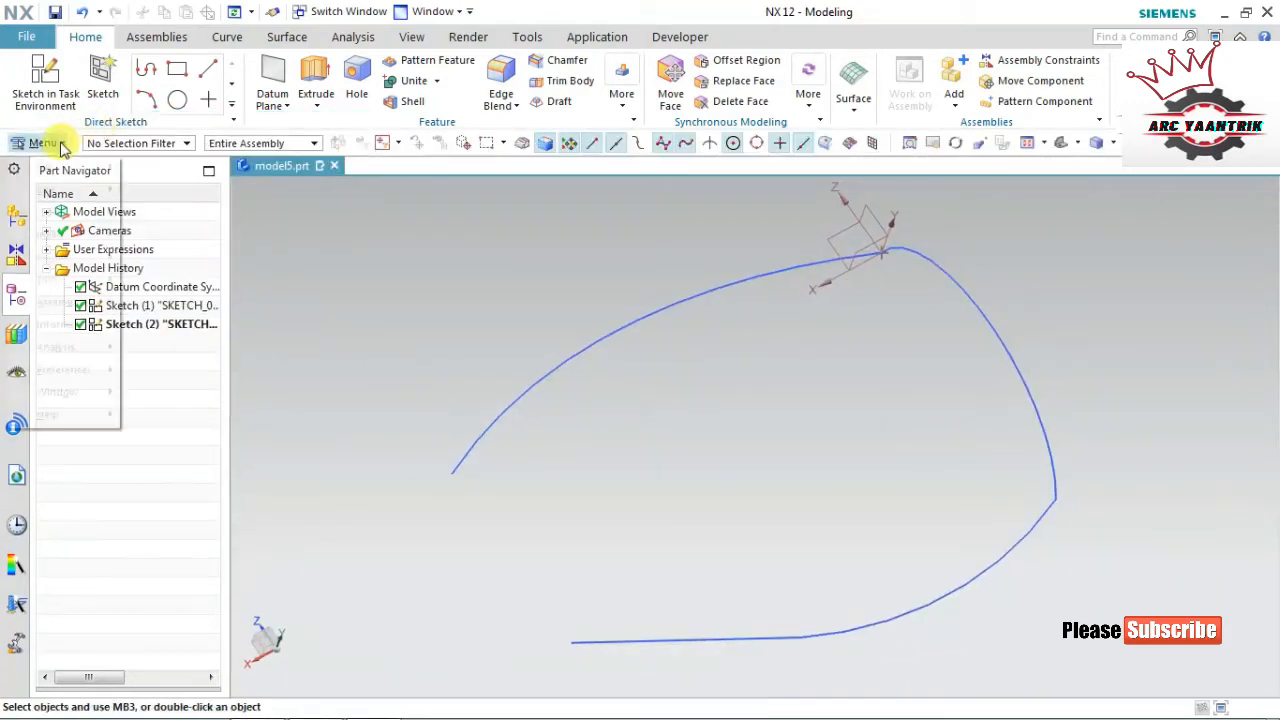
mouse_move(76, 233)
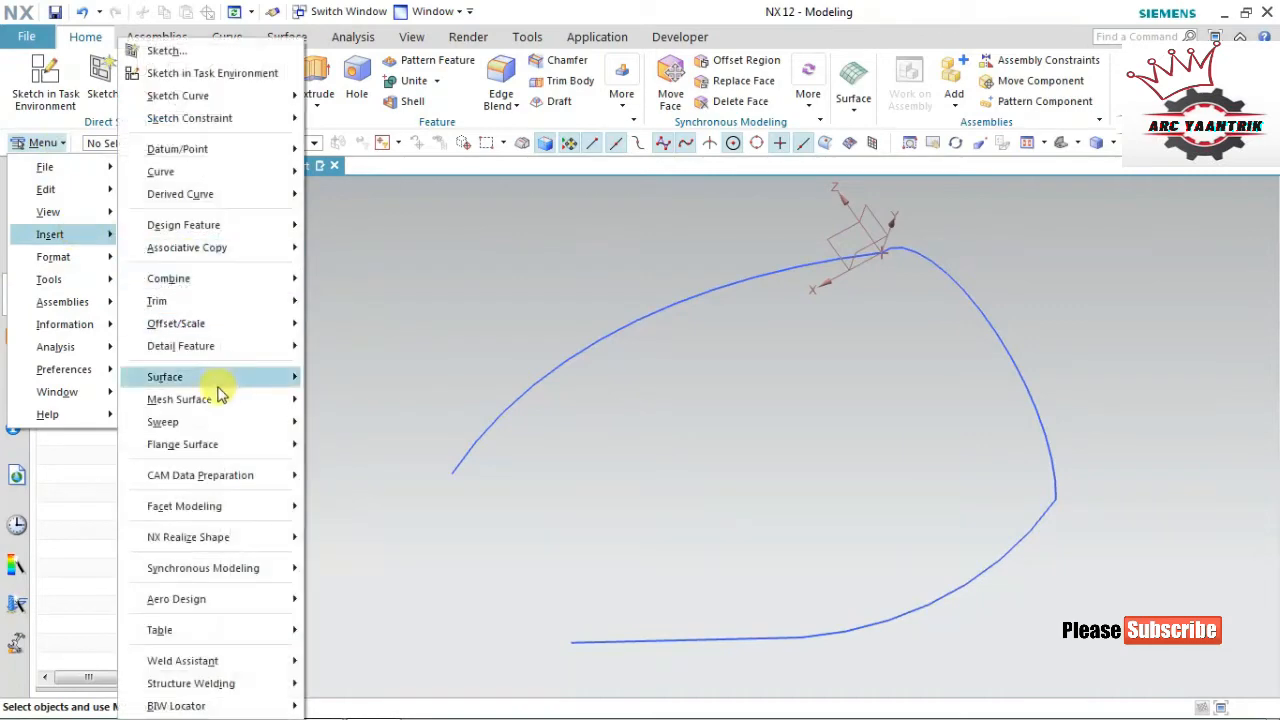
mouse_move(292, 401)
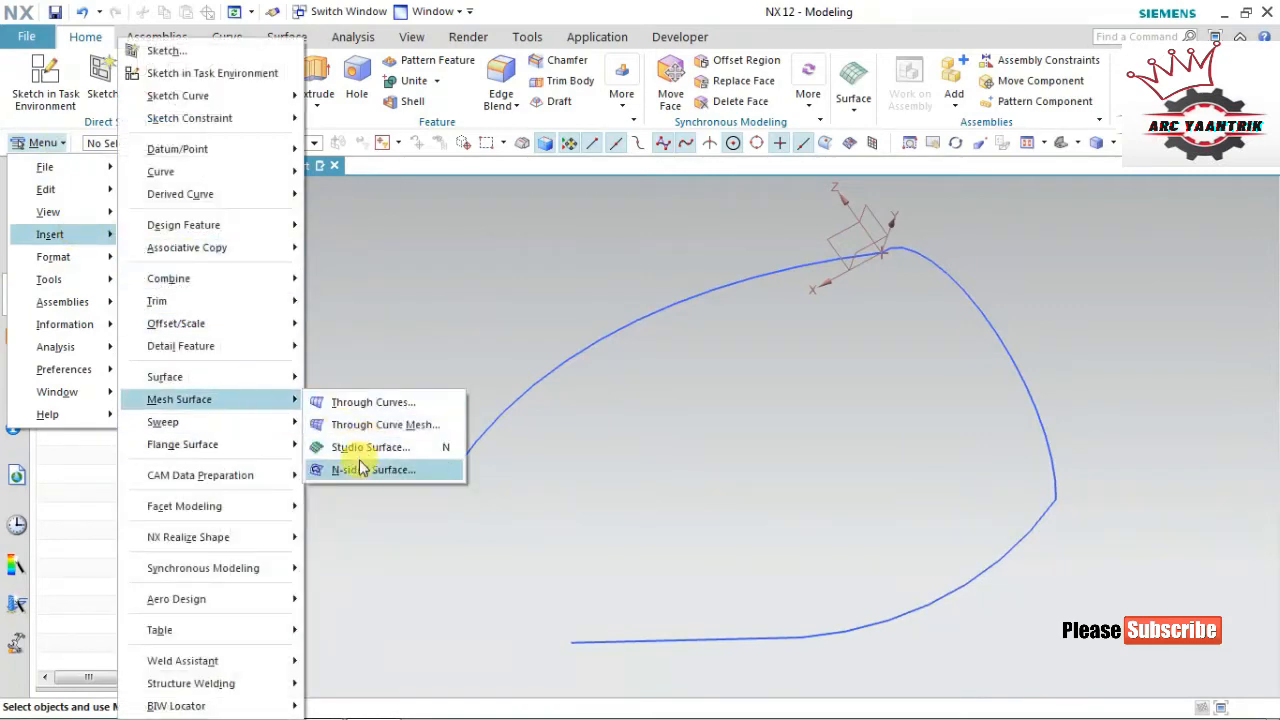
left_click(322, 448)
middle_click_drag(595, 528, 603, 470)
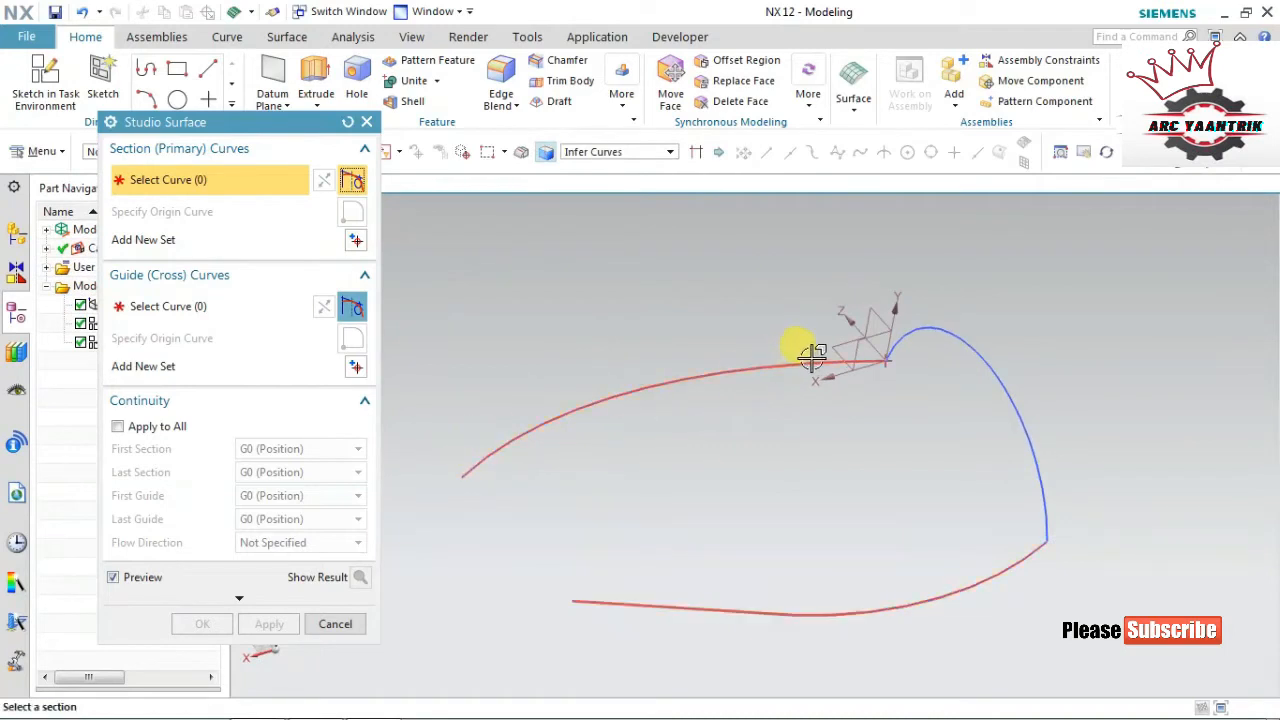
left_click(645, 152)
left_click(627, 171)
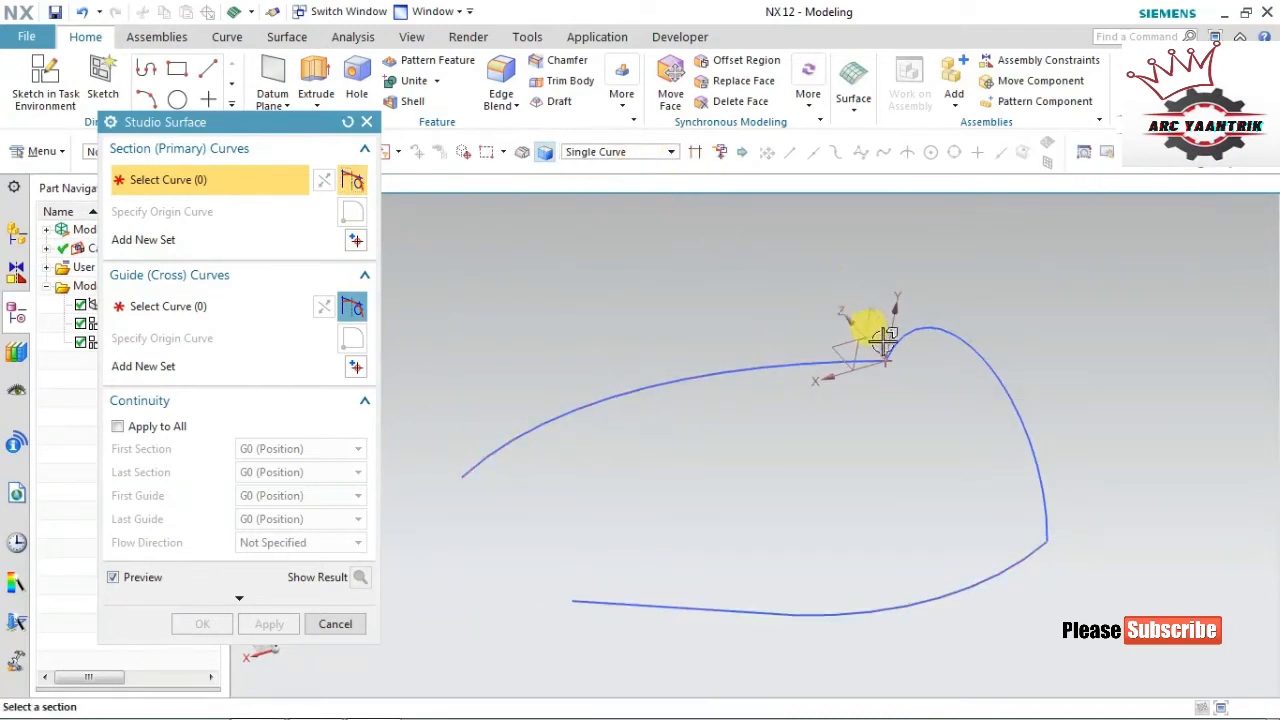
left_click(815, 362)
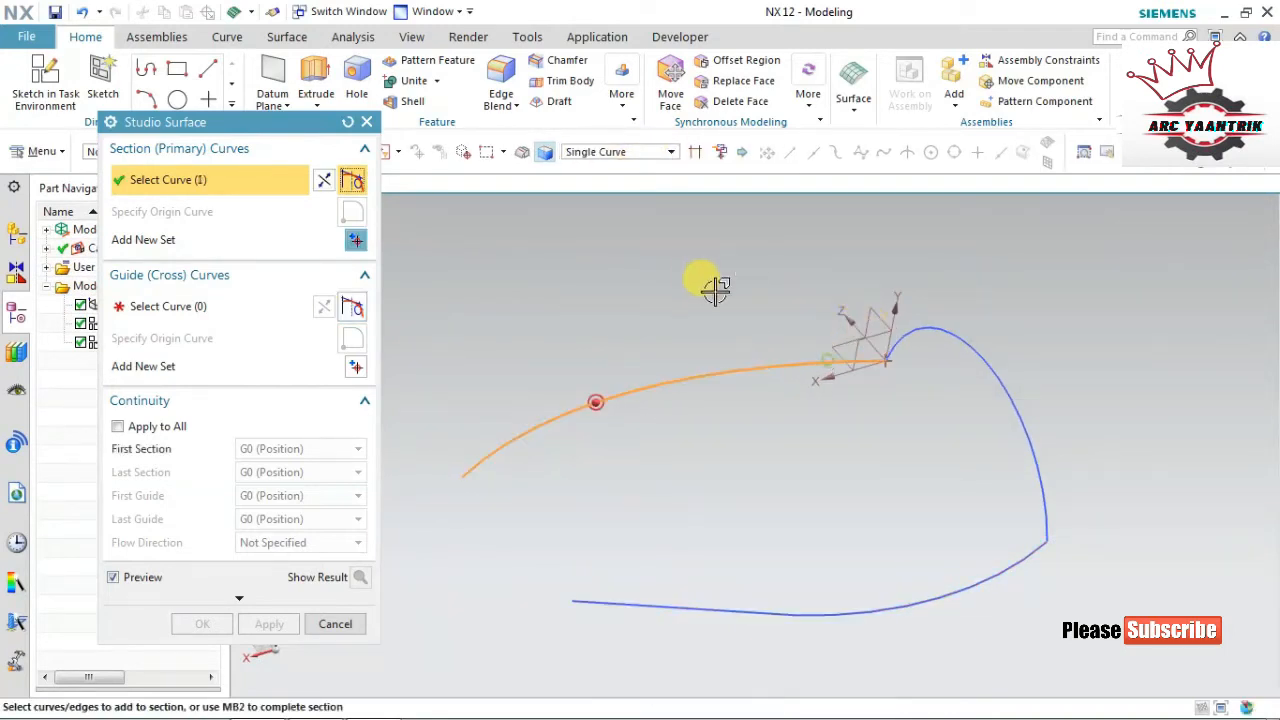
middle_click(651, 271)
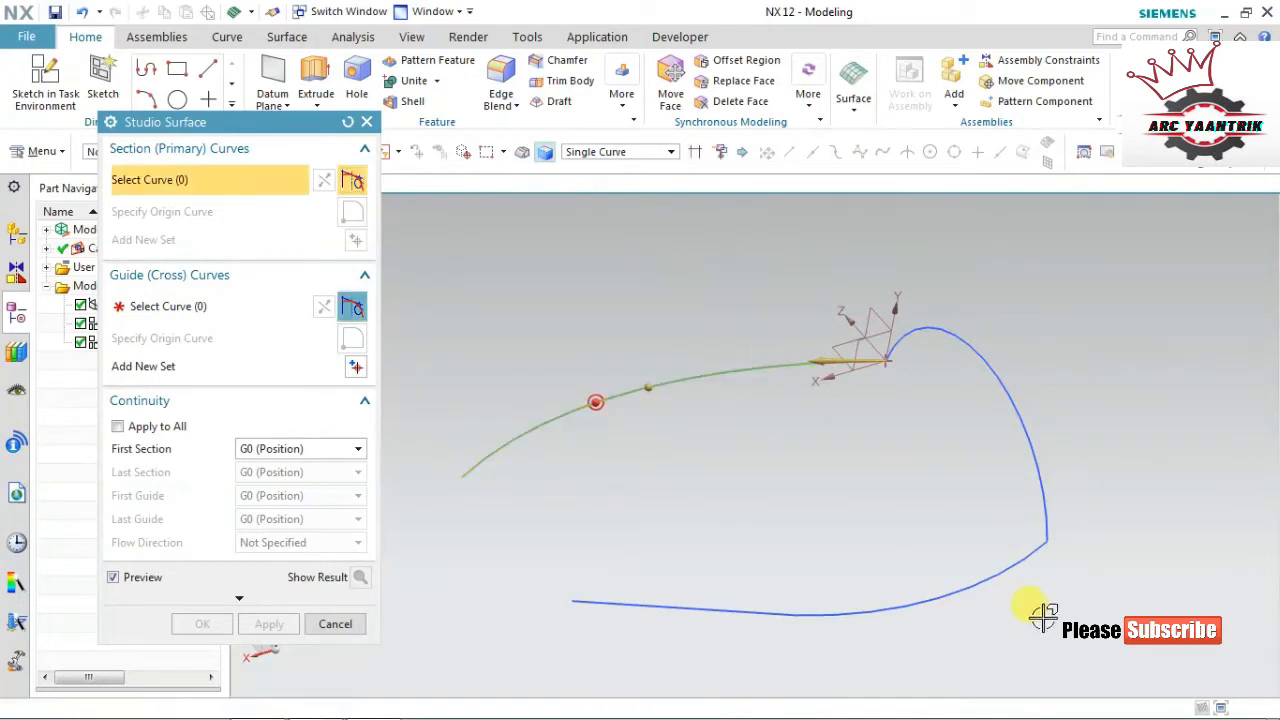
left_click(1020, 552)
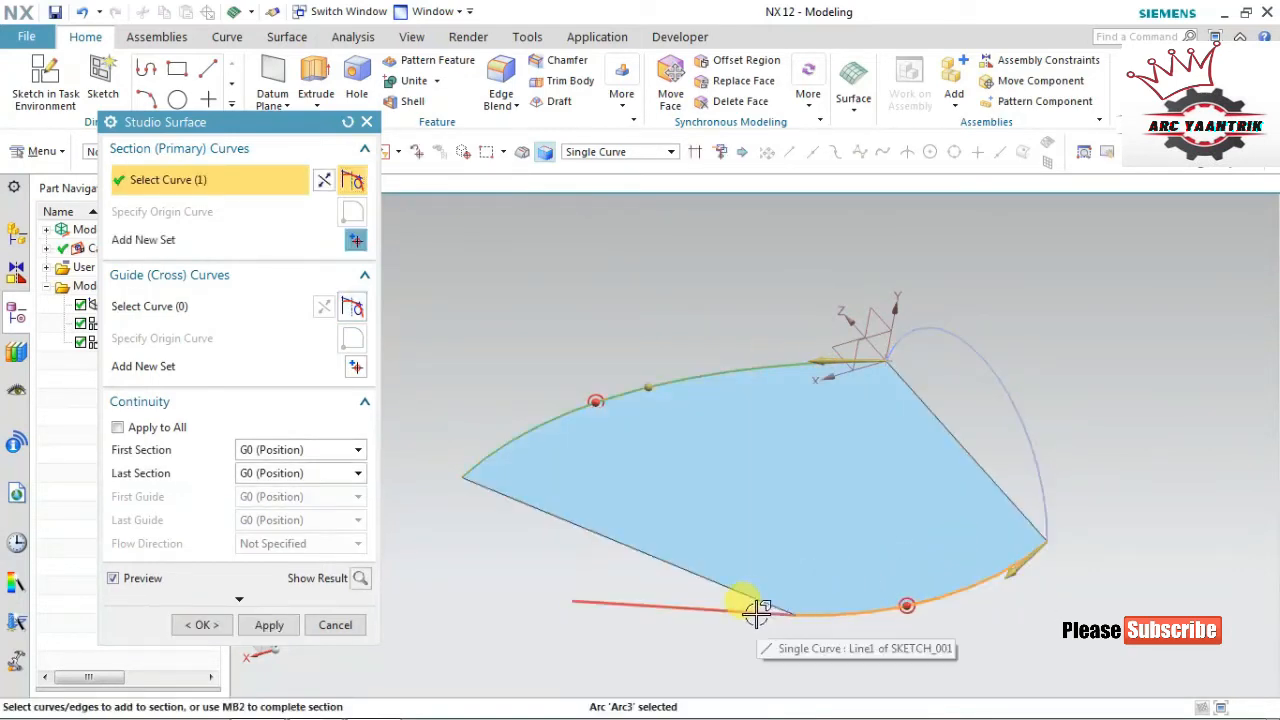
left_click(652, 591)
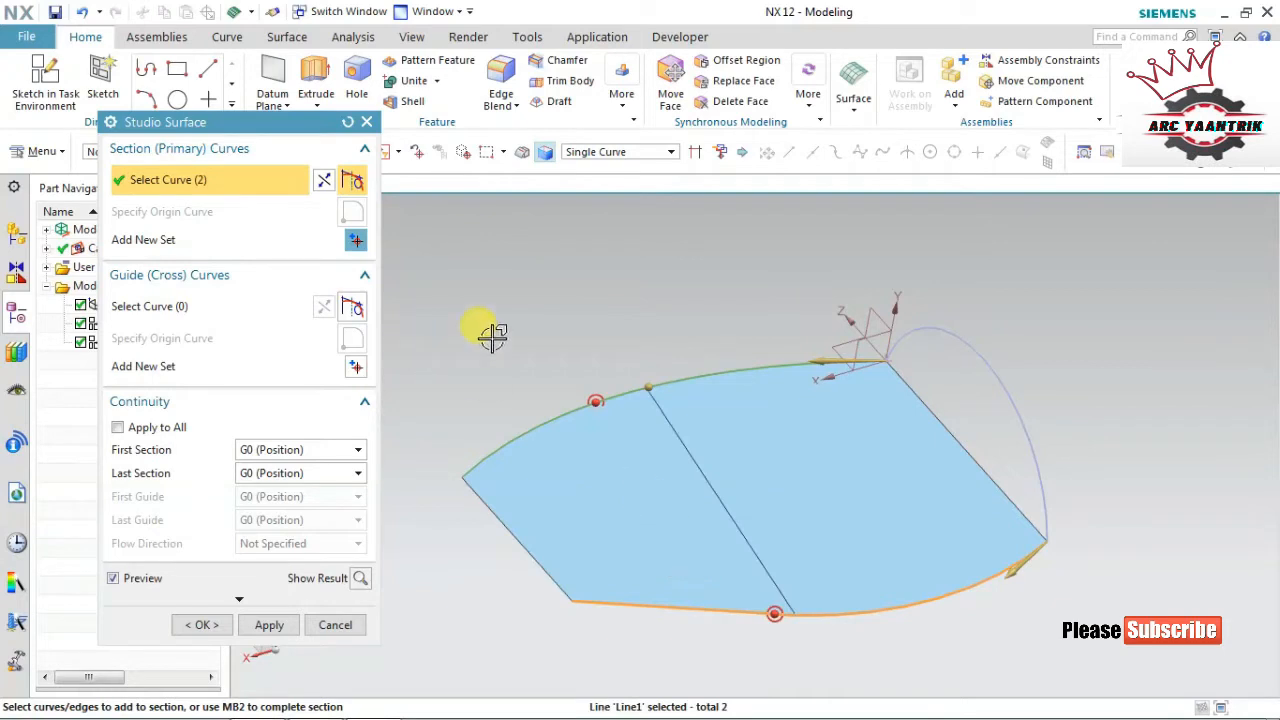
Pick the first sketch's YZ-plane arc as the guide curve and create the Studio Surface
left_click(182, 306)
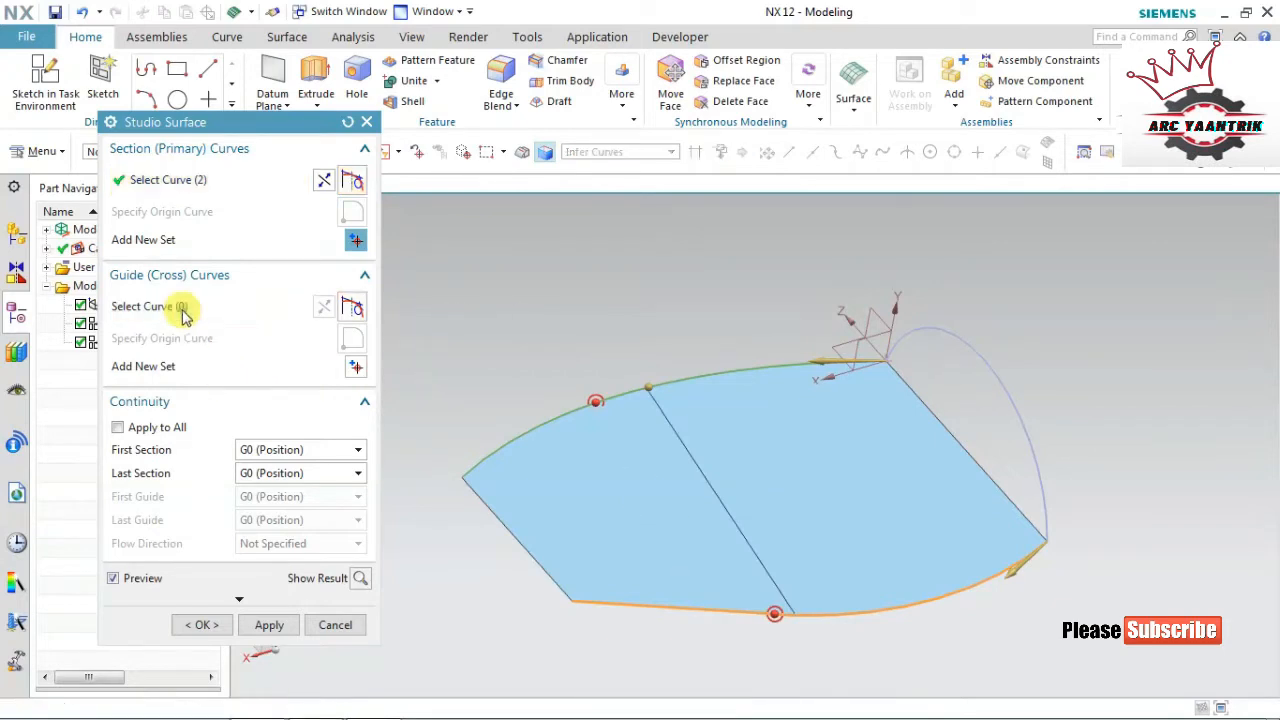
left_click(918, 332)
middle_click_drag(1020, 292, 1040, 312)
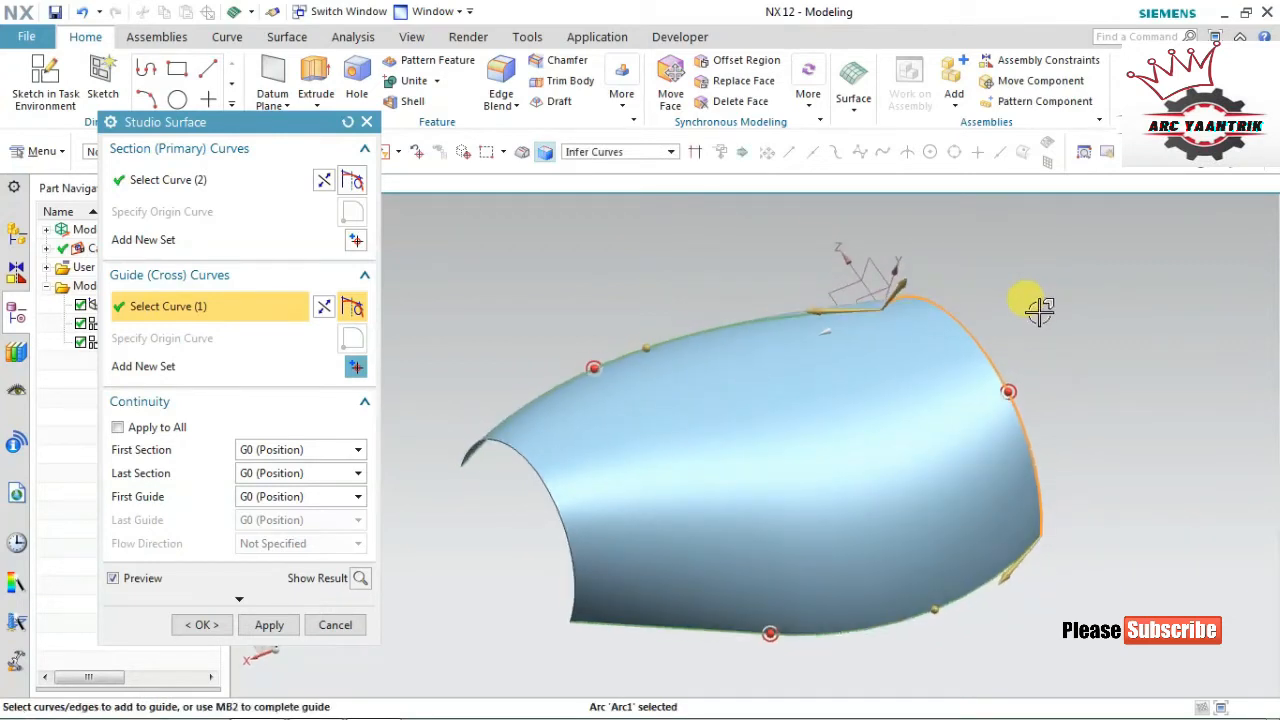
left_click(201, 624)
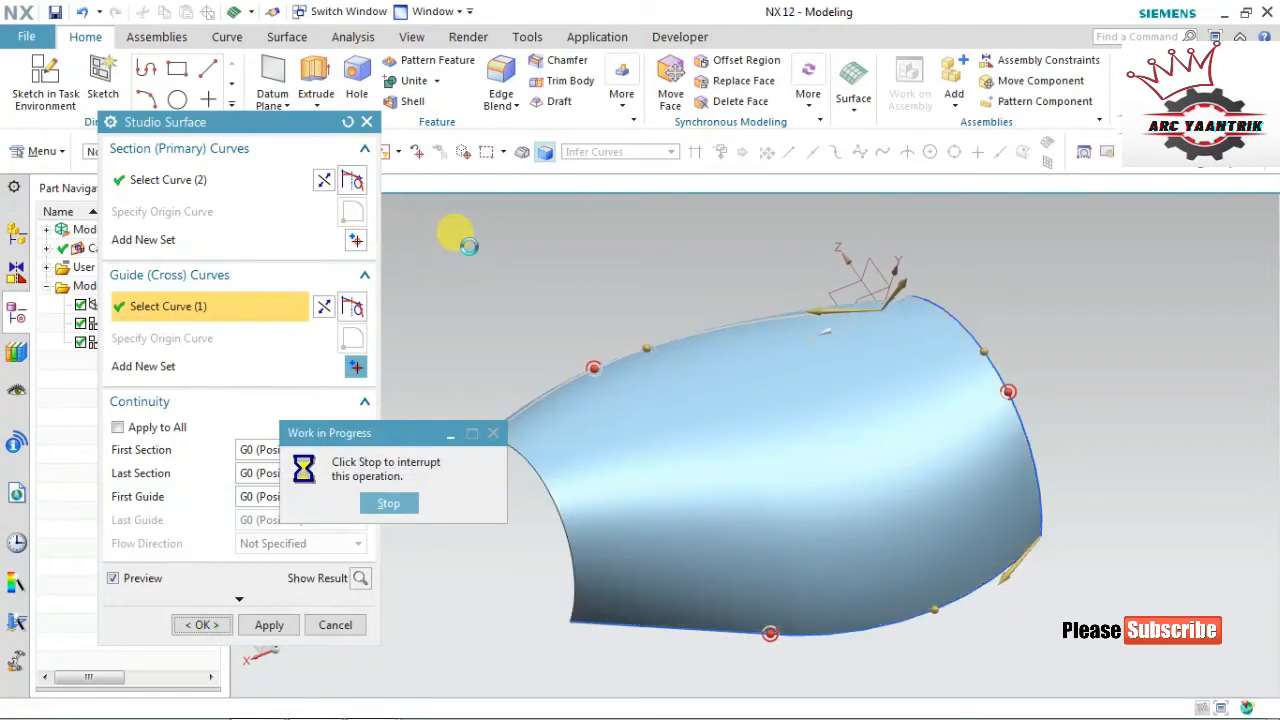
middle_click_drag(477, 259, 481, 279)
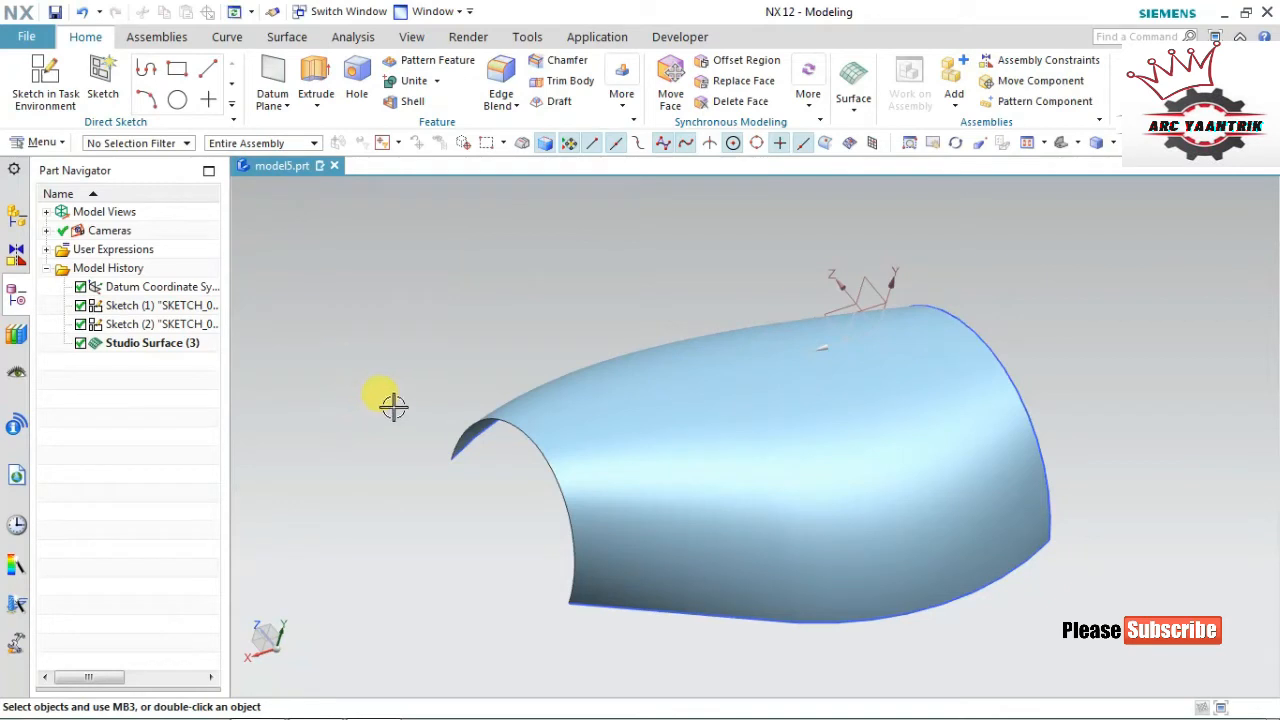
Delete the Studio Surface feature from the model history
left_click(164, 343)
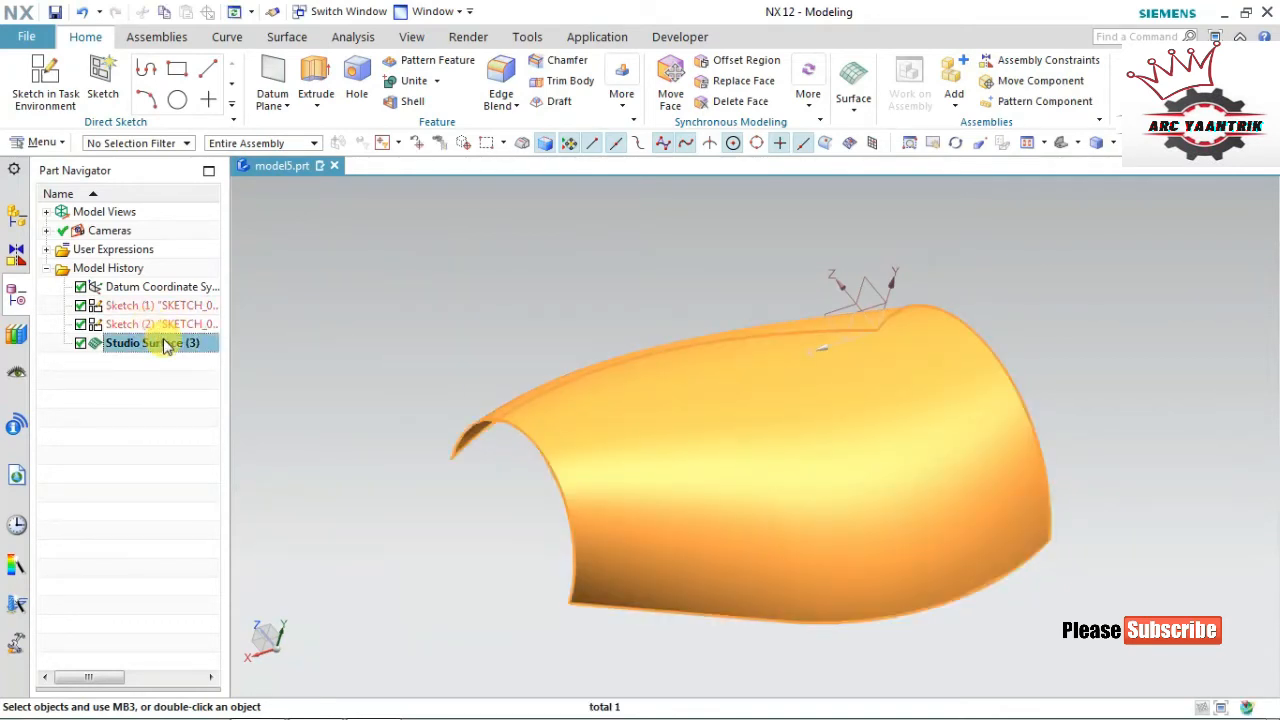
right_click(163, 343)
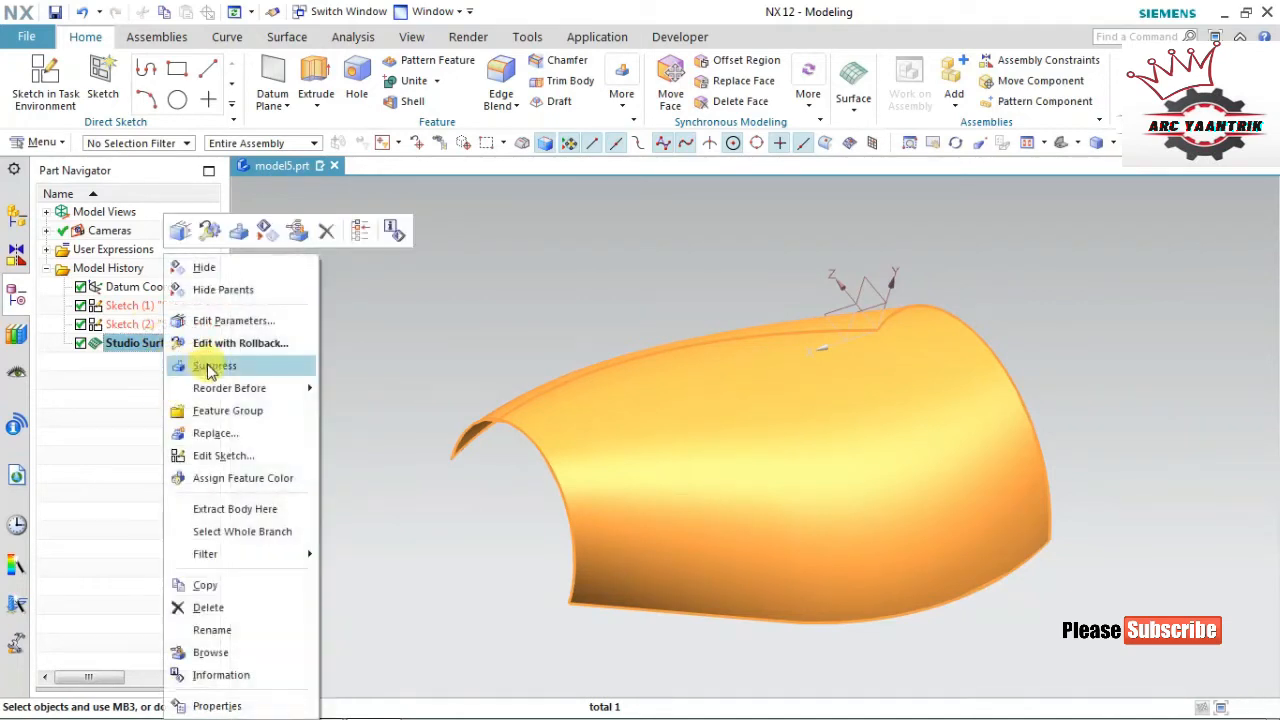
left_click(226, 607)
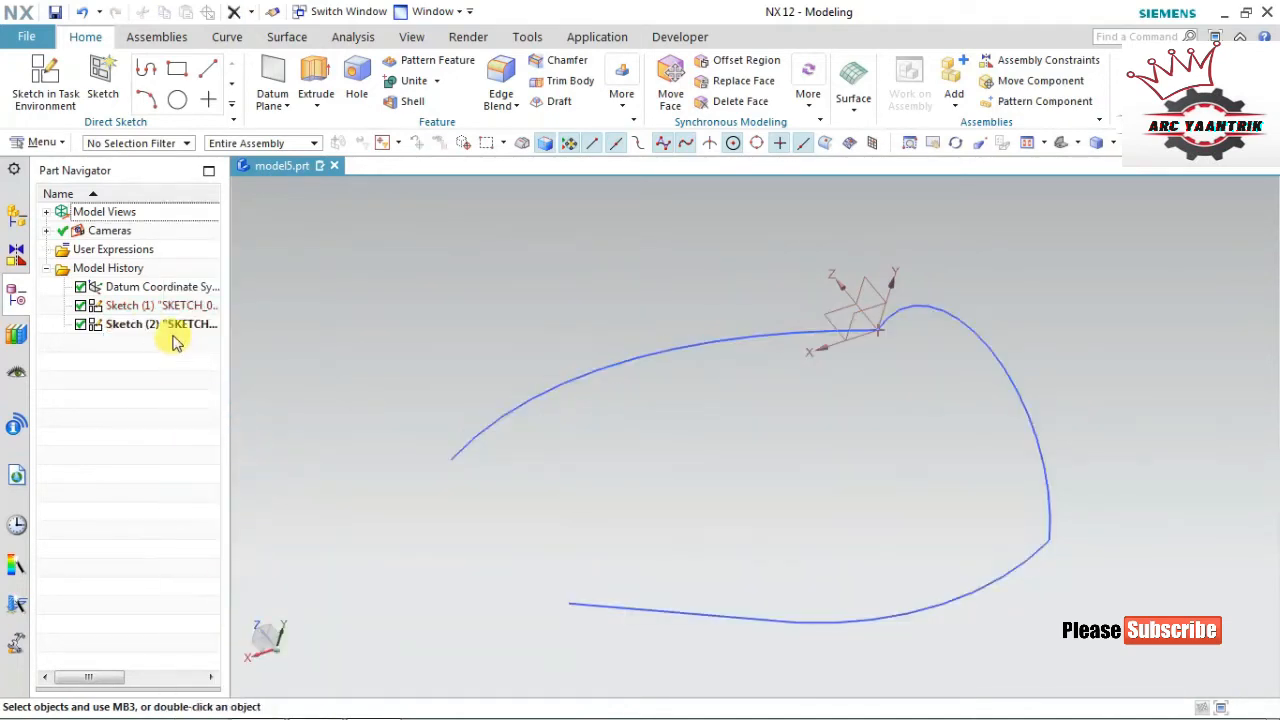
left_click(176, 331)
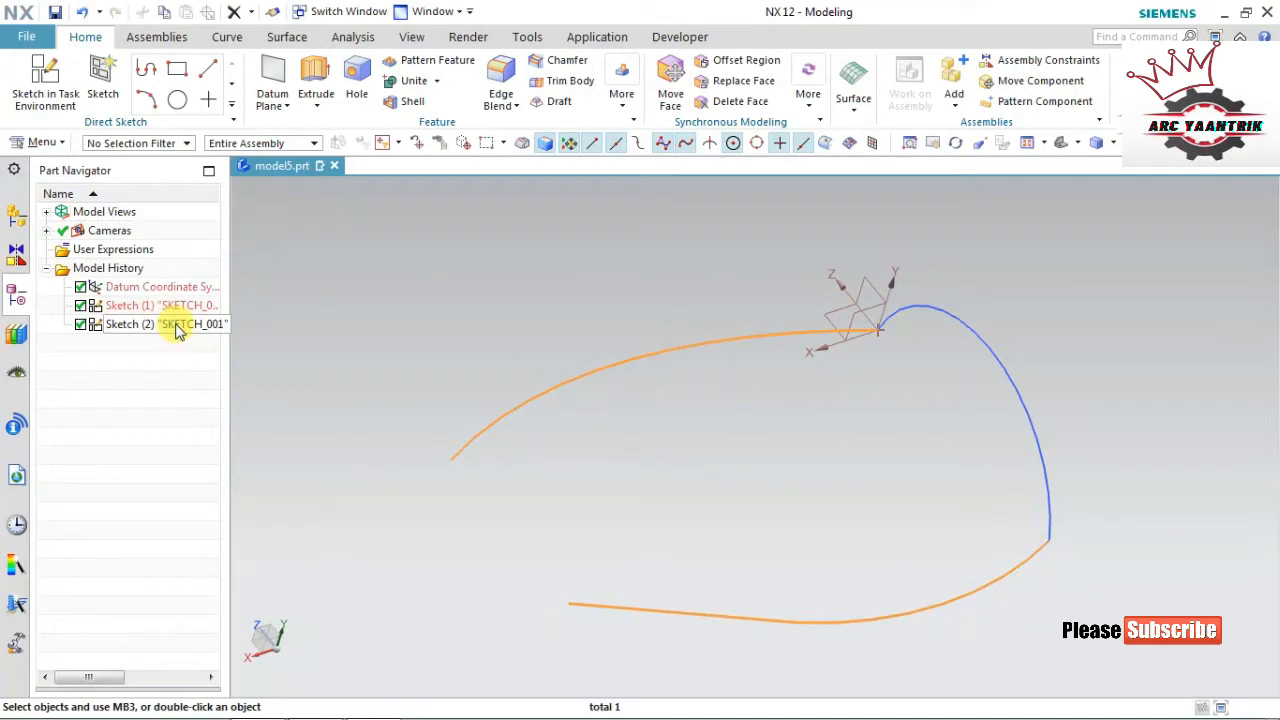
left_click(155, 314)
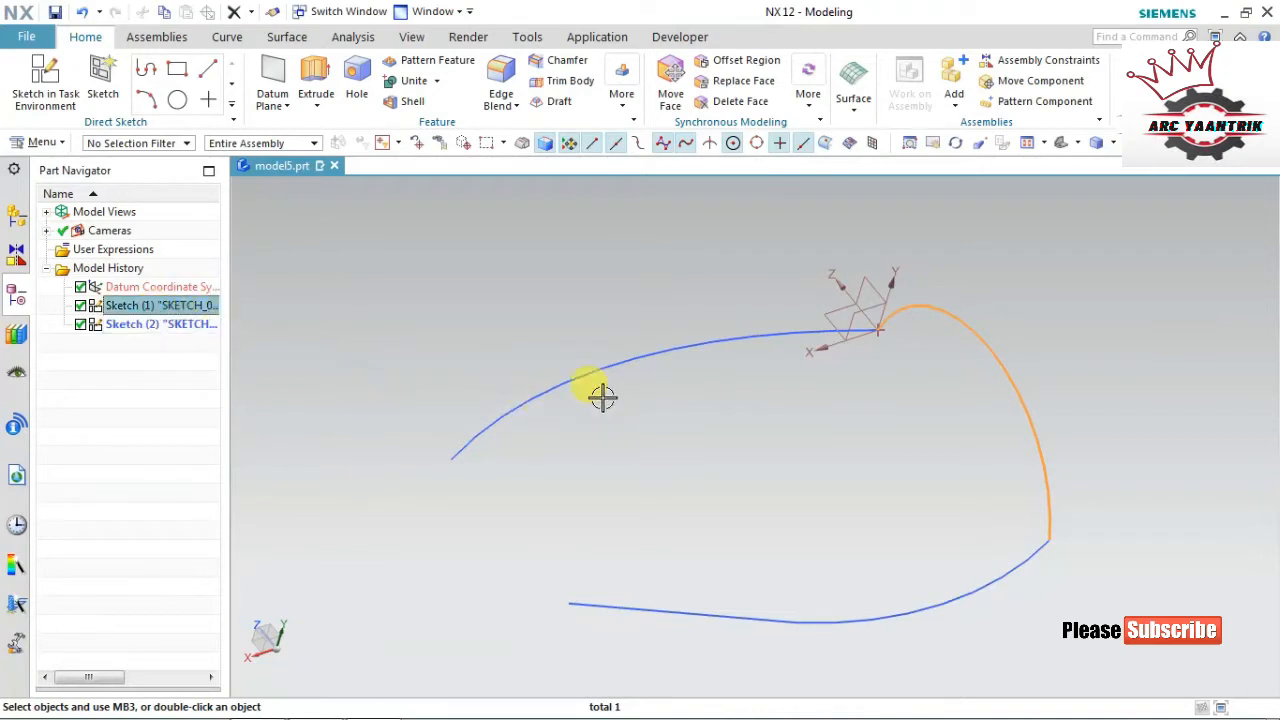
key("Escape")
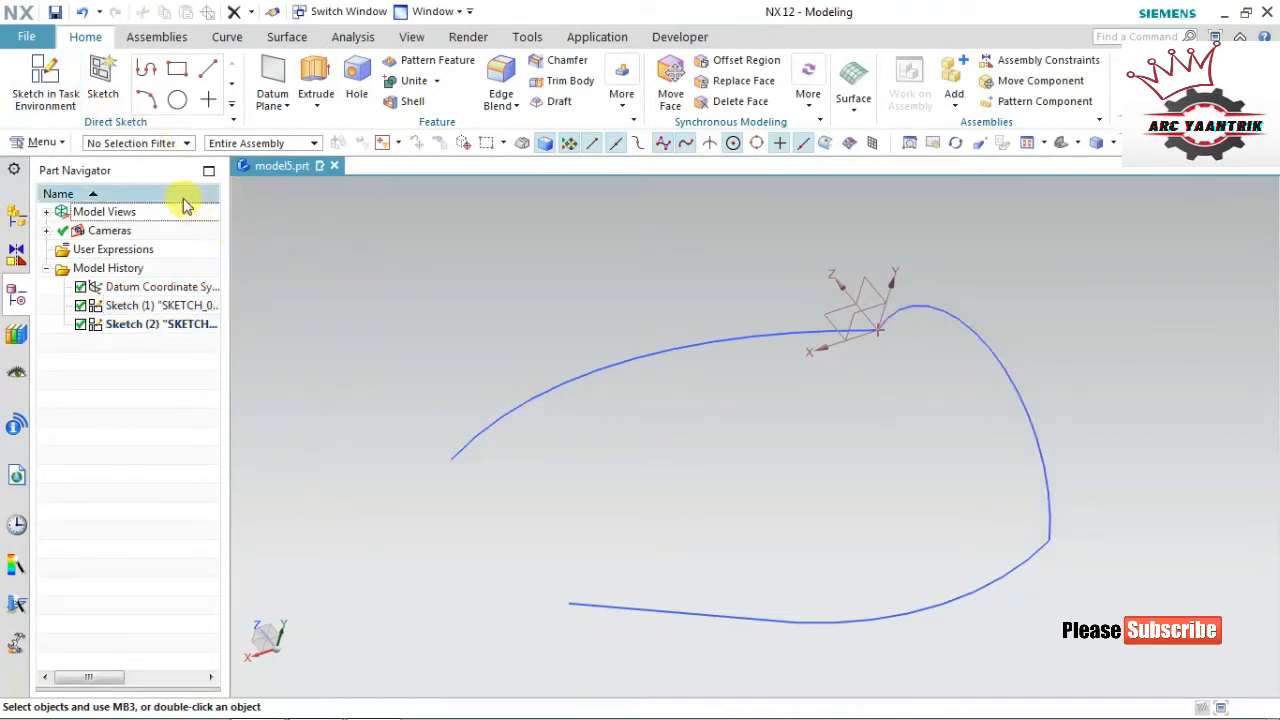
Sketch an outward-bulging arc of about 68.4 mm radius on the XZ plane, joining the spline's and line's open ends, and finish the sketch
left_click(44, 75)
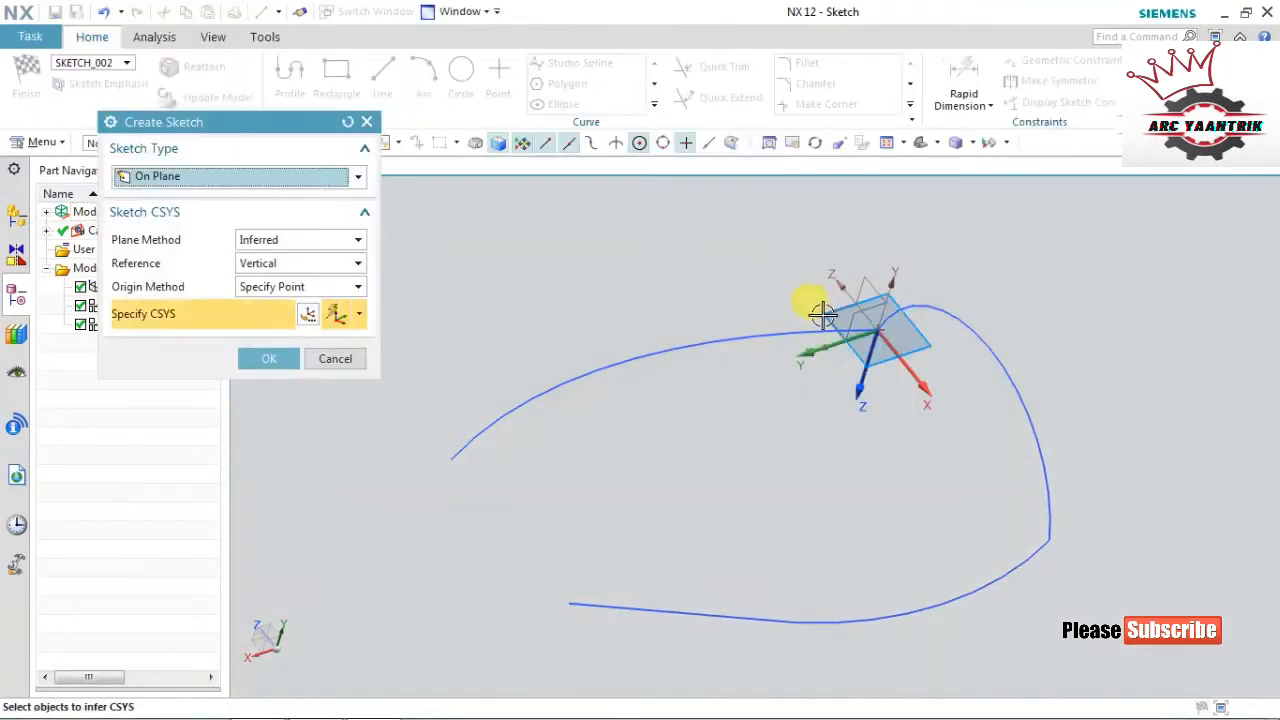
left_click(820, 314)
middle_click(712, 429)
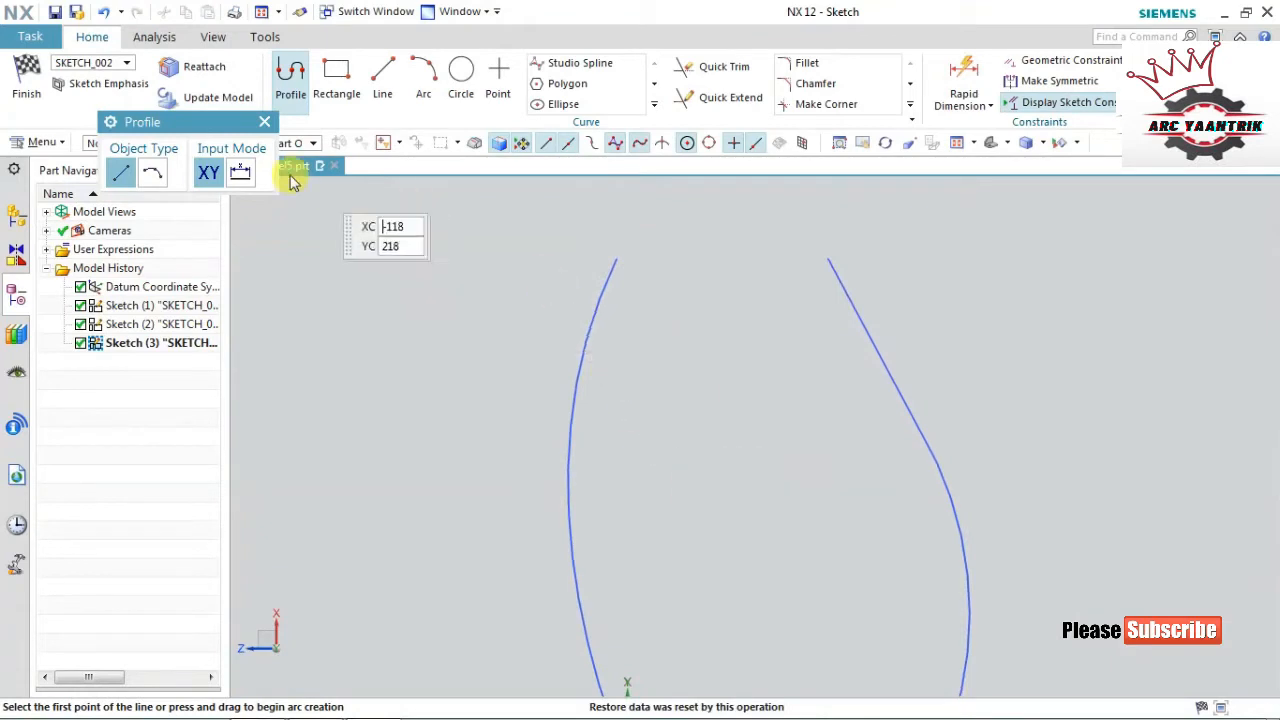
left_click(425, 83)
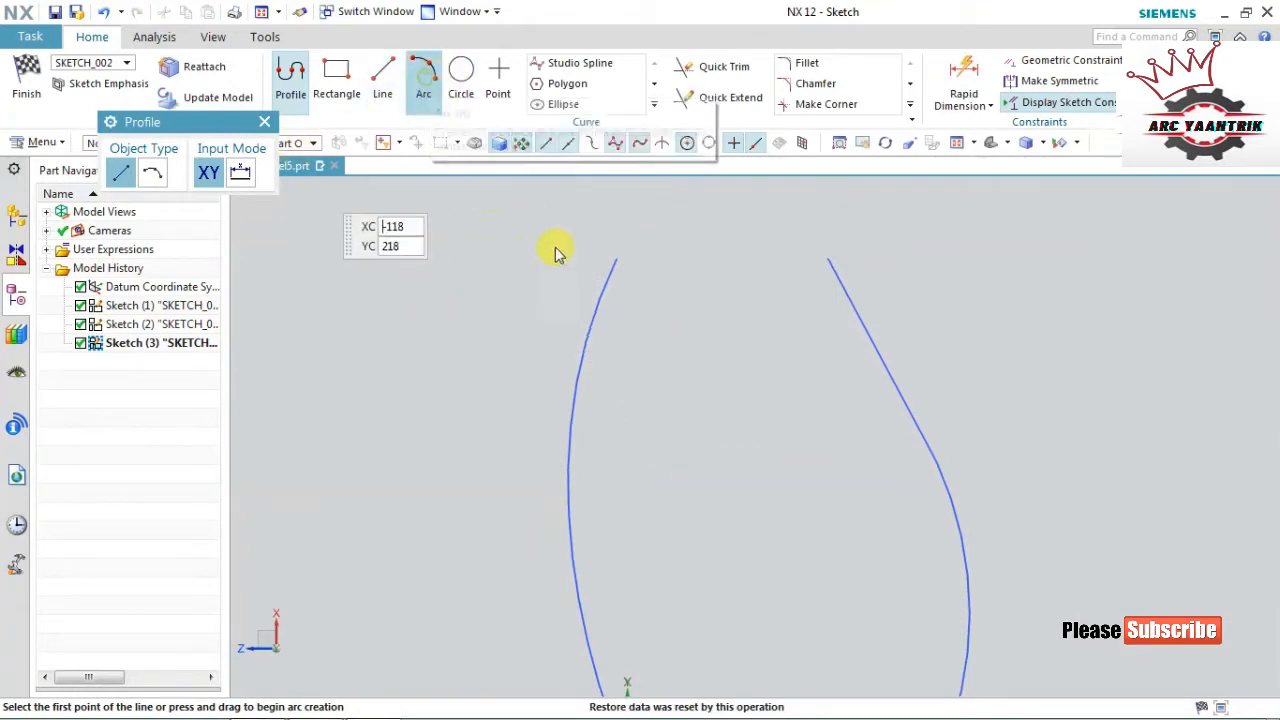
left_click(616, 258)
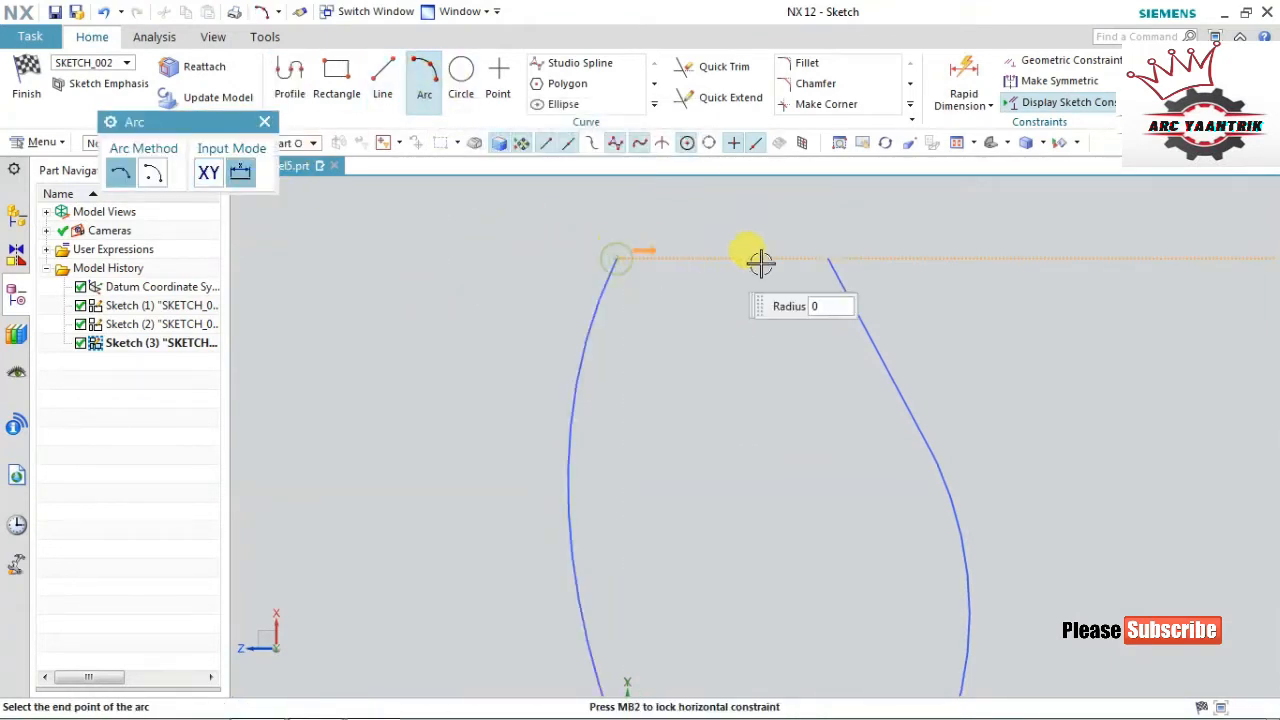
left_click(829, 259)
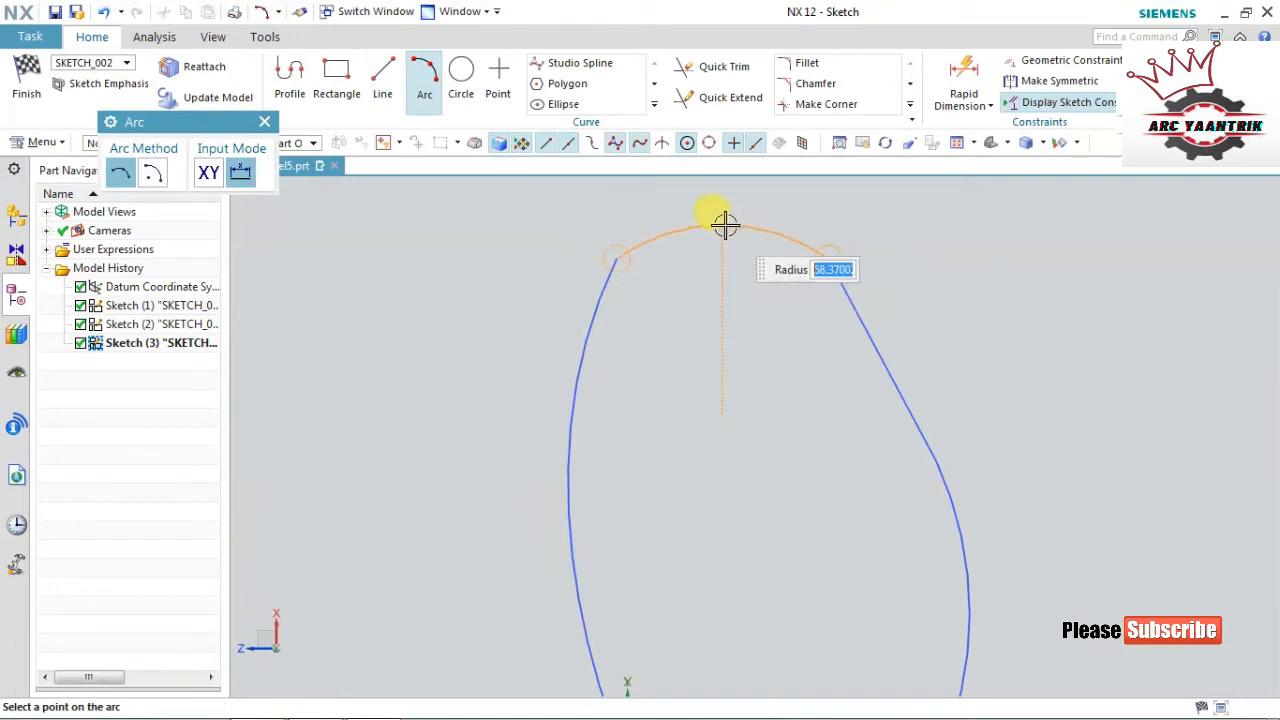
left_click(725, 222)
scroll(691, 329, "down", 2)
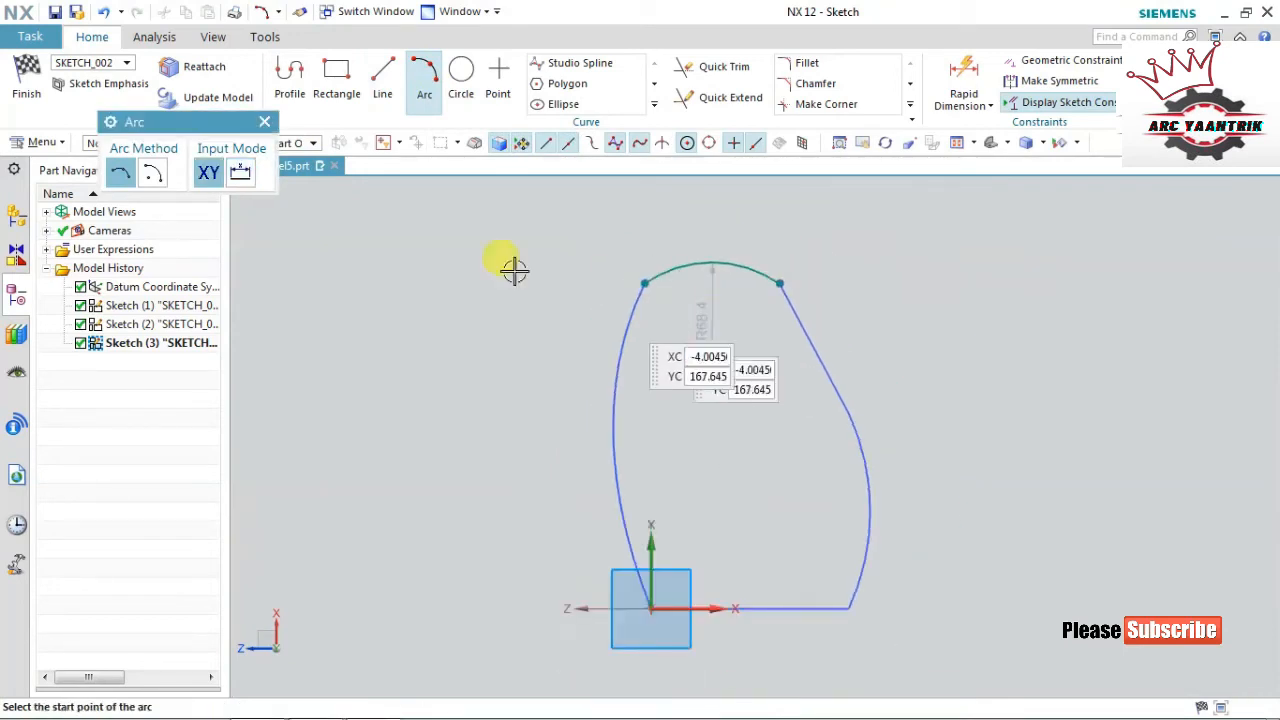
left_click(27, 80)
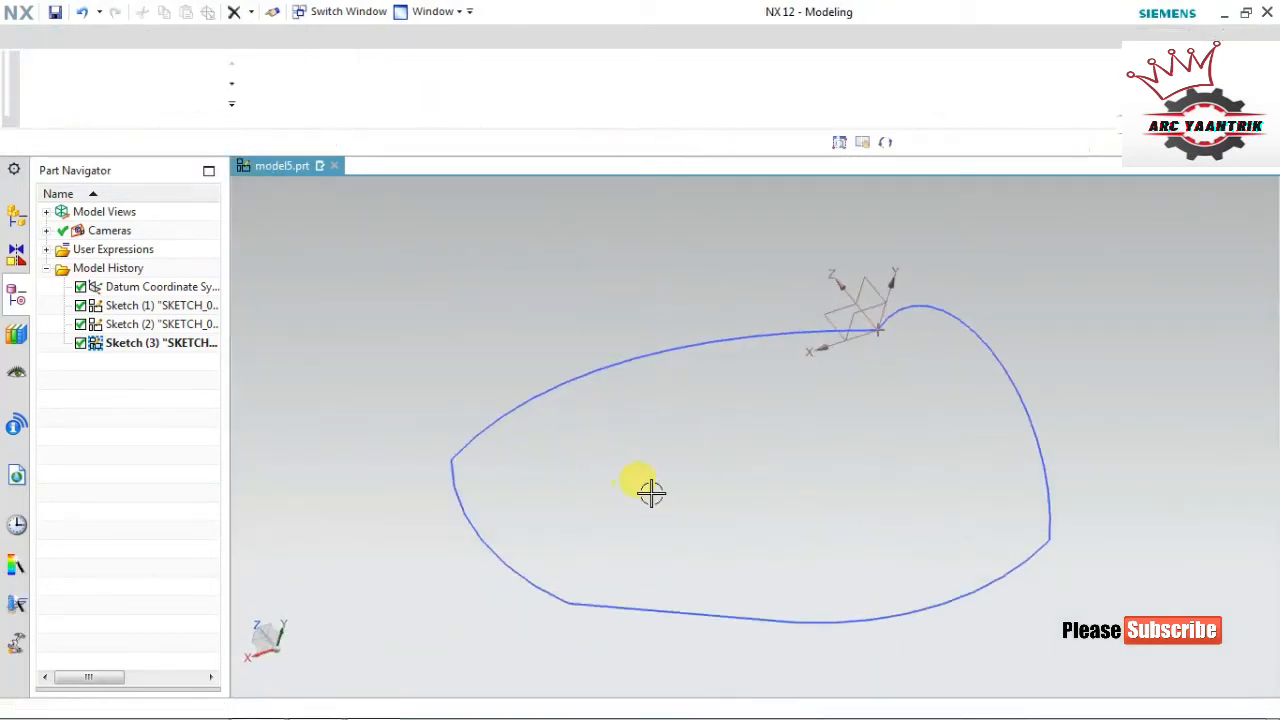
Start a Studio Surface with the spline as the first section and the opposite arc with its adjoining line as the second
mouse_move(651, 492)
middle_mouse_down()
mouse_move(957, 469)
mouse_move(834, 466)
middle_mouse_up()
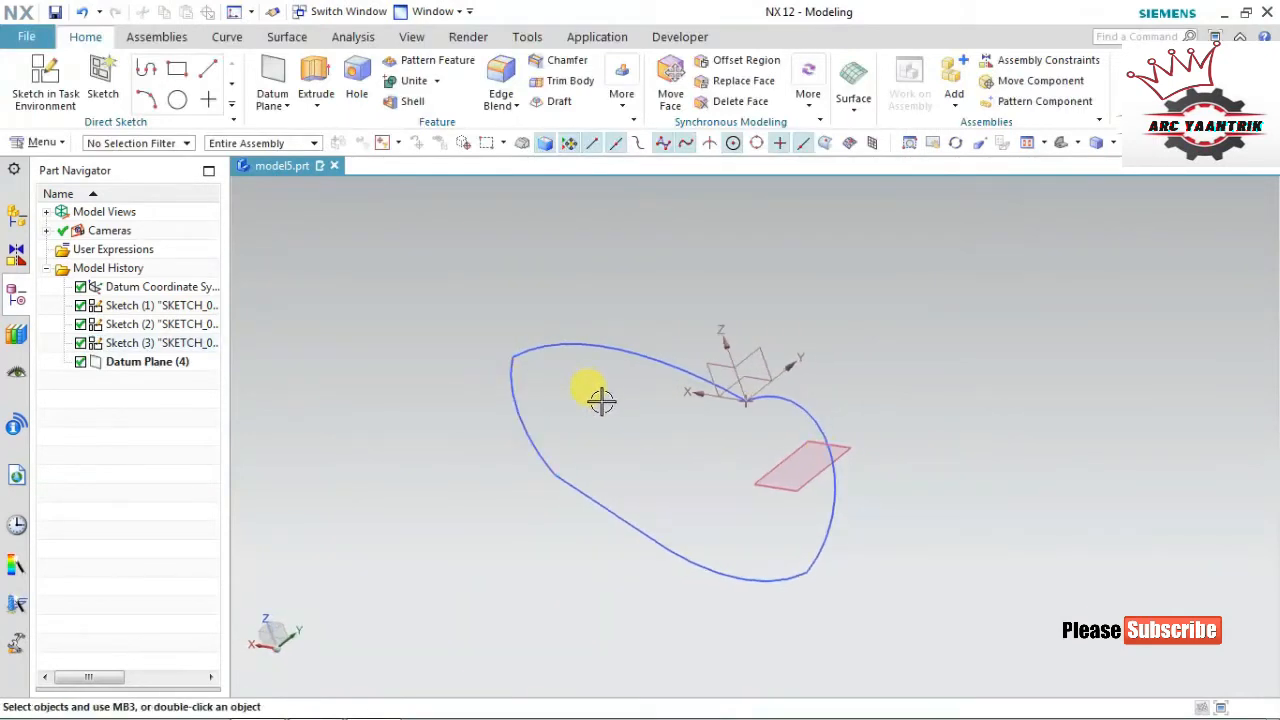
mouse_move(600, 397)
middle_mouse_down()
mouse_move(563, 374)
mouse_move(600, 397)
mouse_move(585, 420)
mouse_move(643, 252)
middle_mouse_up()
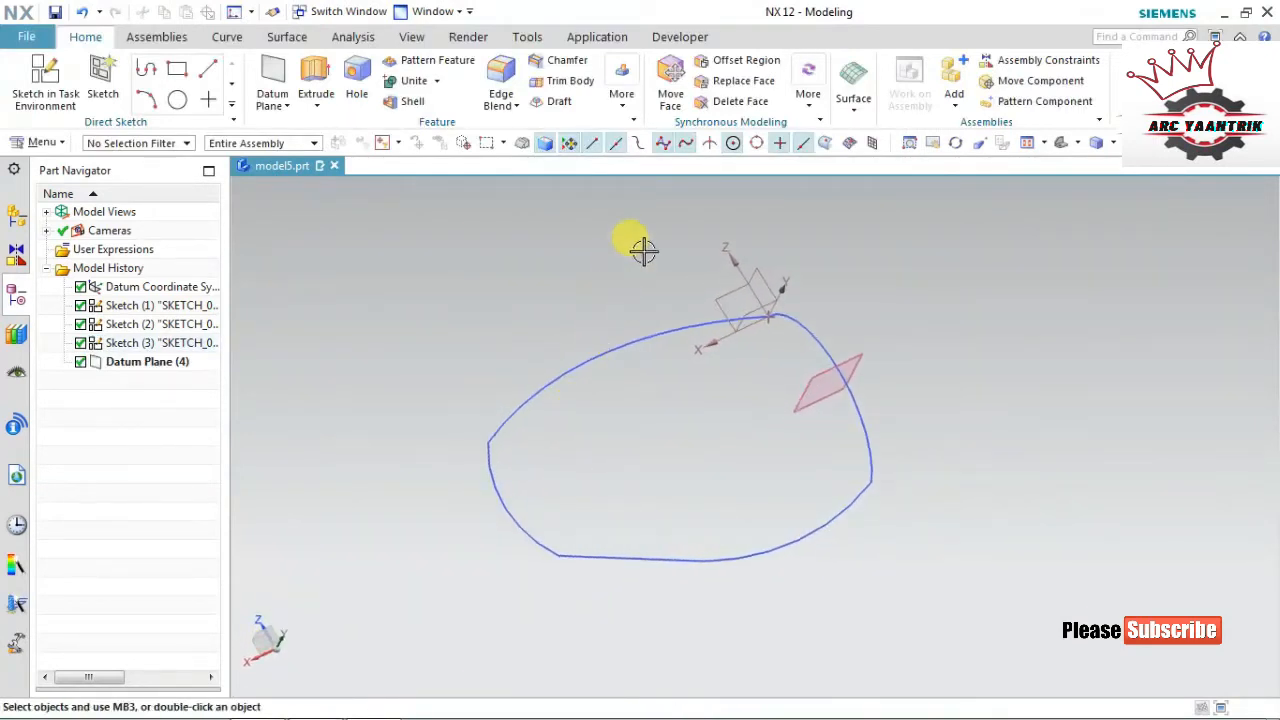
left_click(854, 97)
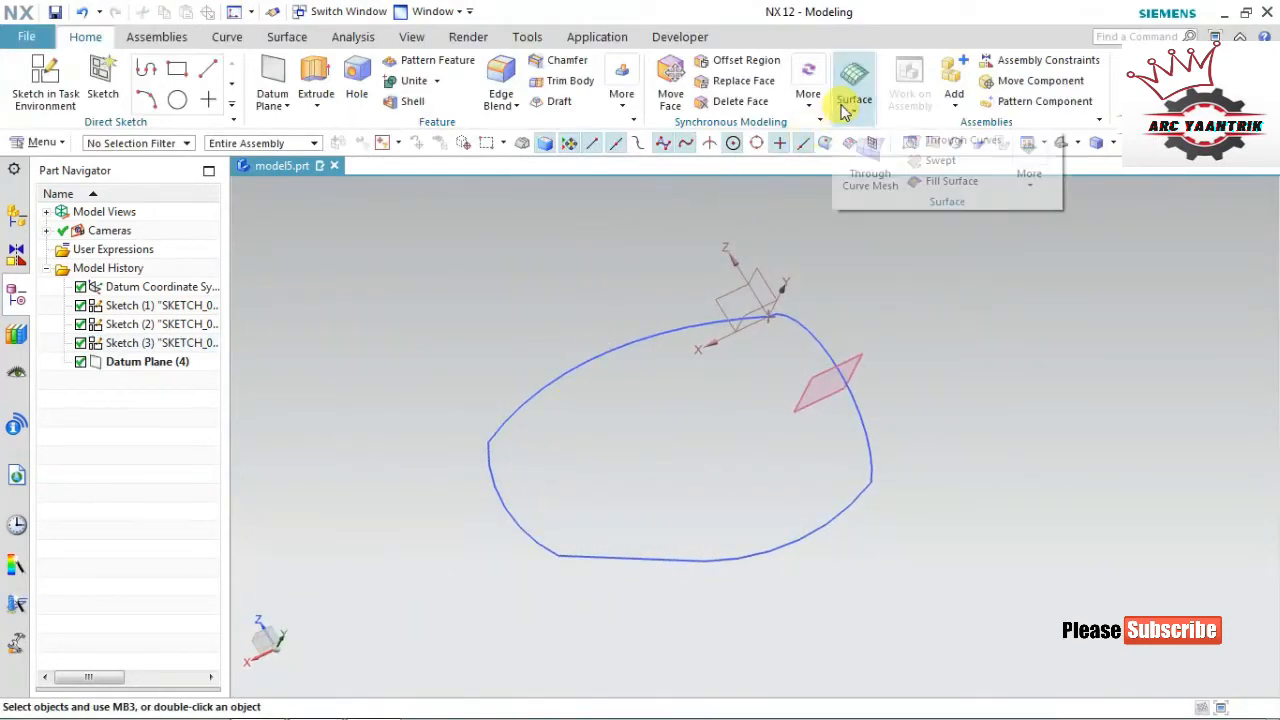
left_click(1031, 182)
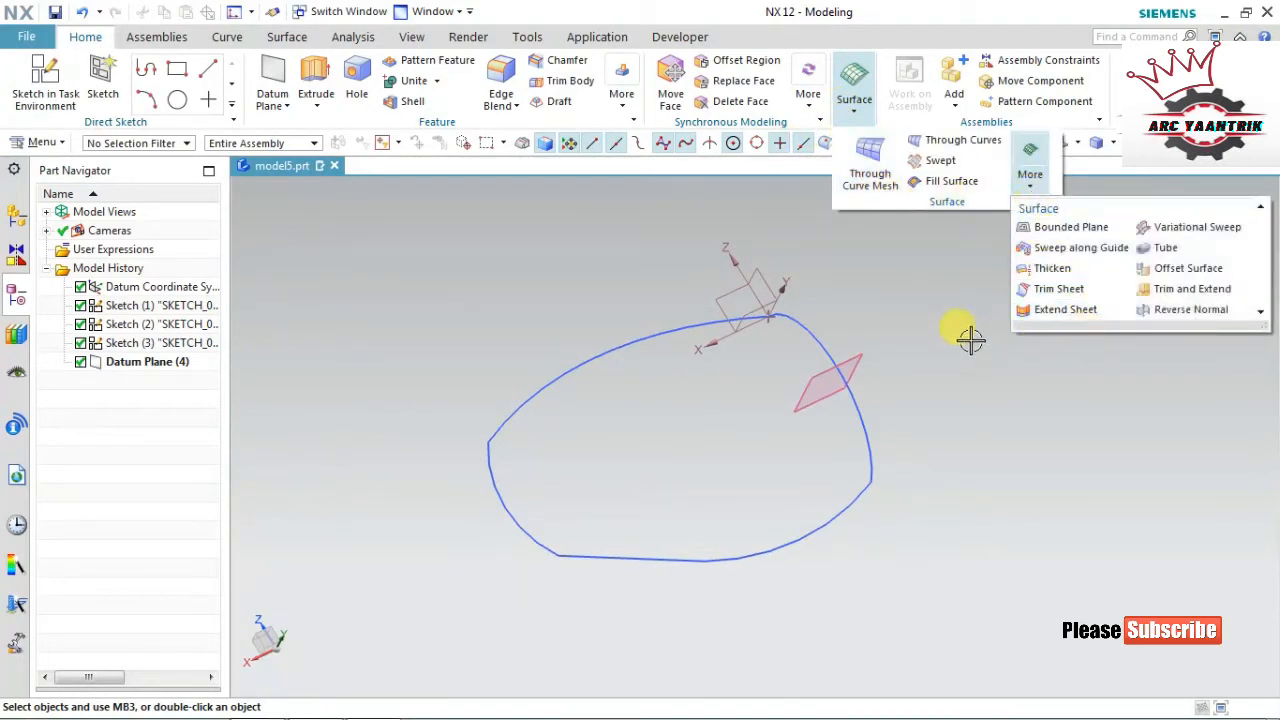
left_click(43, 142)
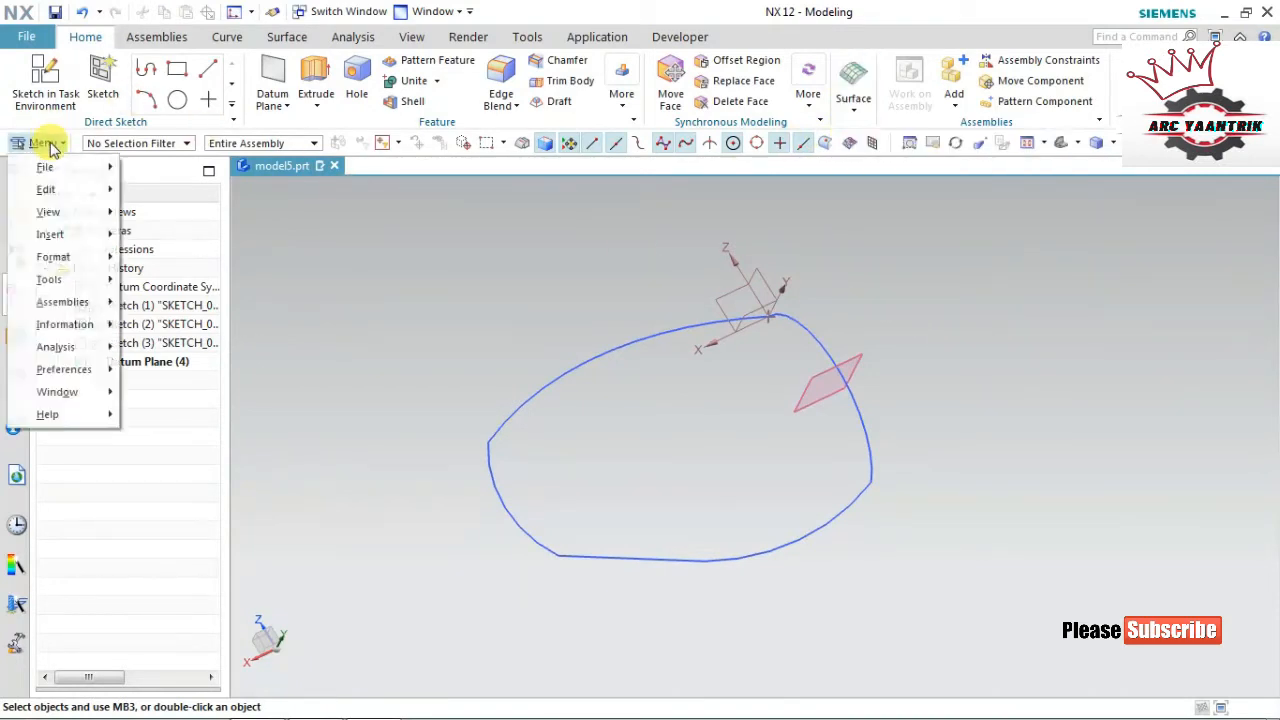
mouse_move(63, 234)
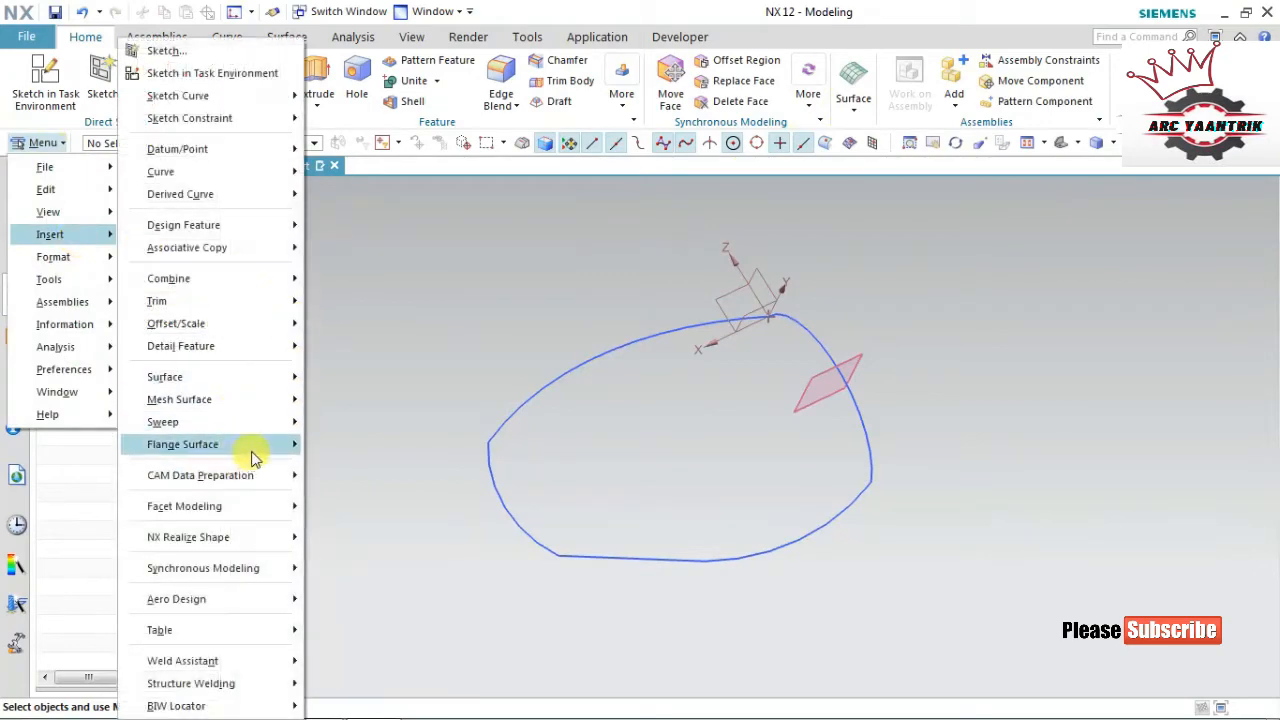
mouse_move(258, 400)
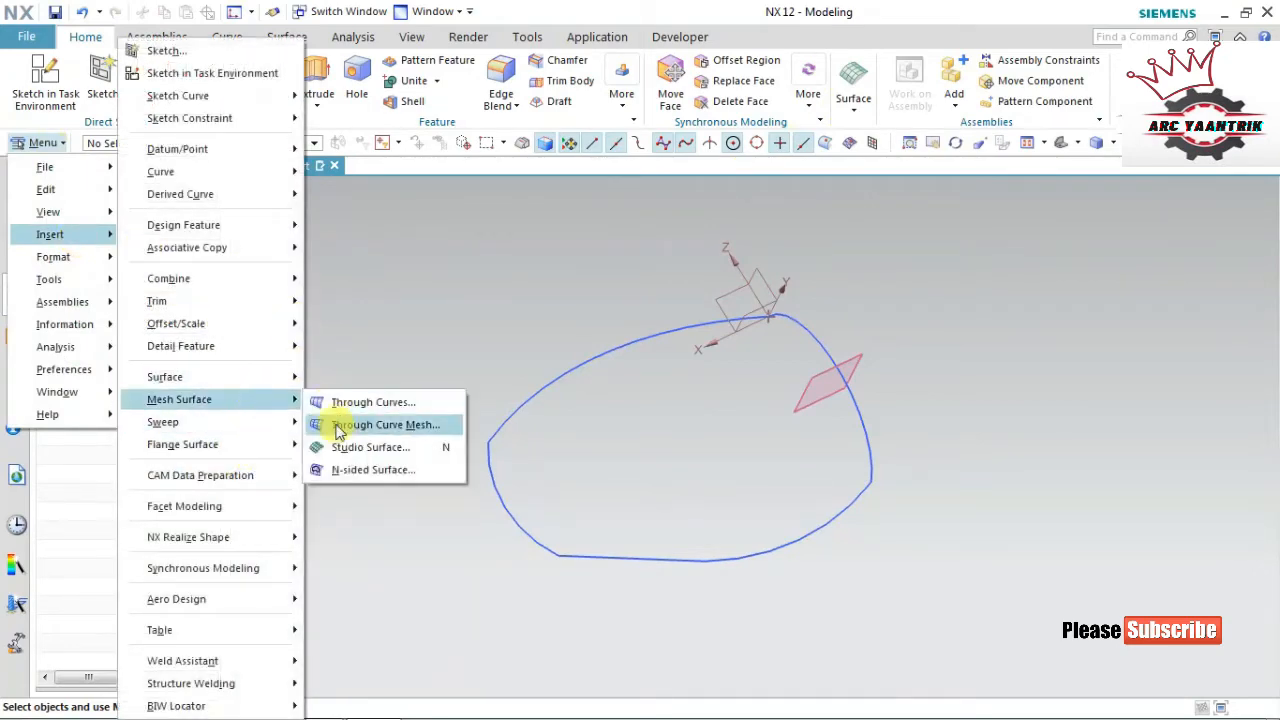
left_click(372, 424)
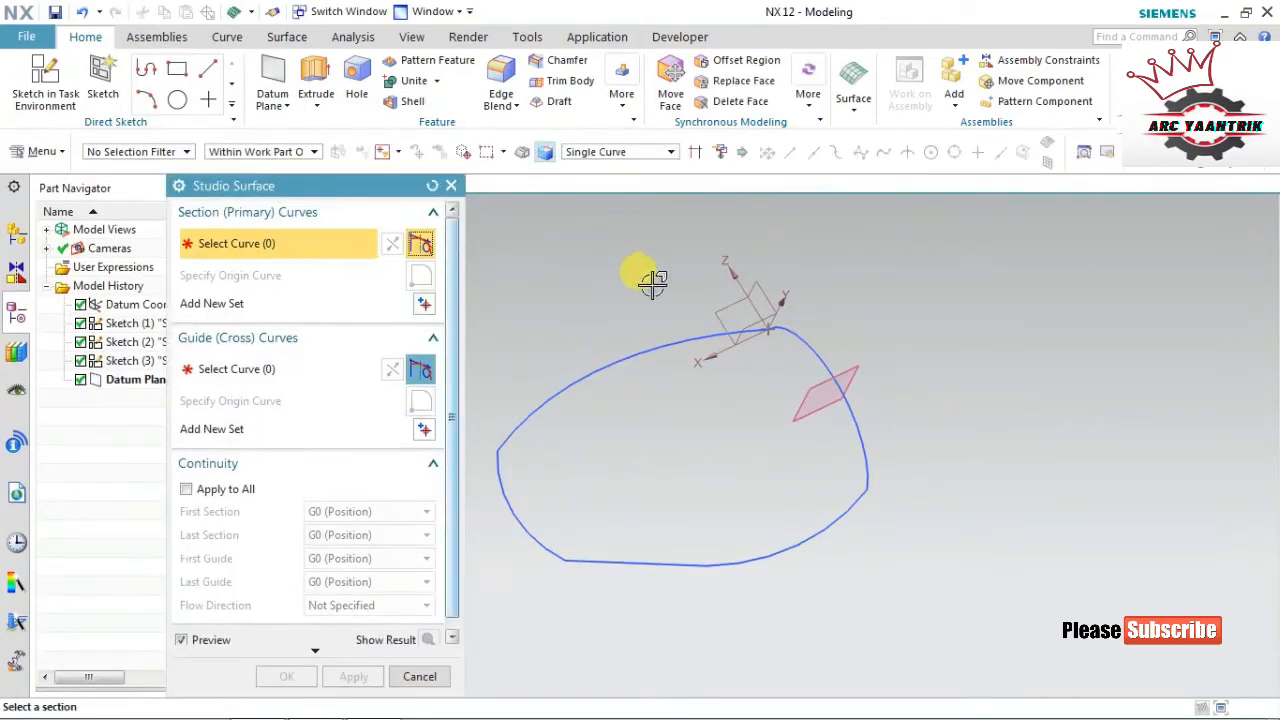
left_click(711, 330)
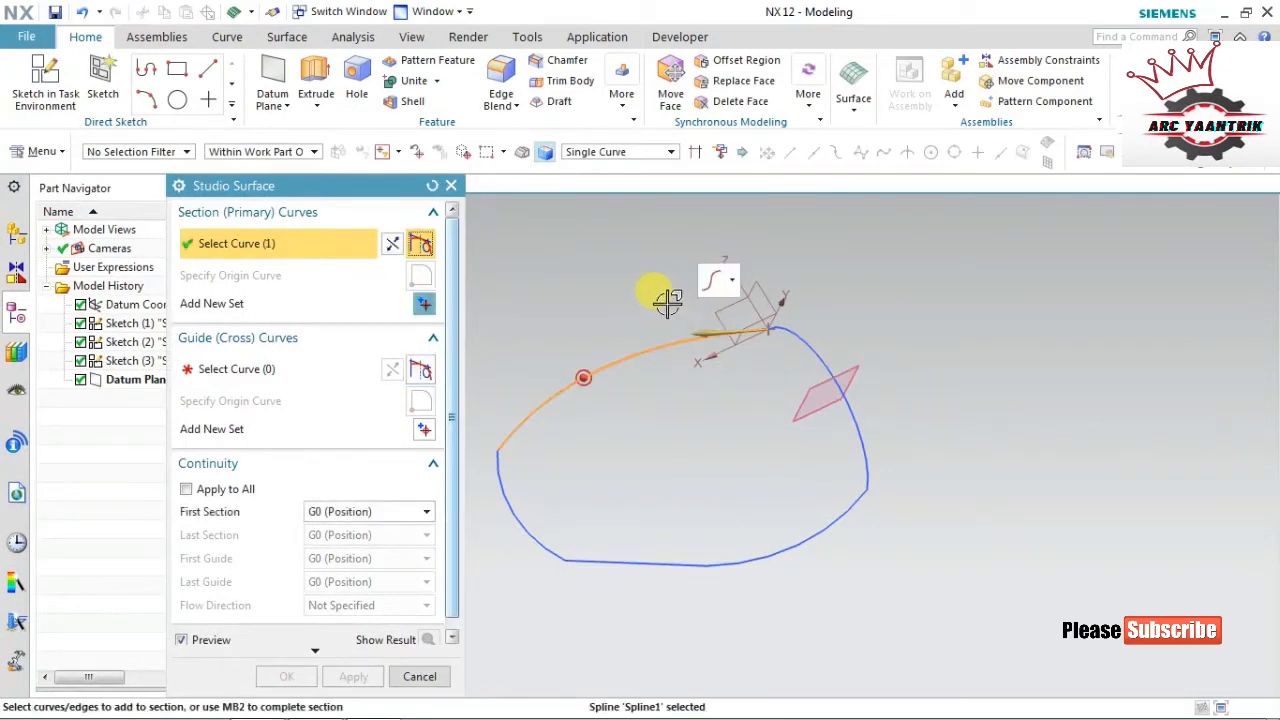
middle_click(684, 331)
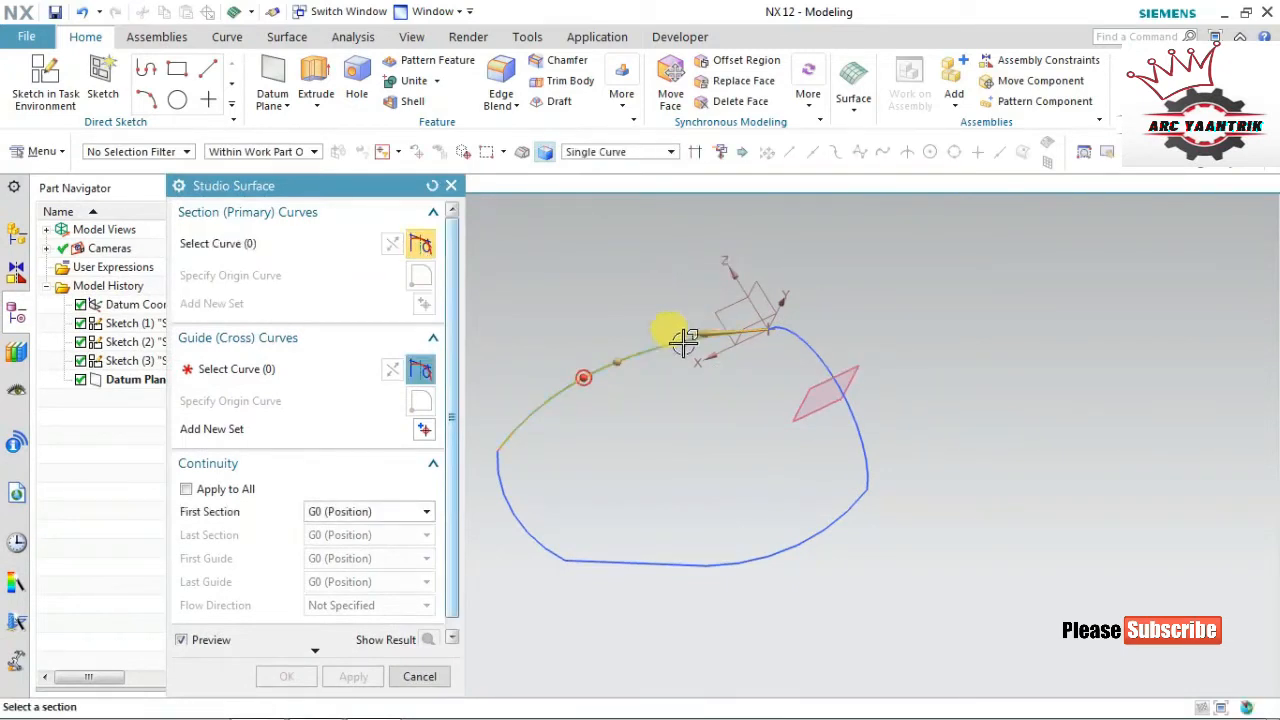
left_click(845, 505)
left_click(667, 561)
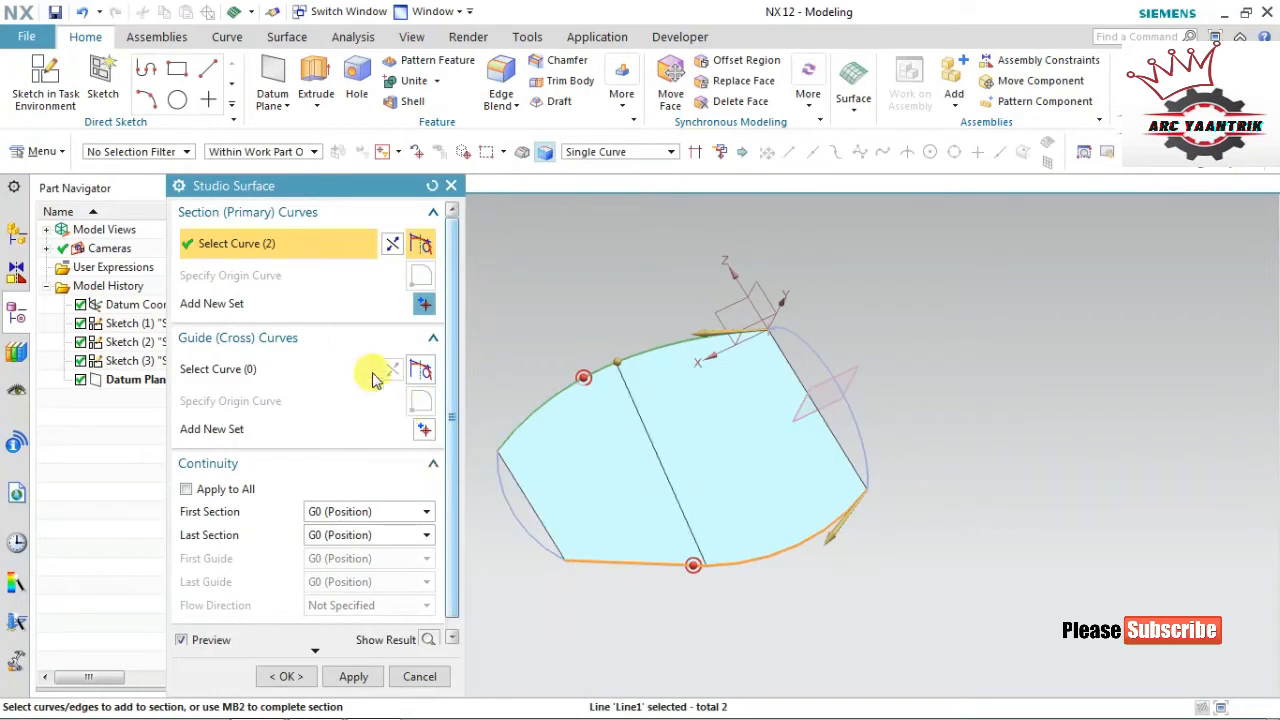
Pick the YZ-plane arc and the XZ-plane arc as the two guide curves and create the Studio Surface
left_click(308, 370)
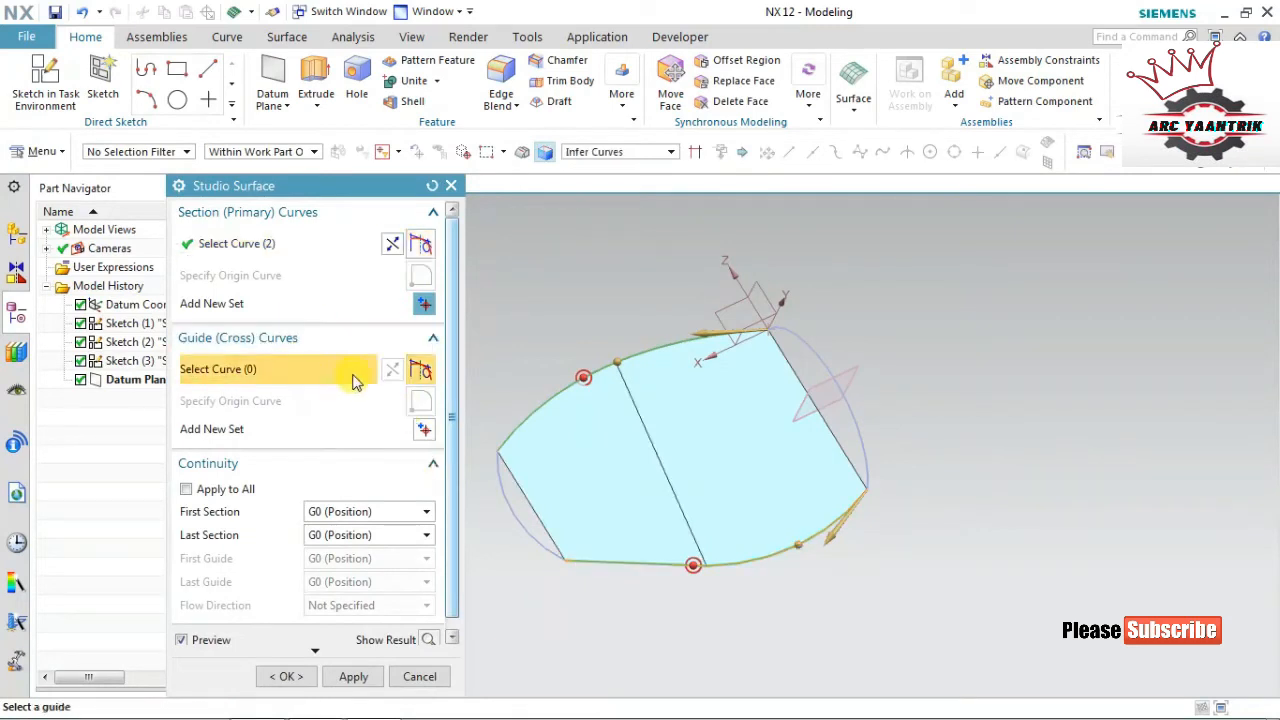
left_click(793, 323)
mouse_move(890, 293)
middle_mouse_down()
mouse_move(894, 237)
mouse_move(893, 270)
middle_mouse_up()
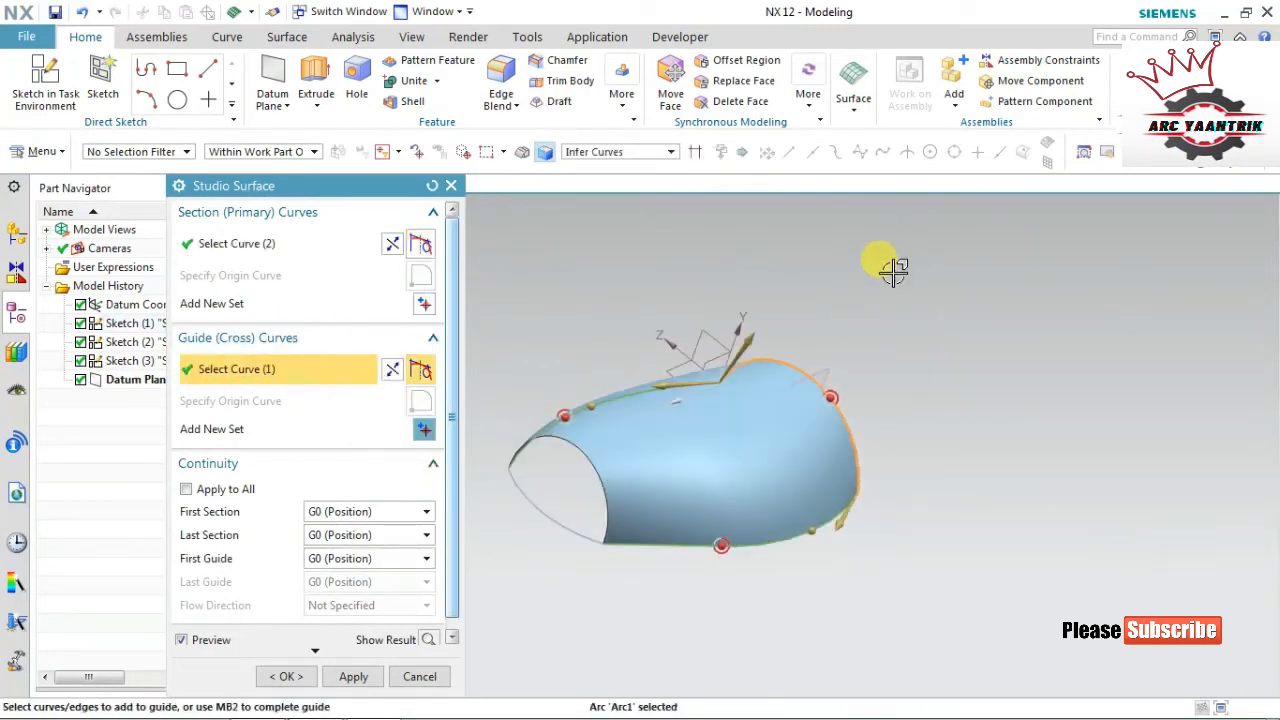
middle_click(555, 337)
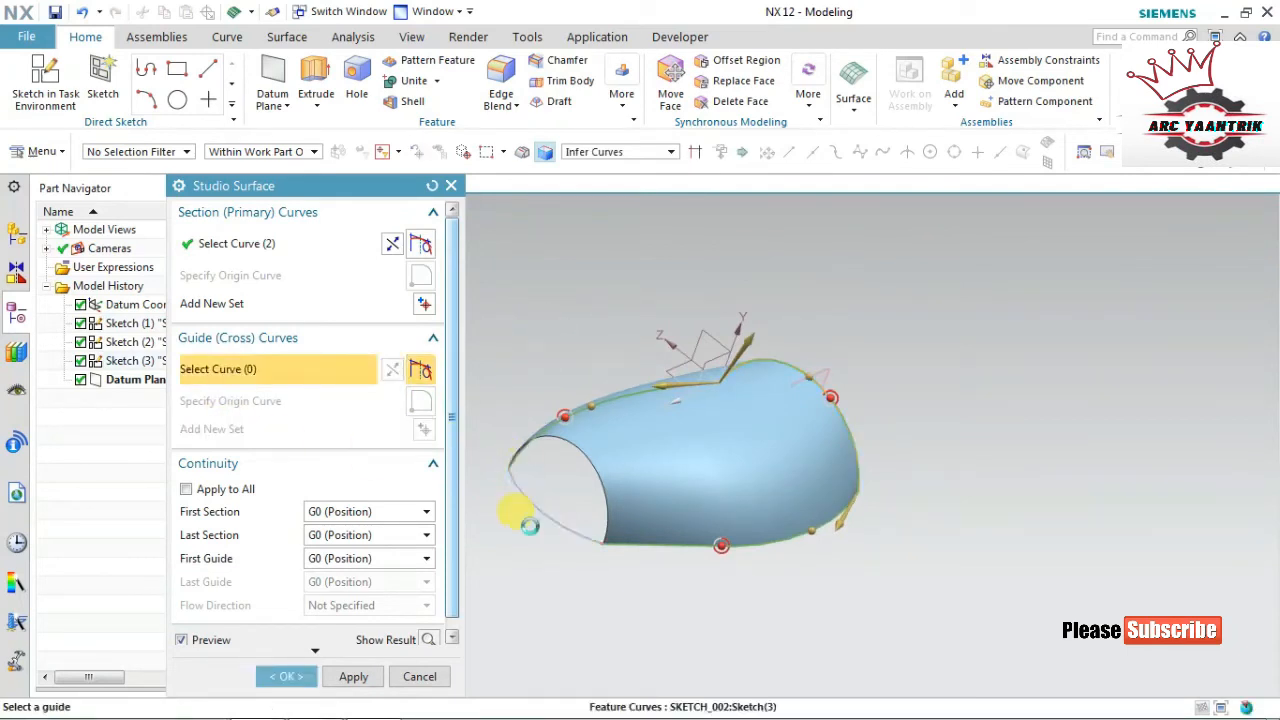
left_click(520, 516)
middle_click_drag(766, 614, 563, 594)
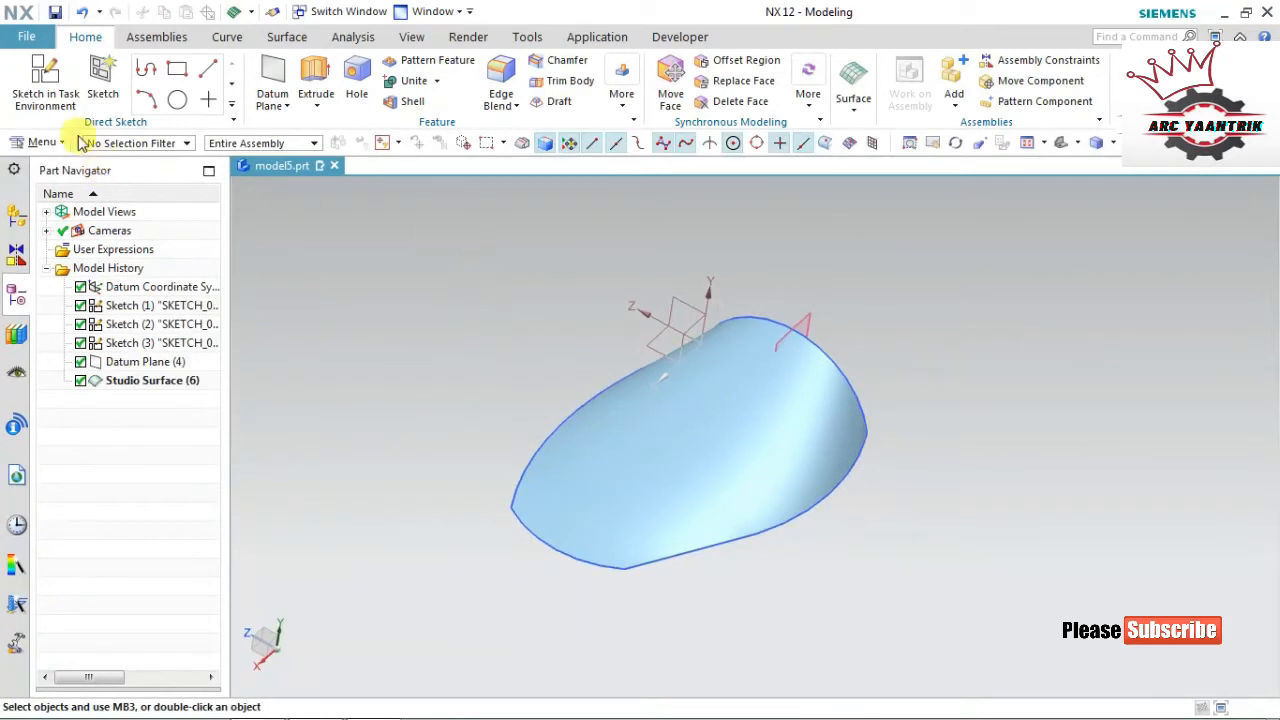
left_click(40, 144)
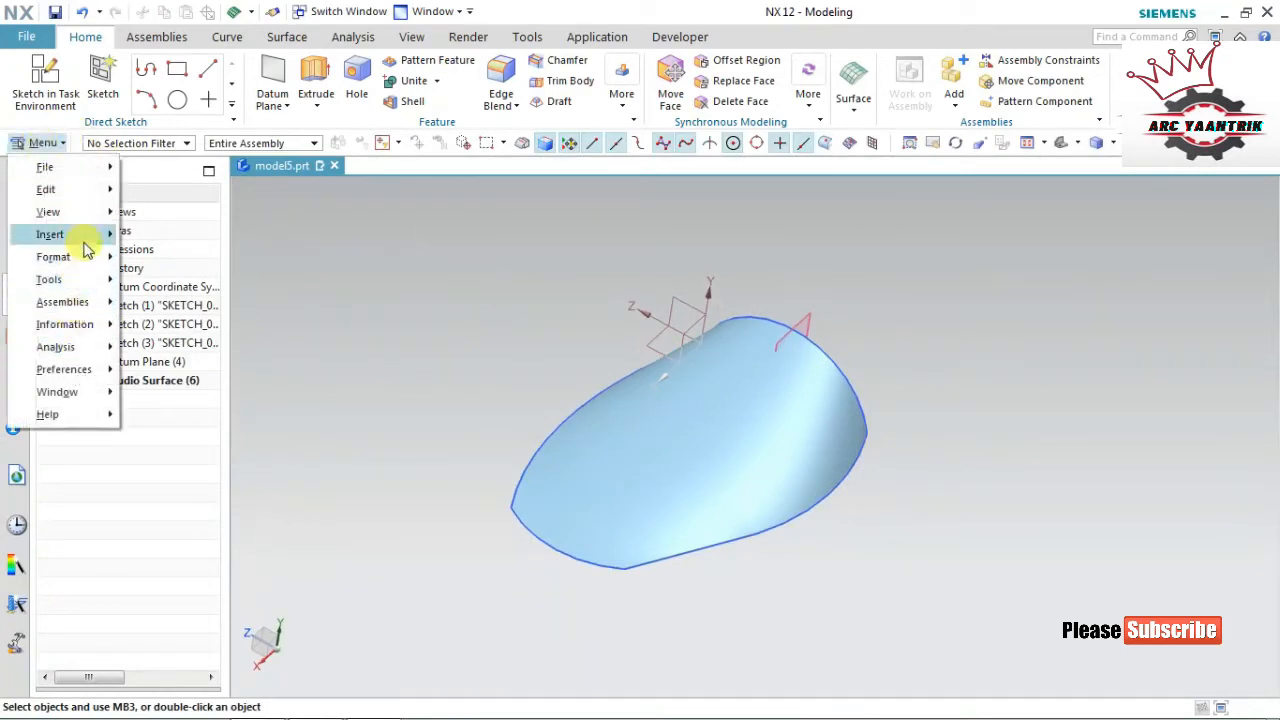
mouse_move(78, 234)
mouse_move(243, 399)
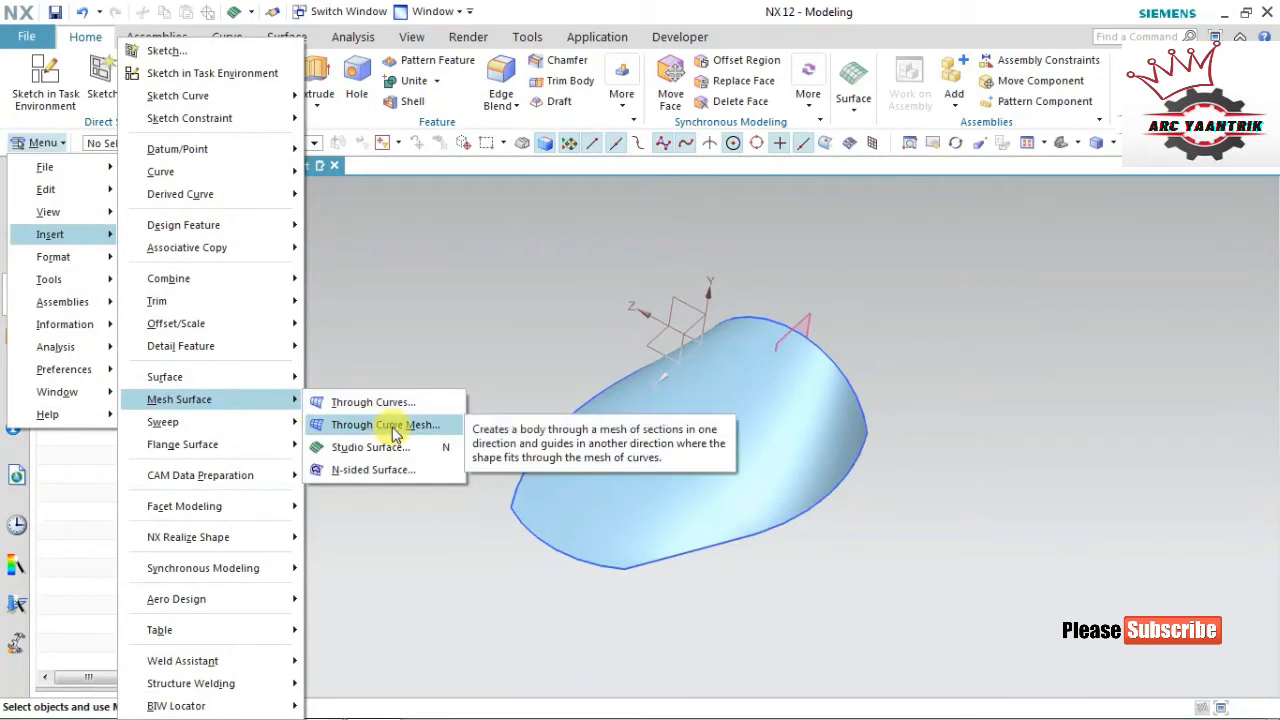
left_click(543, 343)
middle_click_drag(510, 356, 465, 338)
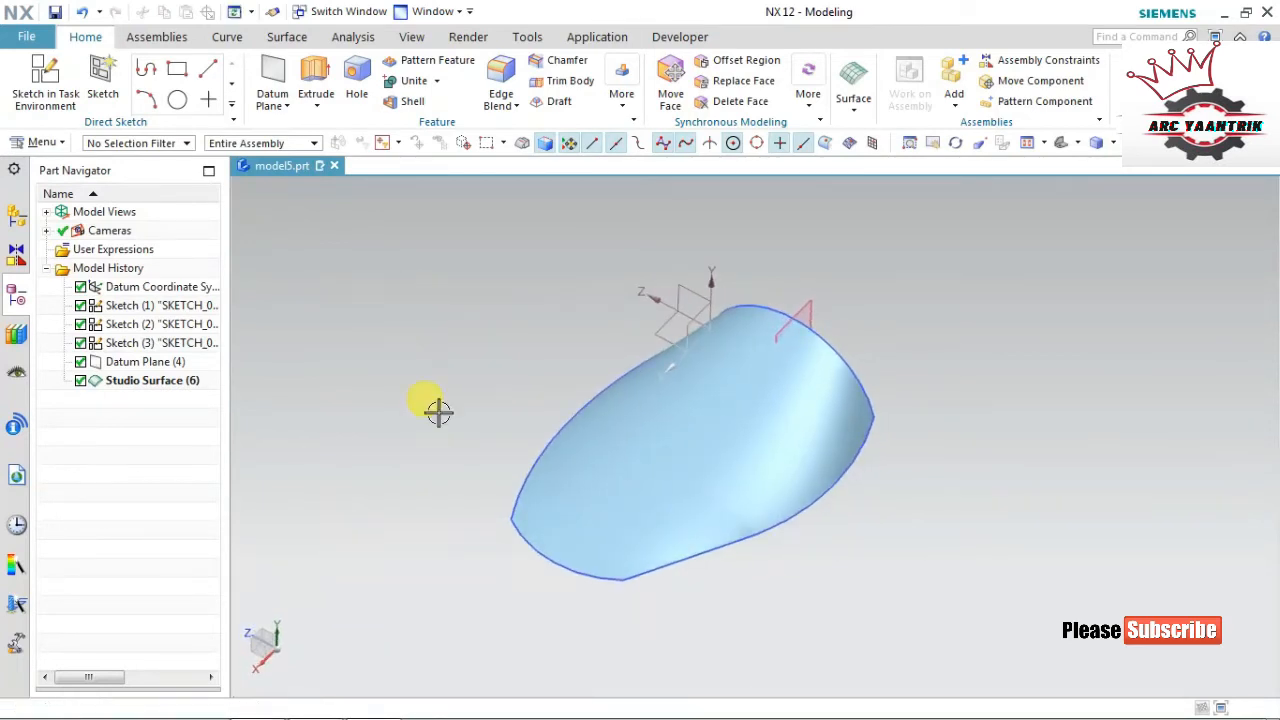
left_click(285, 374)
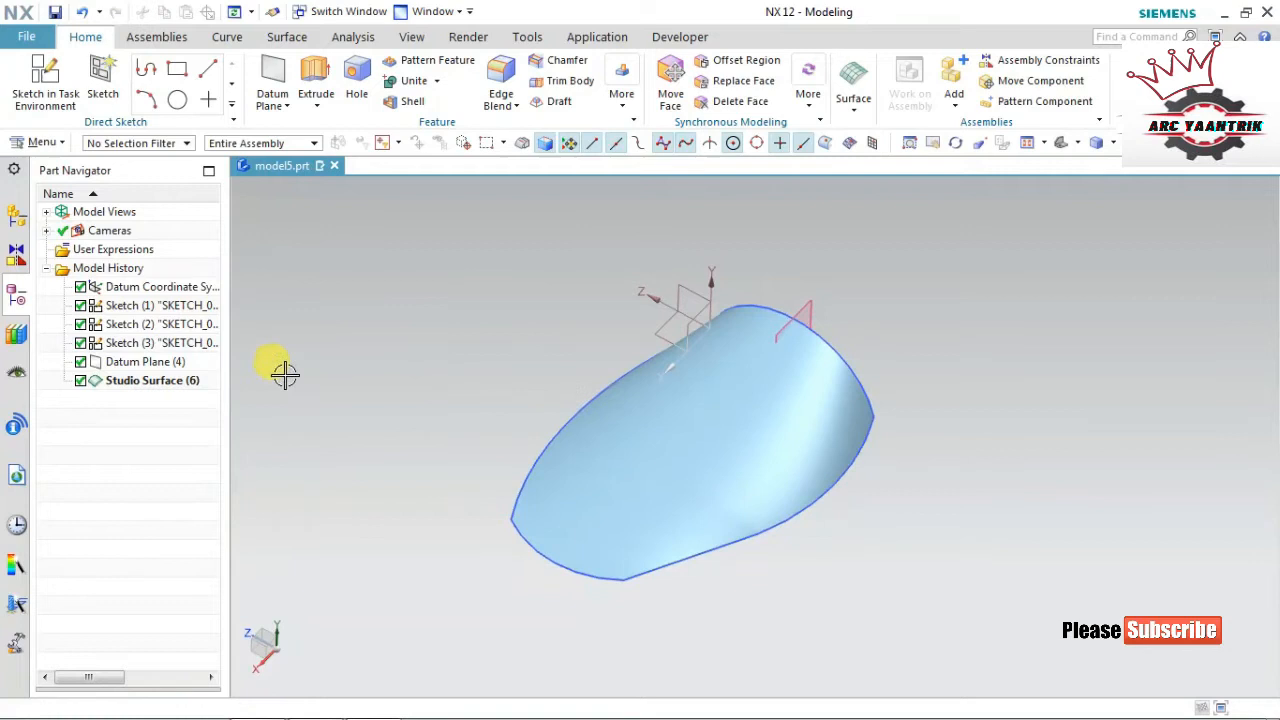
Delete the three sketches, the datum plane and the Studio Surface from the model history, keeping only the datum coordinate system
left_click(175, 307)
left_click(163, 385, "shift")
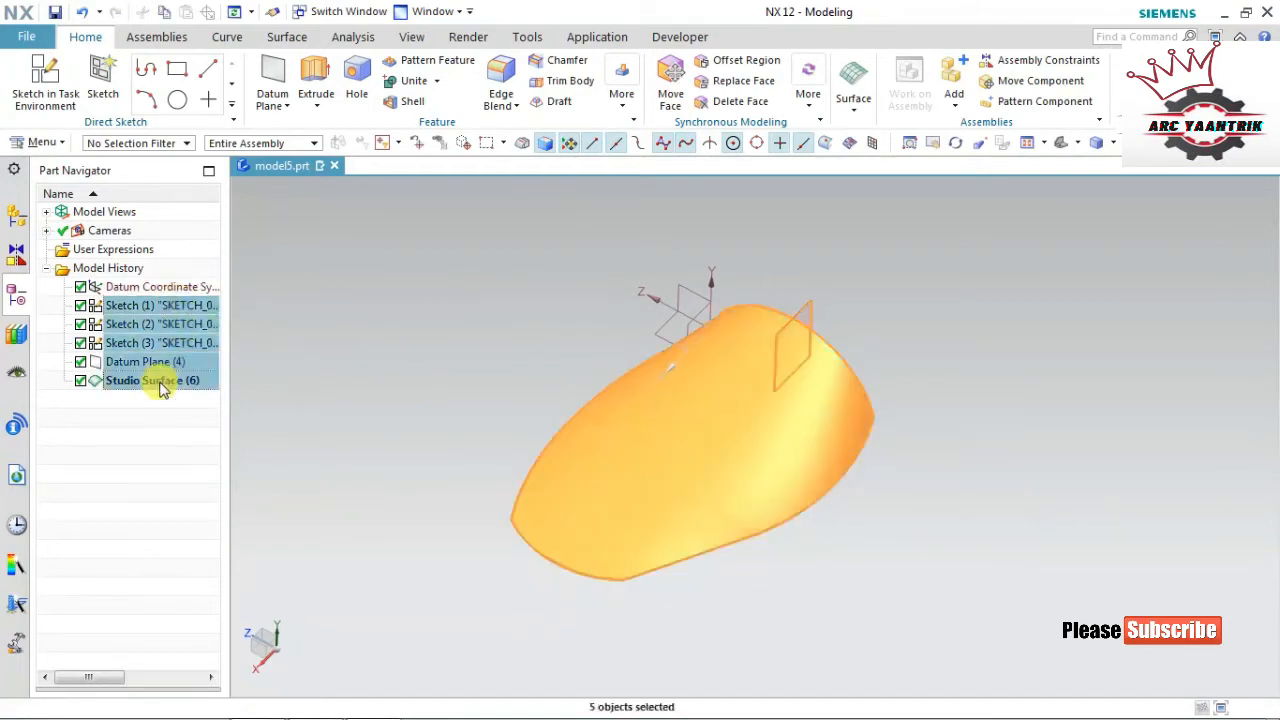
right_click(163, 387)
left_click(235, 605)
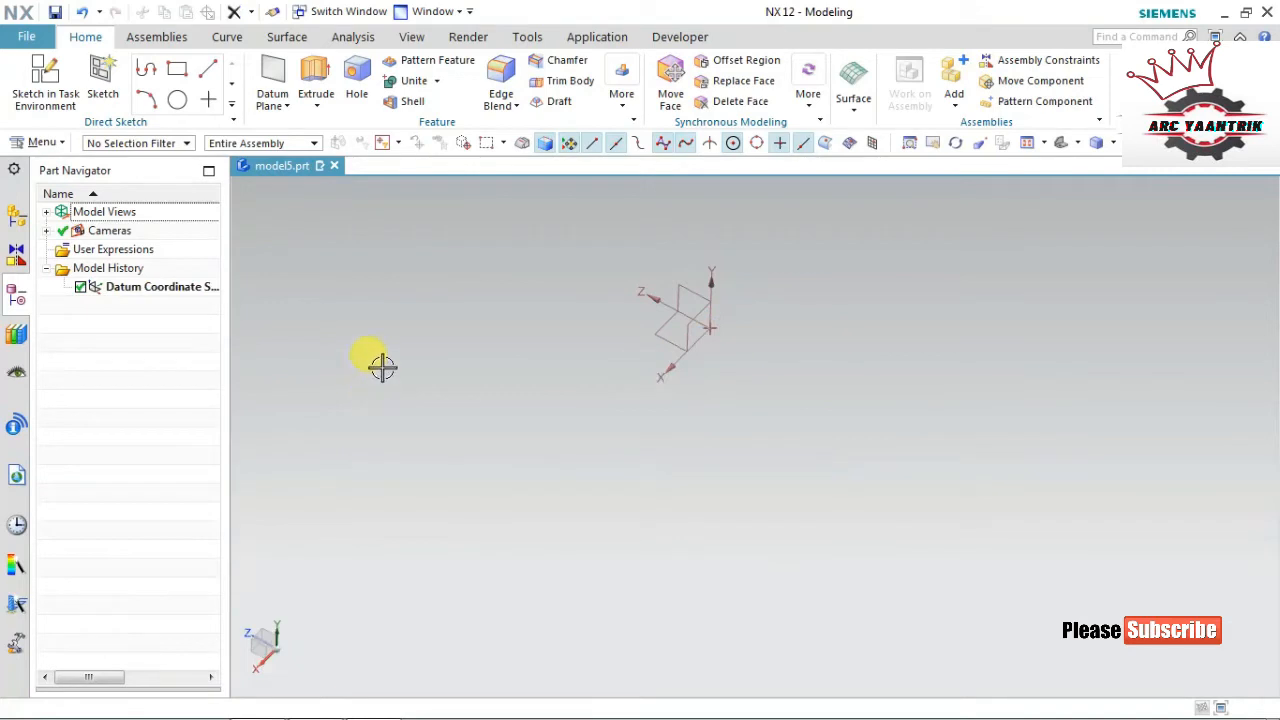
Sketch an arc of about 357.7 mm radius on the XY plane from the origin, spanning about 236.2 by 155.1 mm, and finish the sketch
left_click(44, 74)
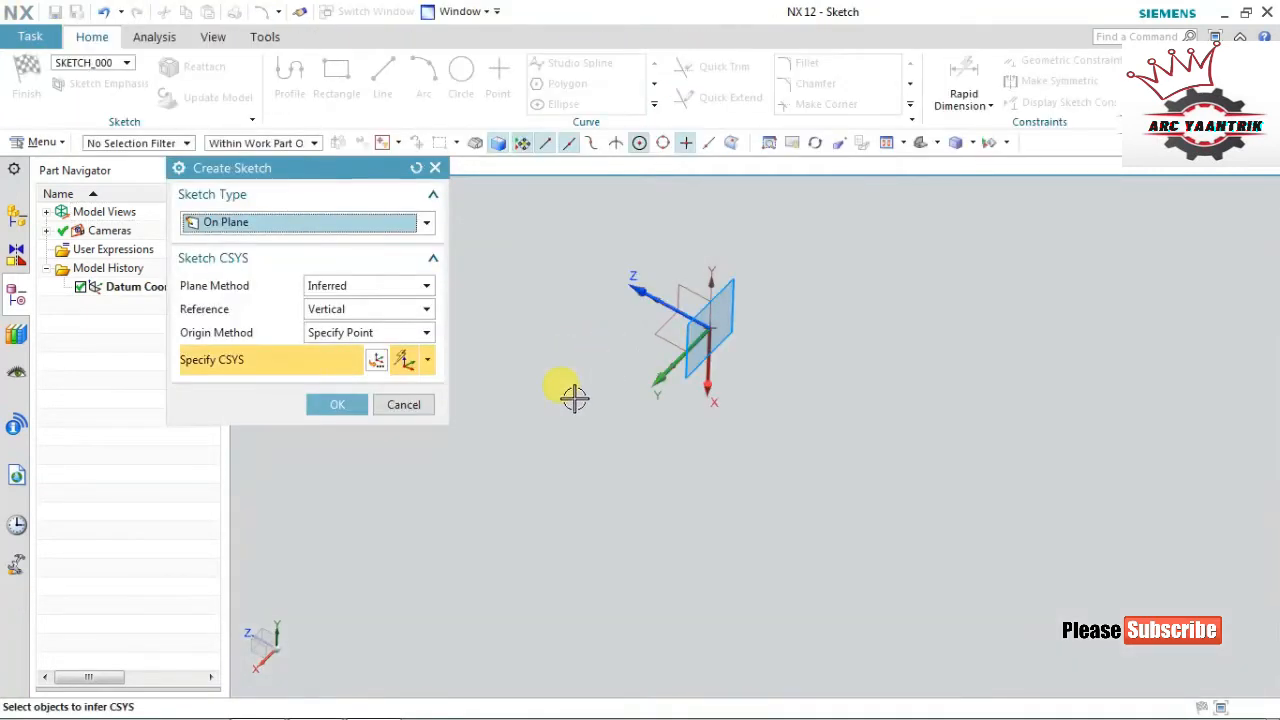
left_click(350, 410)
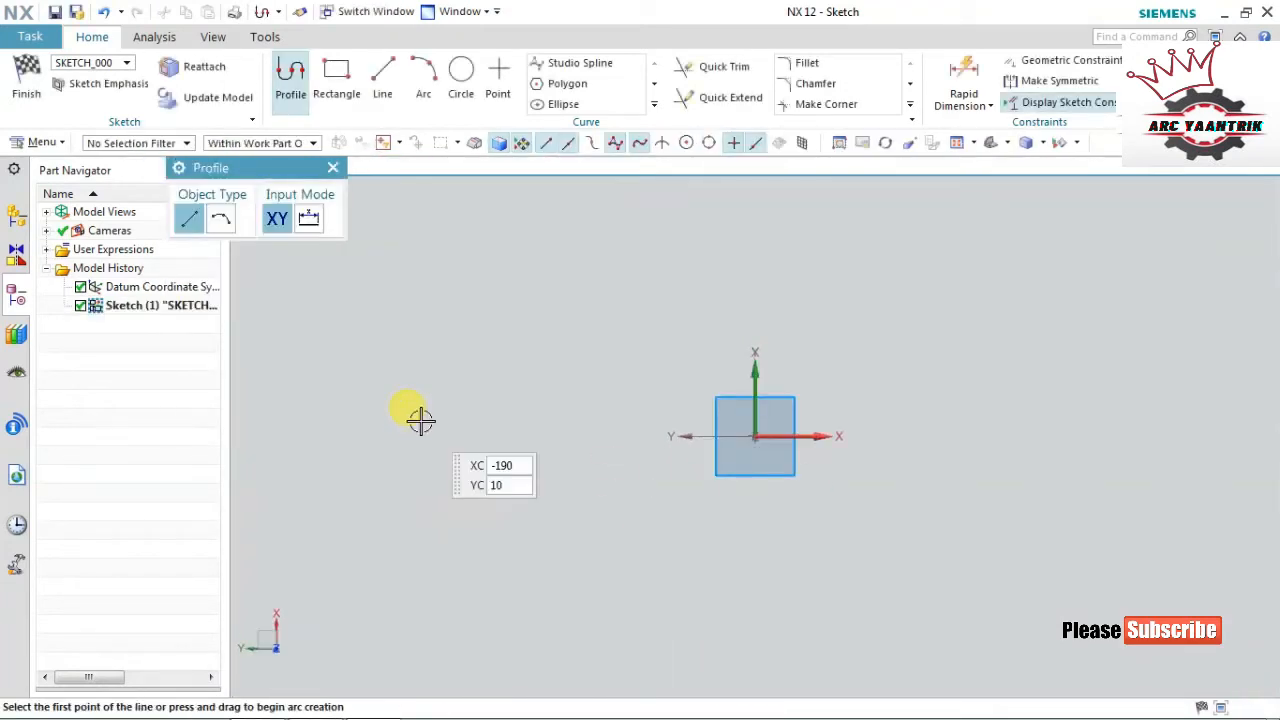
key("Escape")
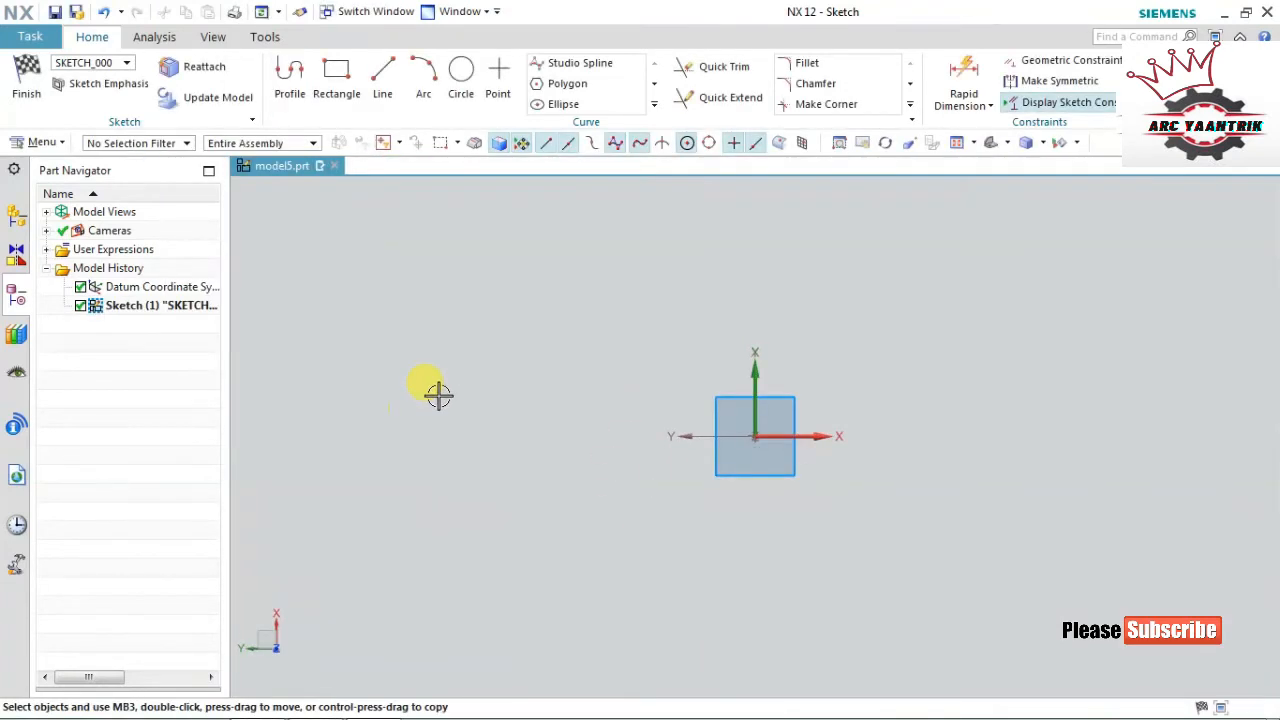
left_click(425, 88)
middle_click_drag(694, 491, 503, 369, "shift")
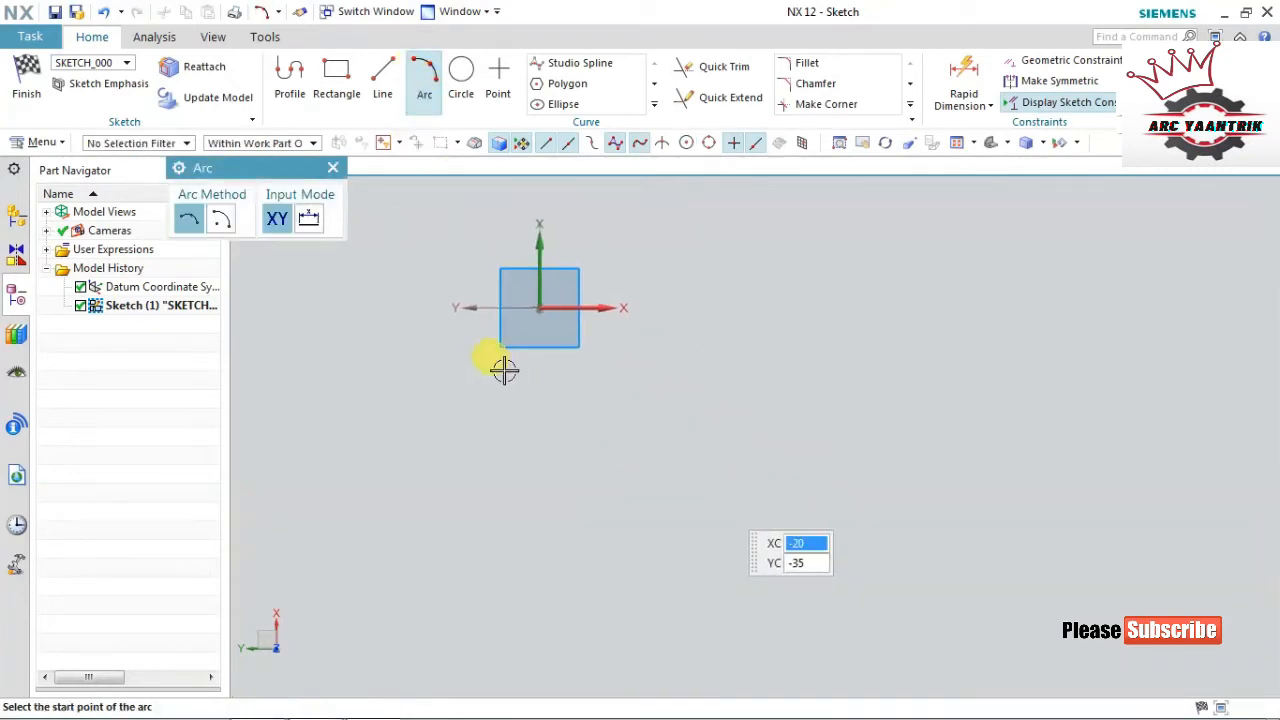
left_click(540, 312)
left_click(952, 578)
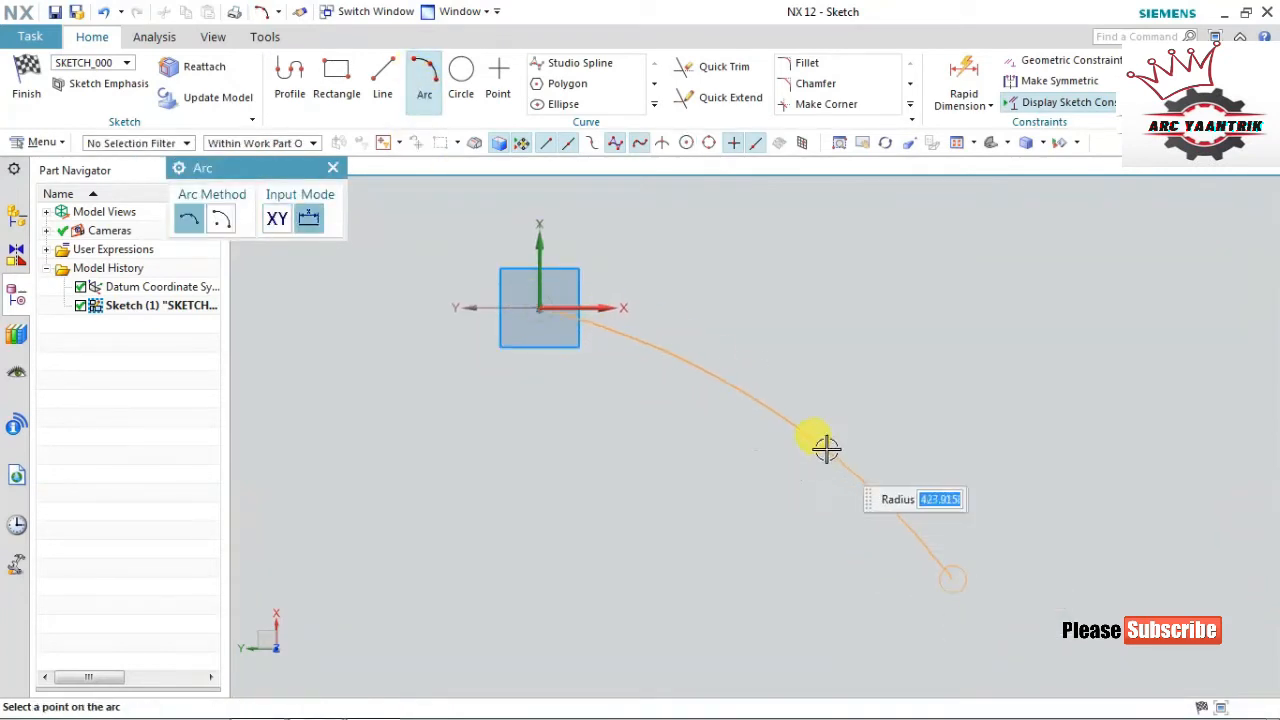
left_click(515, 465)
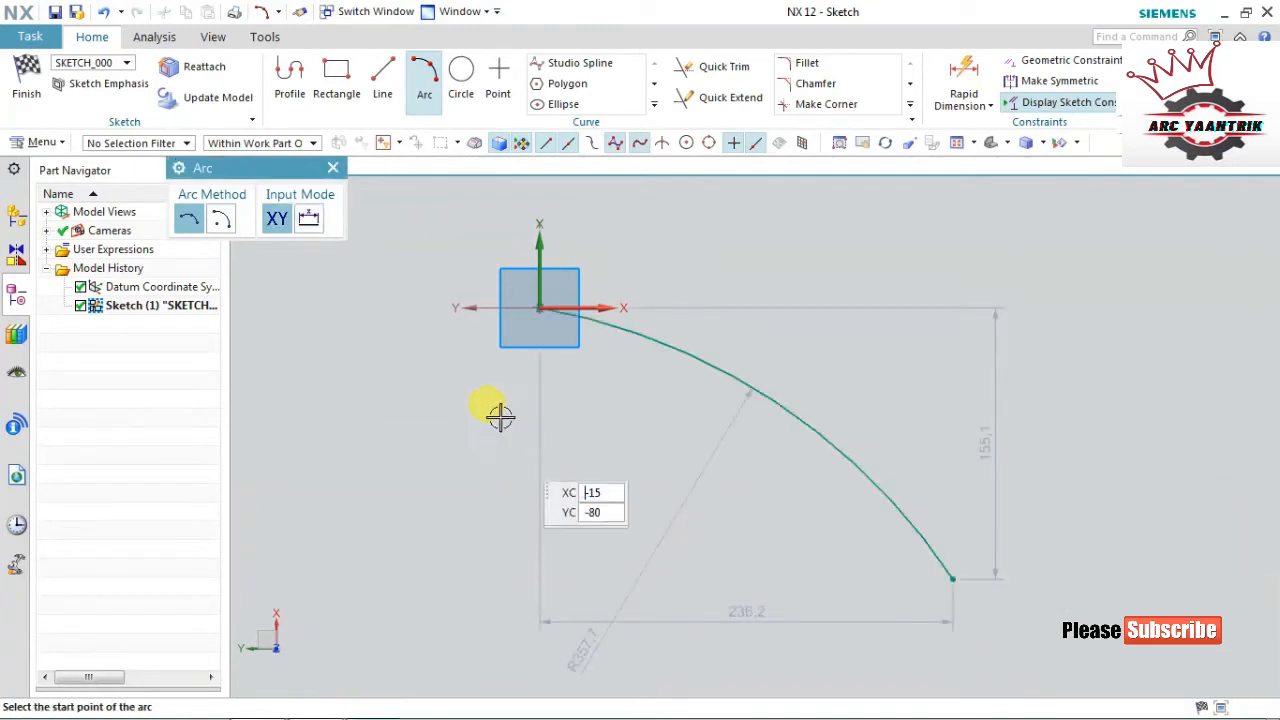
left_click(26, 75)
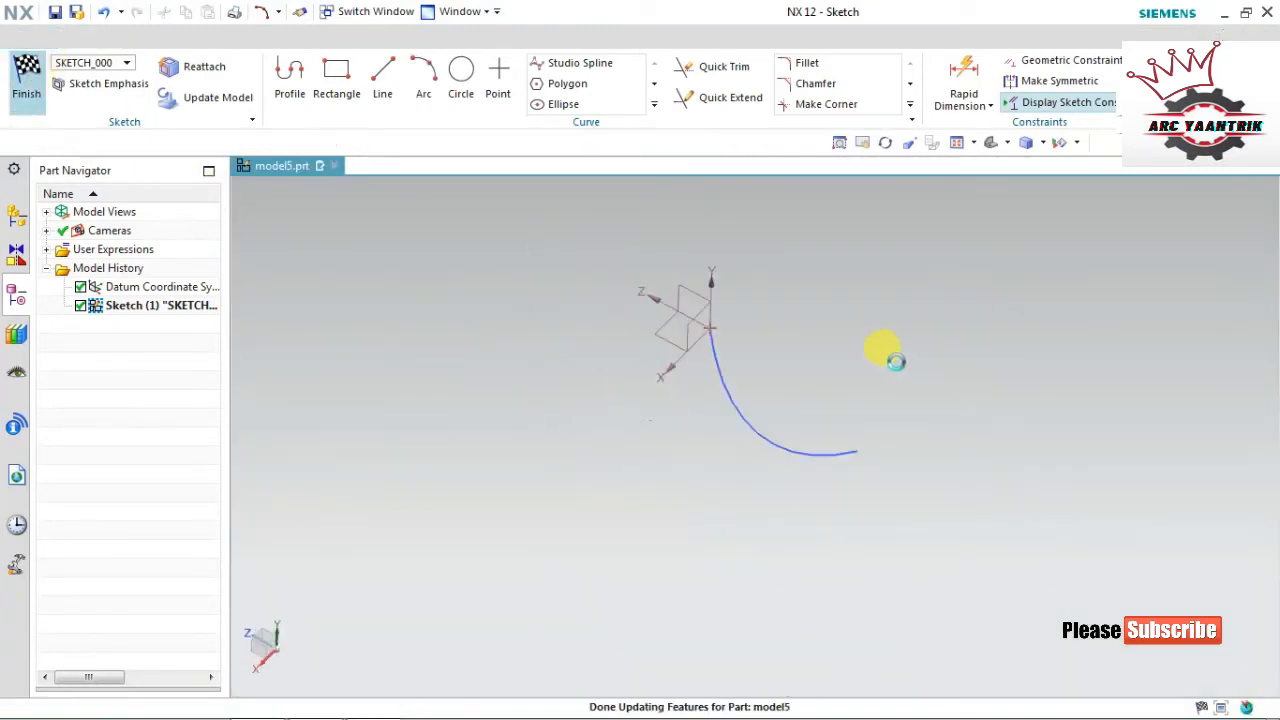
Create a single datum plane offset from the XY plane, in front of the sketched arc
middle_click_drag(695, 502, 718, 443)
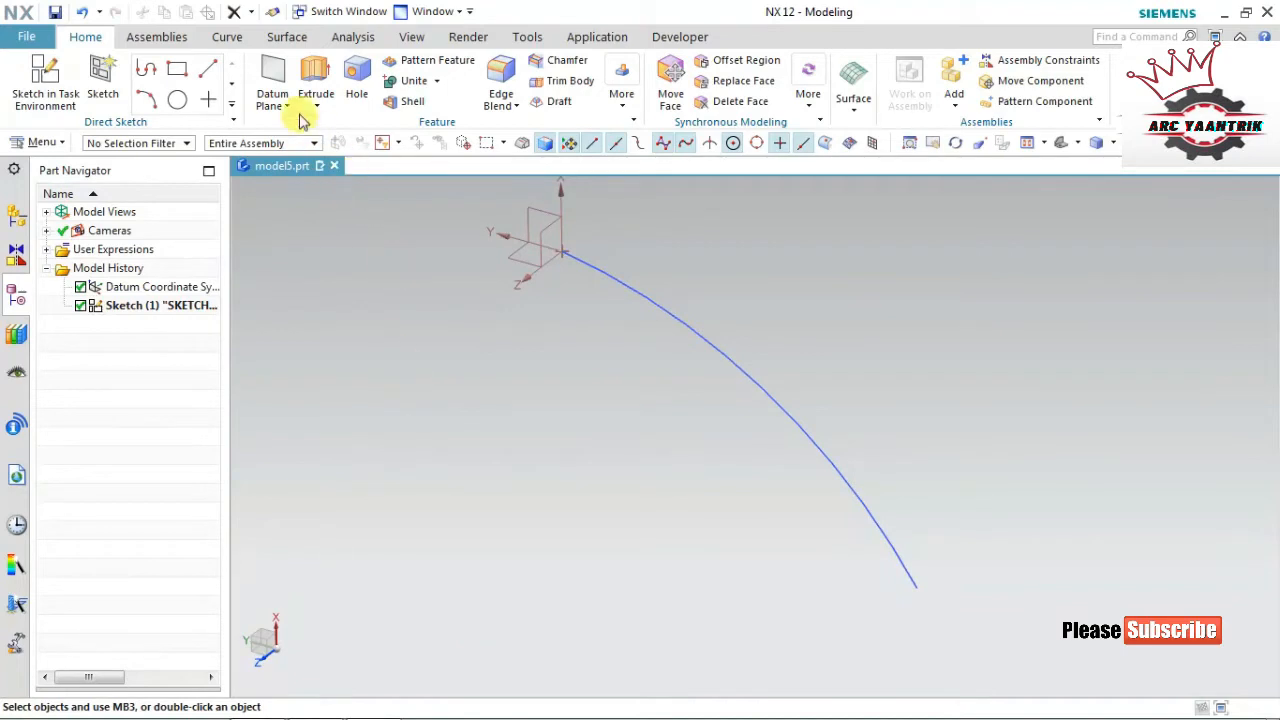
left_click(527, 196)
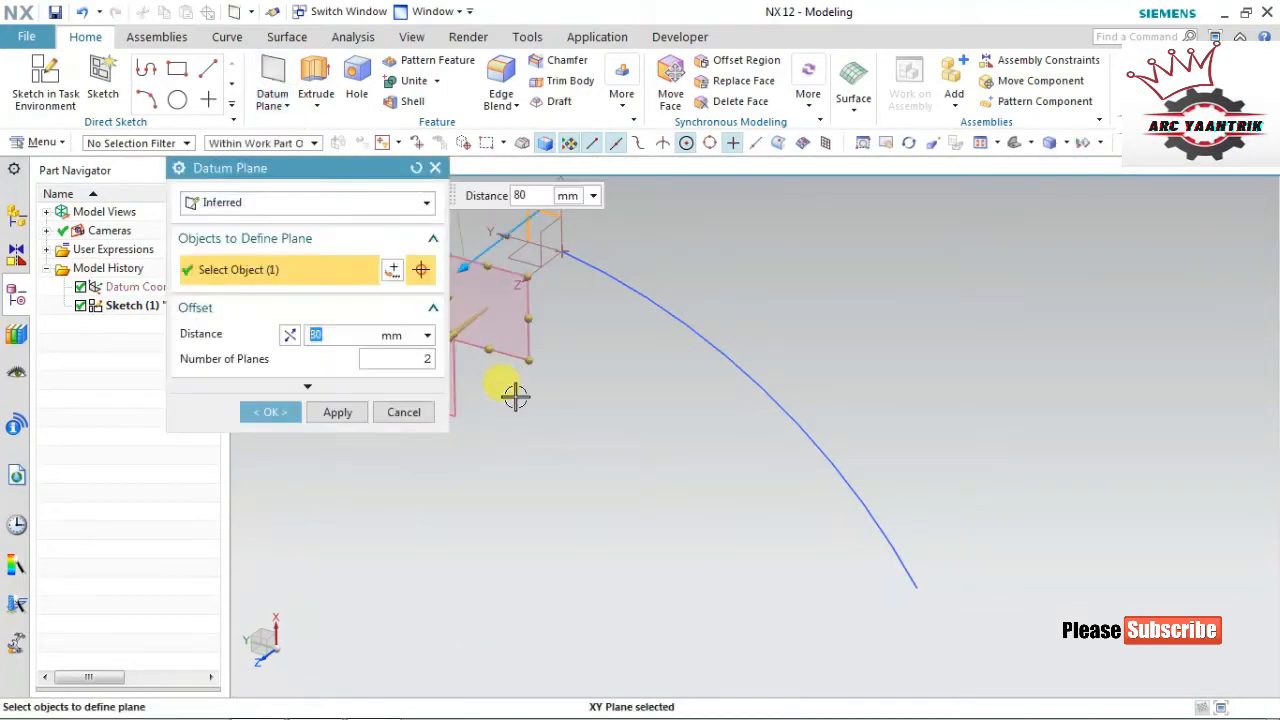
double_click(428, 359)
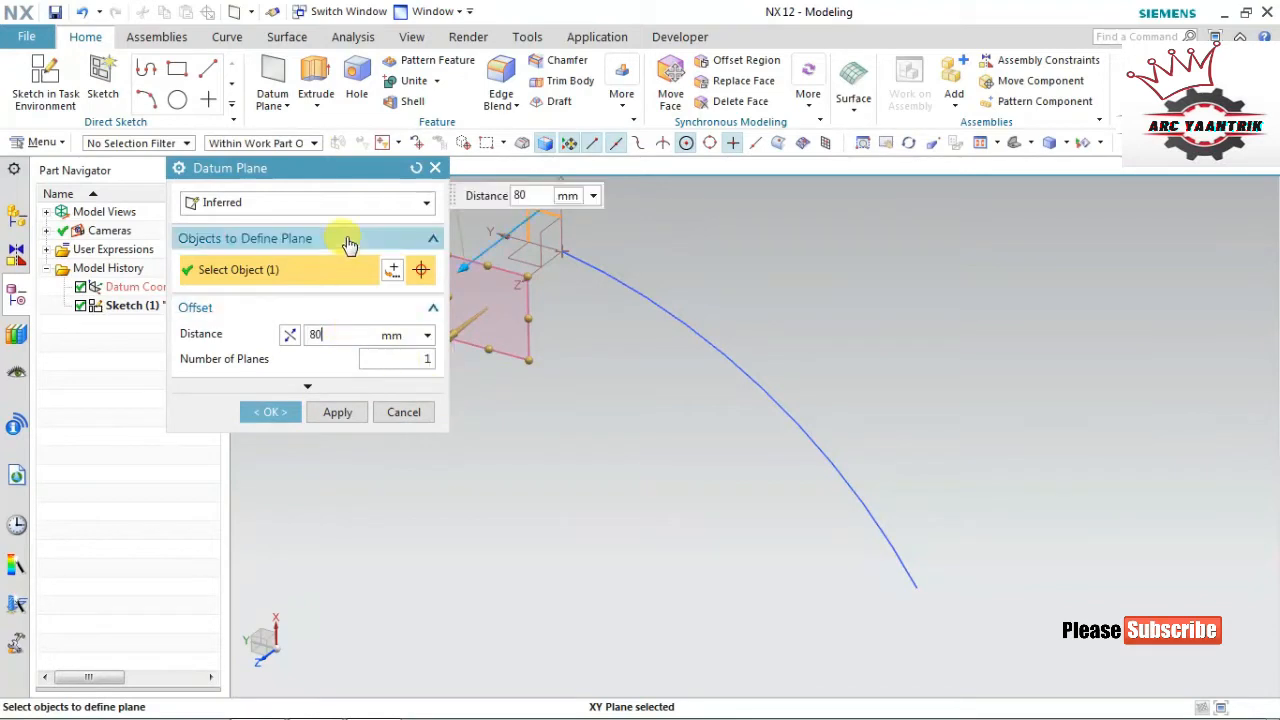
mouse_move(568, 381)
middle_mouse_down()
mouse_move(561, 397)
mouse_move(563, 386)
middle_mouse_up()
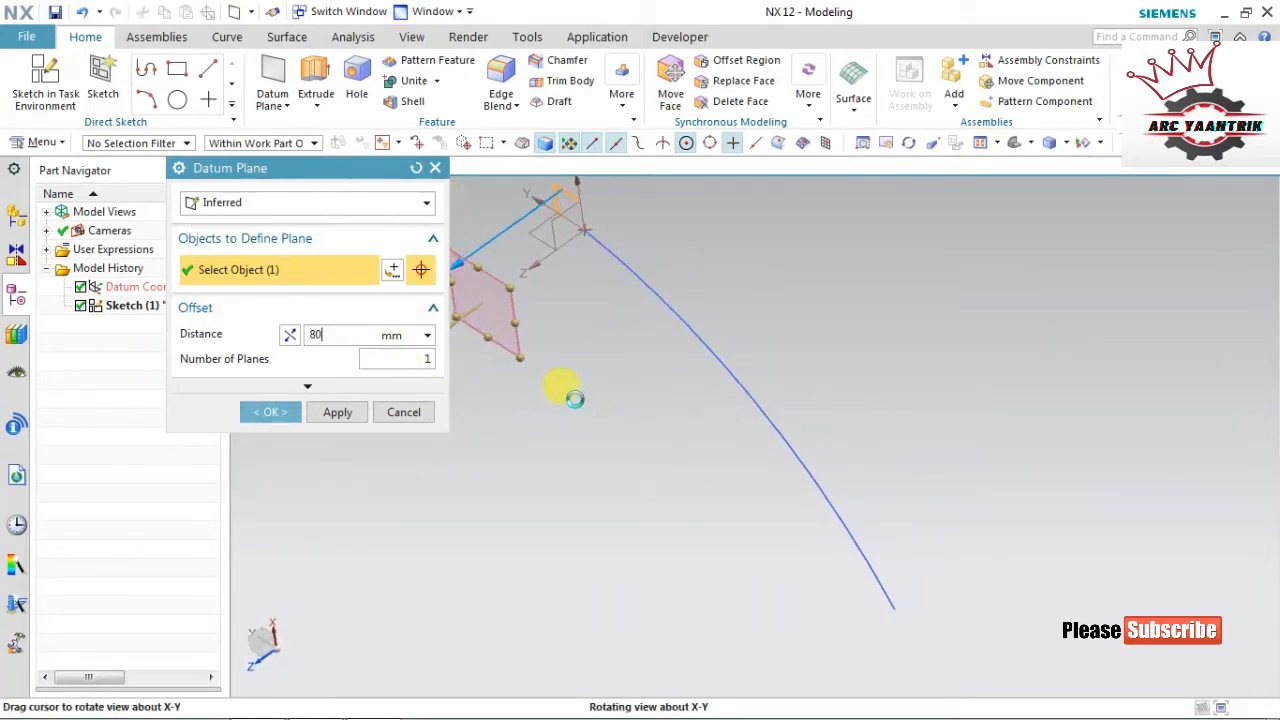
left_click(342, 338)
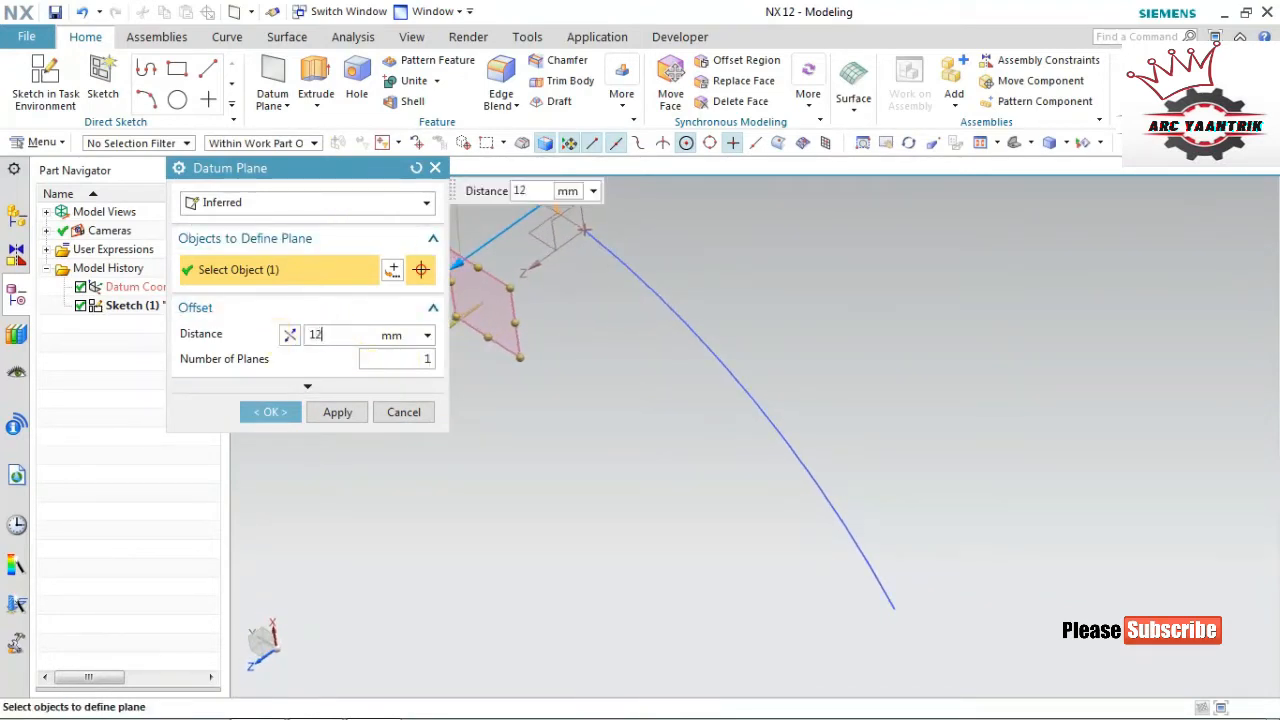
left_click(282, 422)
left_click(430, 325)
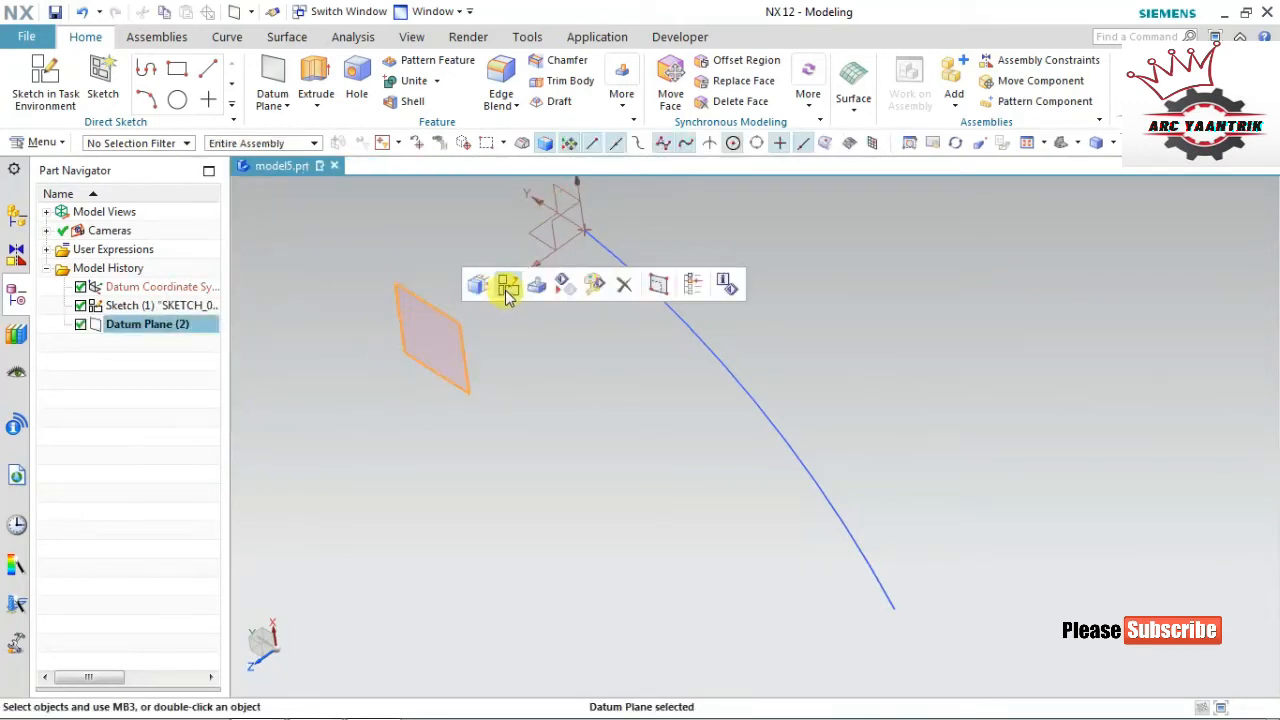
left_click(507, 288)
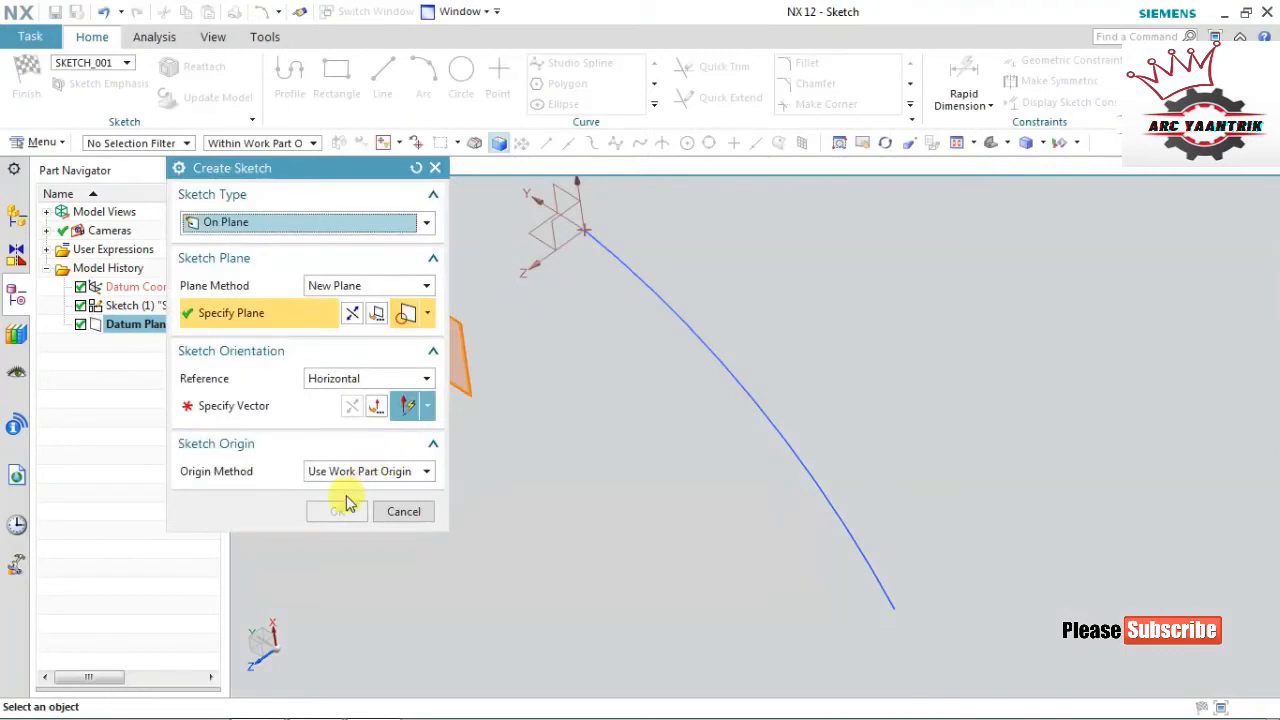
left_click(403, 512)
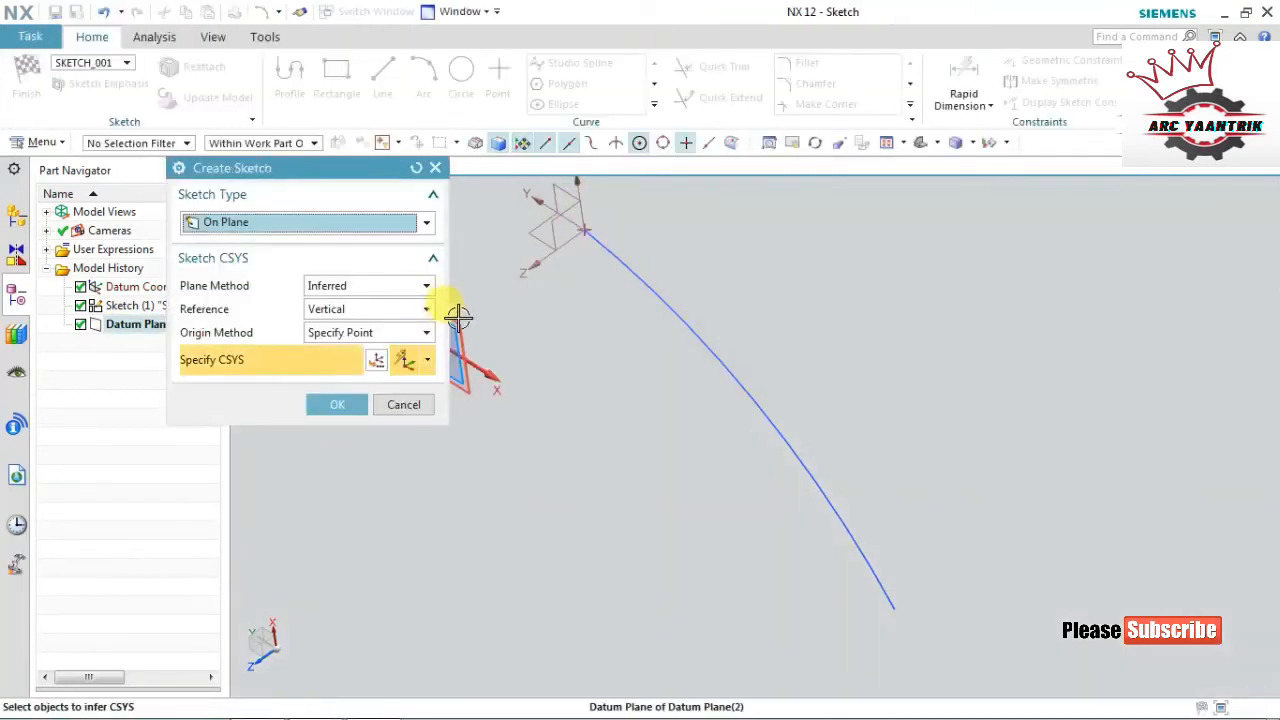
Sketch a three-point arc on the offset datum plane from the sketch origin, matching the first arc's endpoint and curvature, and finish the sketch
left_click(457, 317)
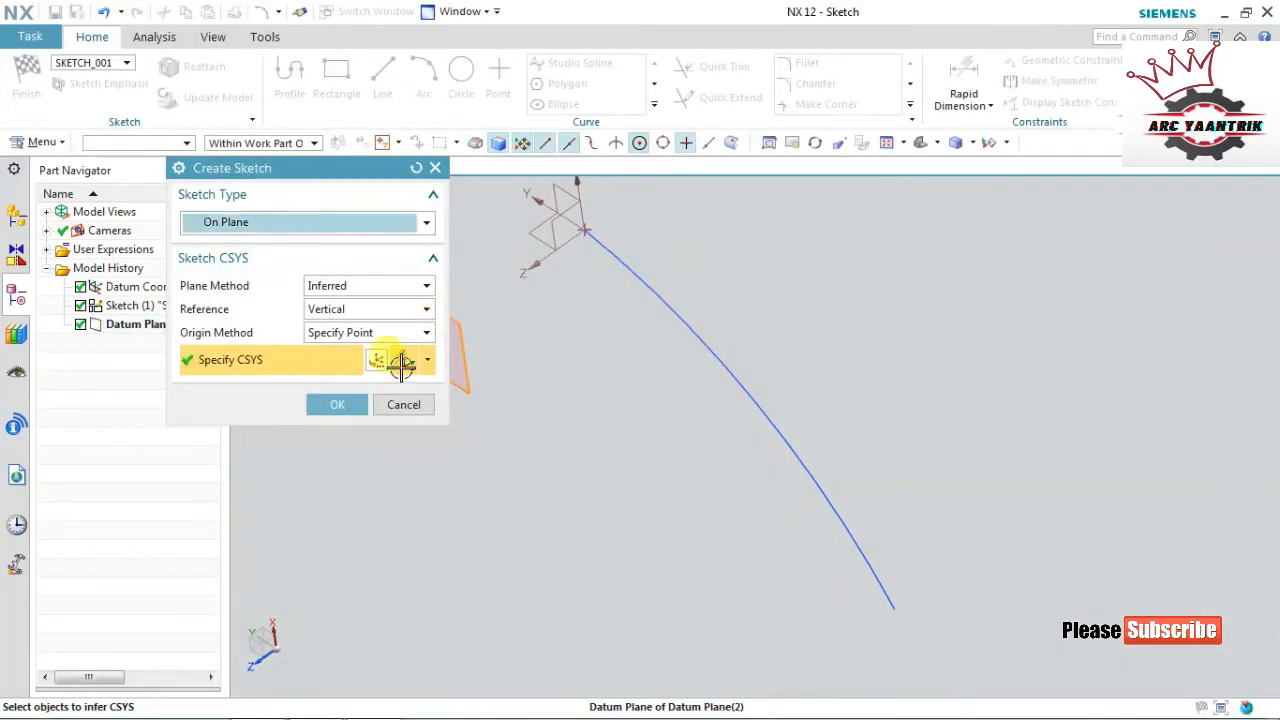
left_click(338, 405)
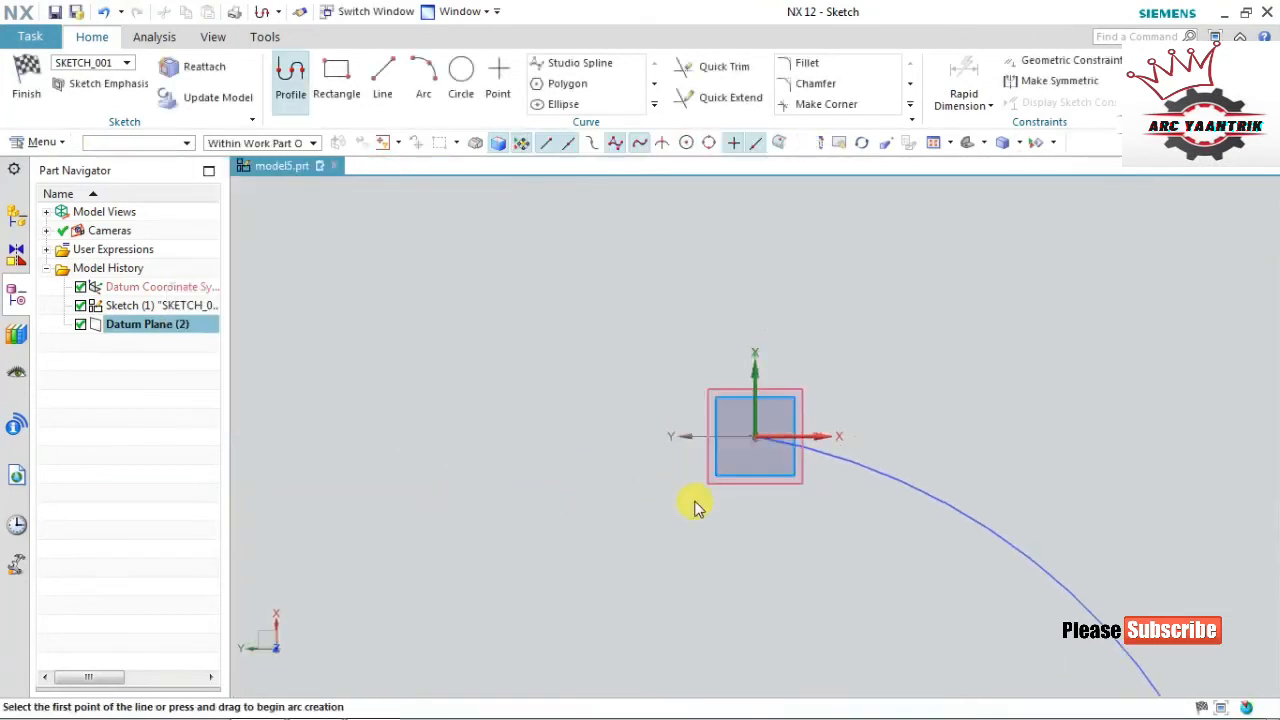
middle_click_drag(698, 500, 512, 362, "shift")
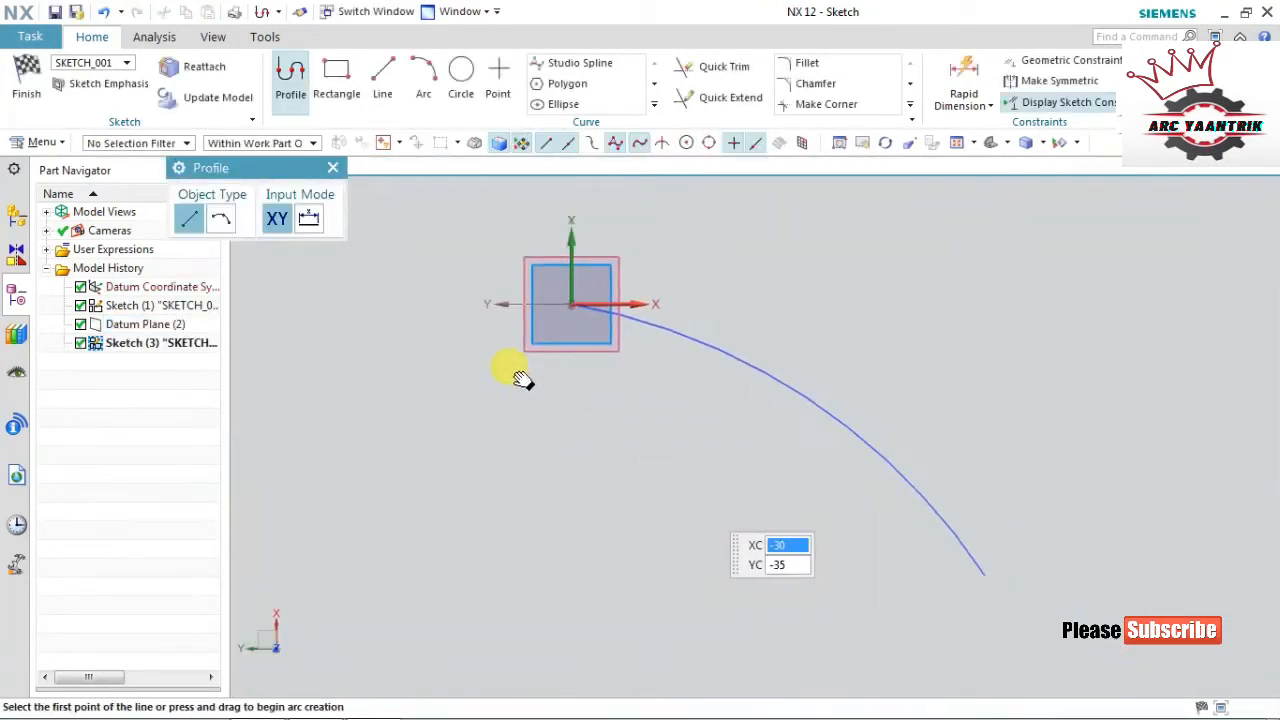
left_click(425, 85)
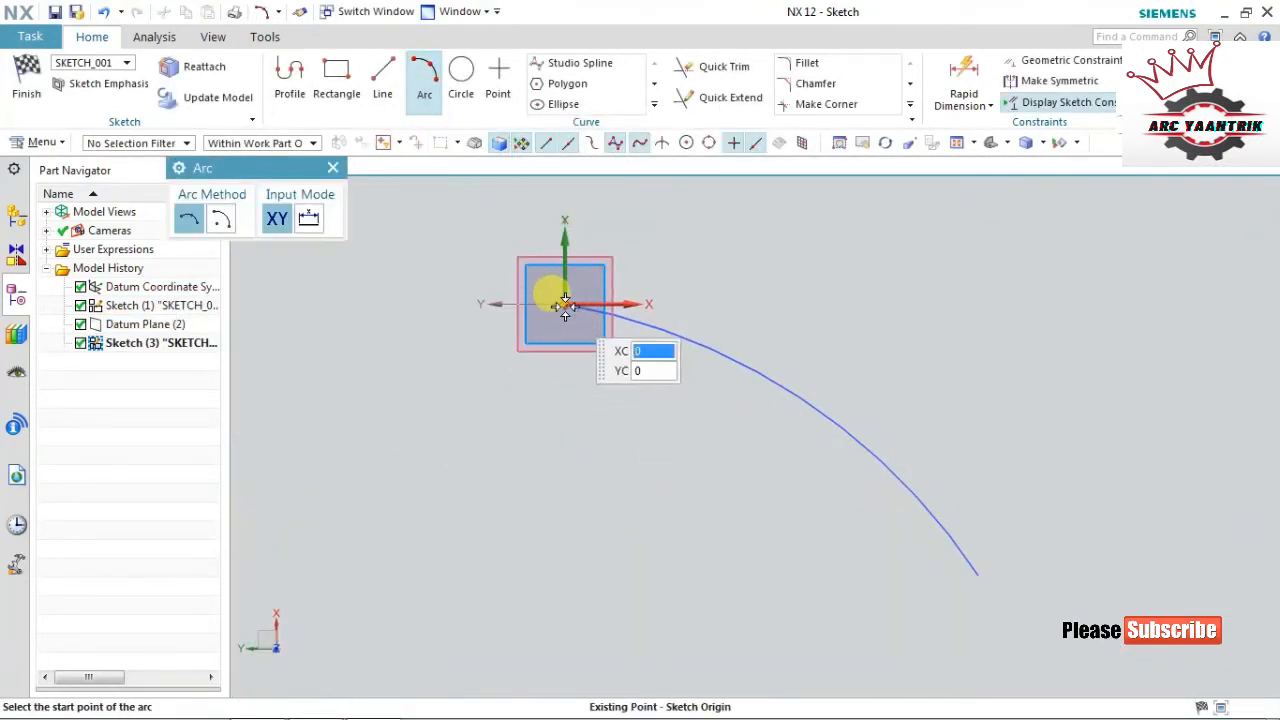
left_click(565, 304)
left_click(976, 572)
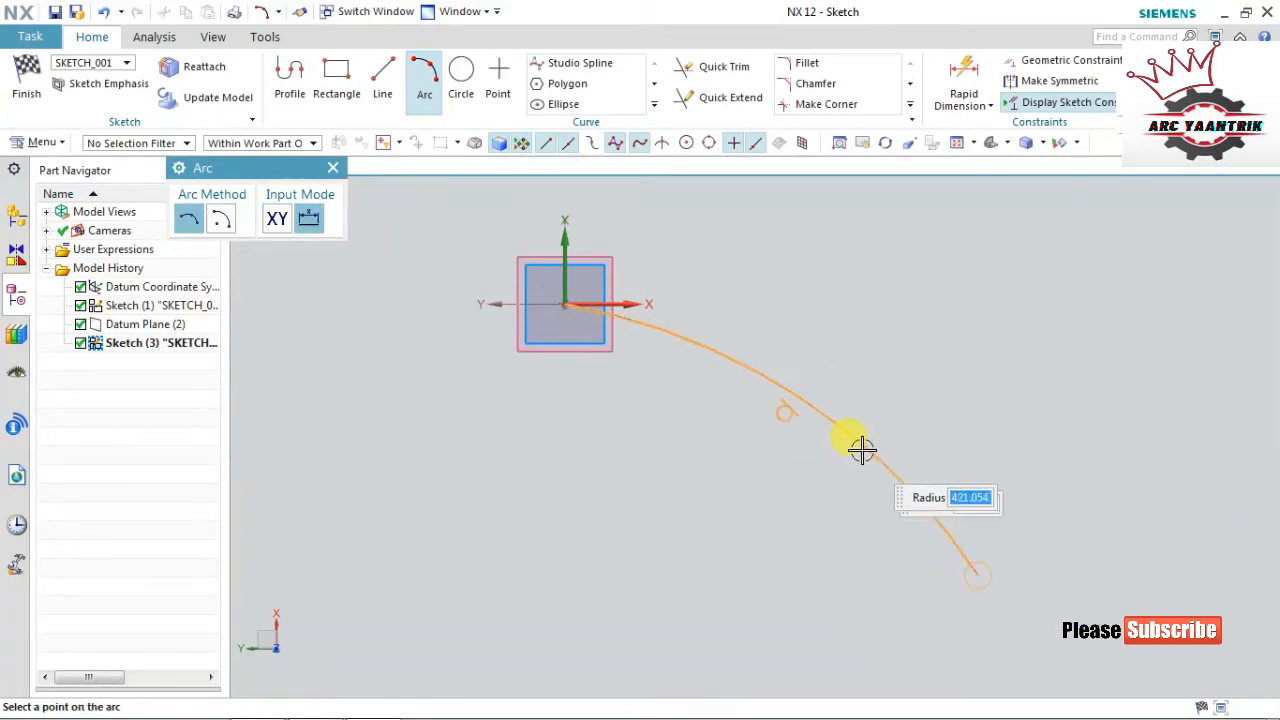
left_click(855, 449)
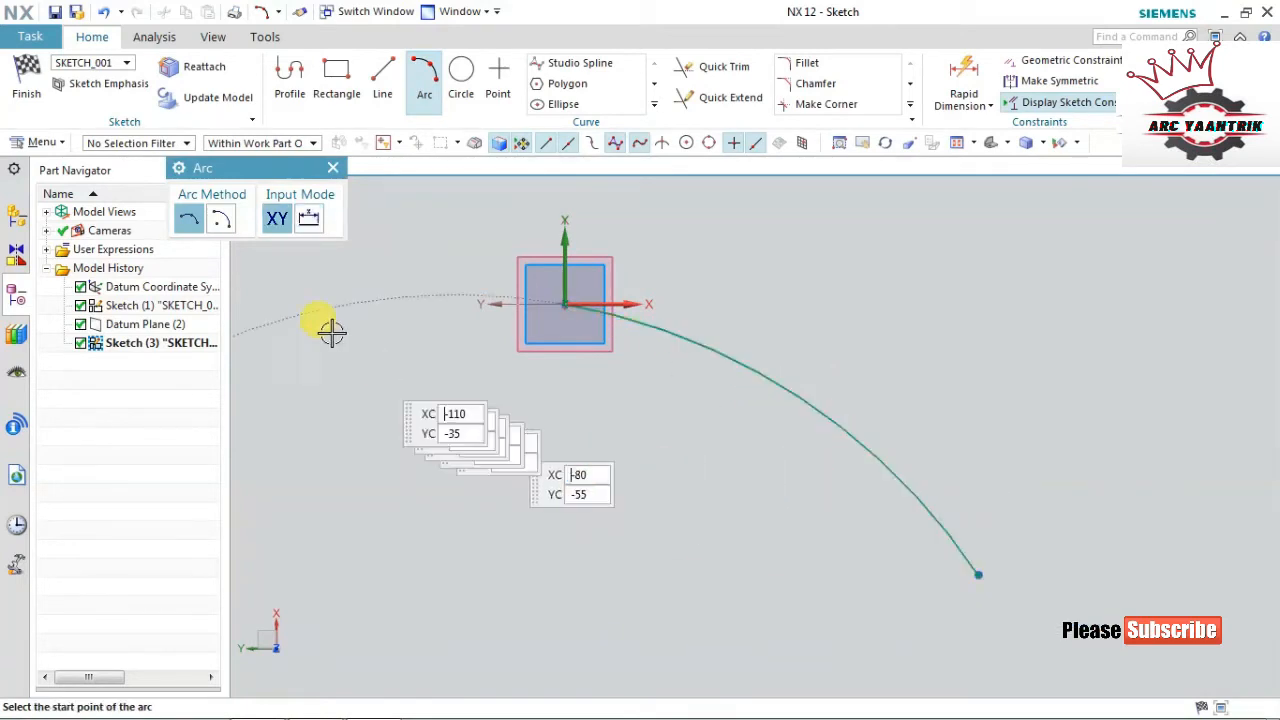
left_click(28, 86)
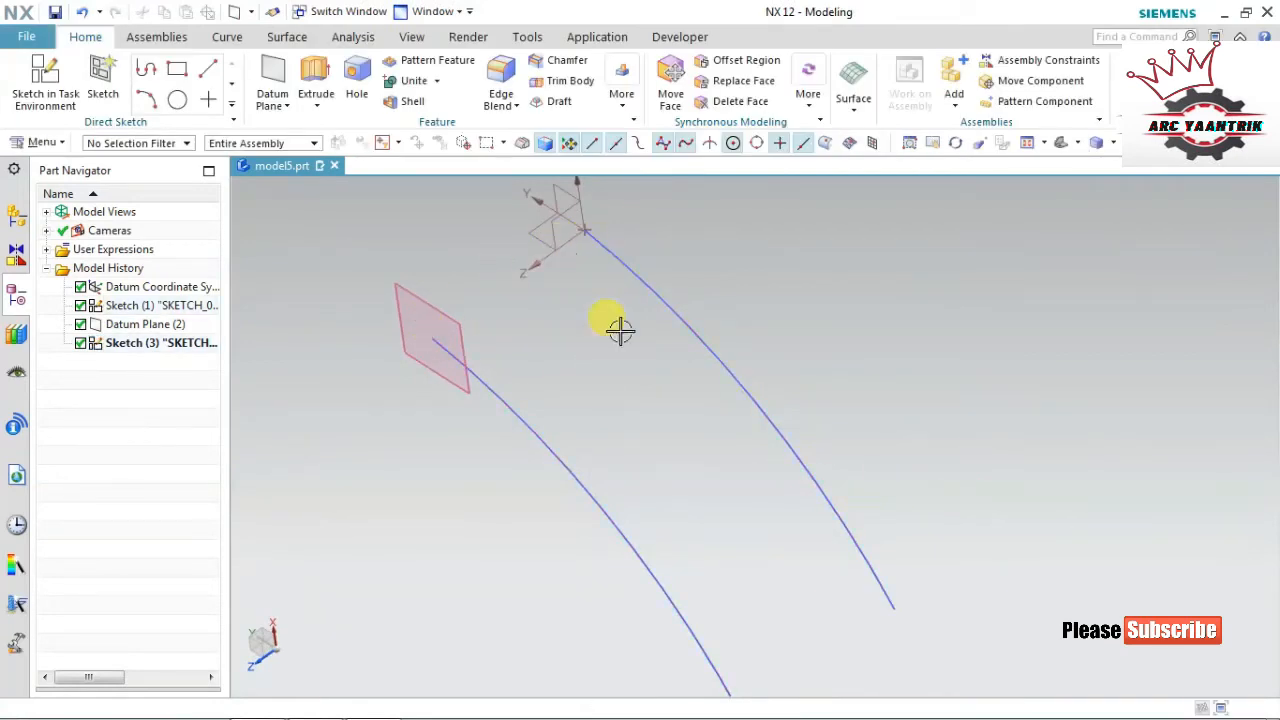
On the YZ plane, sketch a straight line from the origin to the start of the offset arc and finish the sketch
scroll(626, 384, "down", 2)
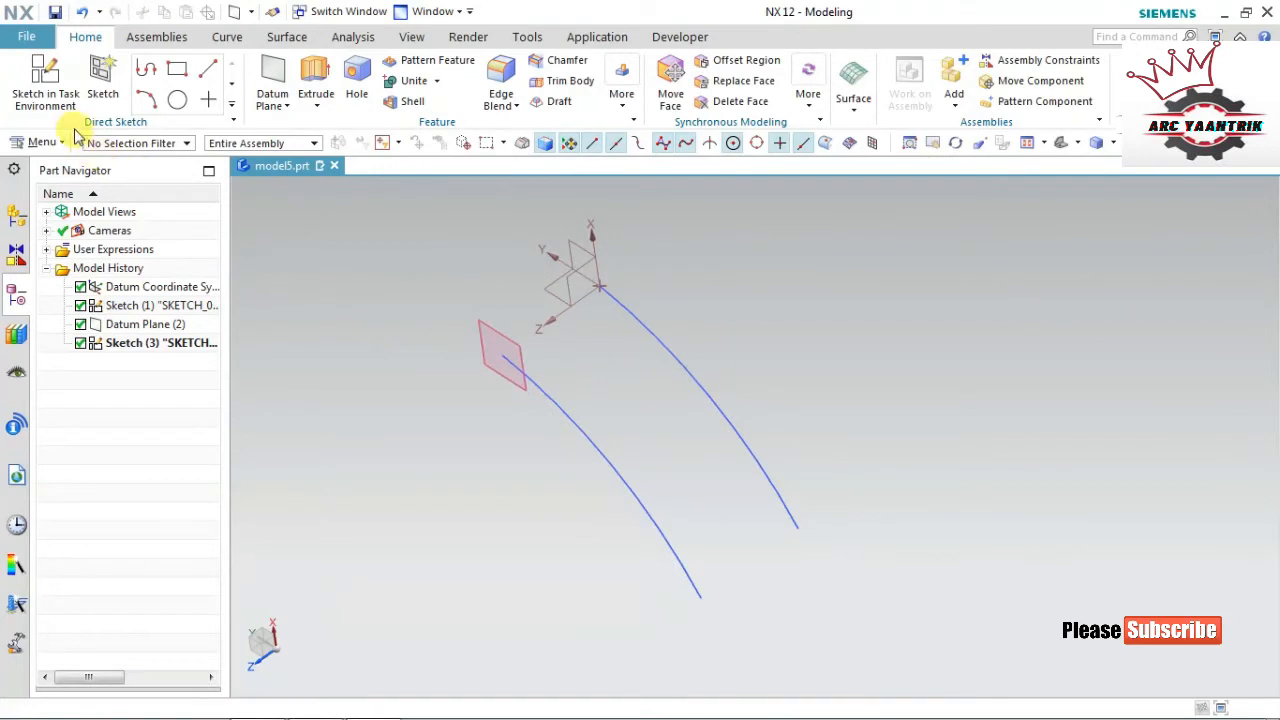
left_click(40, 88)
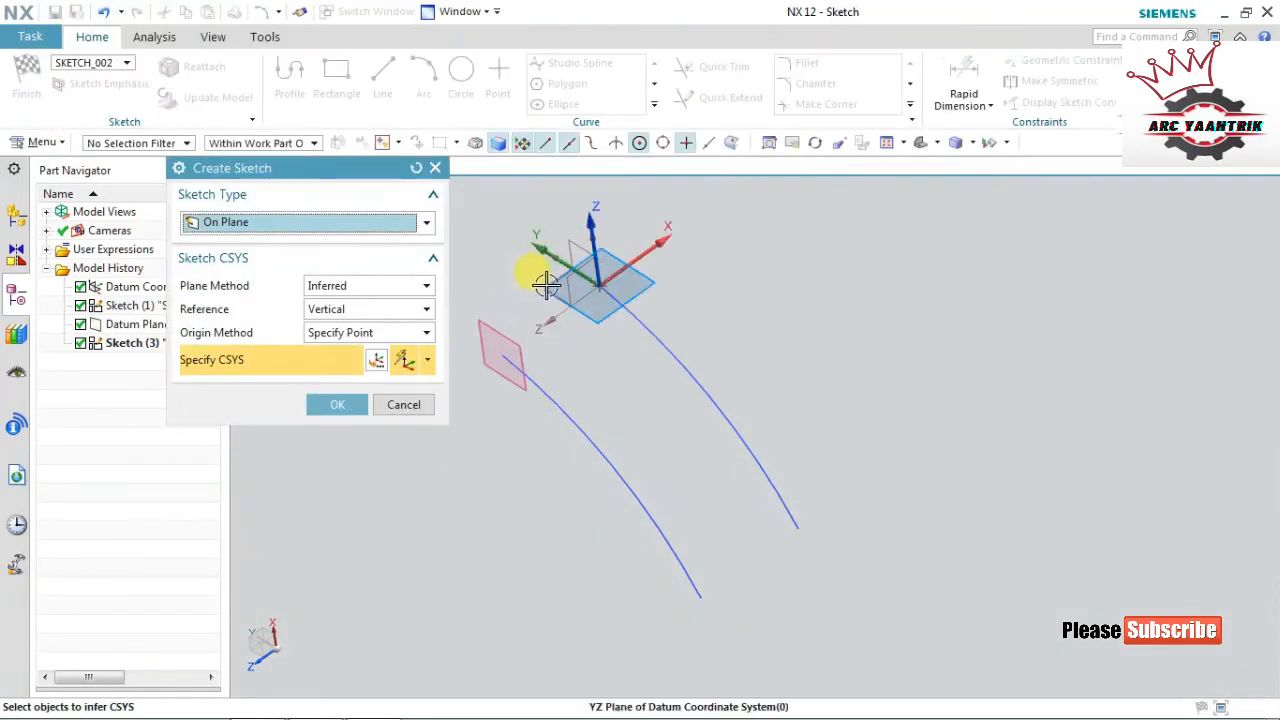
left_click(547, 287)
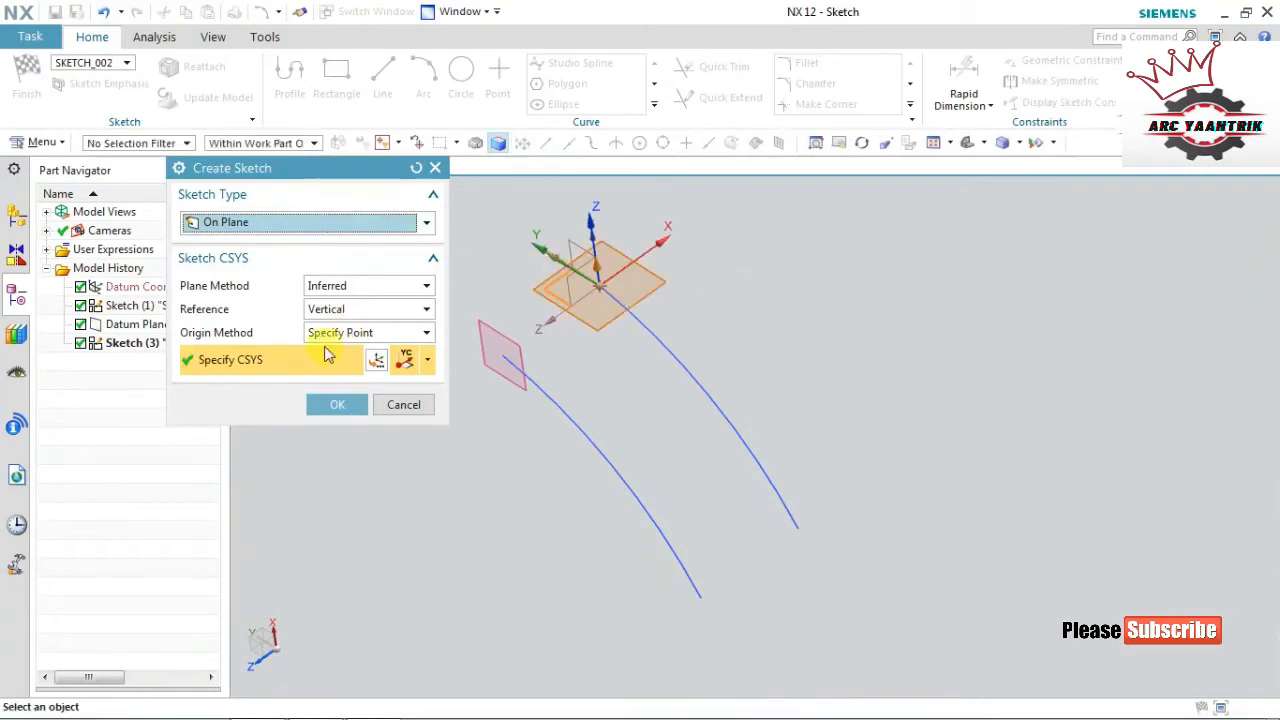
left_click(337, 404)
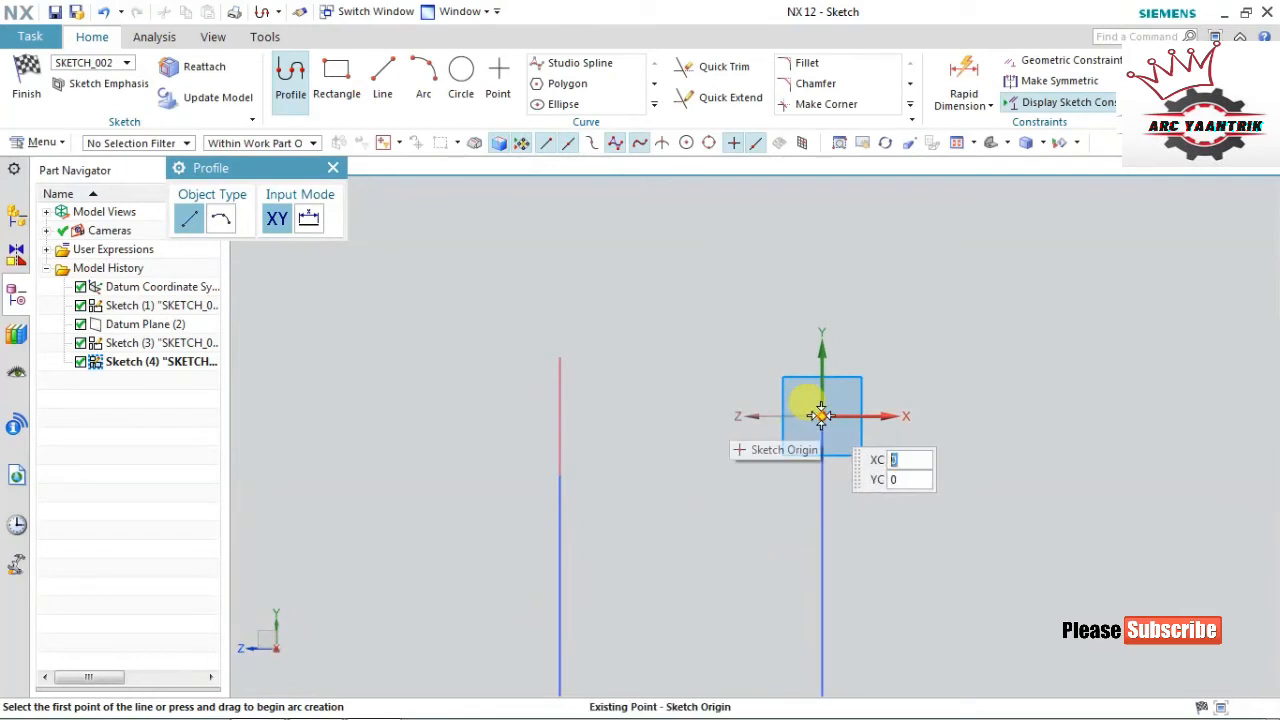
left_click(820, 416)
left_click(561, 415)
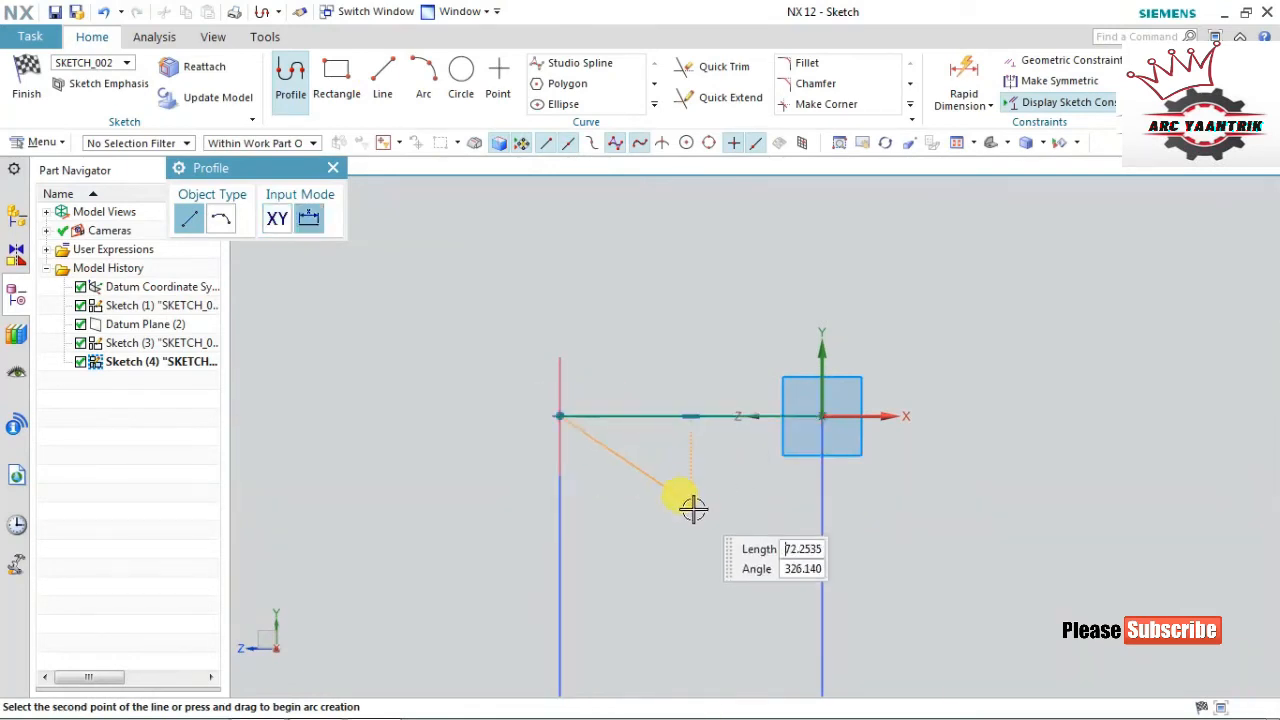
left_click(26, 77)
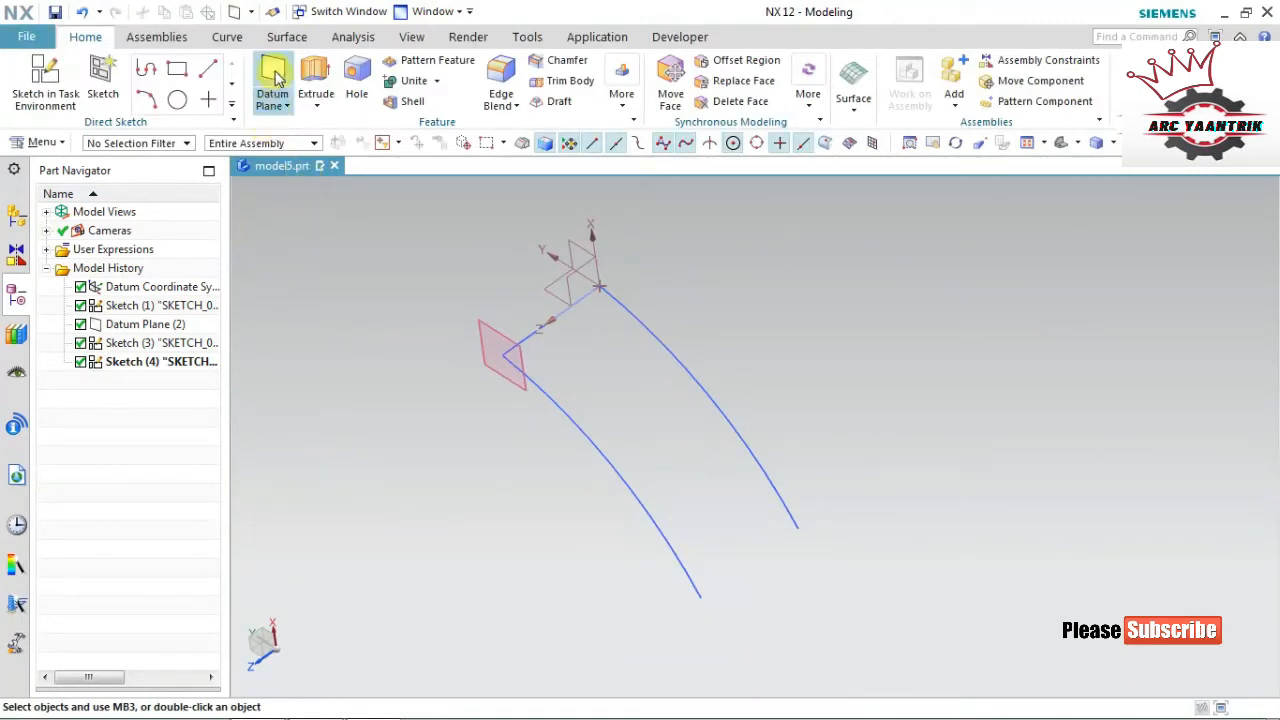
left_click(540, 289)
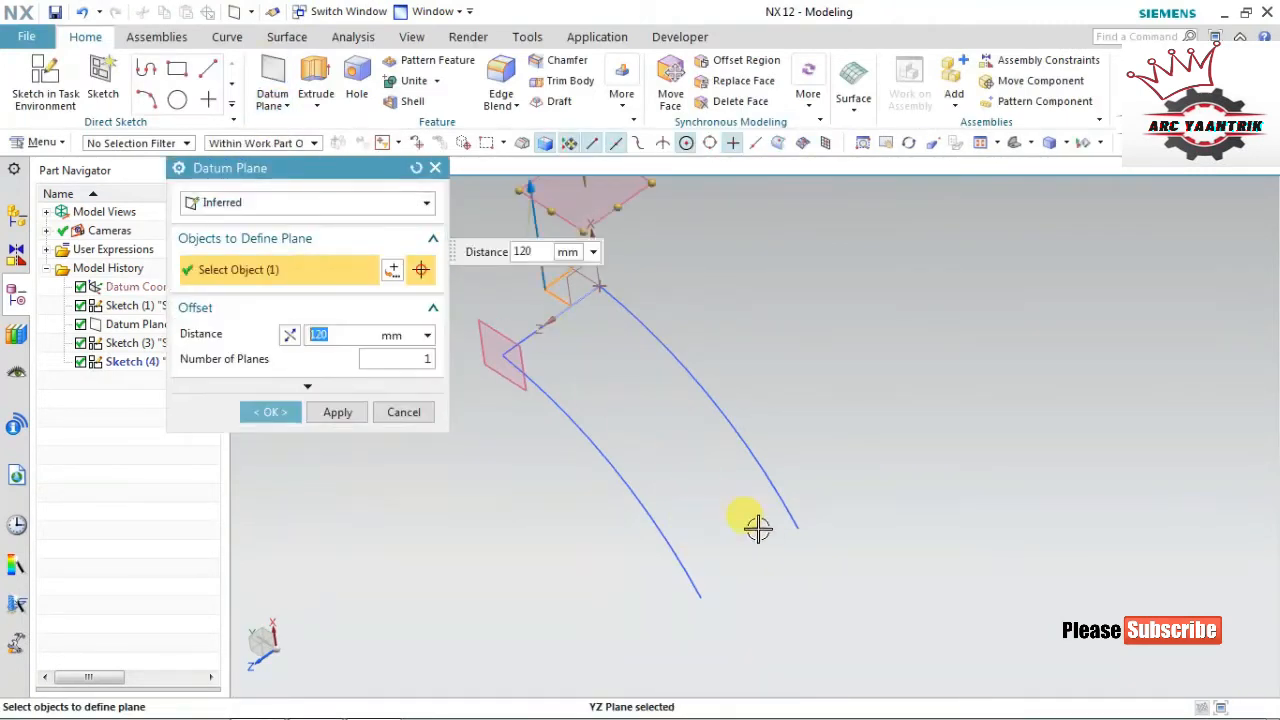
left_click(792, 533)
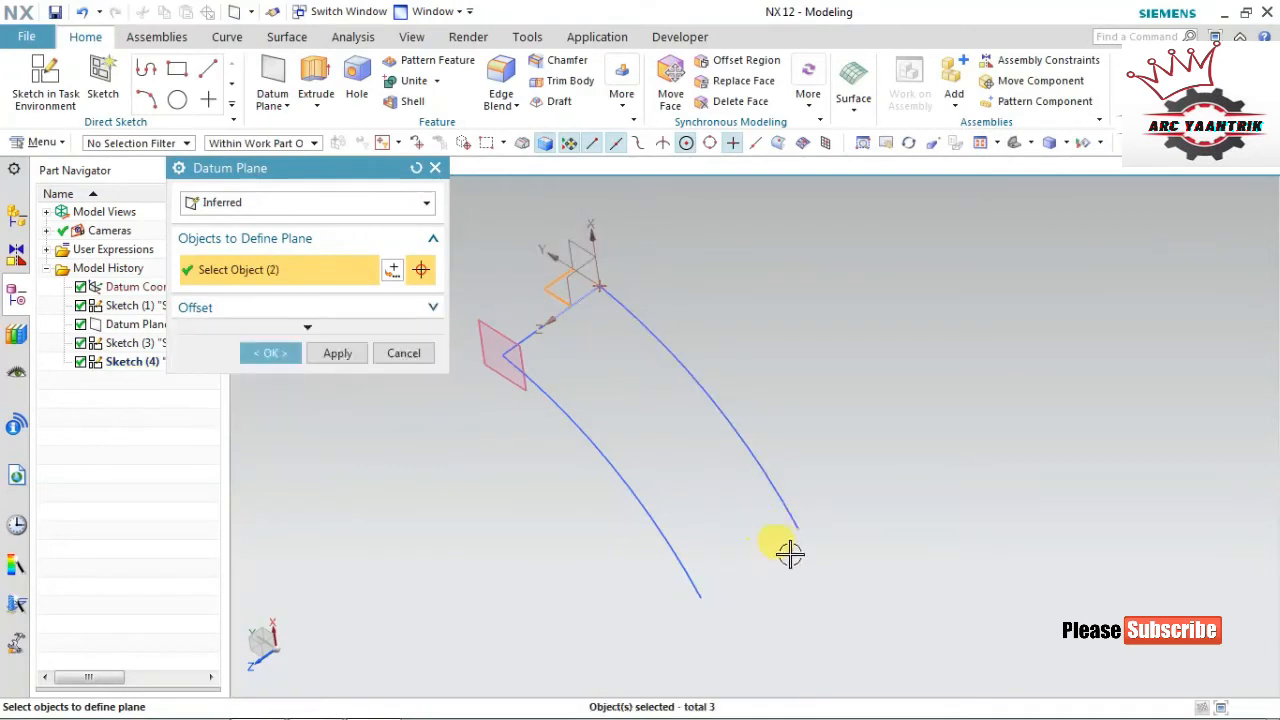
left_click(390, 360)
Create an inferred datum plane parallel to the YZ plane through the lower endpoint of the first arc
left_click(272, 80)
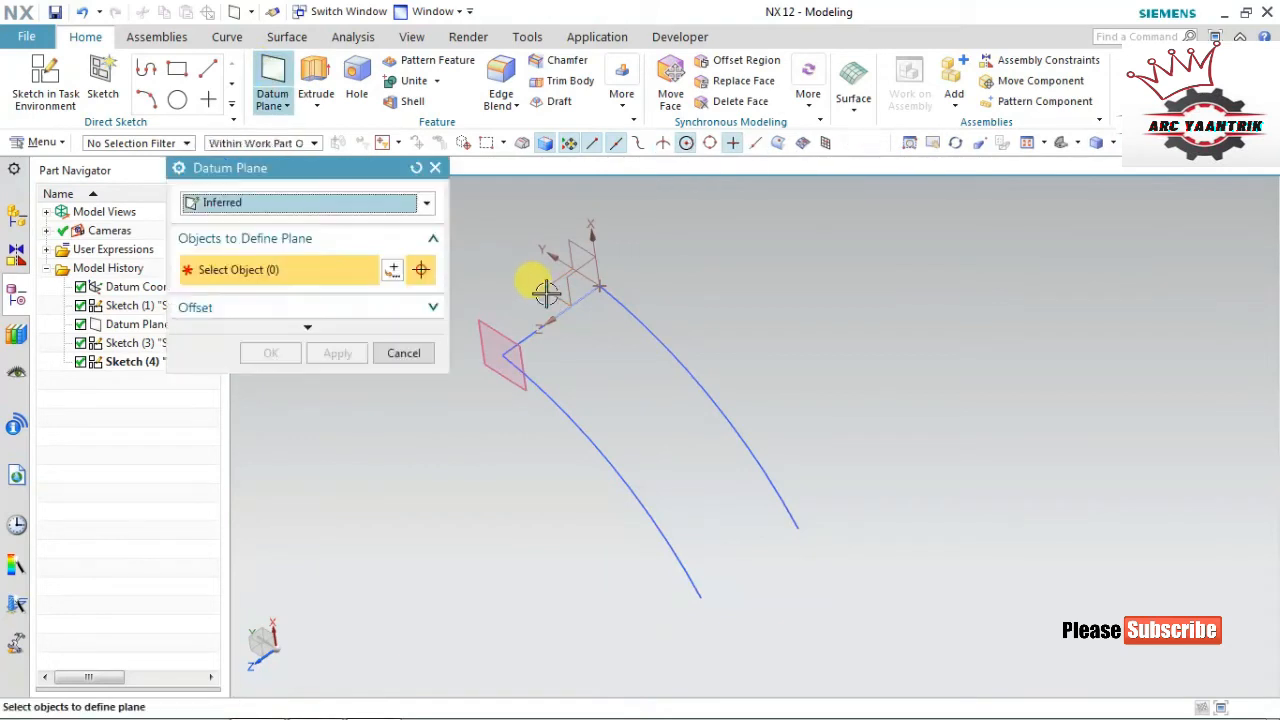
left_click(544, 288)
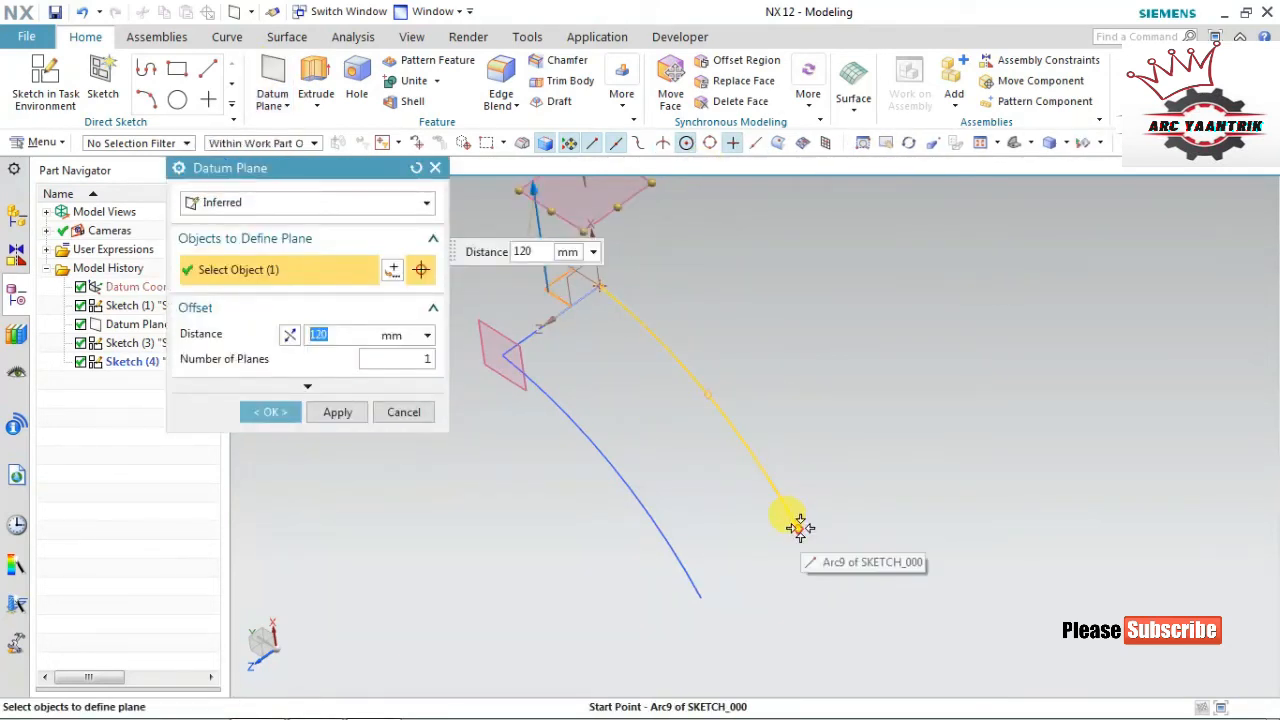
left_click(799, 528)
left_click(270, 353)
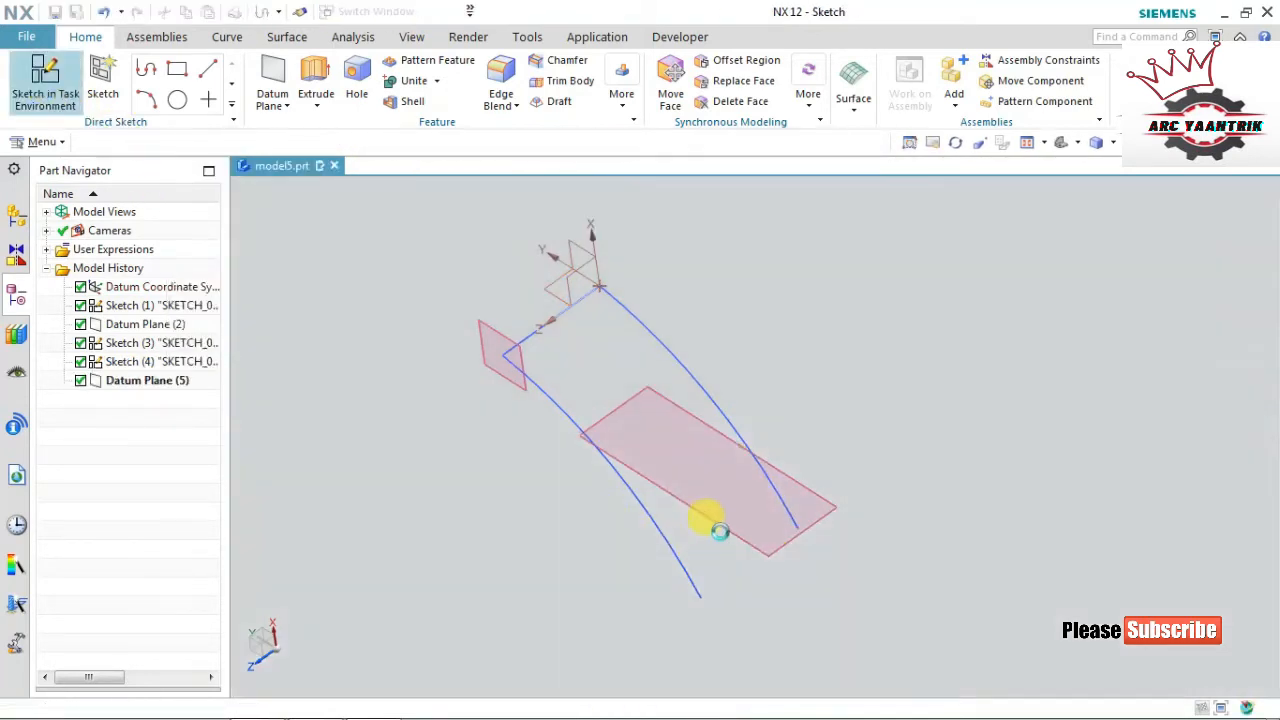
Sketch a line on the new lower datum plane joining the lower endpoints of the two arcs, and finish the sketch
left_click(721, 528)
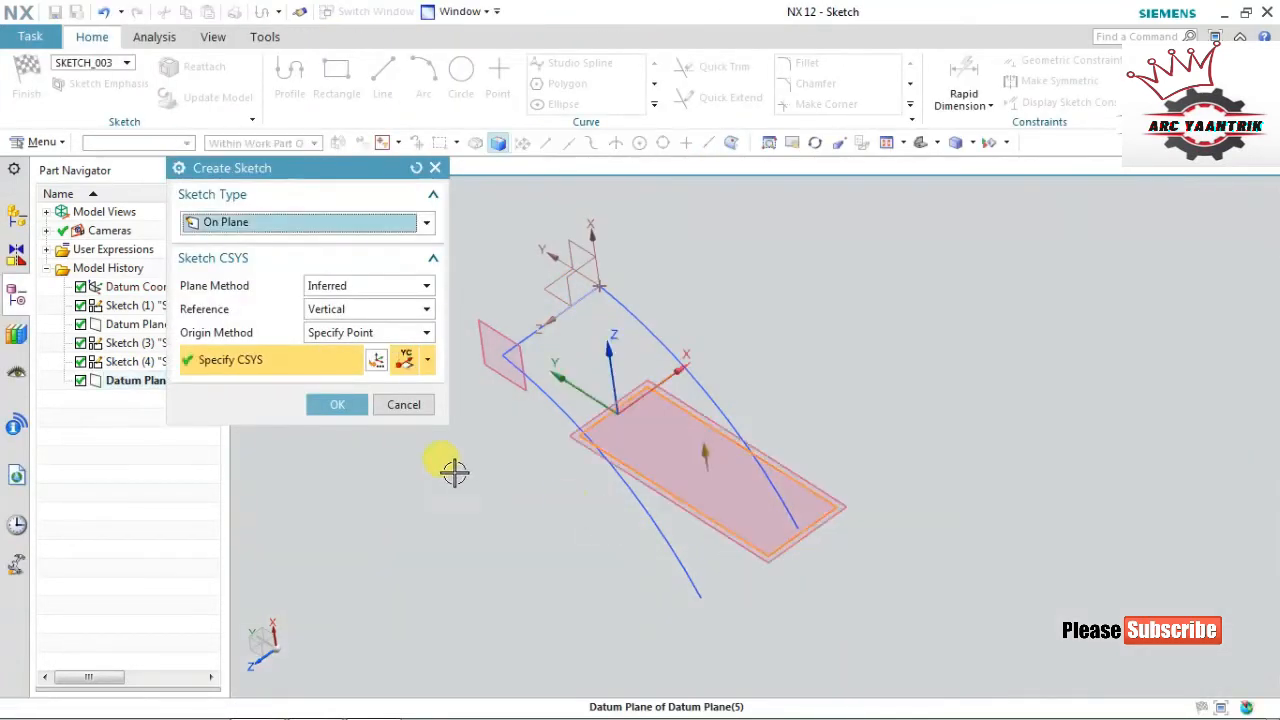
left_click(337, 404)
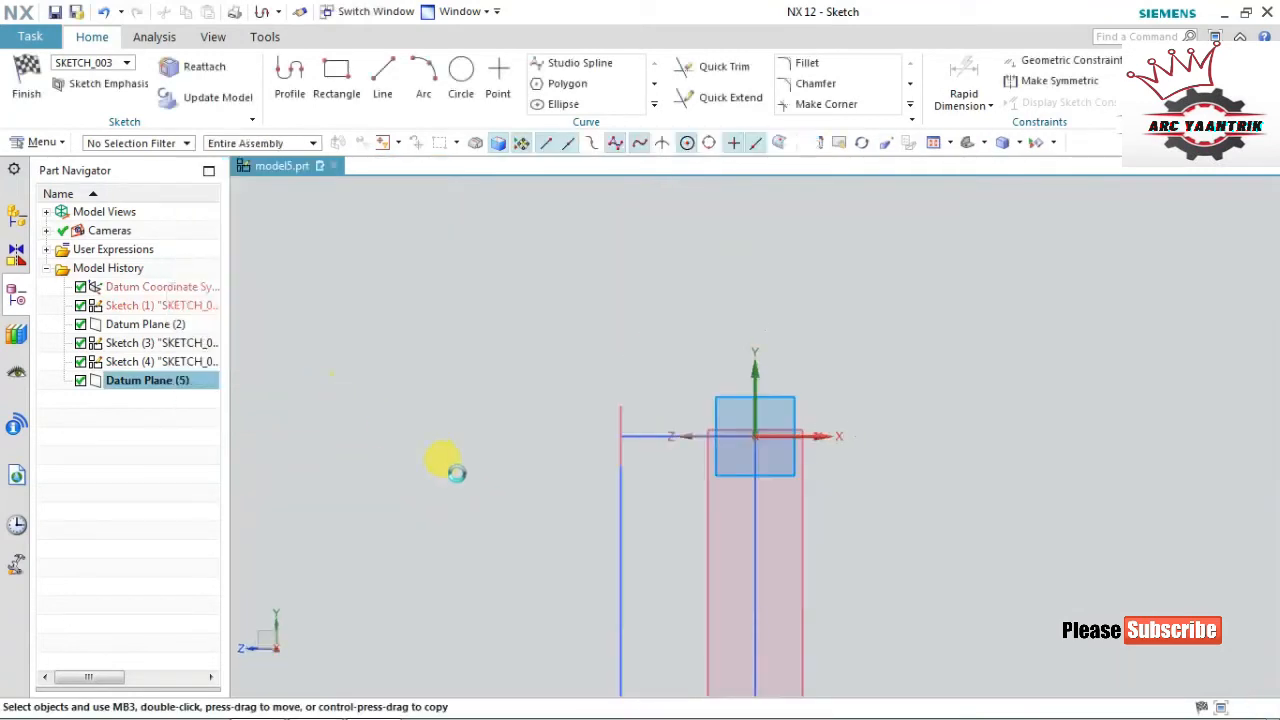
middle_click_drag(527, 543, 514, 286, "shift")
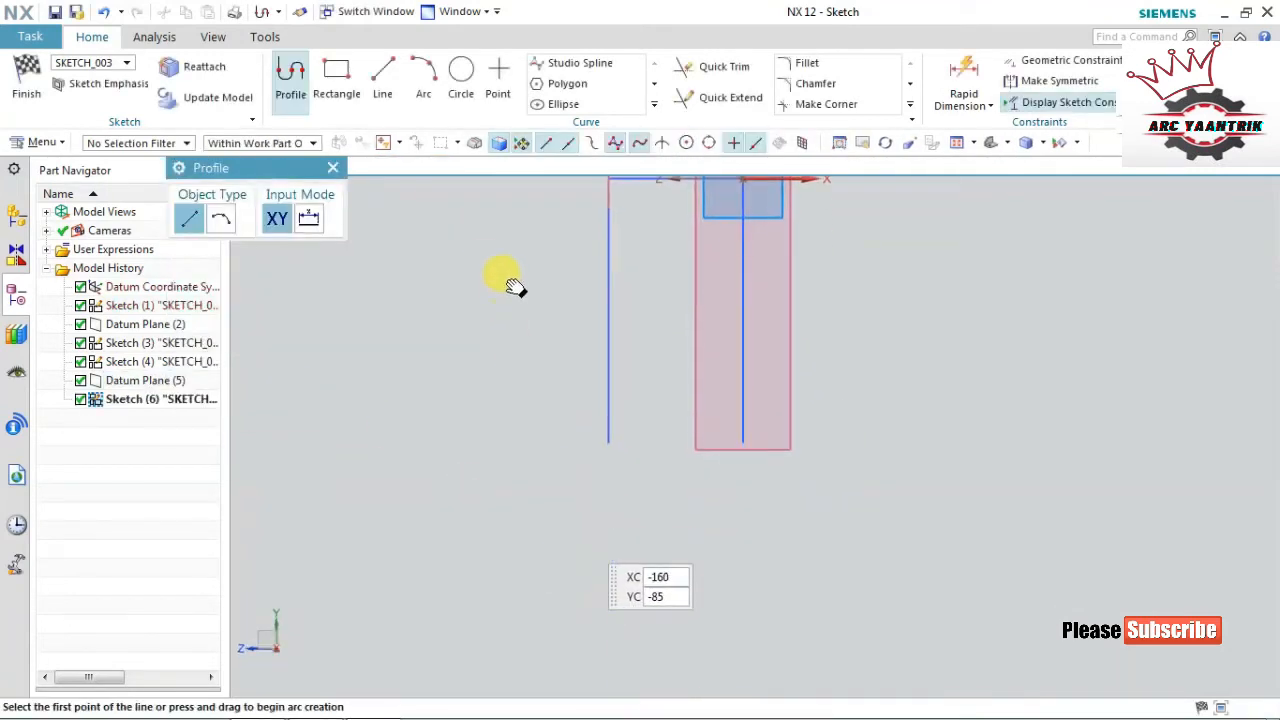
left_click(609, 440)
left_click(743, 441)
key("ctrl+q")
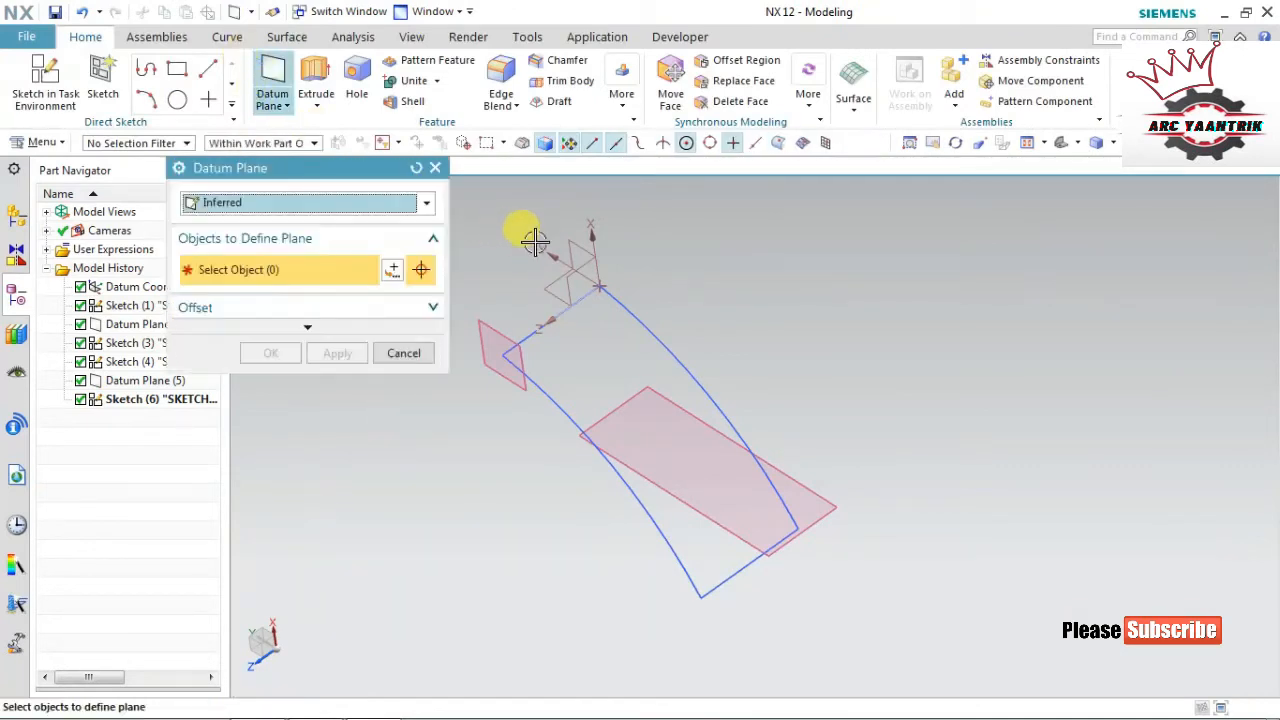
Create a single datum plane offset 60 mm from the XY plane, between the two arcs
left_click(565, 240)
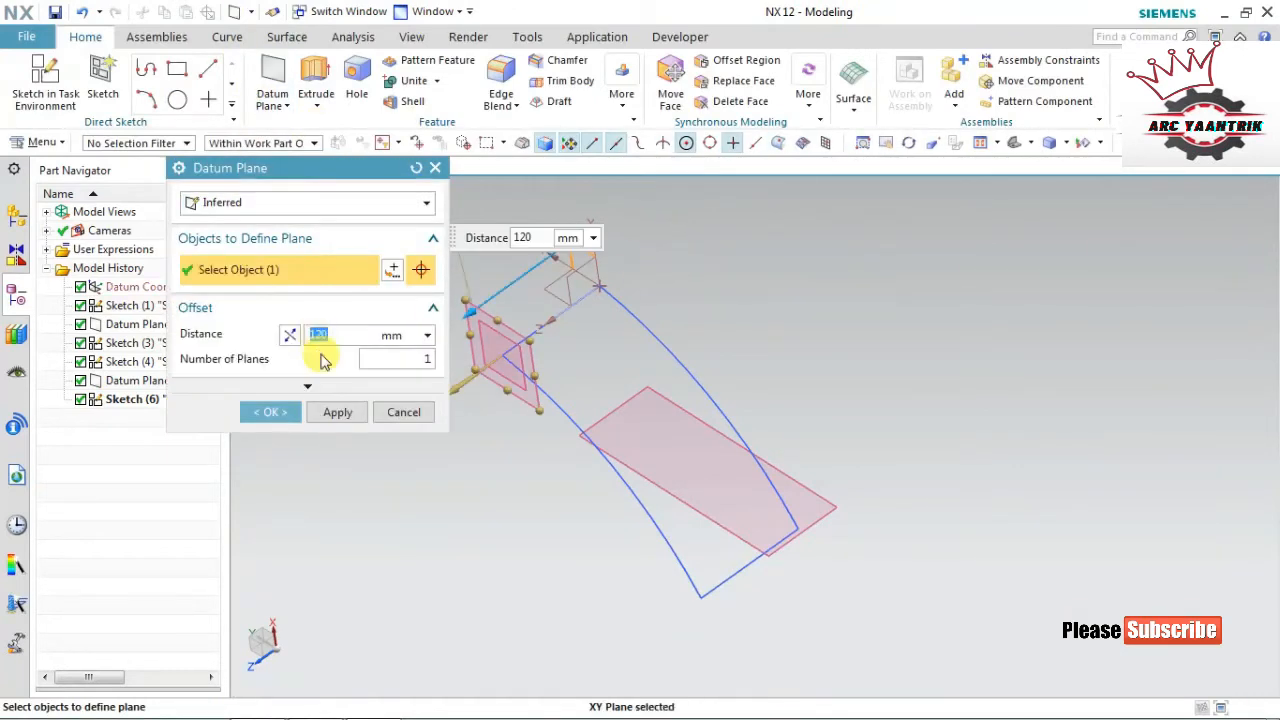
key("Return")
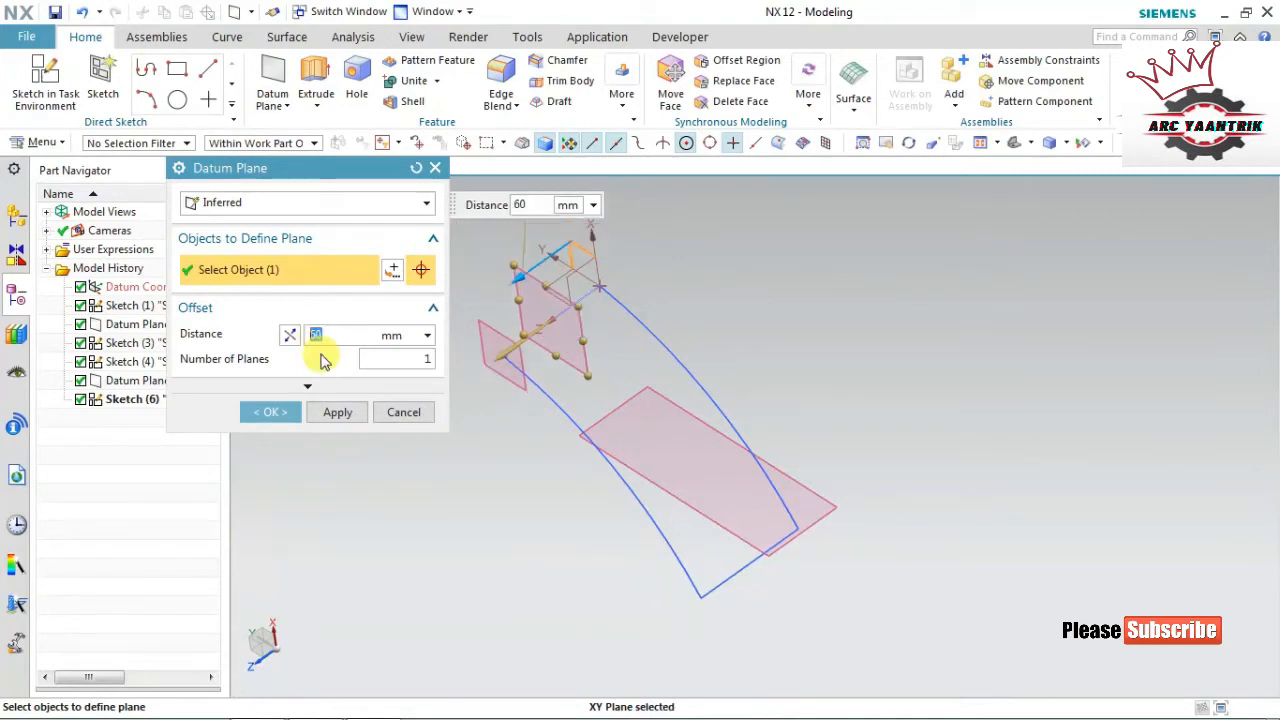
left_click(280, 413)
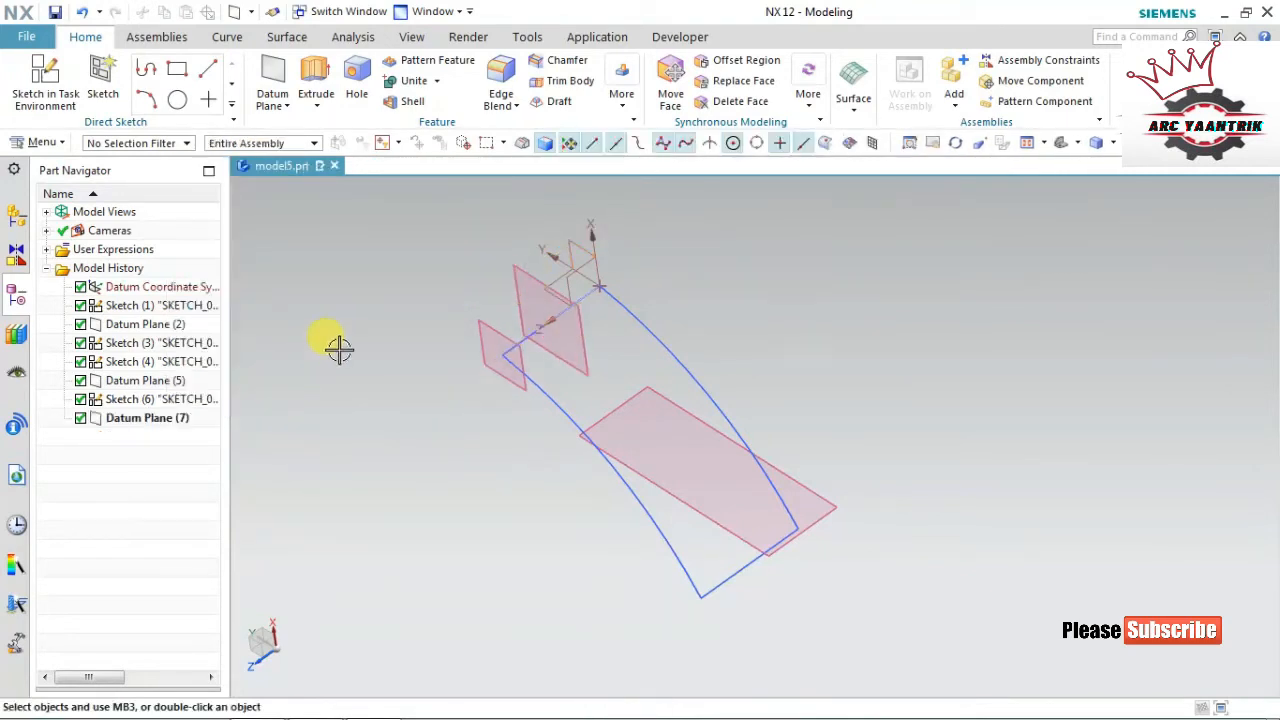
Sketch a three-point arc on the 60 mm offset plane from the sketch origin, following the existing arcs to their lower end, and finish the sketch
left_click(43, 75)
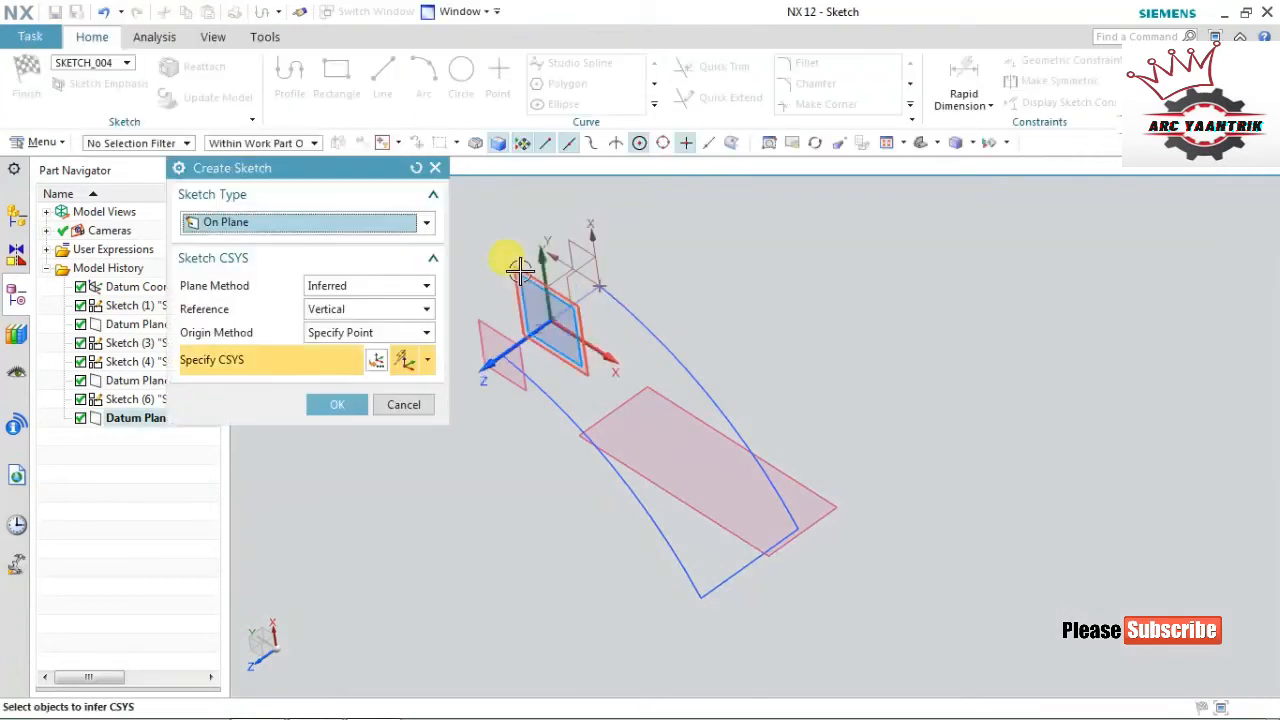
left_click(337, 406)
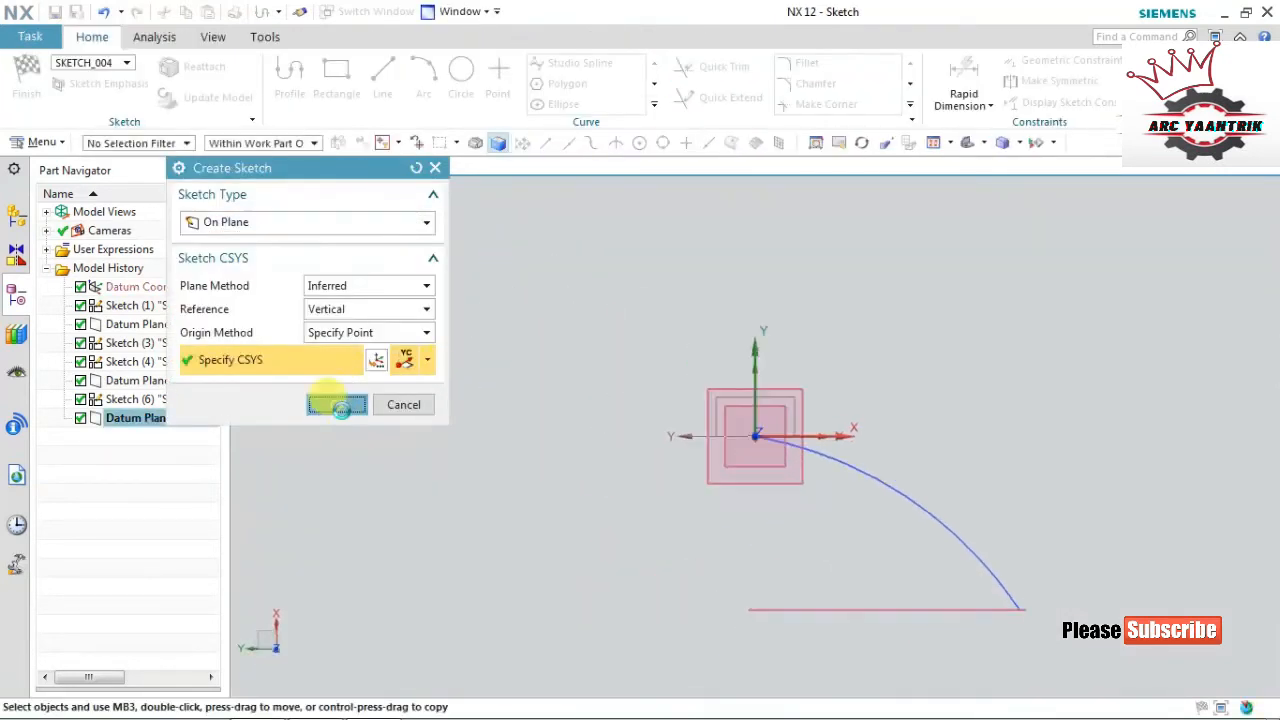
left_click(423, 78)
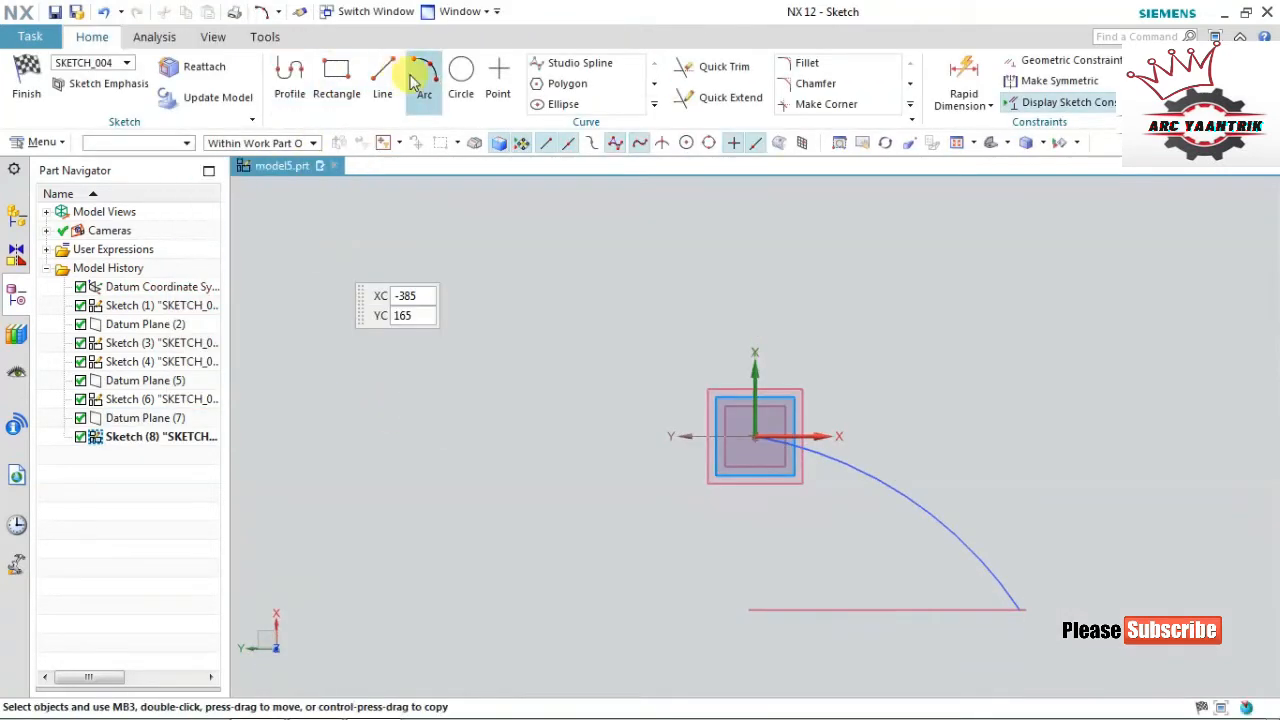
left_click(758, 438)
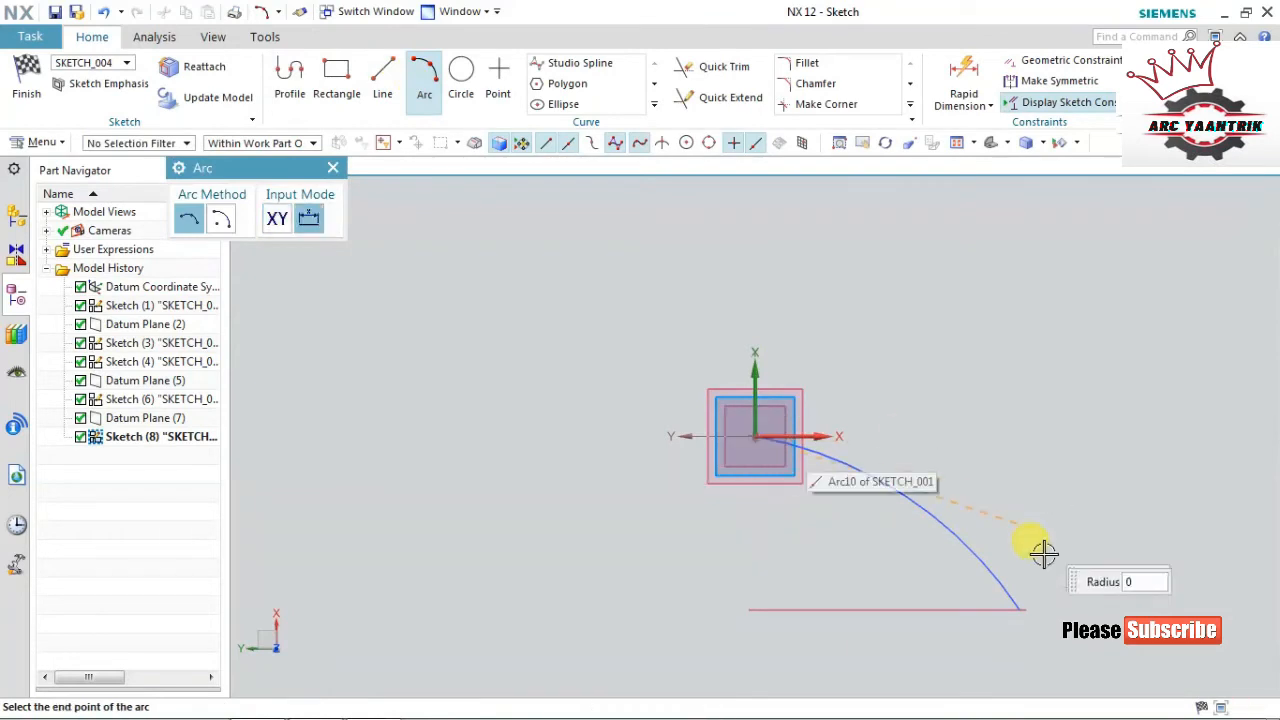
left_click(1018, 608)
left_click(940, 520)
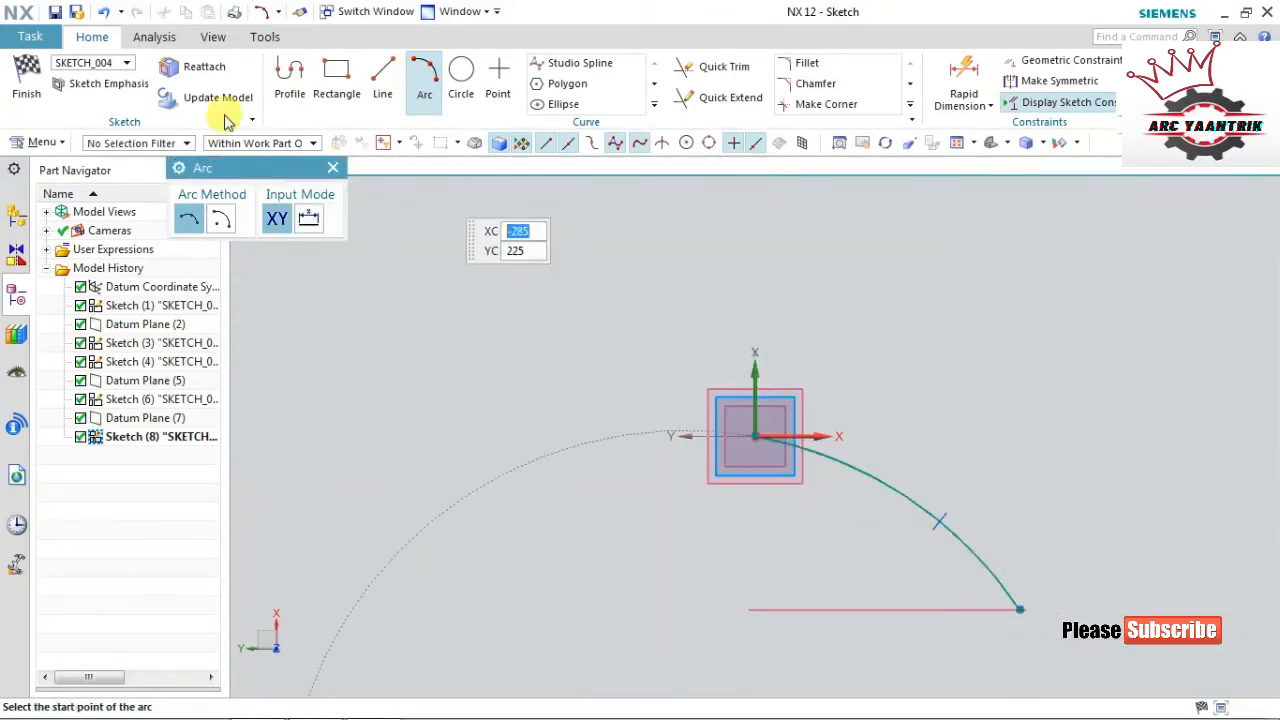
left_click(30, 78)
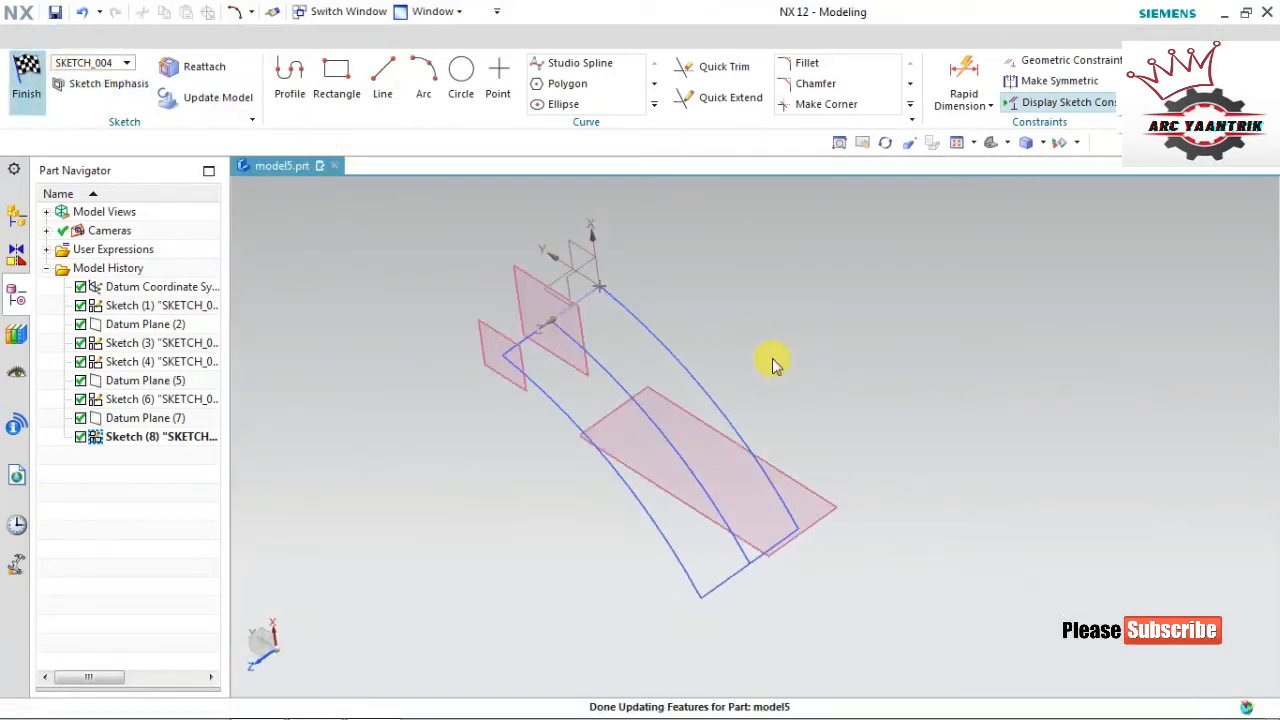
scroll(815, 453, "up", 2)
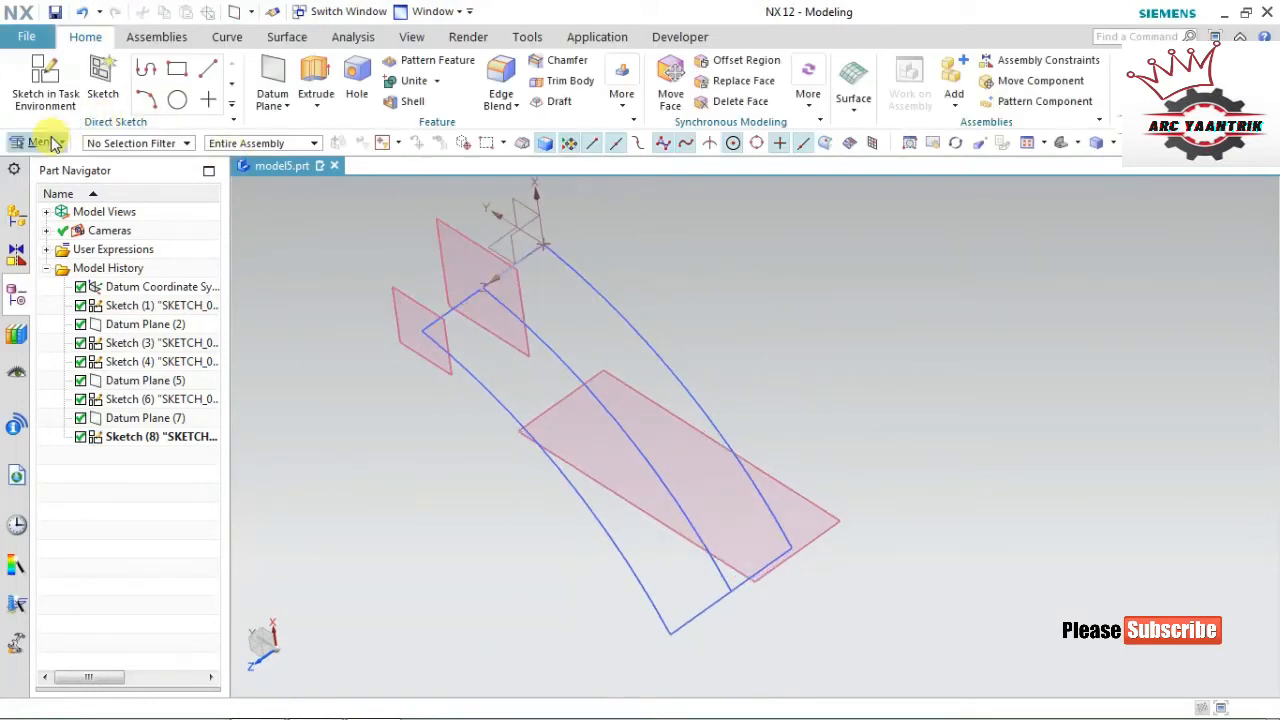
Try a Studio Surface using the upper and lower connecting lines as its two section curves
left_click(55, 144)
mouse_move(100, 236)
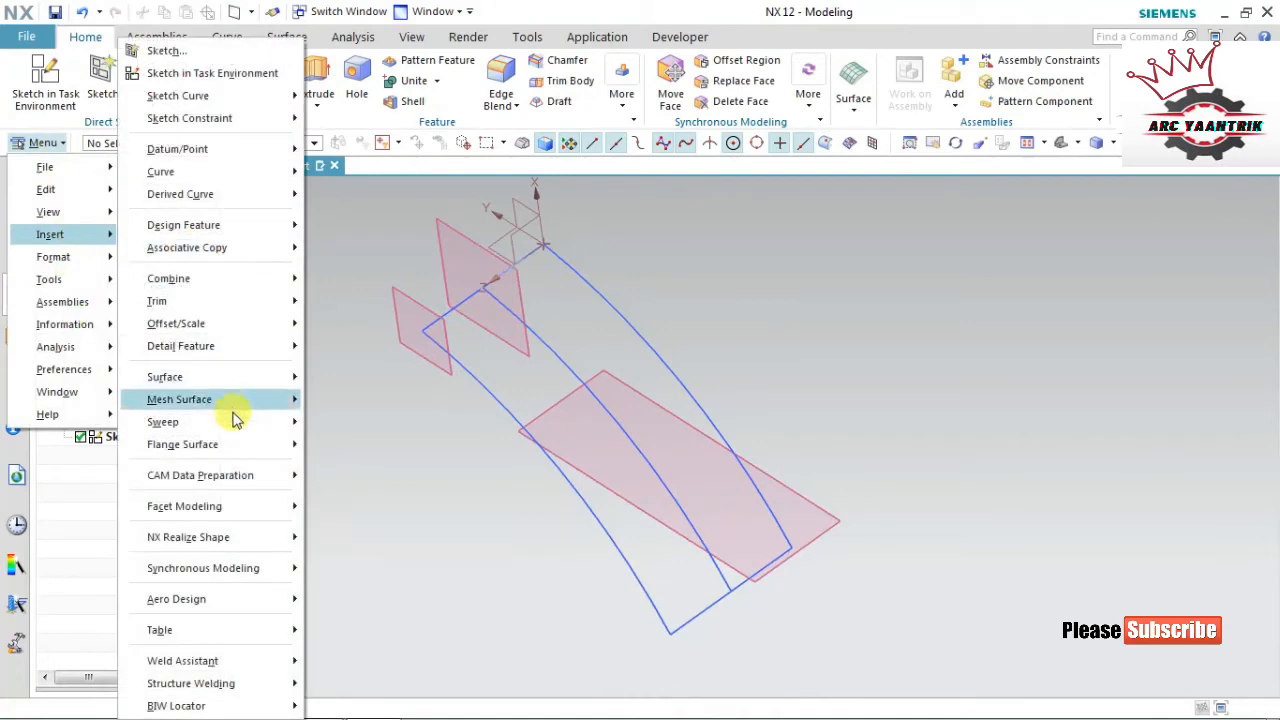
mouse_move(244, 404)
left_click(366, 447)
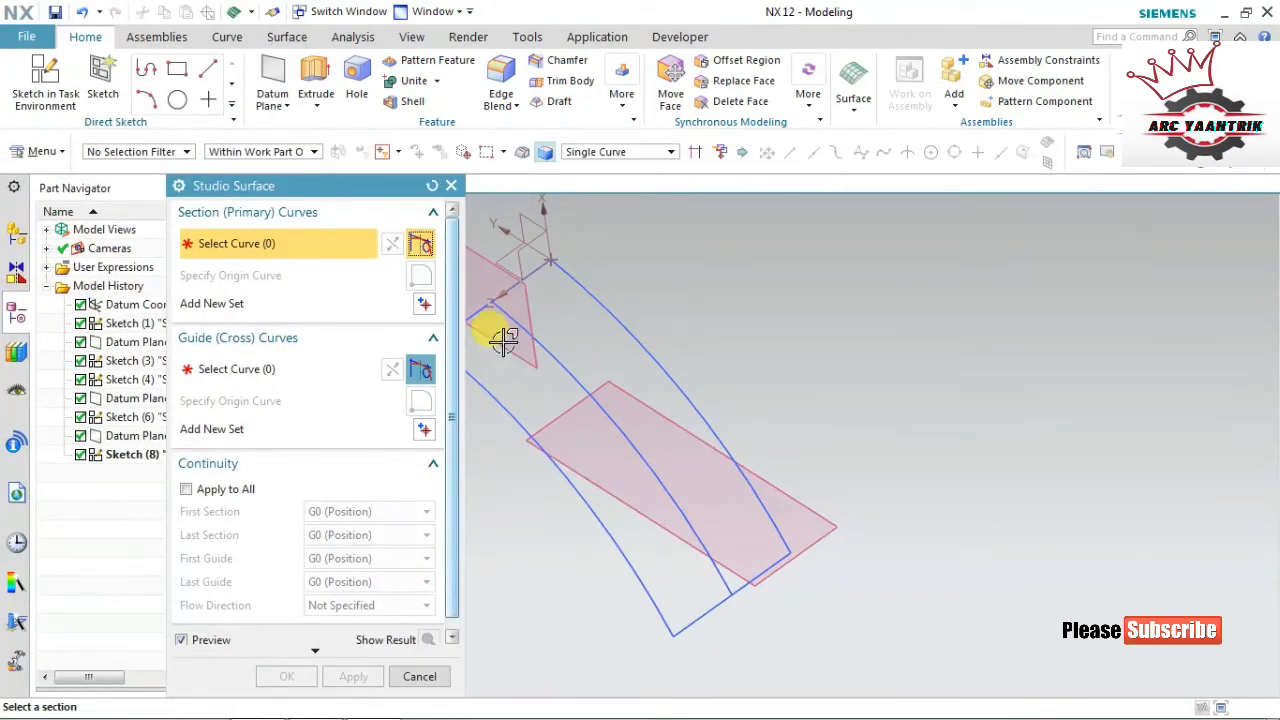
left_click(531, 270)
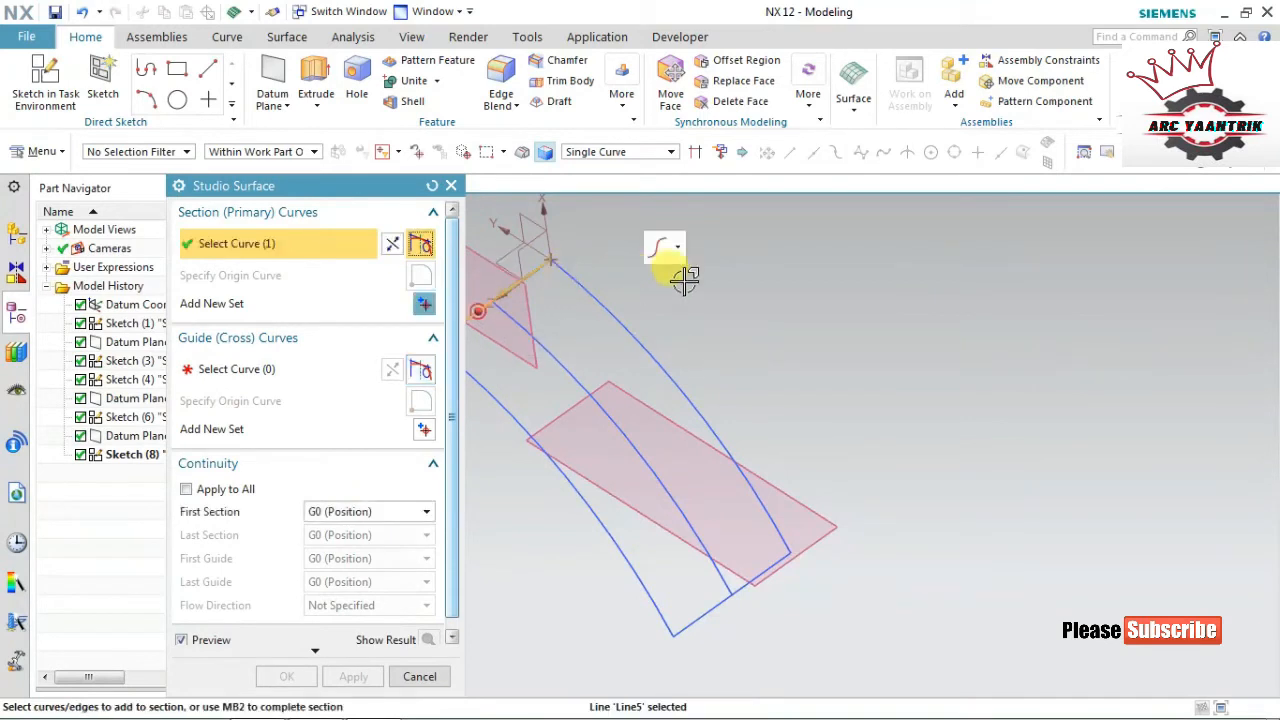
middle_click(855, 515)
left_click(776, 566)
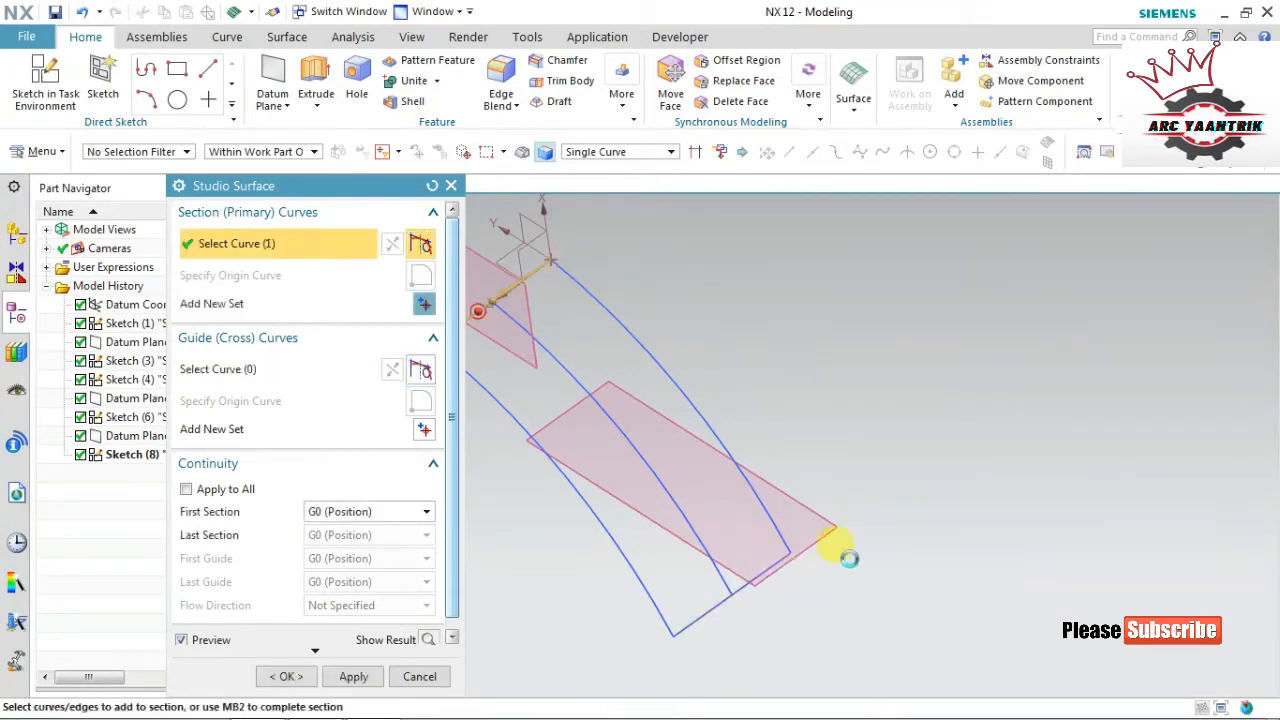
Try the outer arc from the origin and the middle arc as Studio Surface guides, and cancel the surface
left_click(284, 369)
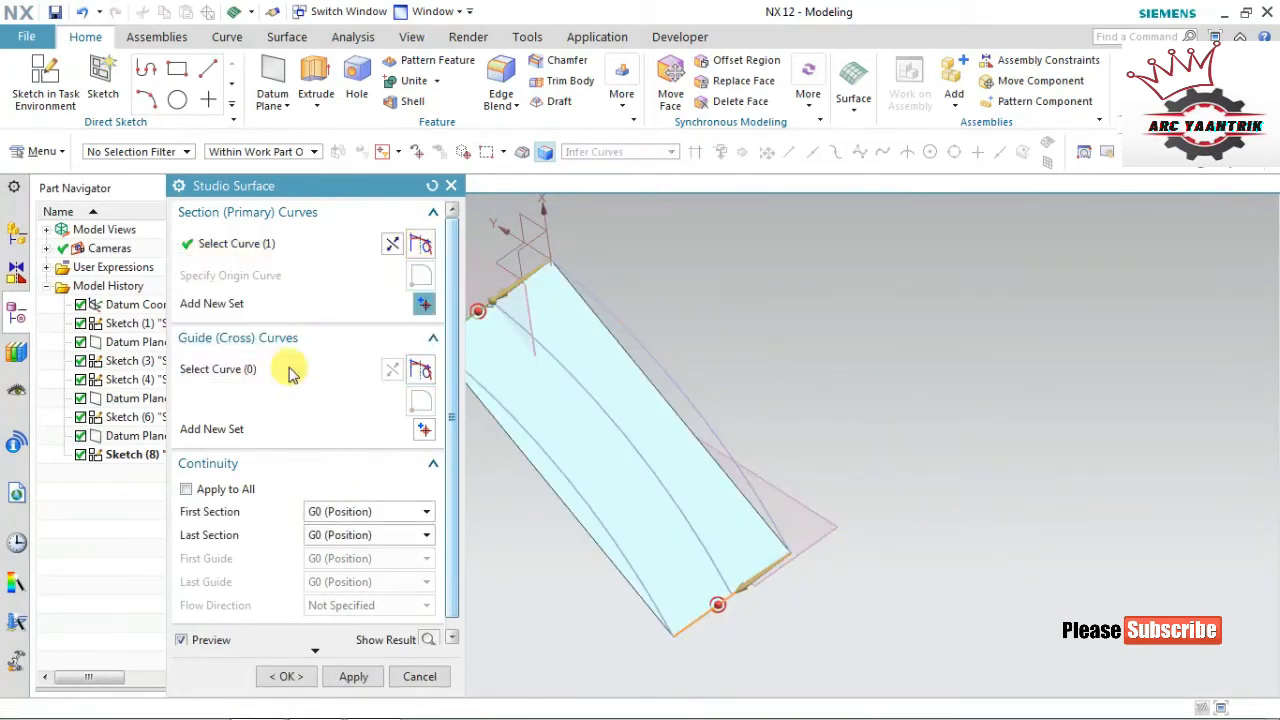
left_click(614, 309)
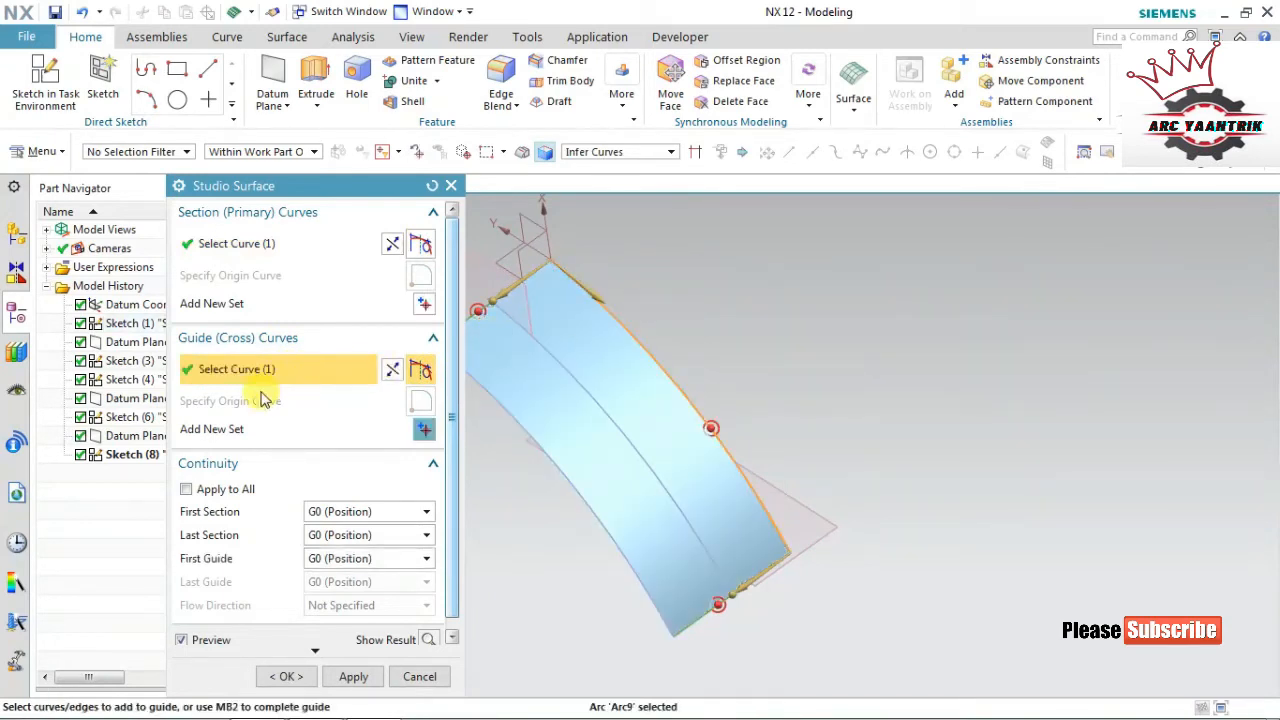
middle_click(756, 318)
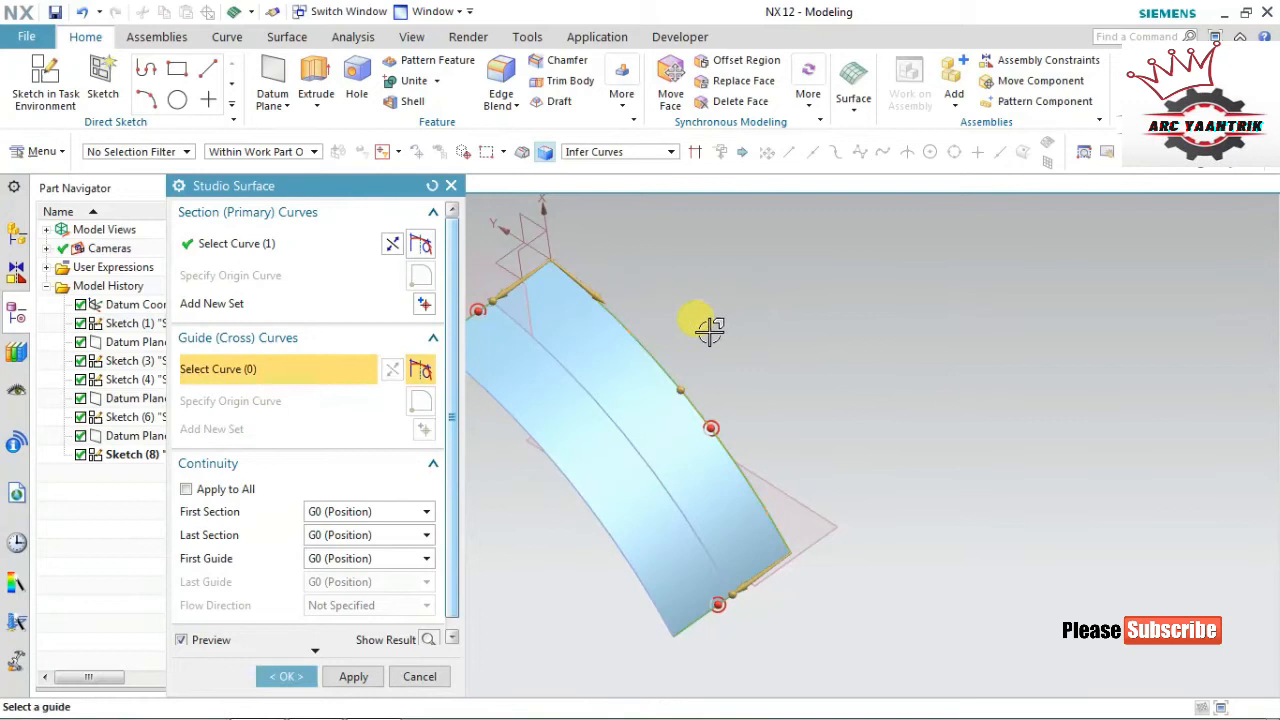
left_click(531, 337)
mouse_move(684, 292)
middle_mouse_down()
mouse_move(694, 263)
mouse_move(749, 249)
mouse_move(697, 277)
mouse_move(714, 320)
mouse_move(729, 303)
mouse_move(700, 266)
mouse_move(671, 277)
mouse_move(695, 290)
middle_mouse_up()
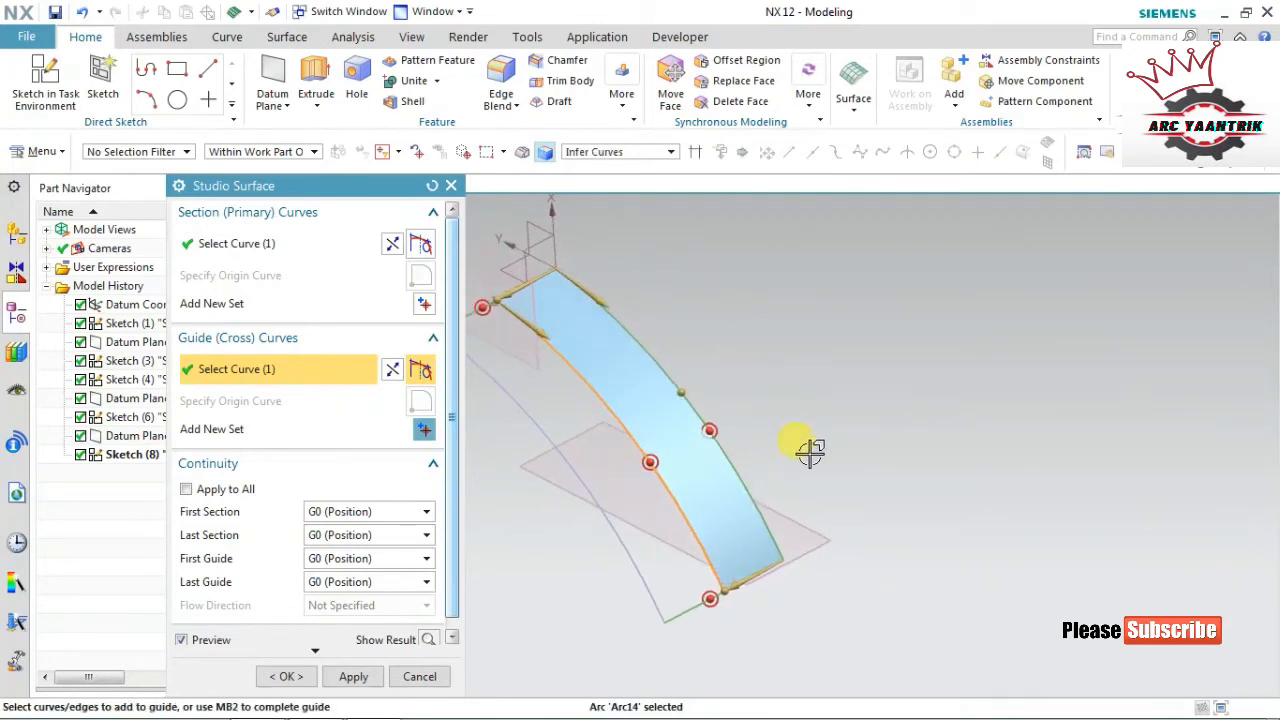
left_click(421, 676)
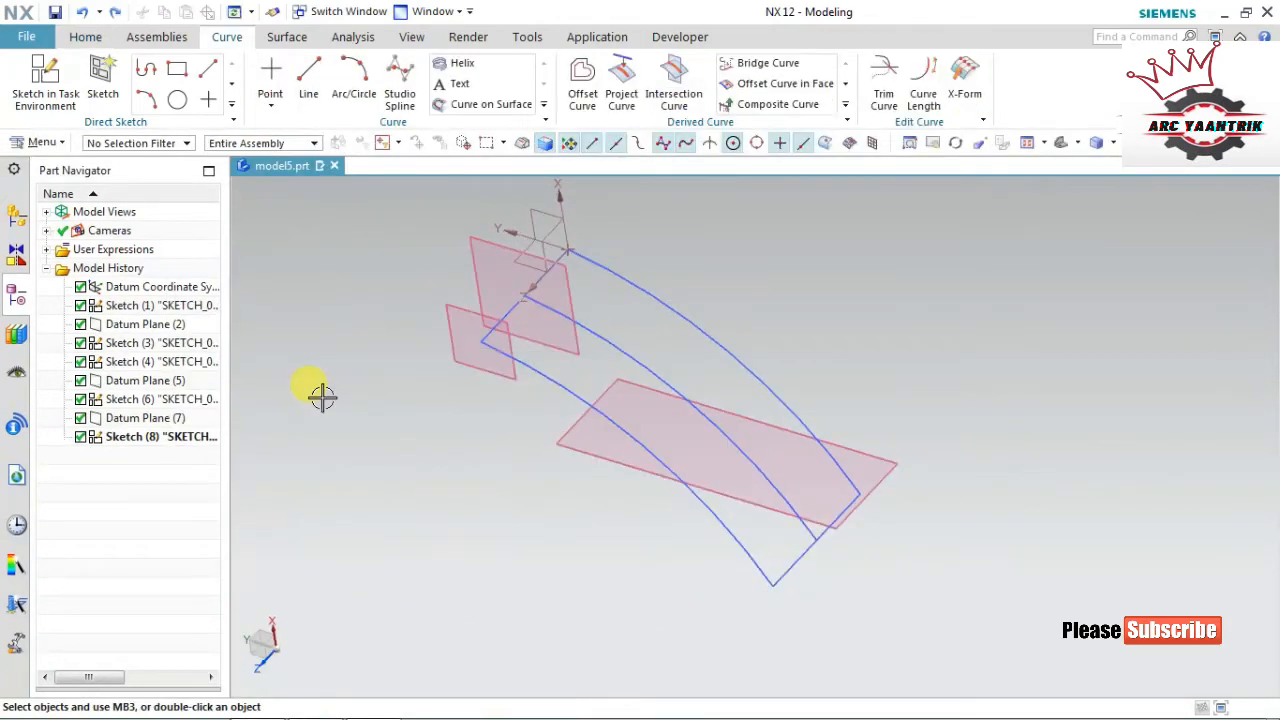
Edit the middle arc's sketch, drawing a more bulged three-point arc from the origin to the lower end, radius about 174 mm, and finish
double_click(605, 337)
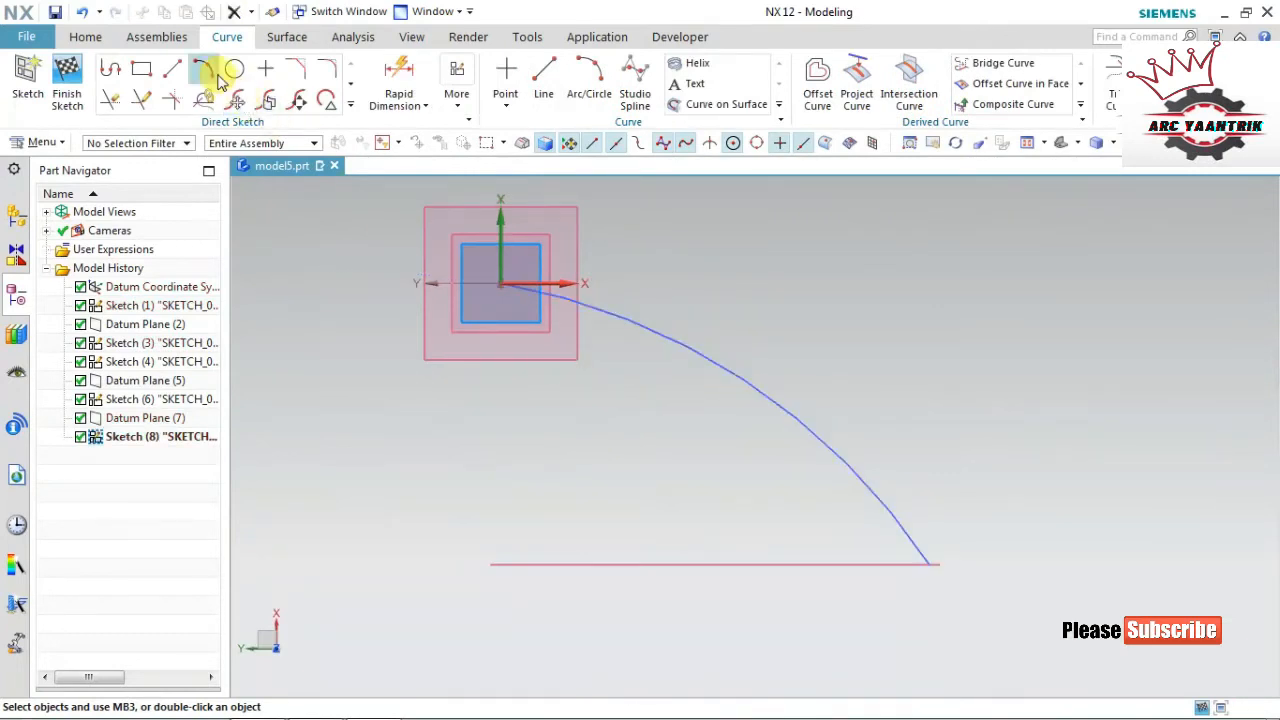
left_click(208, 72)
left_click(500, 285)
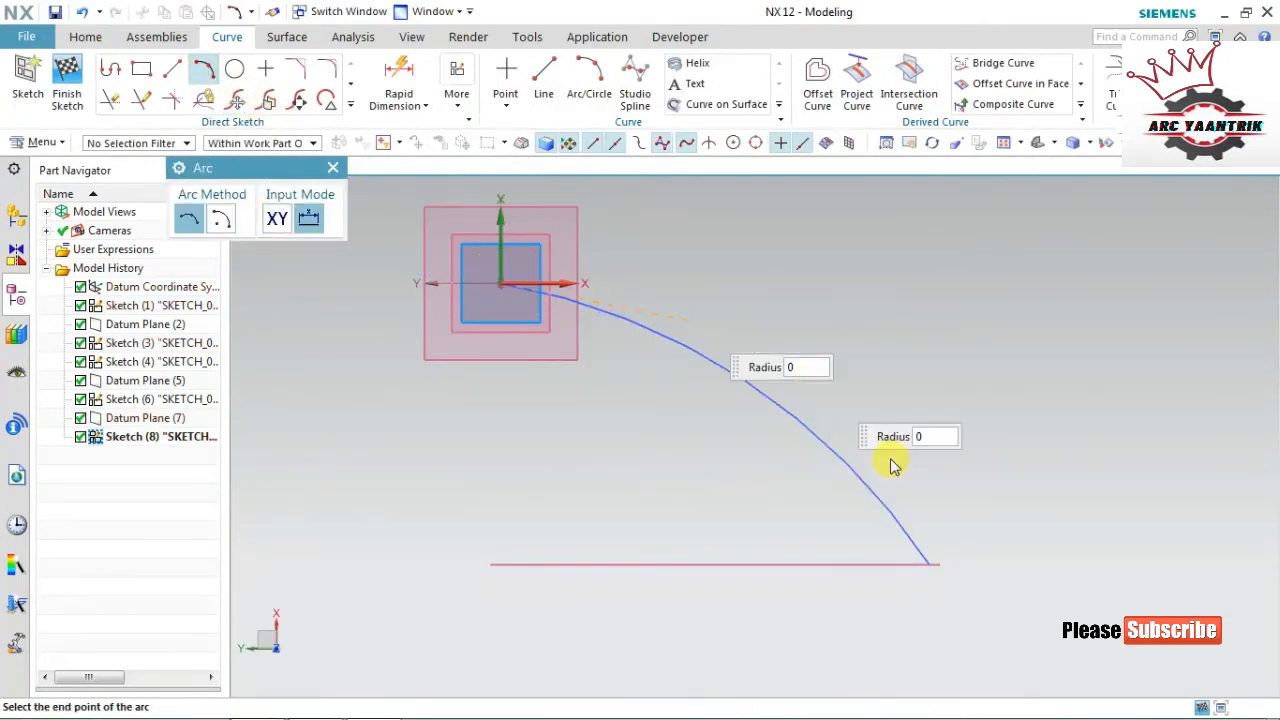
left_click(926, 564)
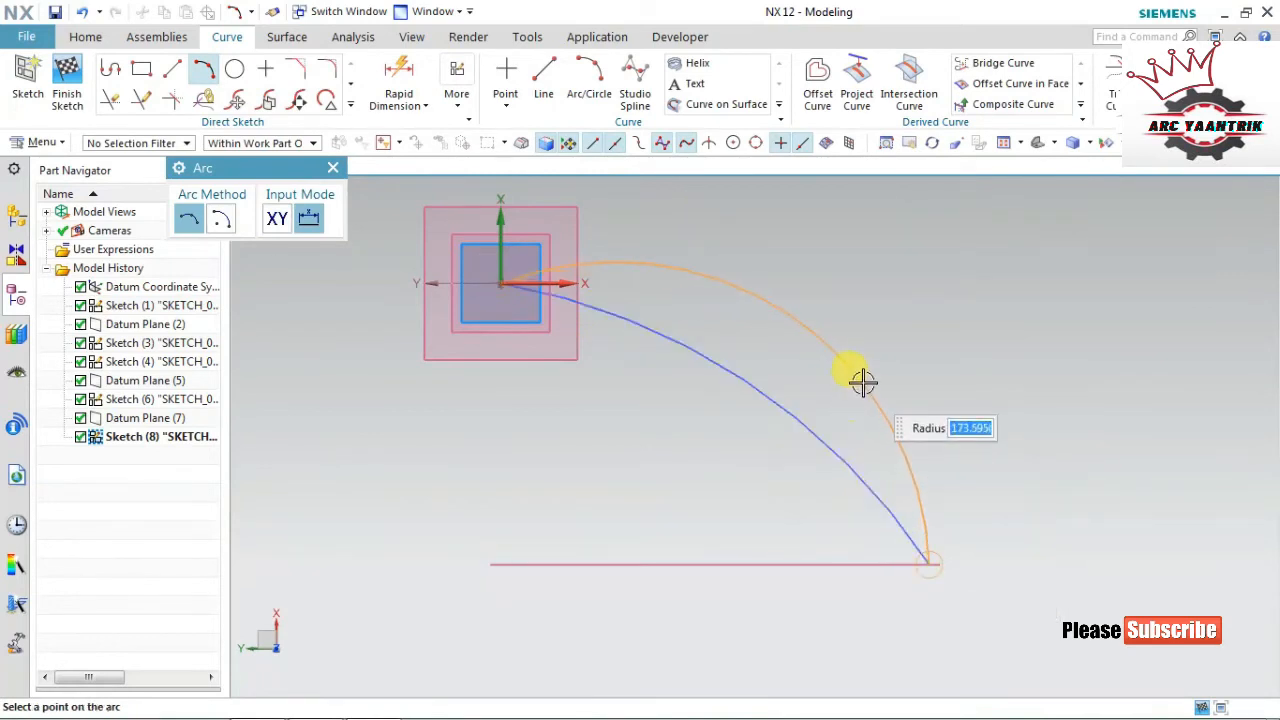
left_click(860, 380)
left_click(68, 85)
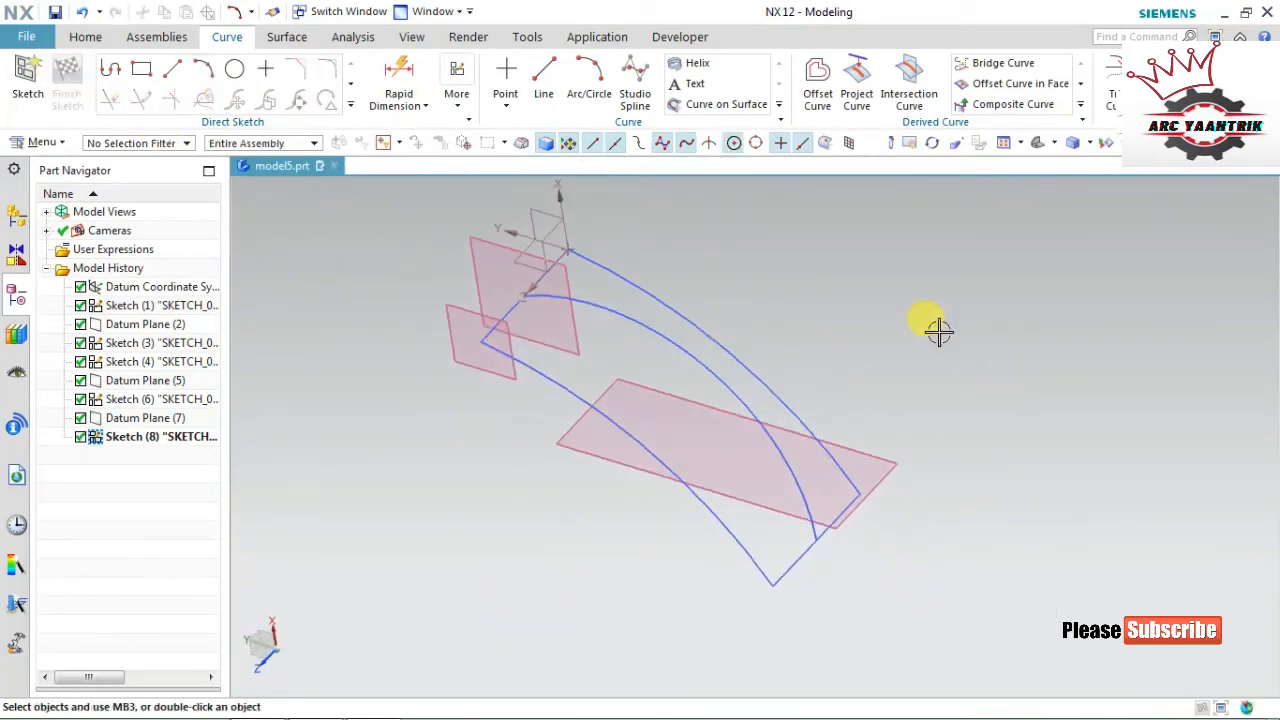
Try a Studio Surface on the reshaped curve network, with the upper and lower connecting lines as section curves
left_click(32, 142)
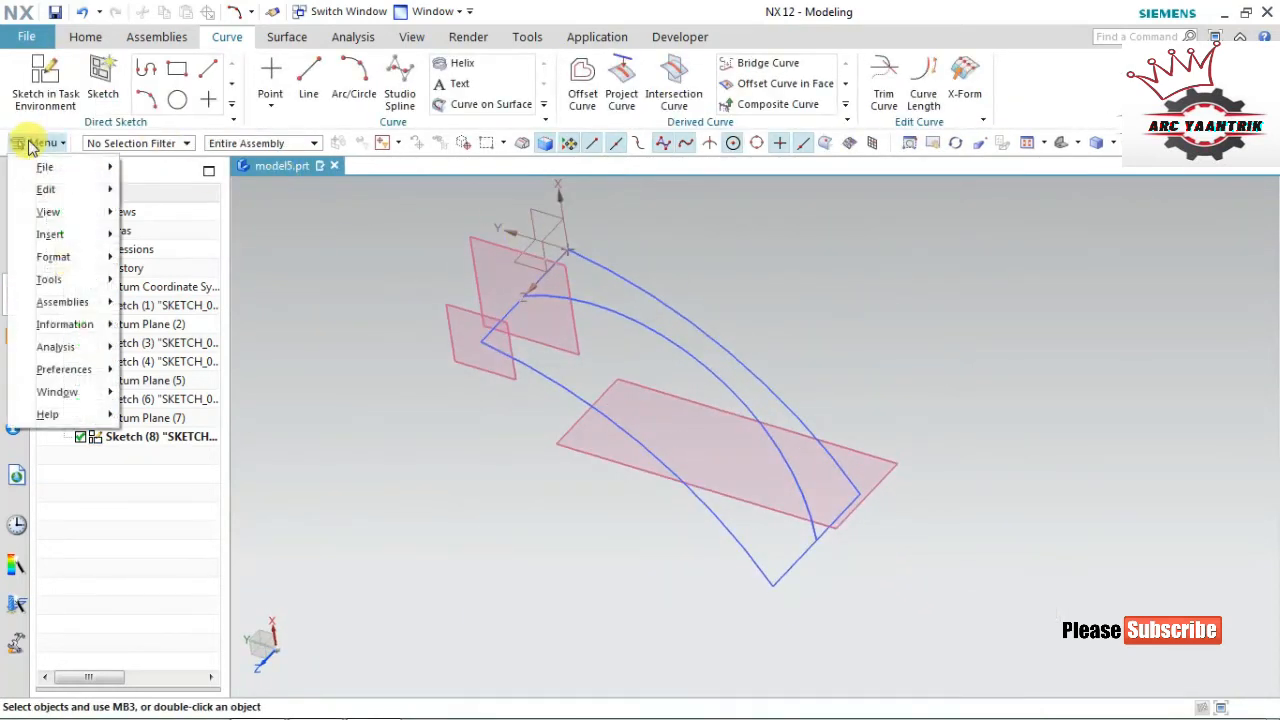
mouse_move(70, 234)
mouse_move(250, 399)
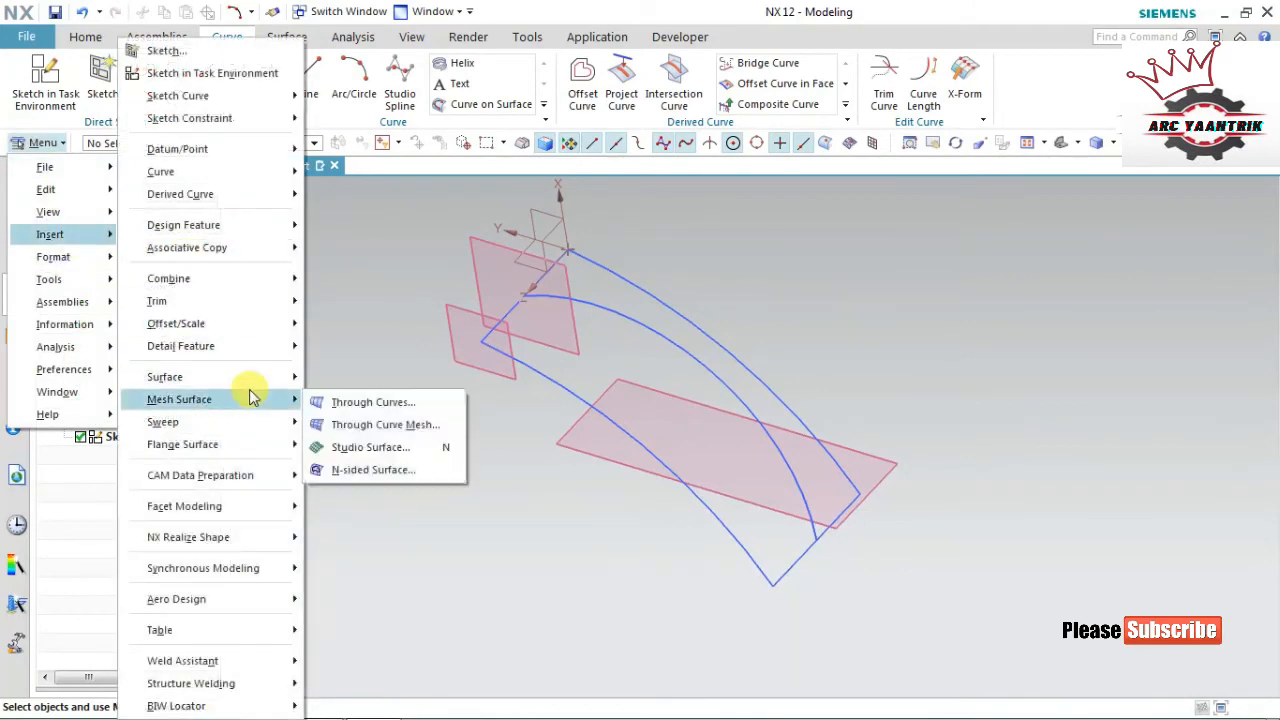
left_click(370, 446)
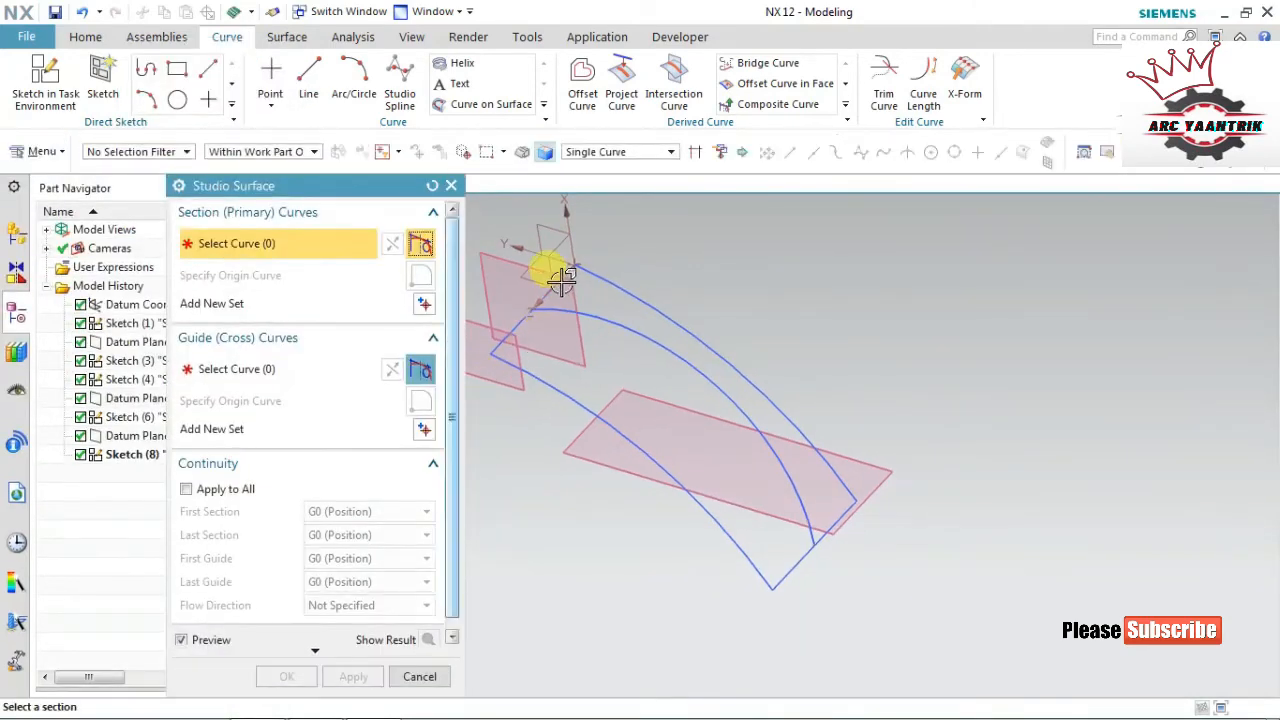
left_click(565, 280)
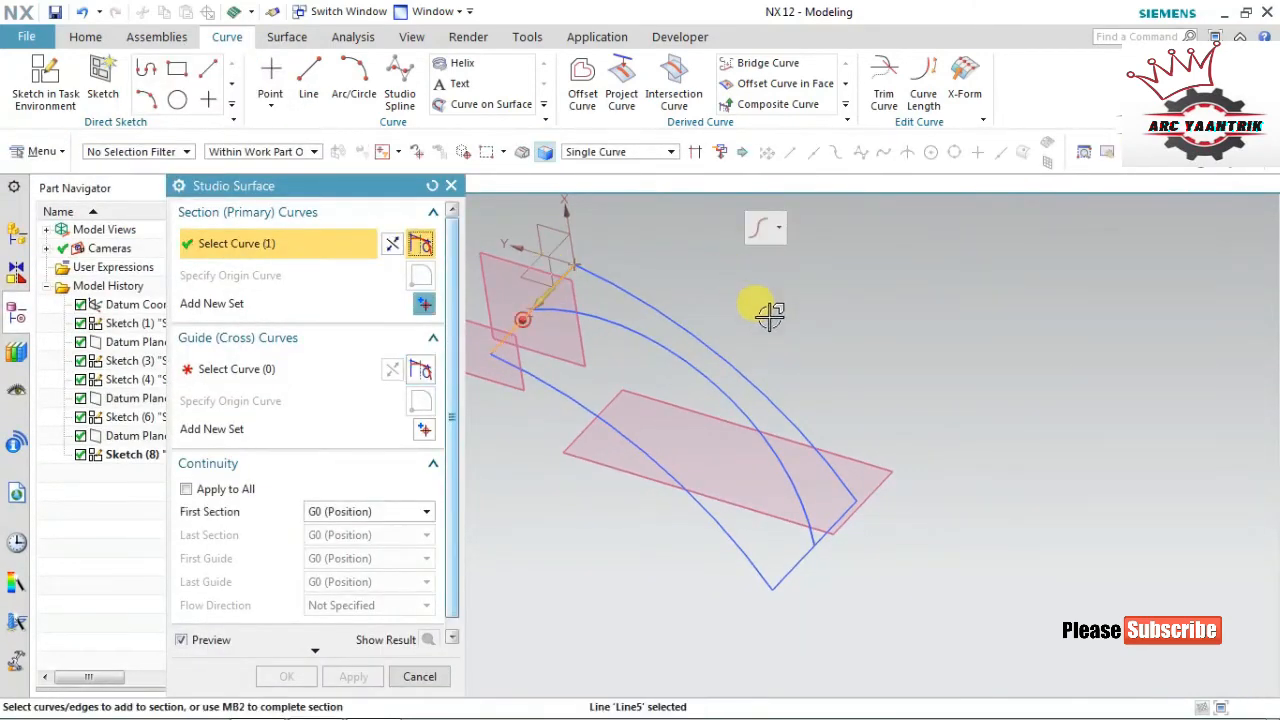
left_click(853, 514)
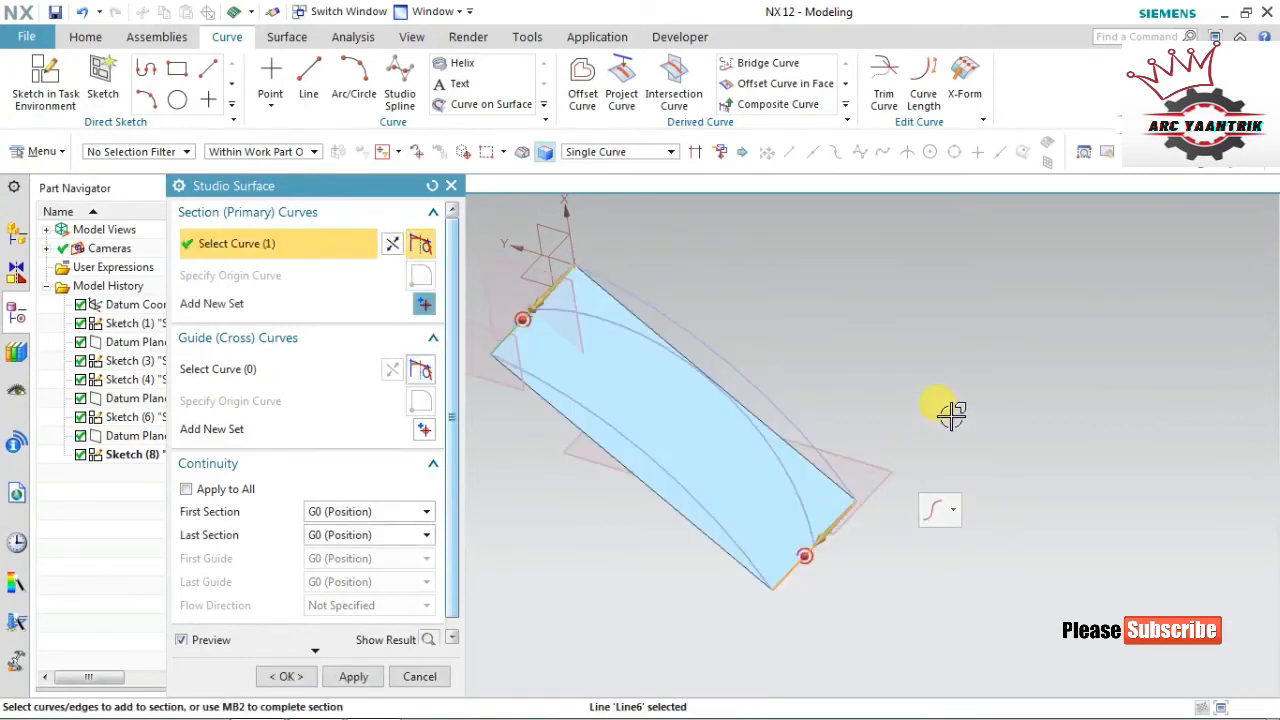
Try all three arcs as separate guides of the Studio Surface, inspect its preview, and cancel the surface
left_click(257, 366)
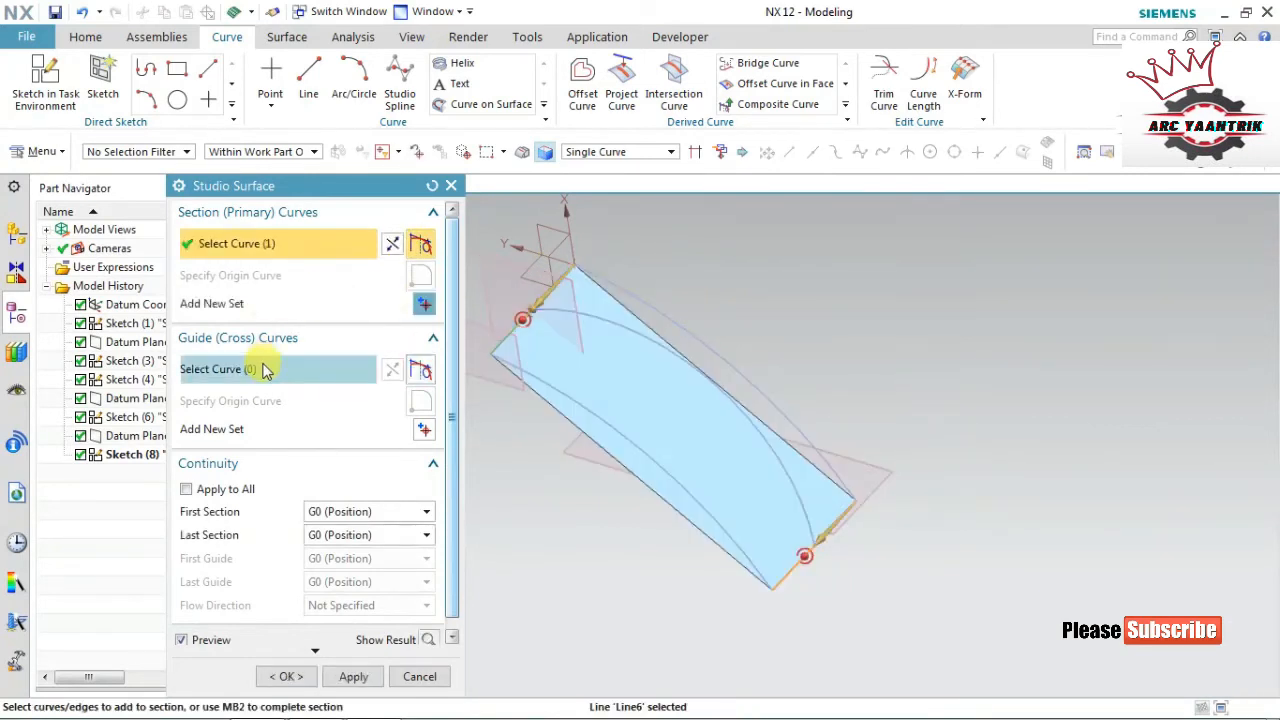
left_click(603, 277)
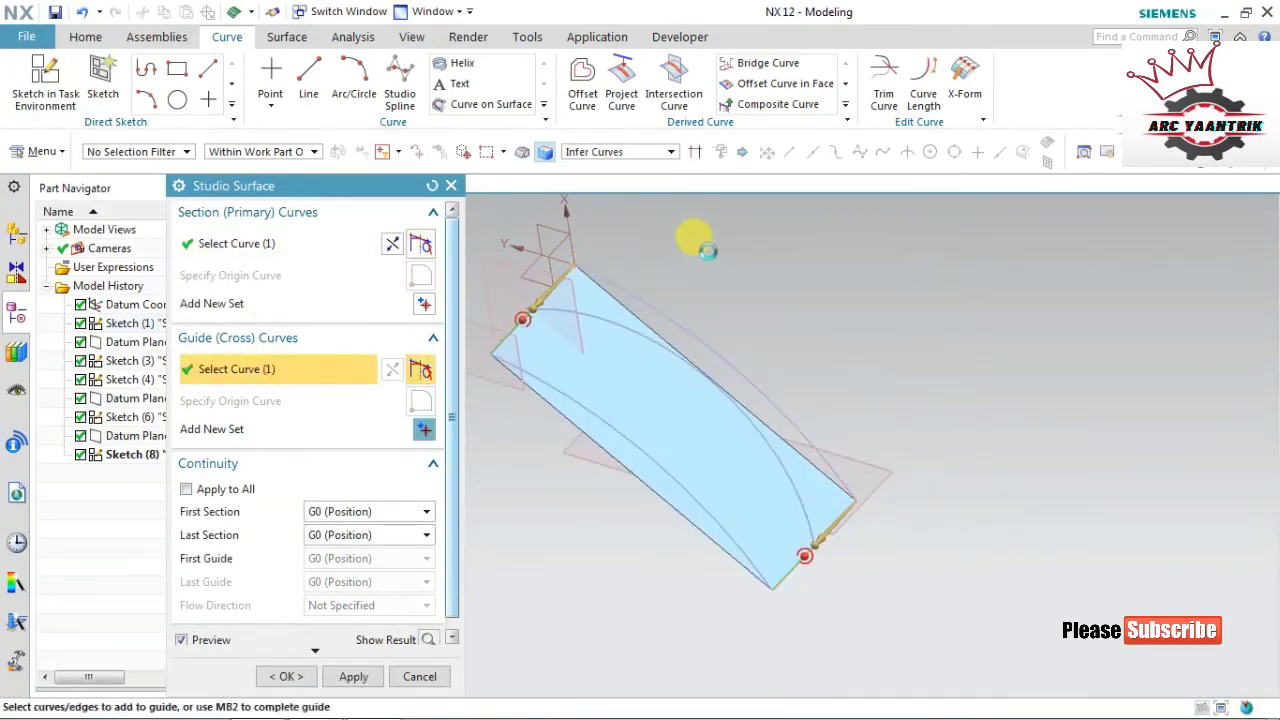
middle_click(551, 483)
left_click(588, 318)
middle_click_drag(531, 449, 518, 519)
middle_click(508, 448)
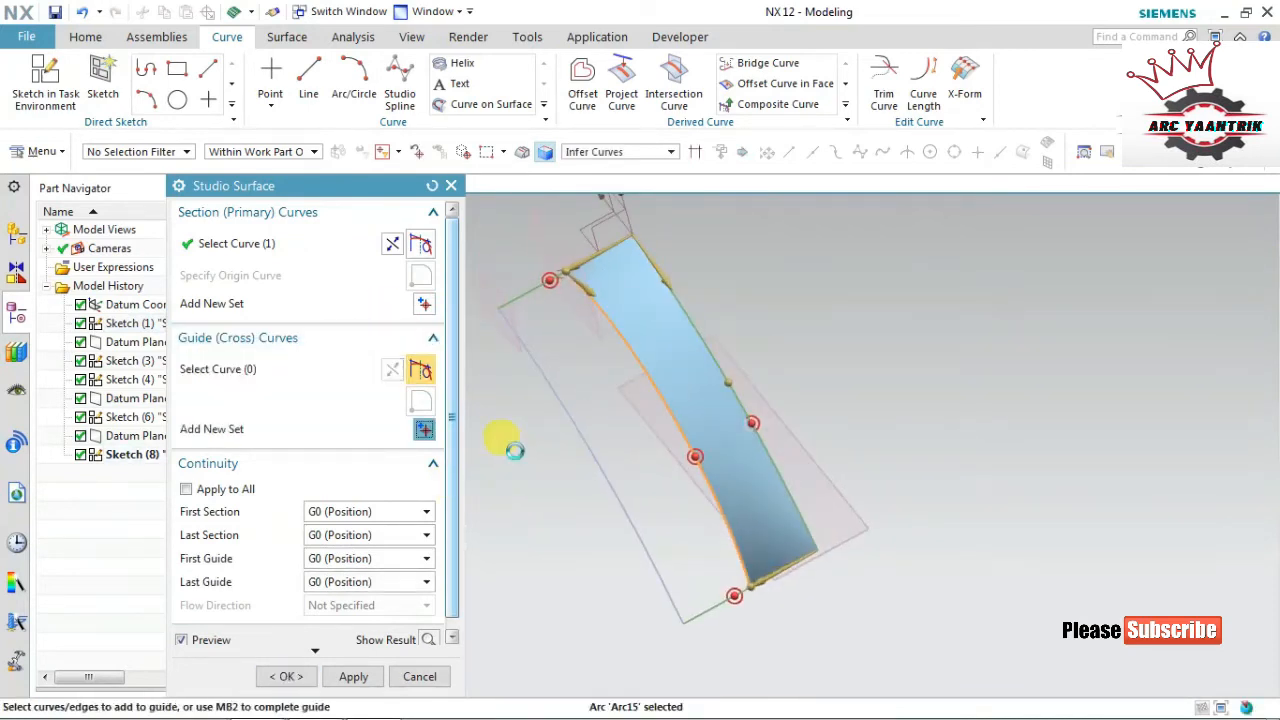
left_click(538, 364)
middle_click_drag(509, 509, 567, 503)
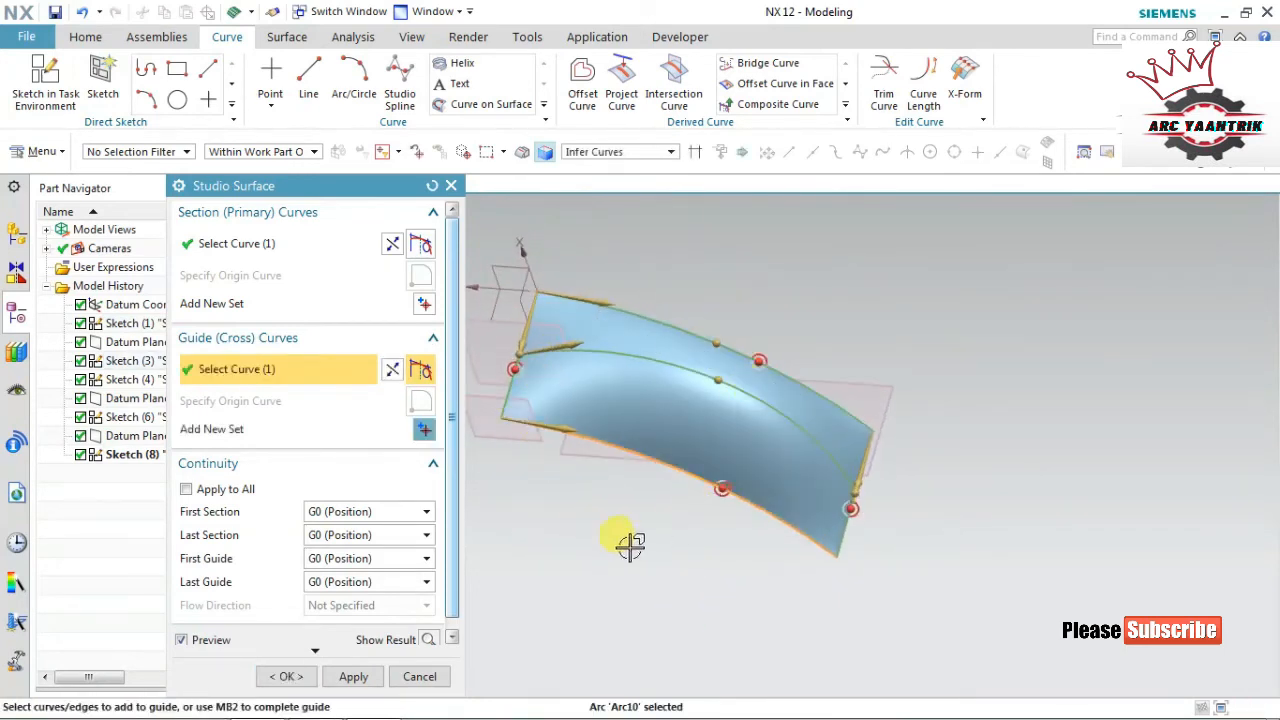
middle_click_drag(630, 545, 600, 519)
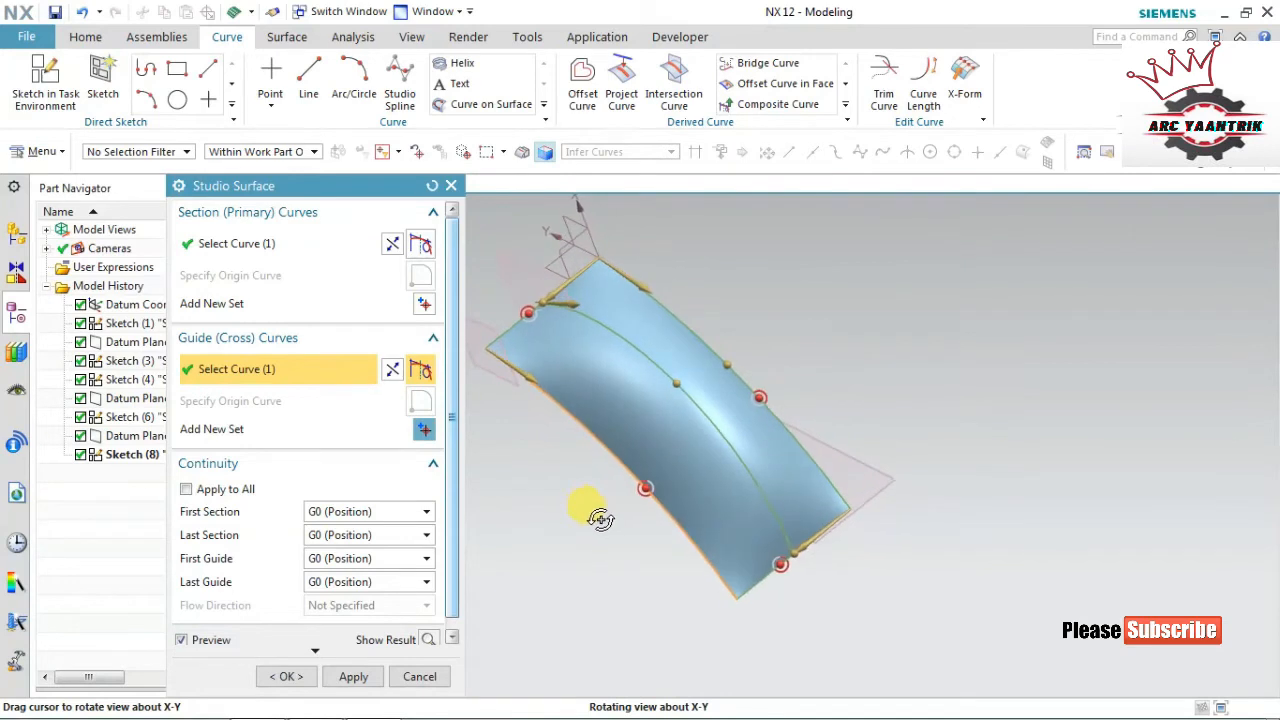
left_click(420, 677)
Draw a degree 5 Studio Spline through three points across the arcs, starting and ending on the outer arcs and arching over the middle one
middle_click_drag(491, 534, 589, 380)
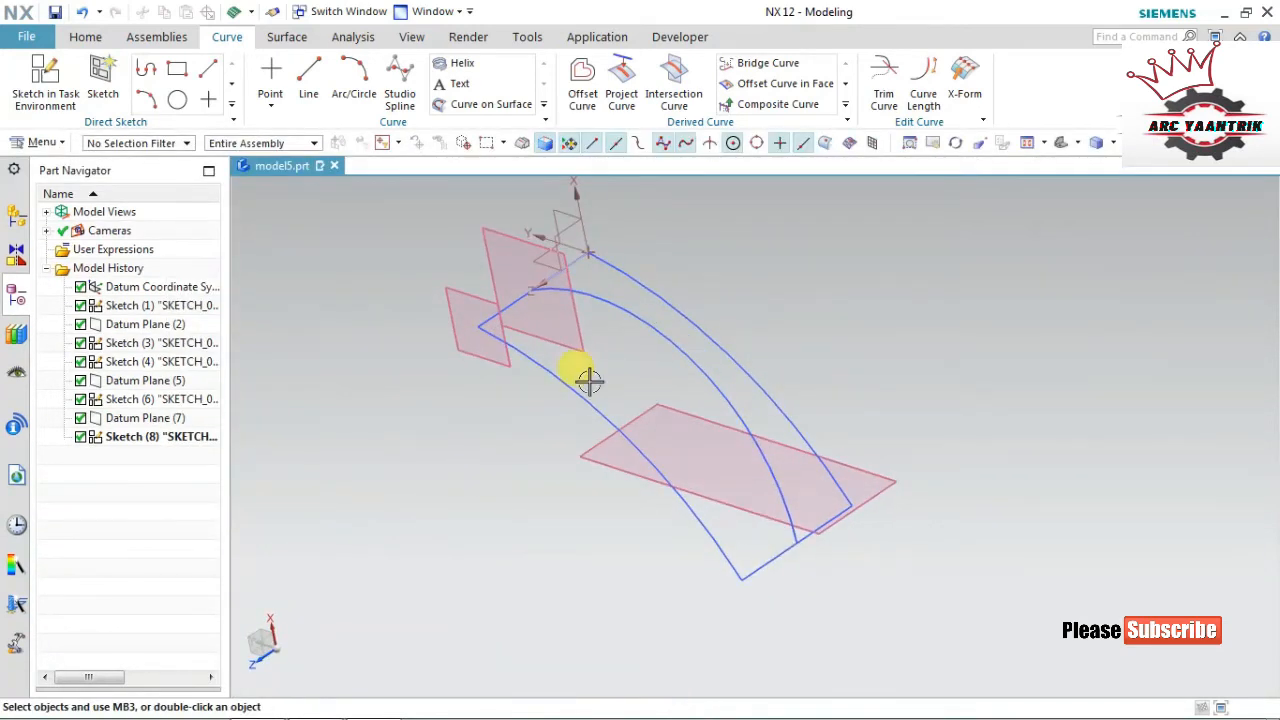
left_click(401, 82)
middle_click_drag(786, 263, 798, 314)
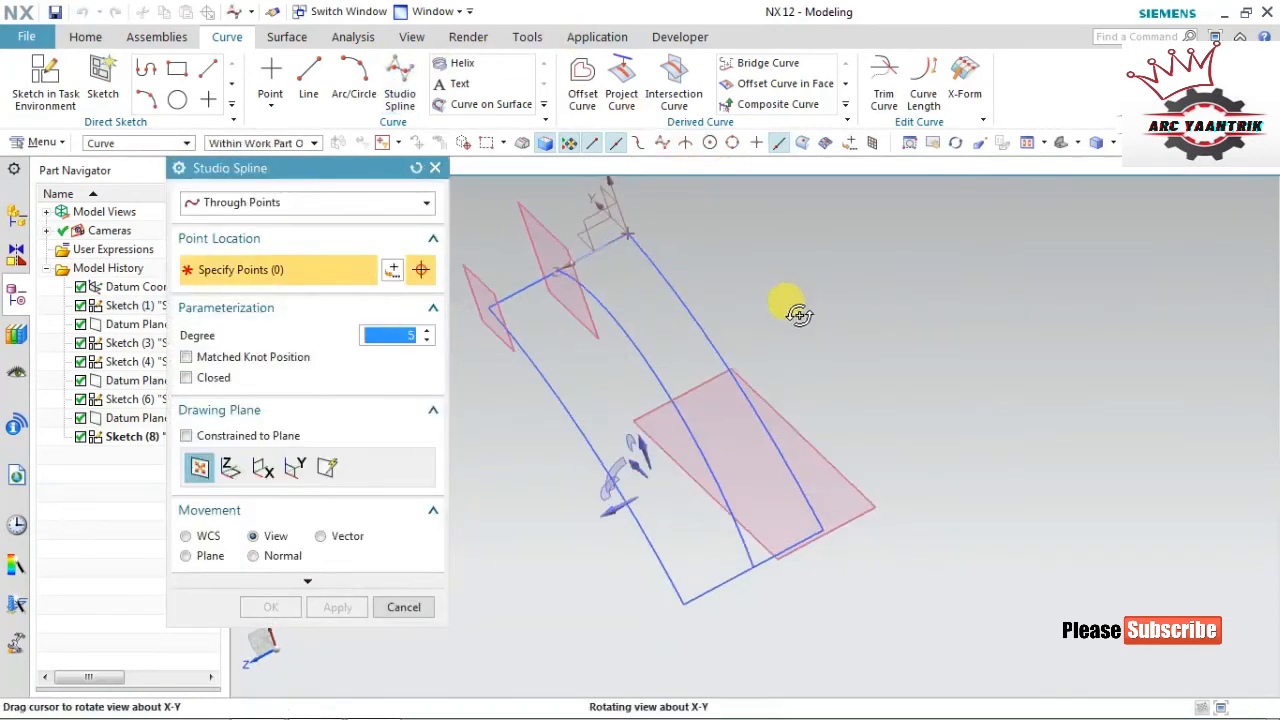
left_click(566, 408)
middle_click_drag(663, 340, 663, 297)
middle_click_drag(568, 252, 601, 280)
left_click(619, 276)
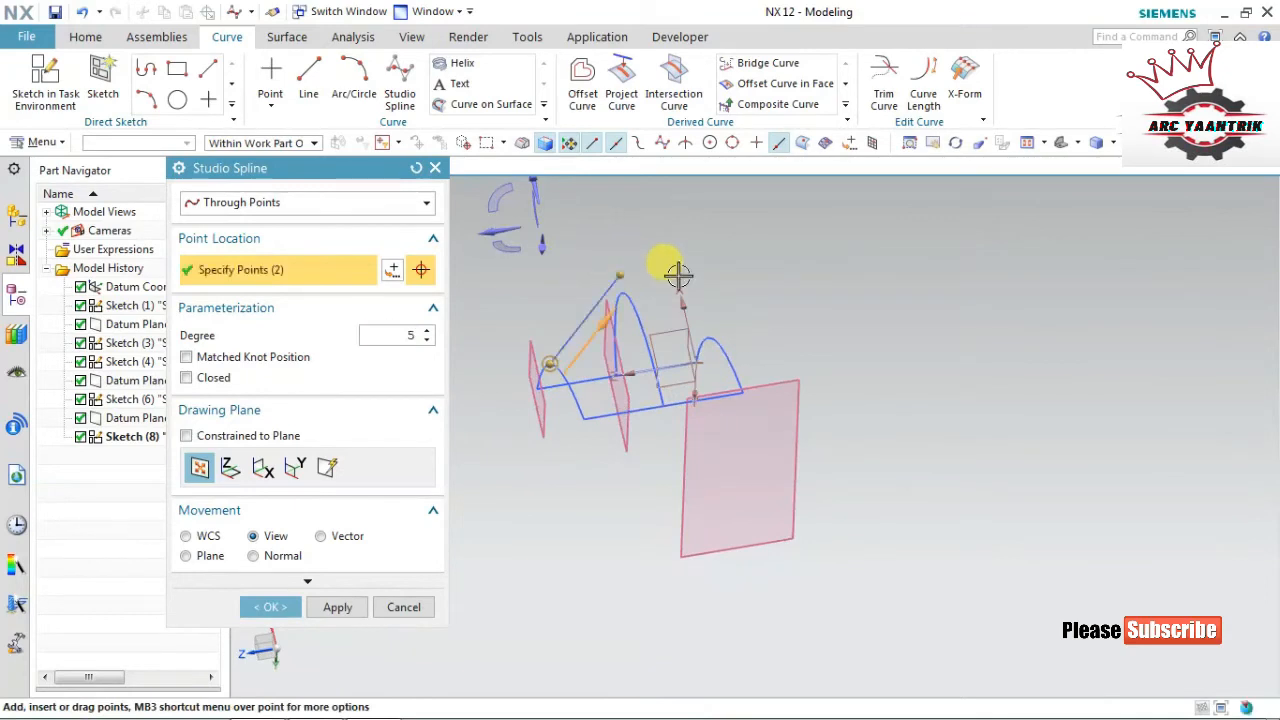
left_click(707, 337)
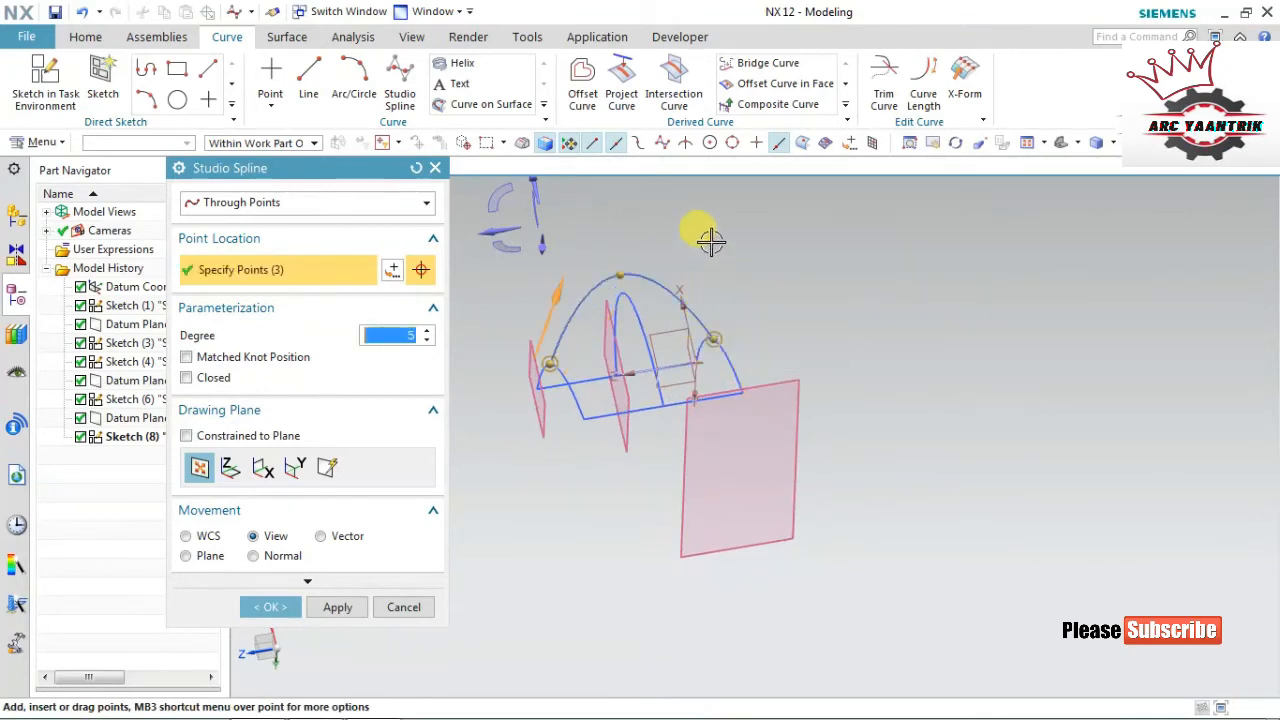
Adjust the spline's last point so it lies on the outer arc from the origin, and create the spline
middle_click_drag(700, 229, 758, 346)
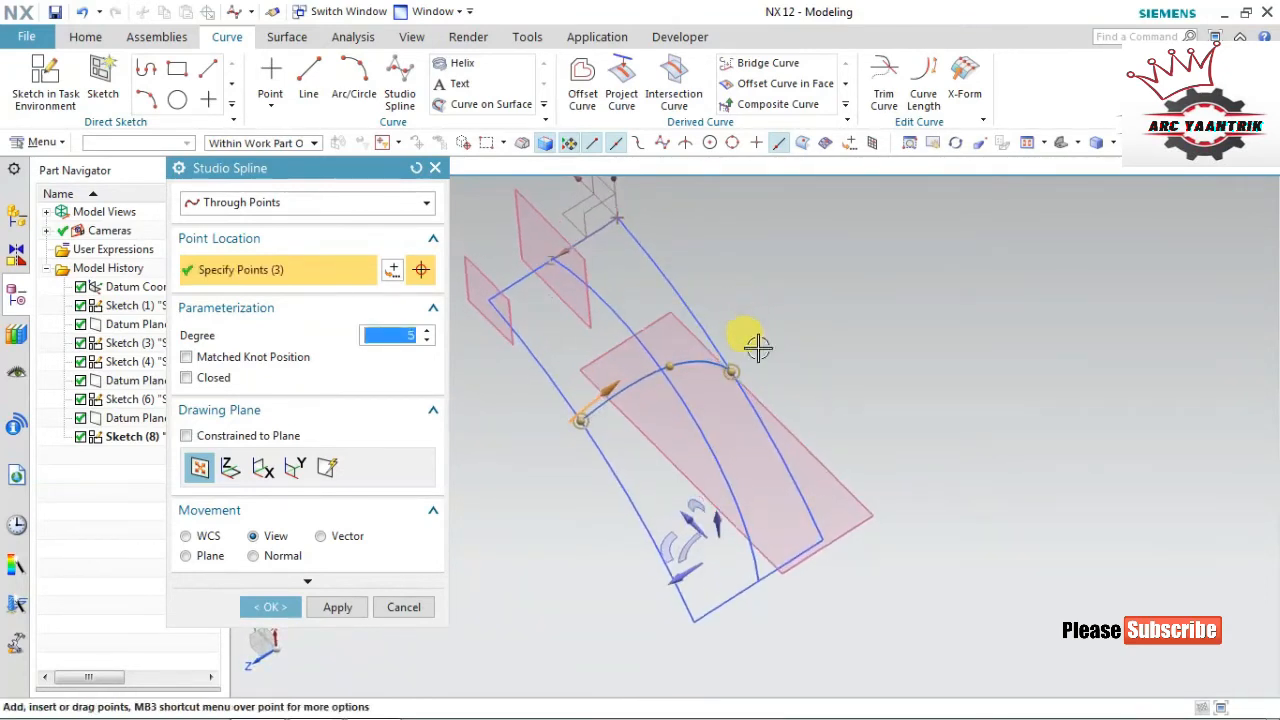
left_click_drag(735, 370, 733, 350)
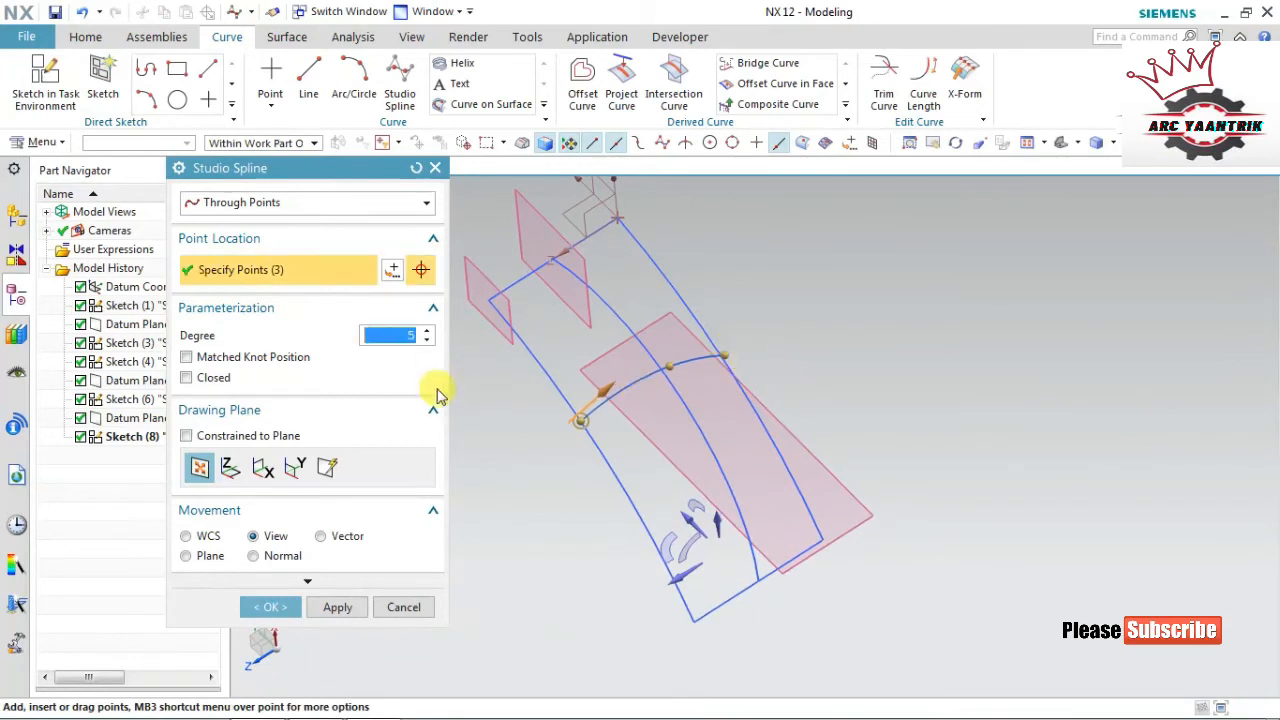
middle_click_drag(761, 330, 720, 311)
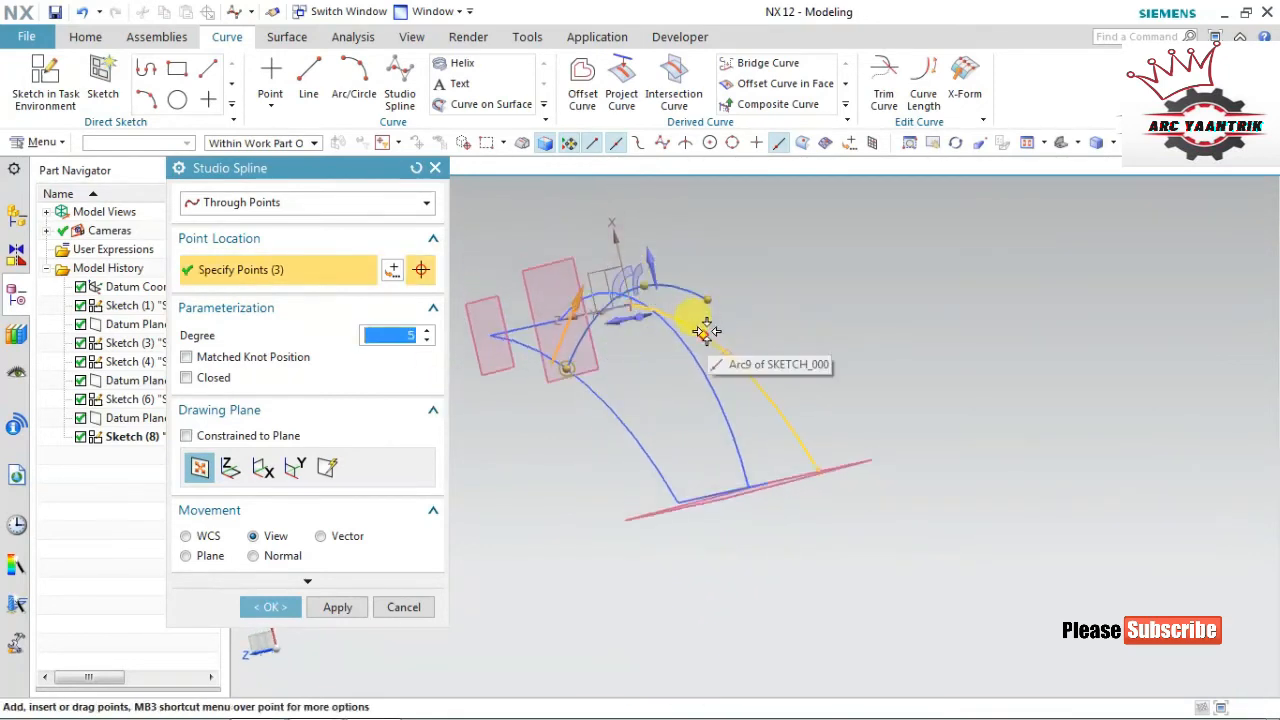
left_click_drag(709, 300, 702, 334)
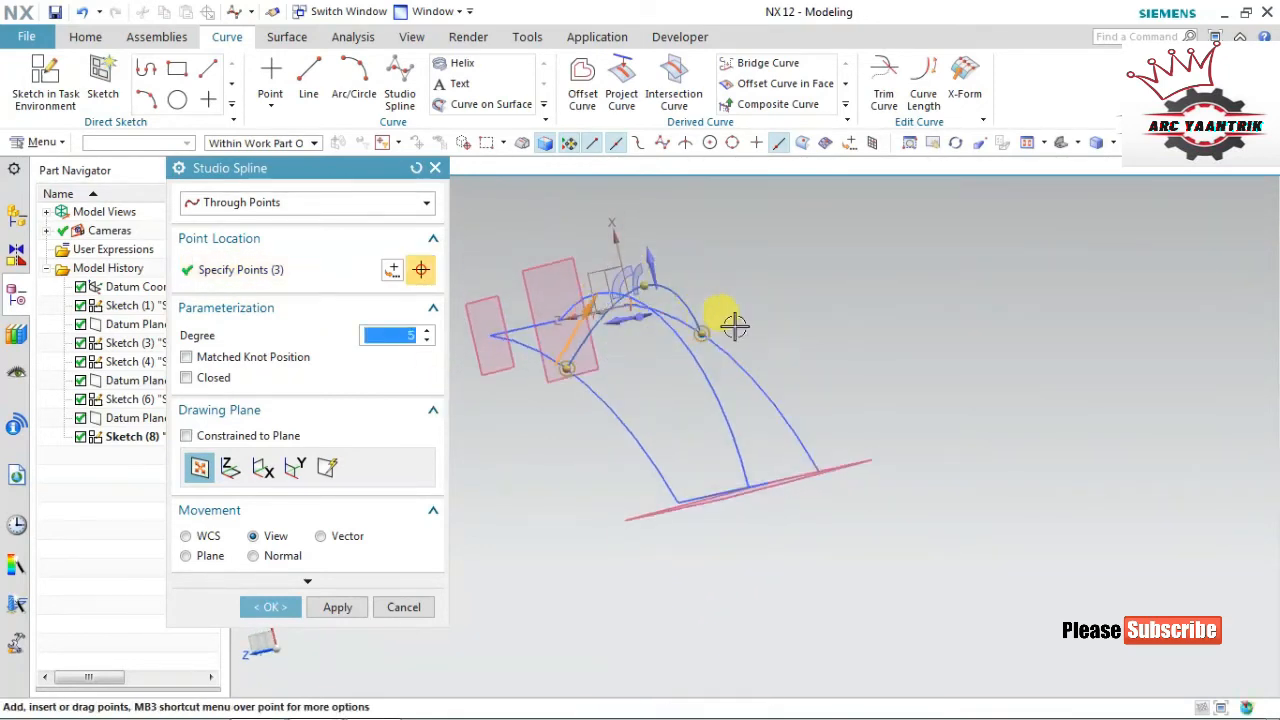
left_click(290, 607)
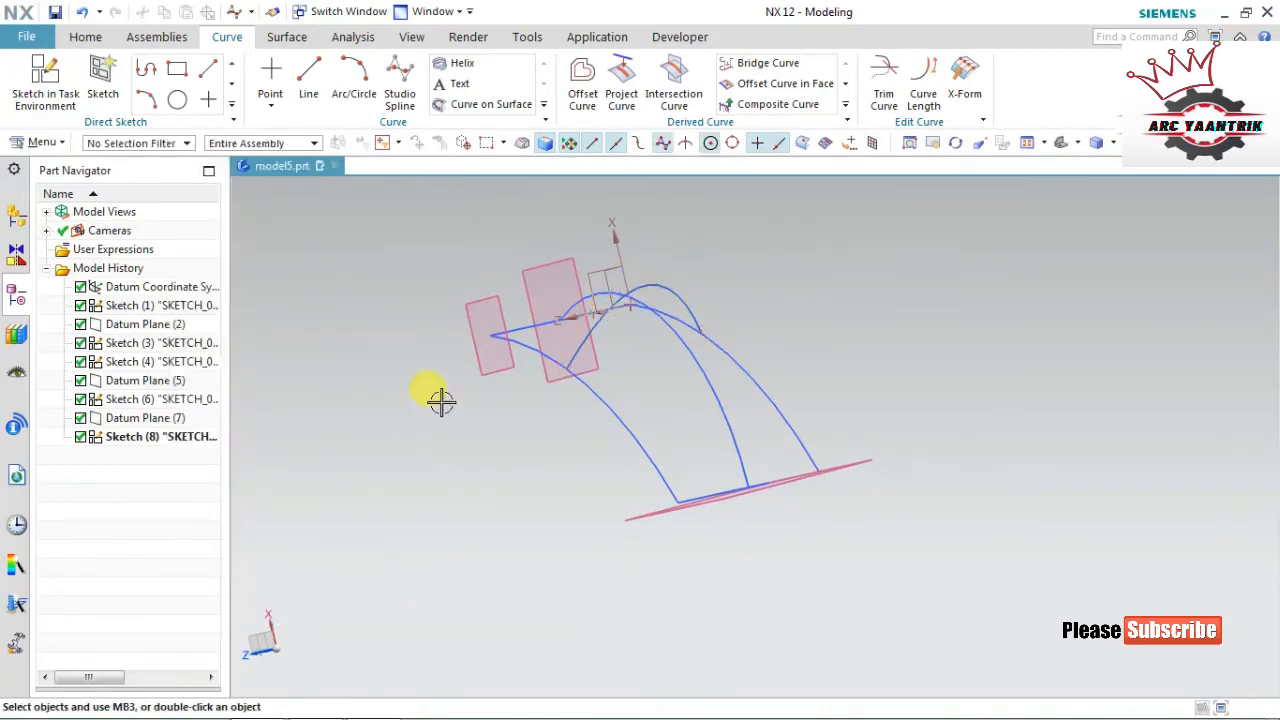
Start a Studio Surface with the upper connecting line, the cross spline and the lower connecting line as three separate section curves
middle_click_drag(434, 400, 428, 352)
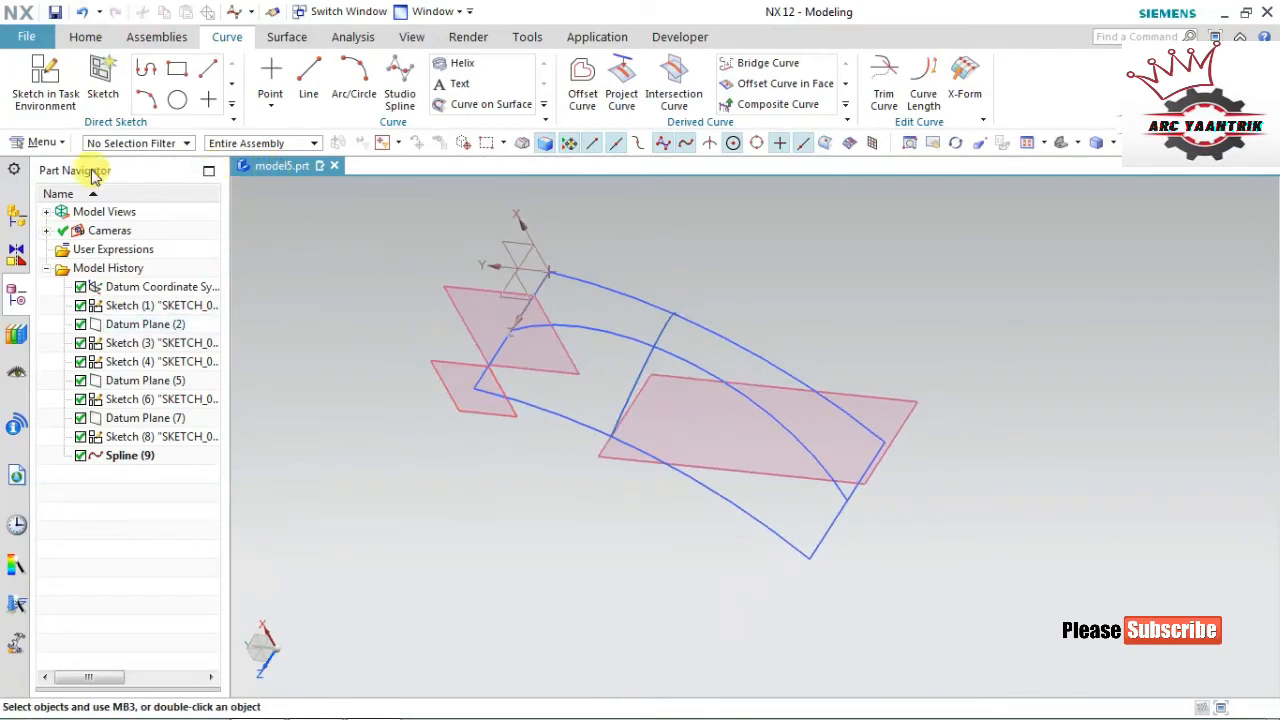
left_click(42, 142)
mouse_move(60, 234)
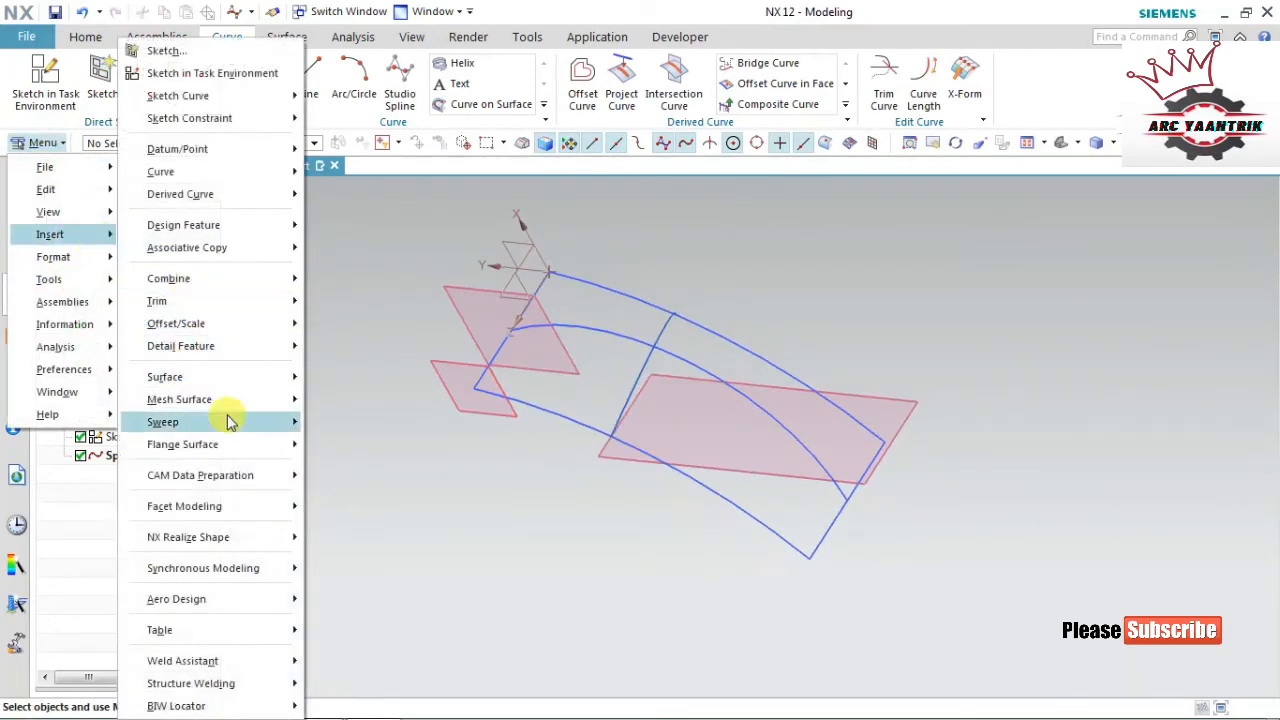
mouse_move(250, 401)
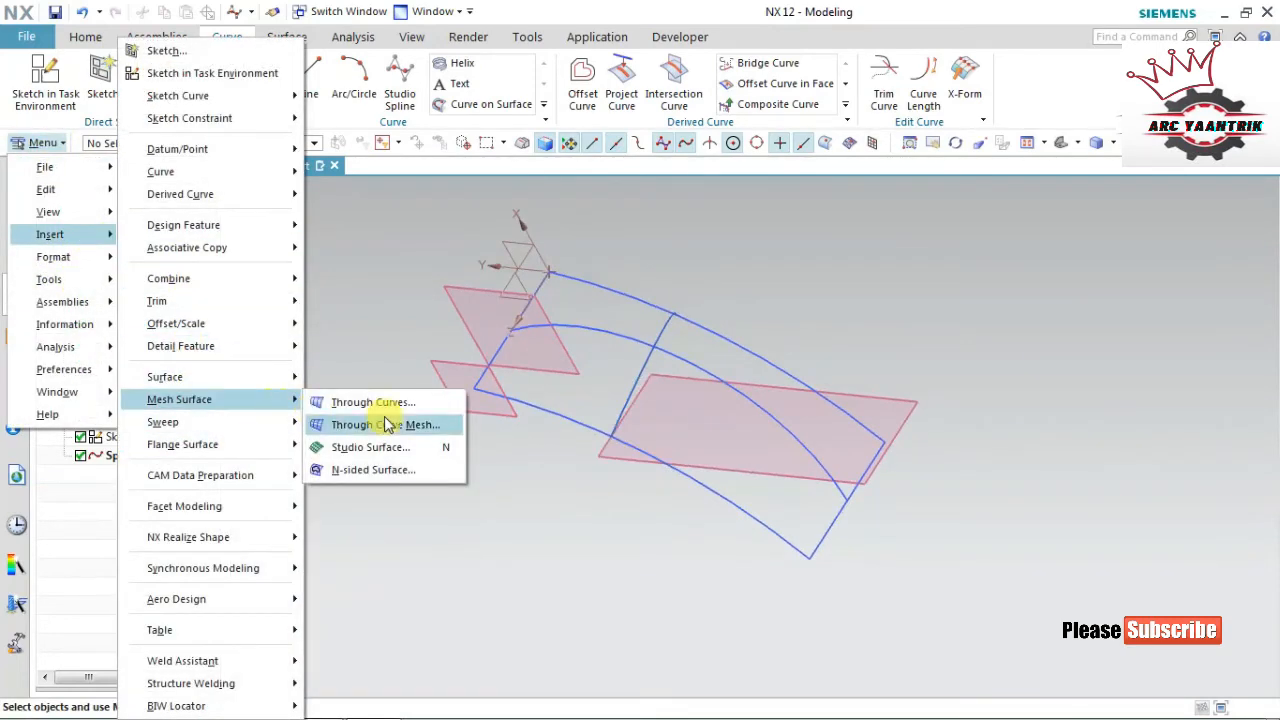
left_click(380, 447)
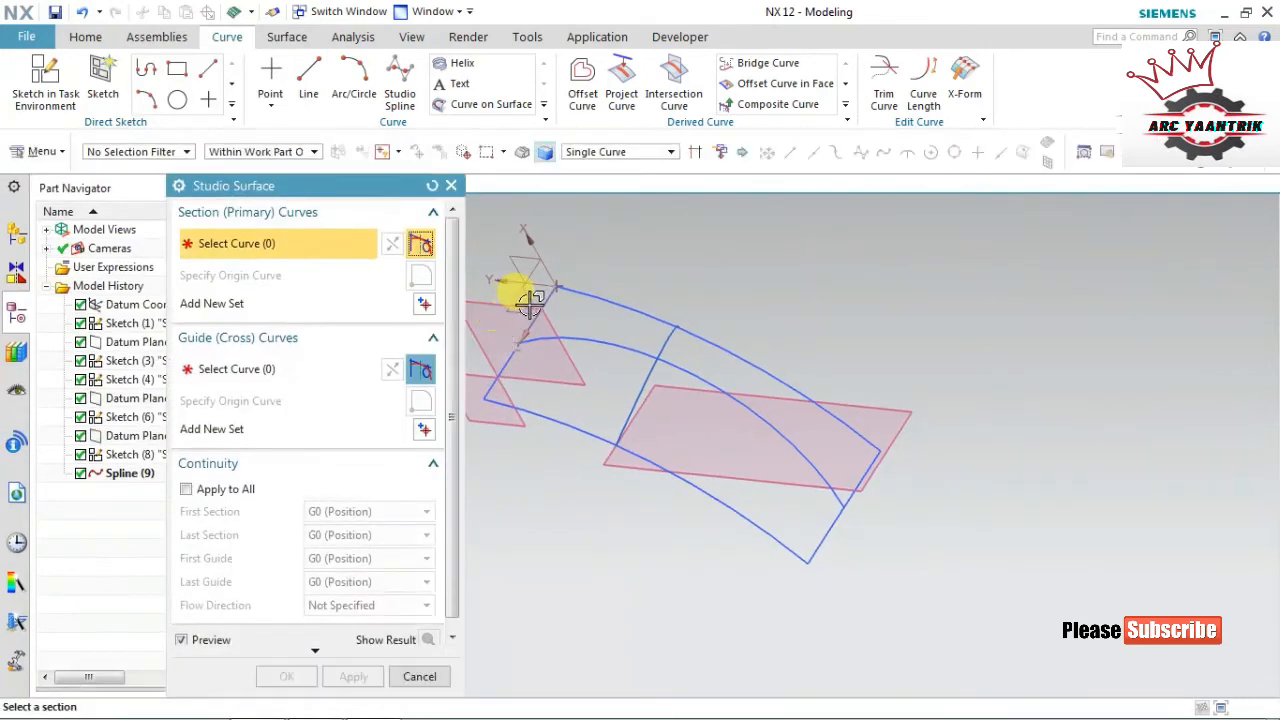
left_click(540, 310)
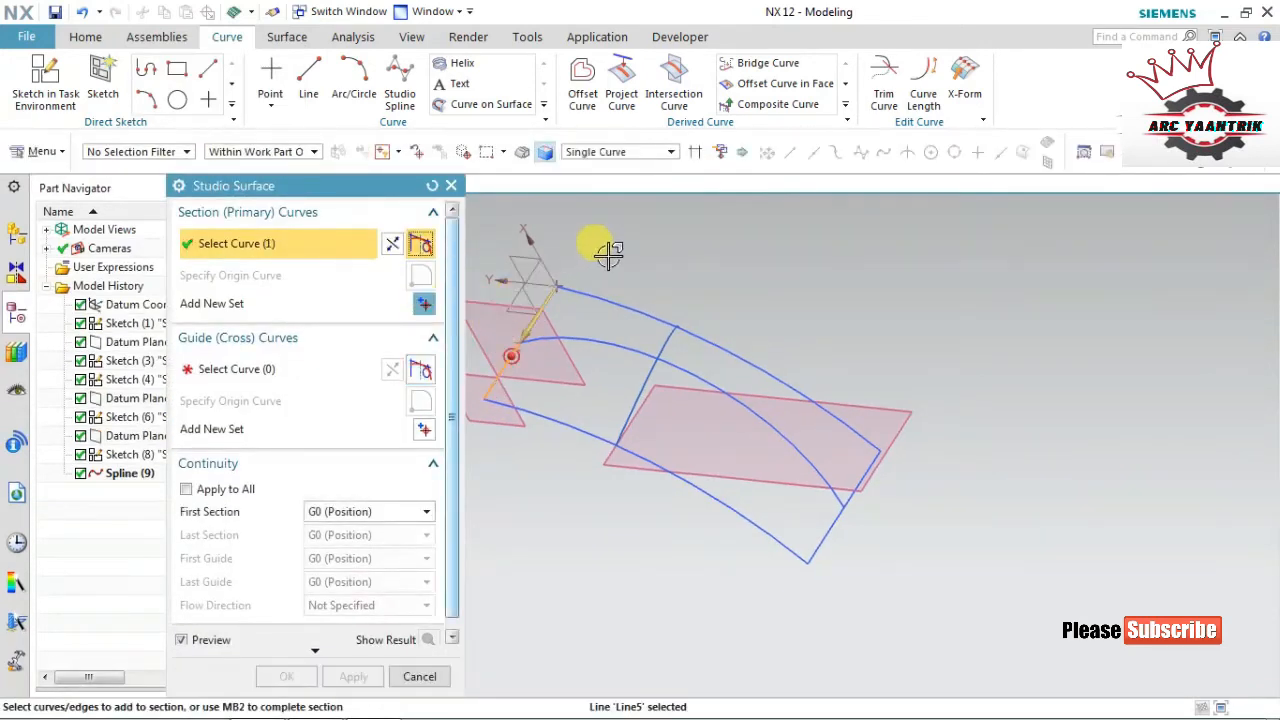
middle_click(665, 340)
left_click(668, 335)
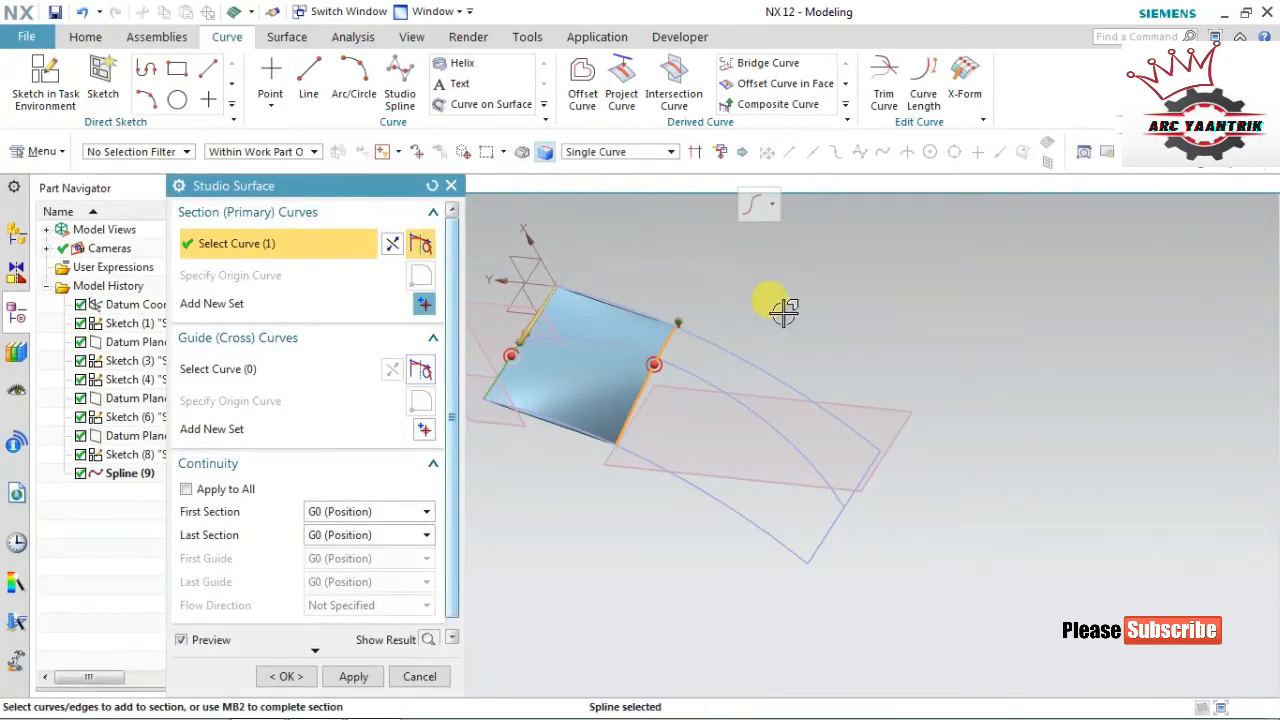
middle_click(766, 266)
left_click(866, 463)
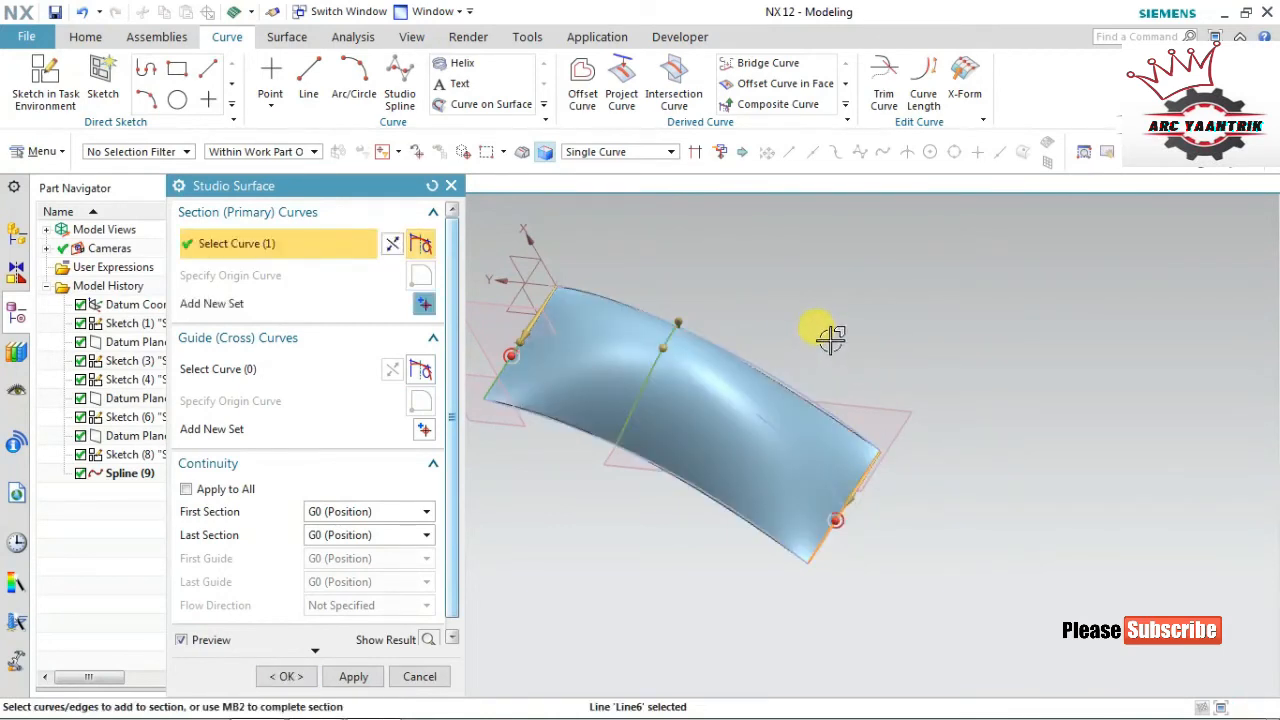
Add the outer arc from the origin as the first guide curve of the Studio Surface
middle_click_drag(829, 337, 762, 343)
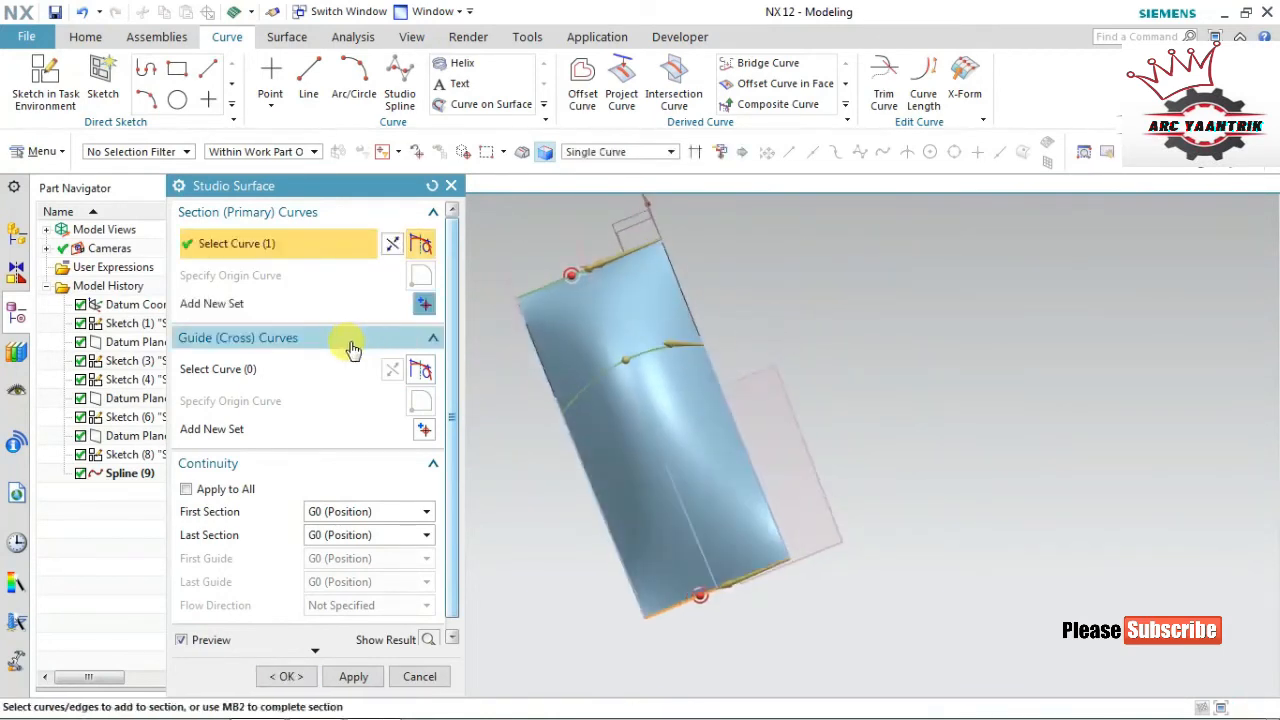
left_click(300, 369)
left_click(666, 271)
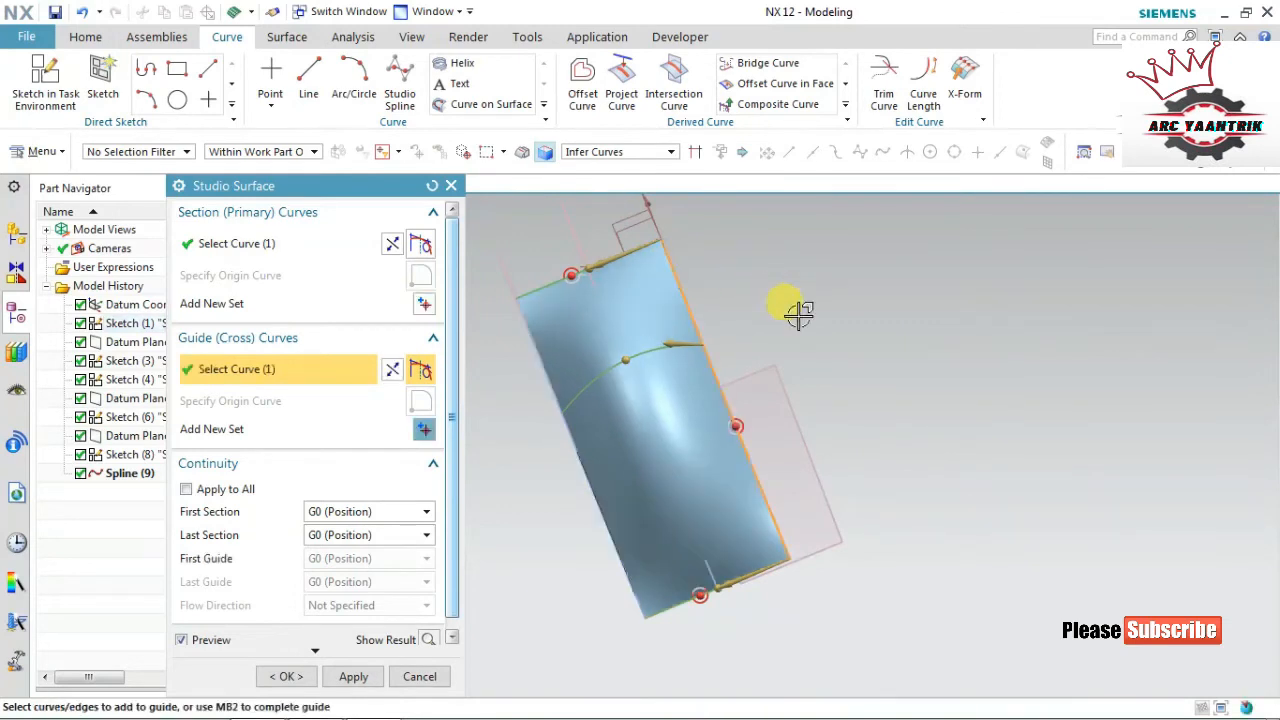
middle_click_drag(817, 320, 848, 301)
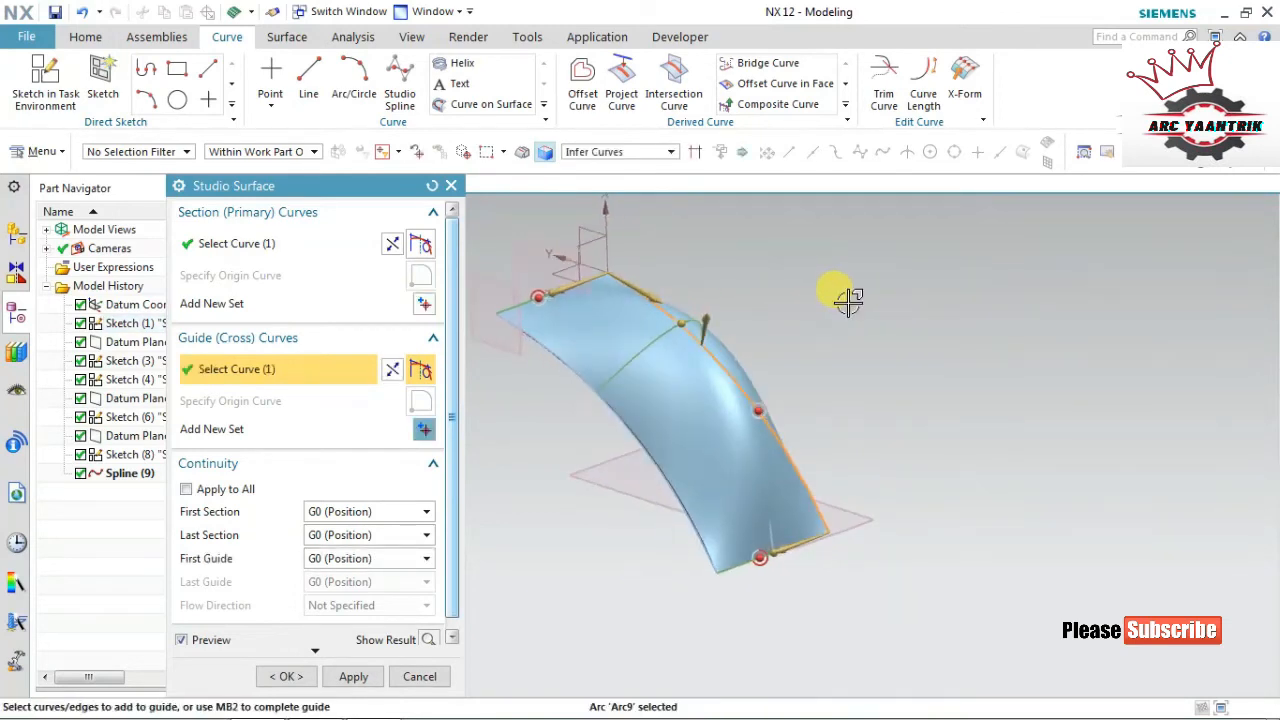
middle_click(849, 304)
Try the middle arc as the second guide curve, and deselect it again
middle_click_drag(530, 451, 594, 364)
left_click(749, 349)
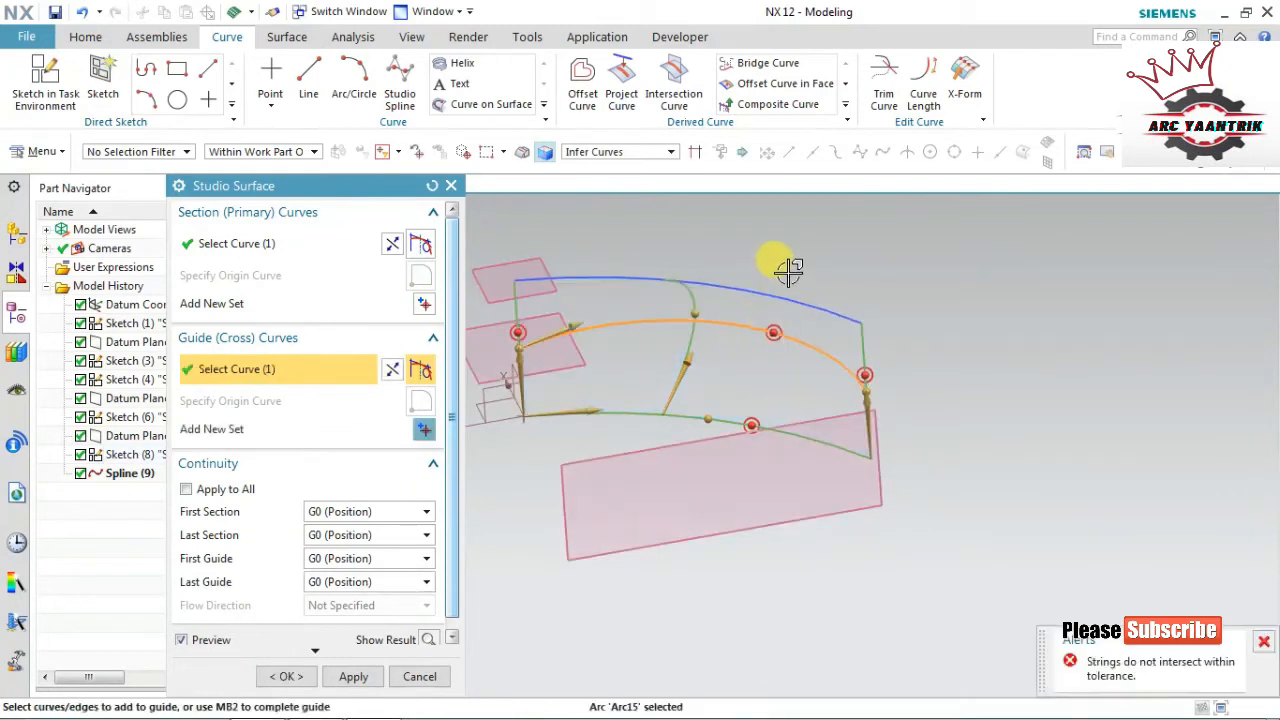
middle_click_drag(777, 266, 712, 375)
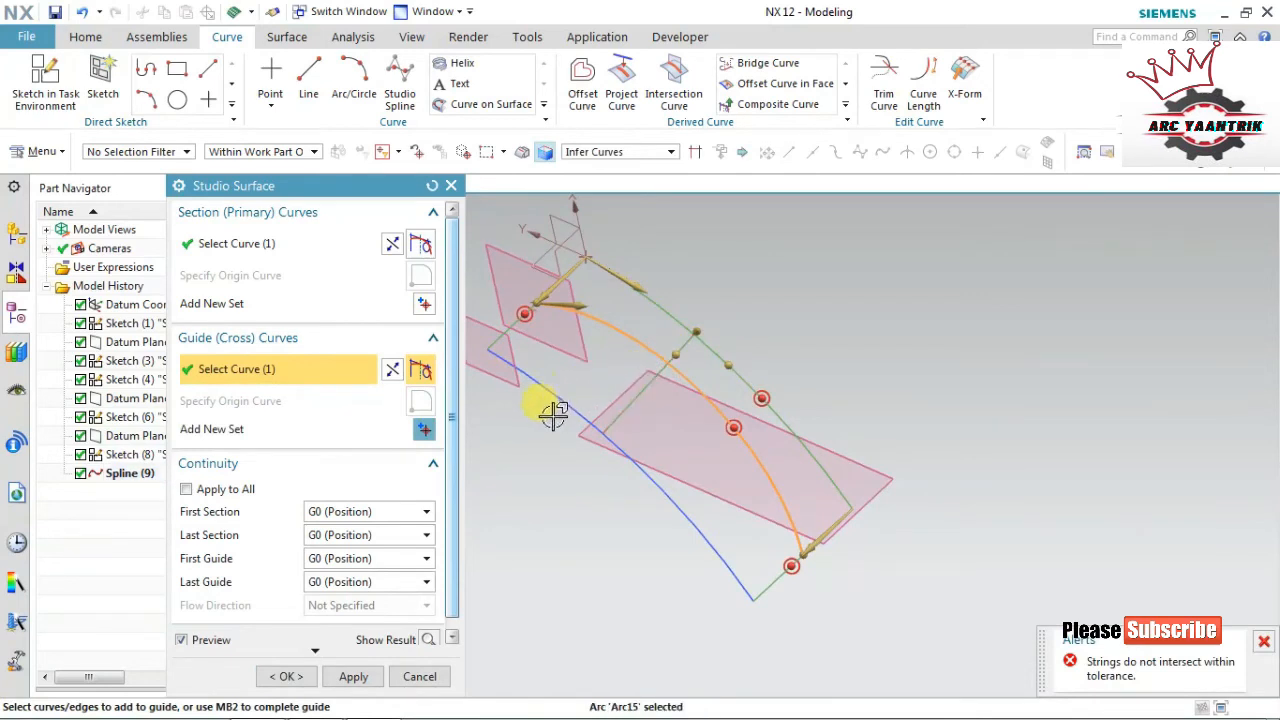
scroll(457, 440, "down", 1)
scroll(450, 428, "up", 1)
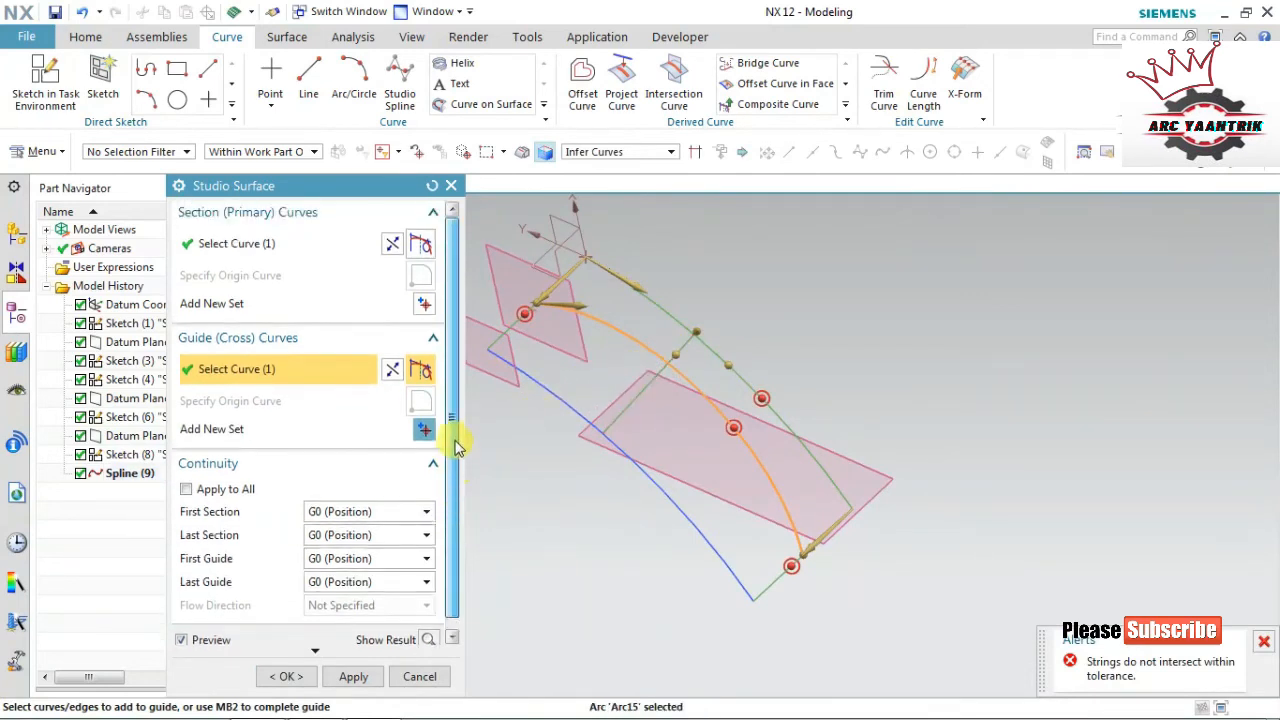
left_click(601, 314, "shift")
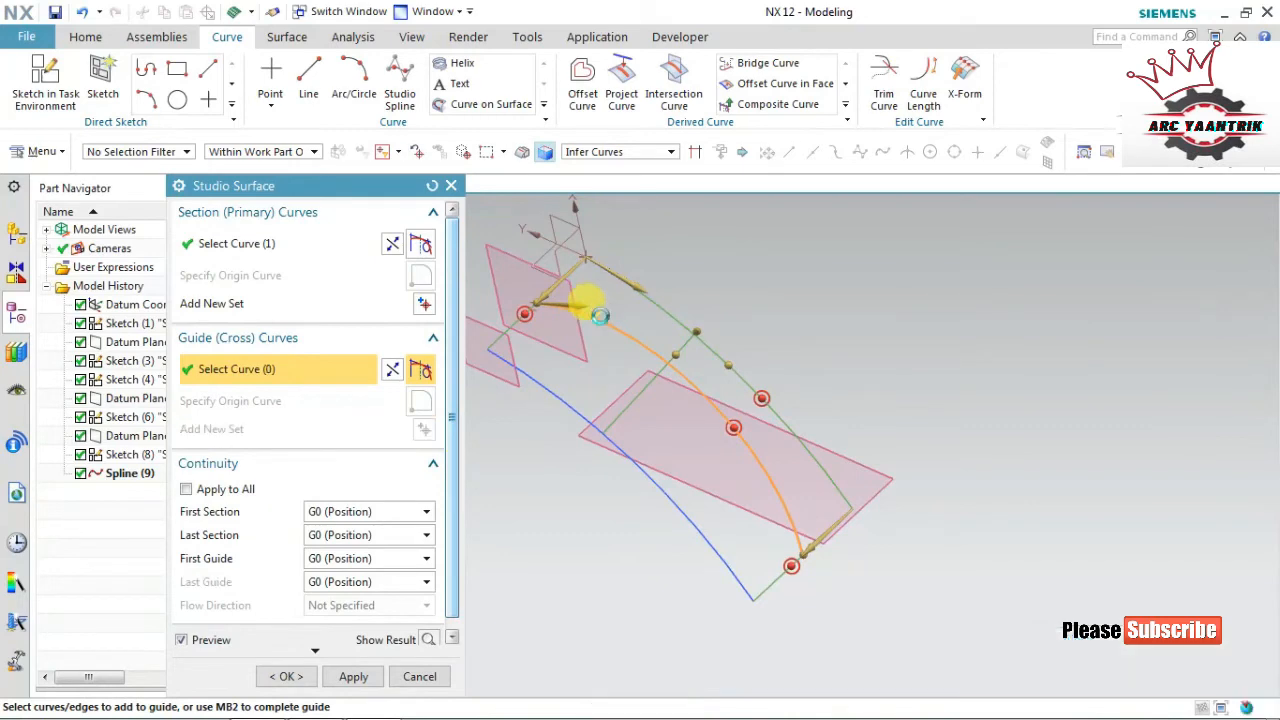
Use the opposite outer arc as the second guide curve, create the Studio Surface and inspect its shape
left_click(517, 374)
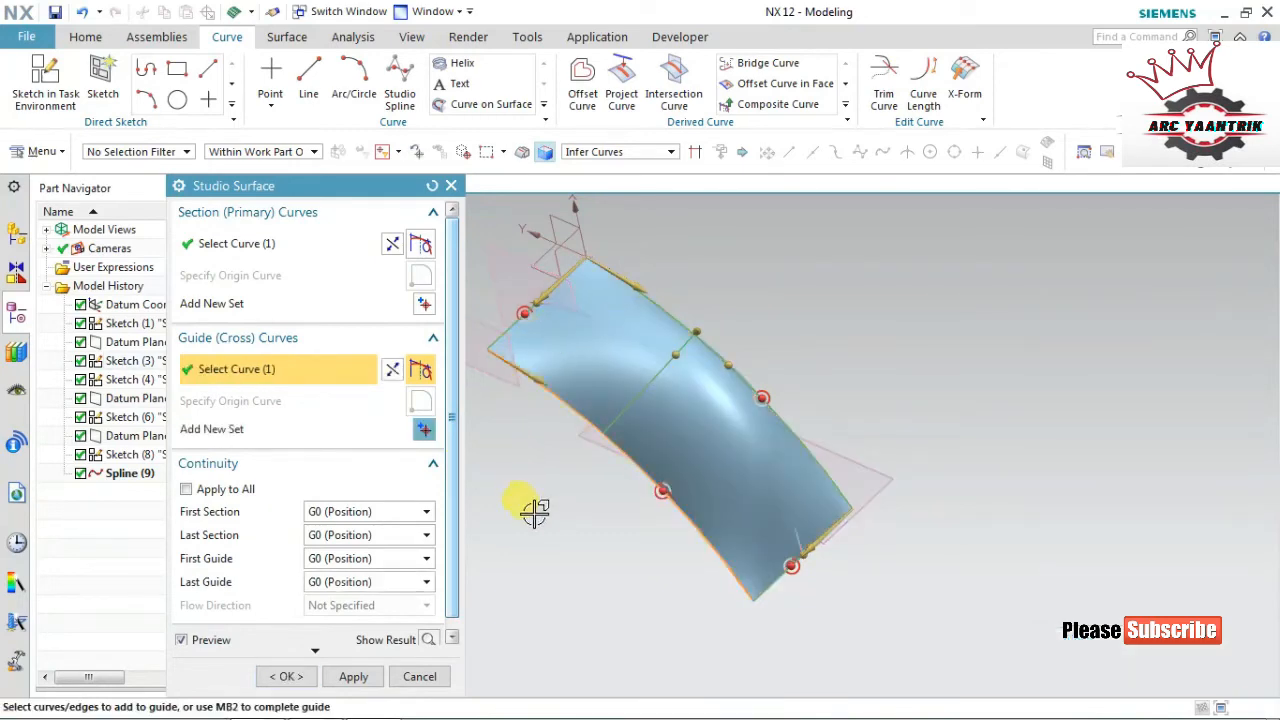
middle_click_drag(531, 509, 590, 500)
left_click(286, 677)
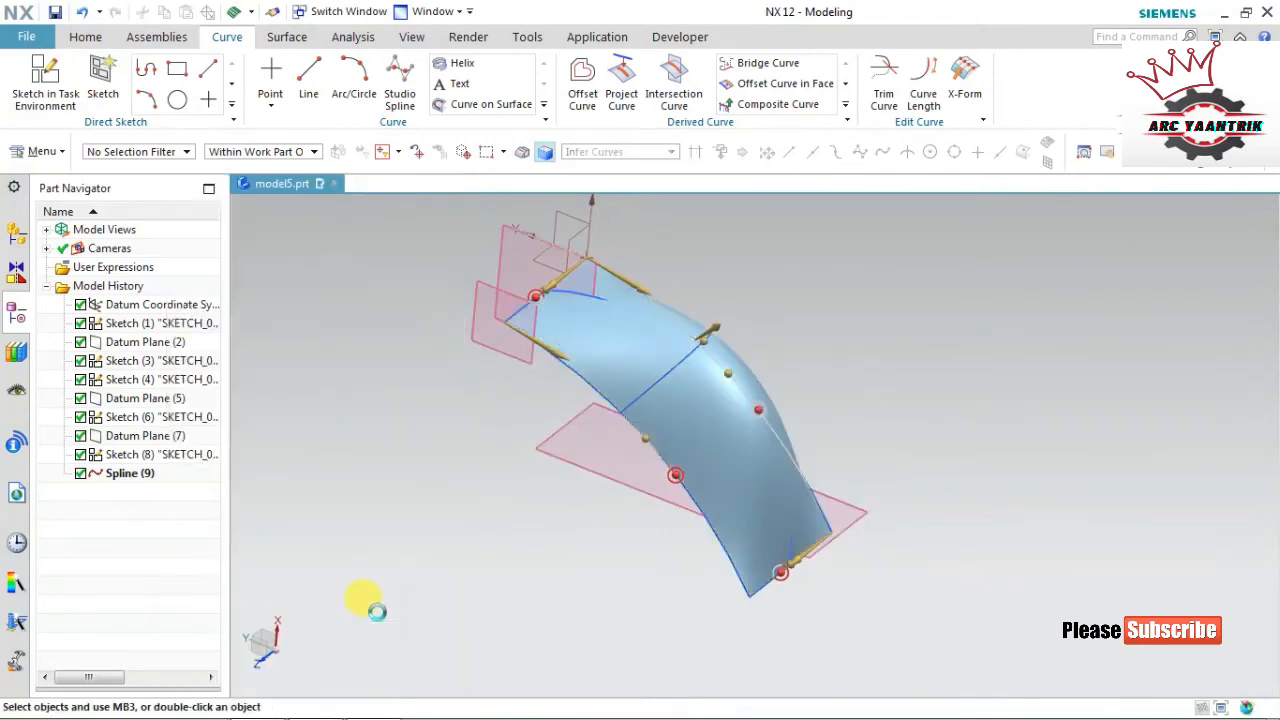
middle_click_drag(429, 509, 449, 462)
middle_click_drag(492, 472, 459, 507)
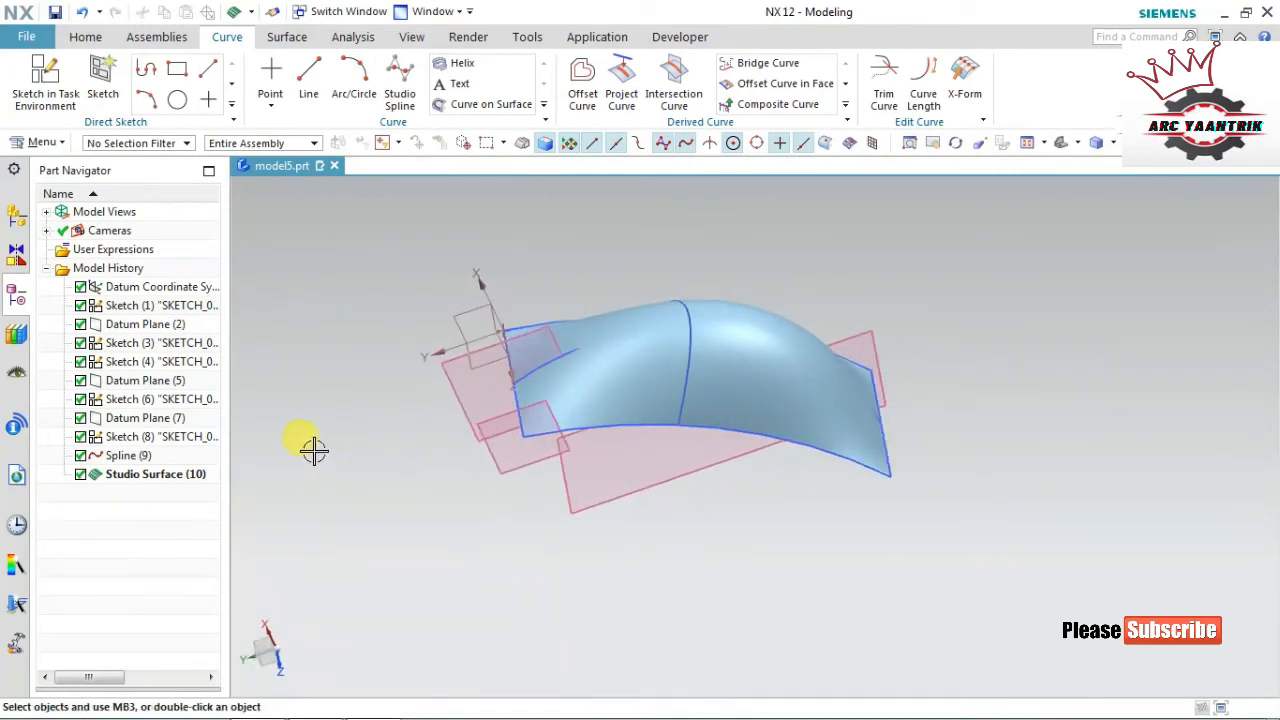
left_click(376, 471)
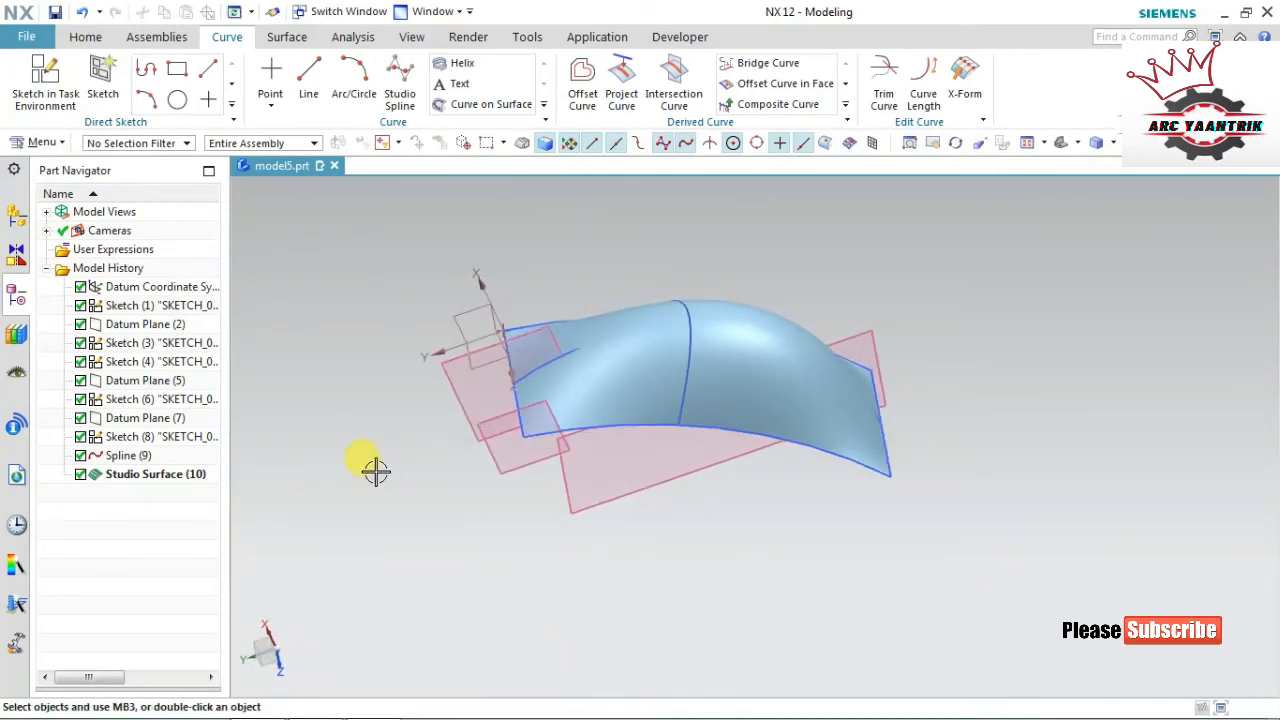
Delete all sketches, datum planes, the spline and the Studio Surface from the model history, keeping only the datum coordinate system
left_click(168, 311)
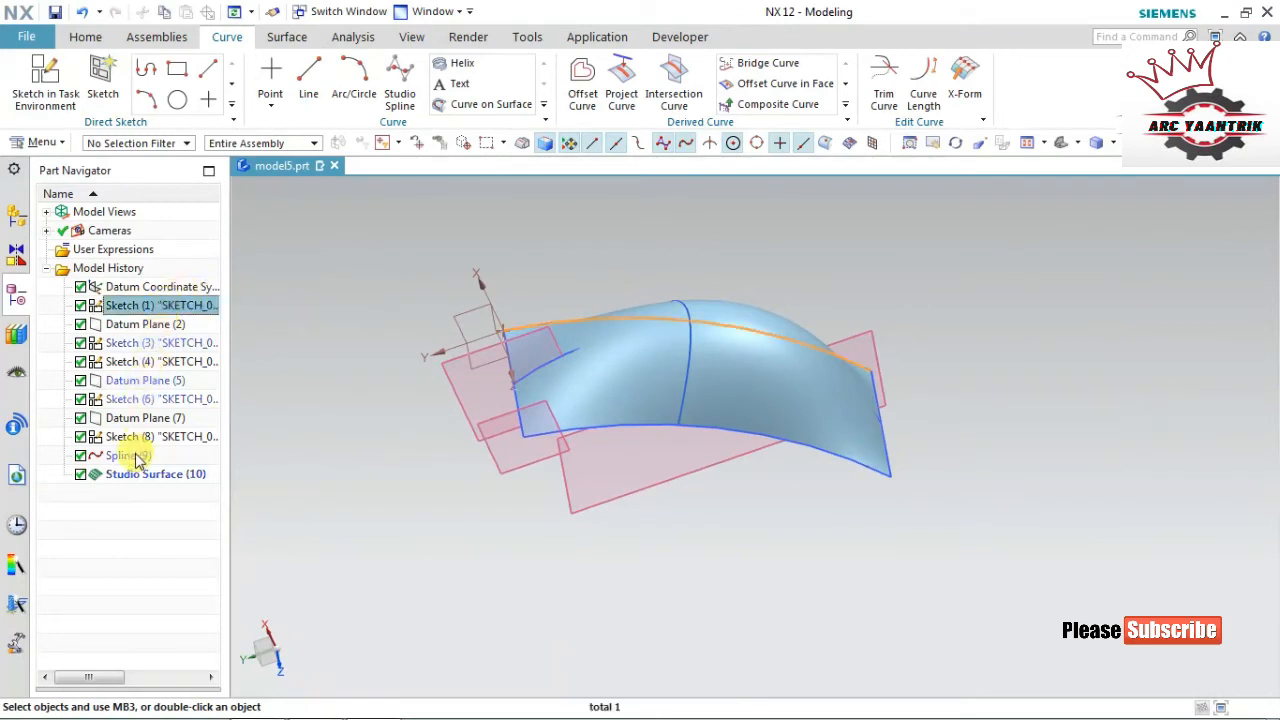
left_click(141, 483, "shift")
right_click(143, 480)
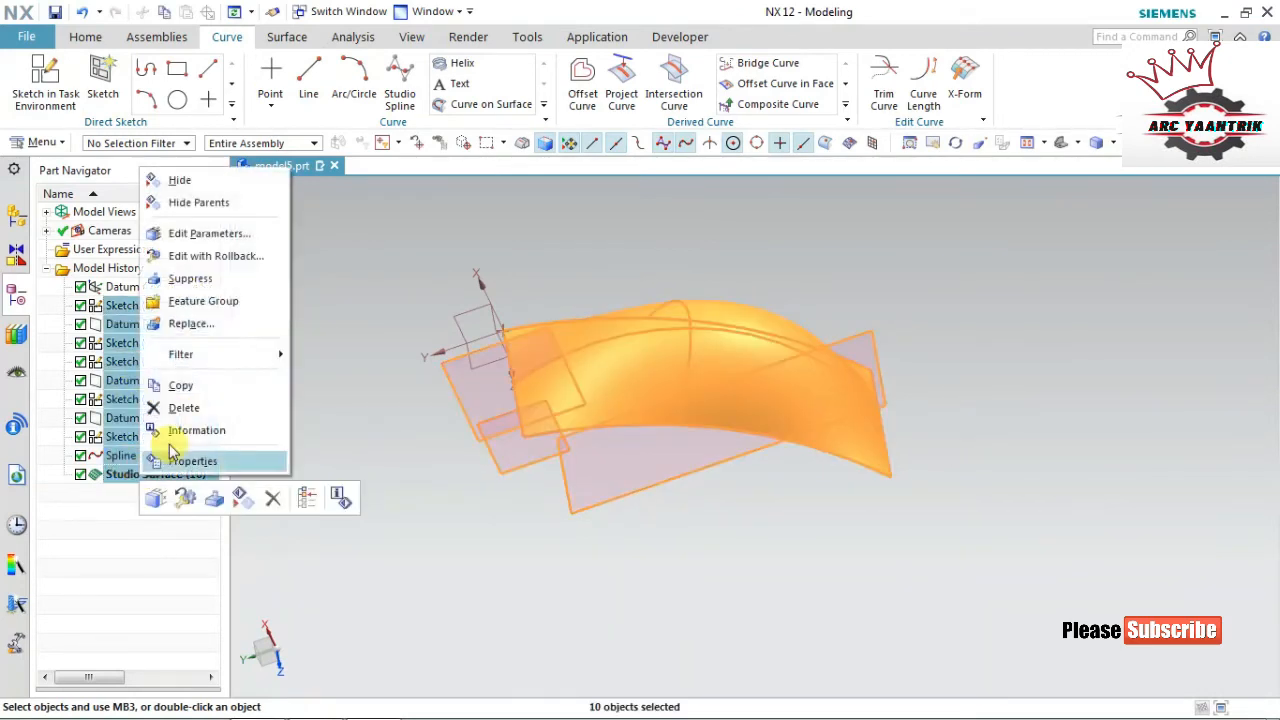
left_click(195, 407)
mouse_move(372, 355)
middle_mouse_down()
mouse_move(463, 371)
mouse_move(474, 394)
middle_mouse_up()
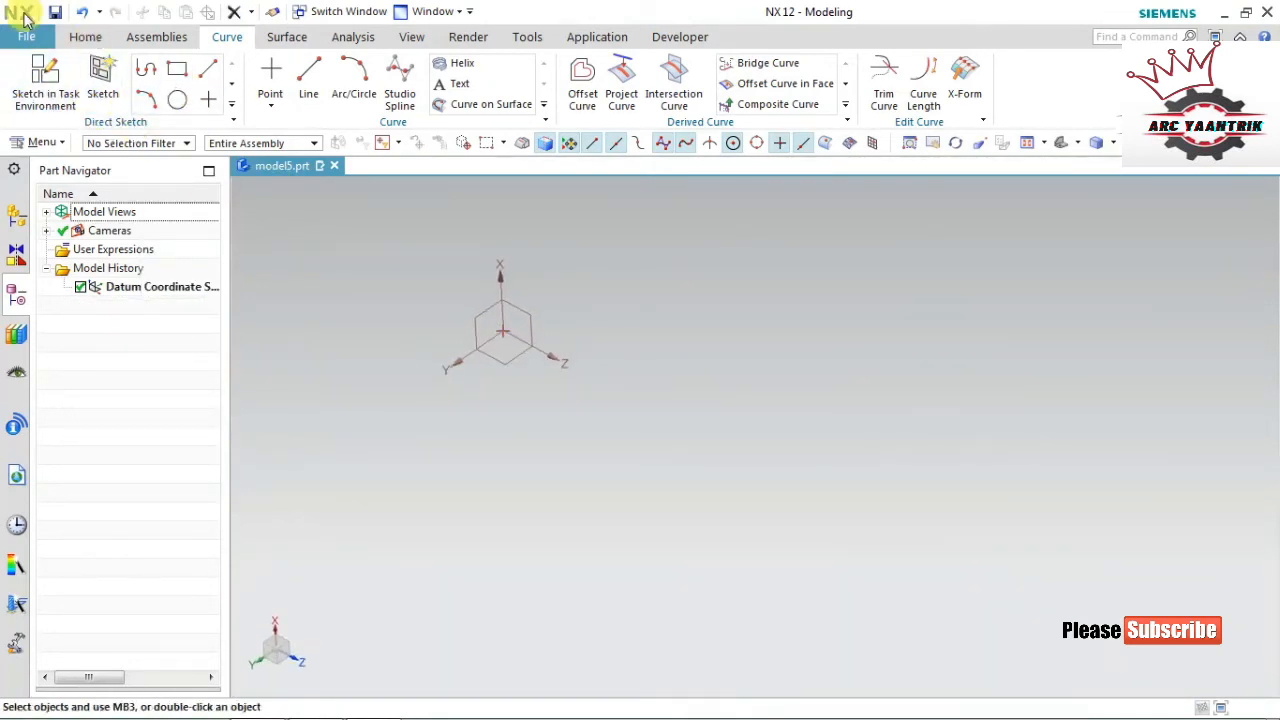
Create three datum planes offset from the XZ plane at 60 mm spacing
left_click(80, 40)
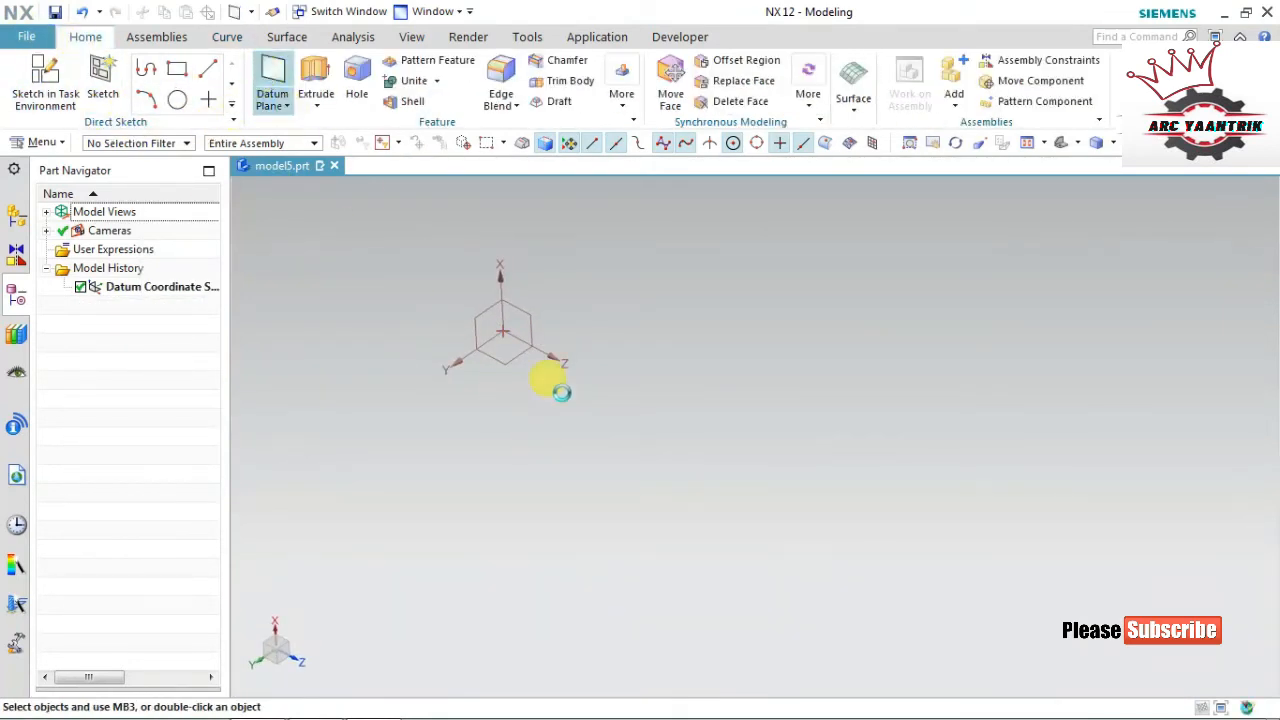
left_click(538, 325)
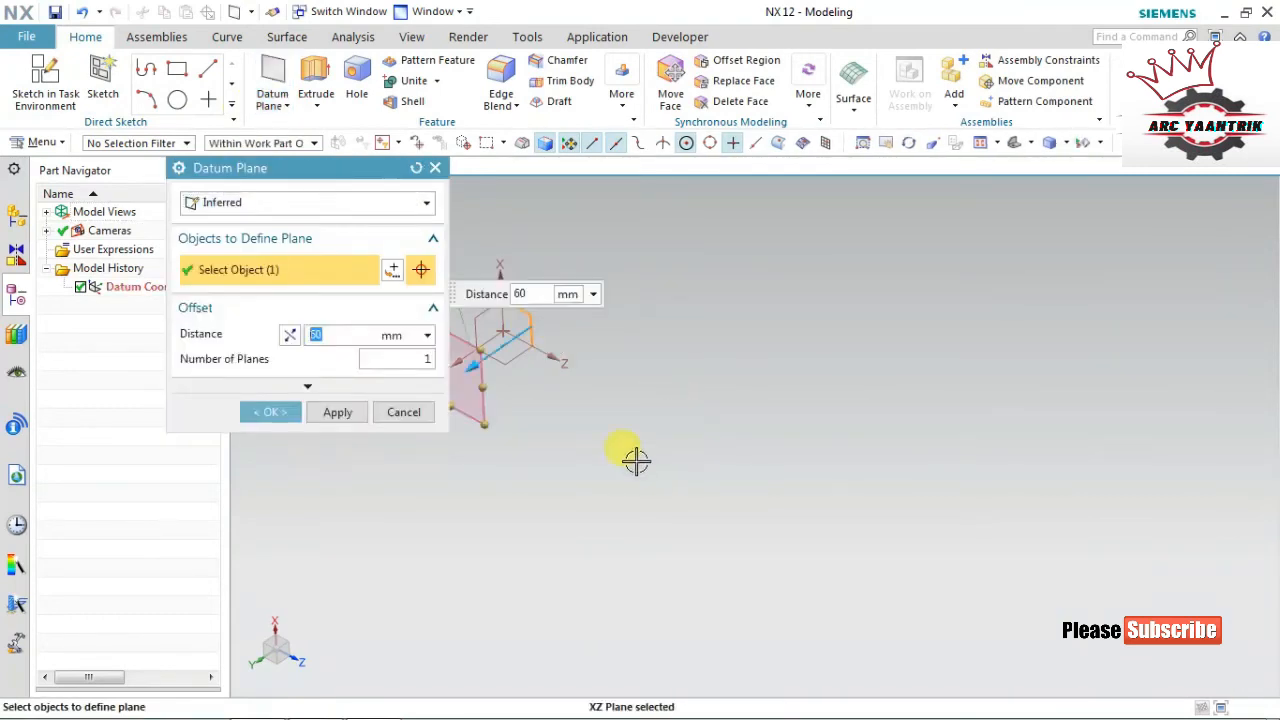
double_click(428, 358)
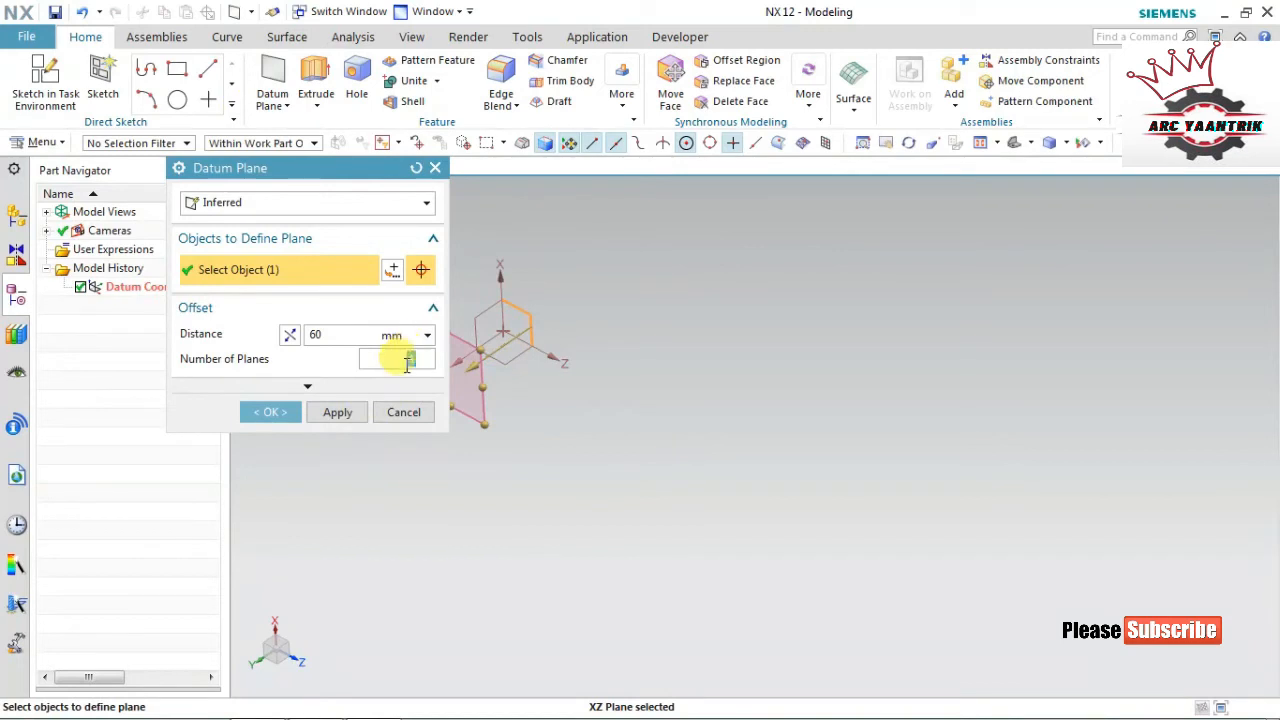
type("3")
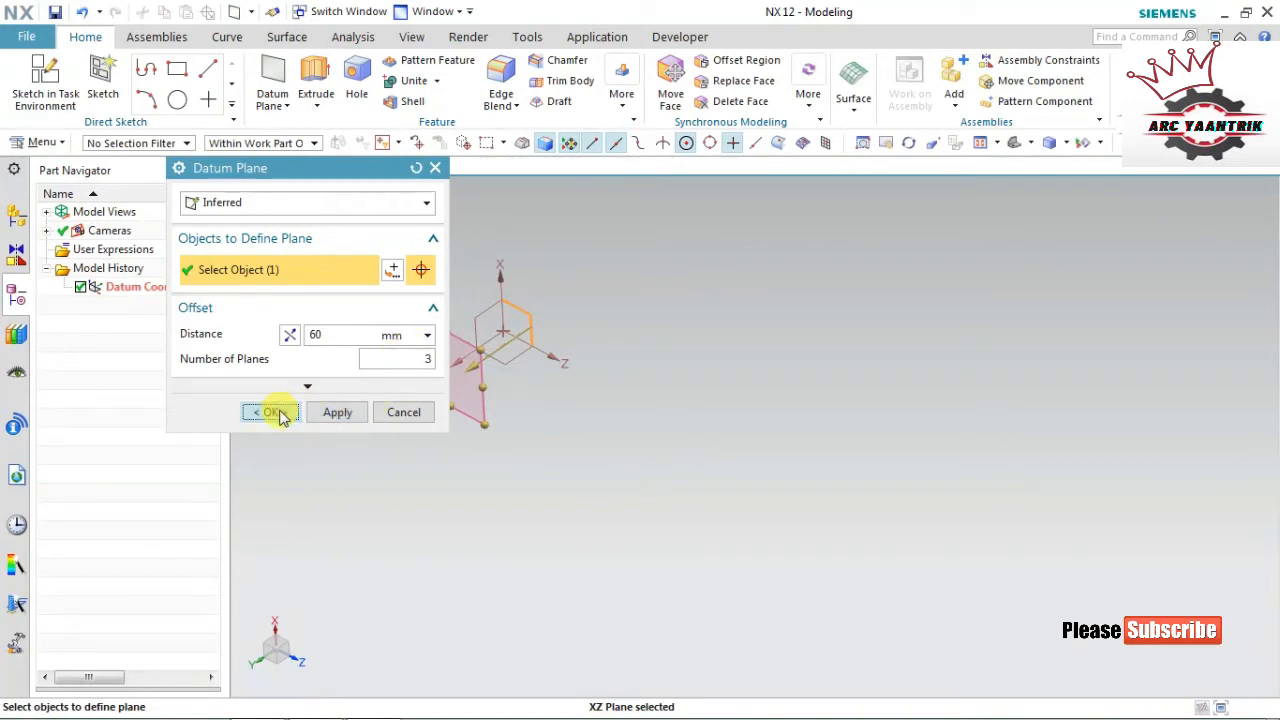
left_click(272, 412)
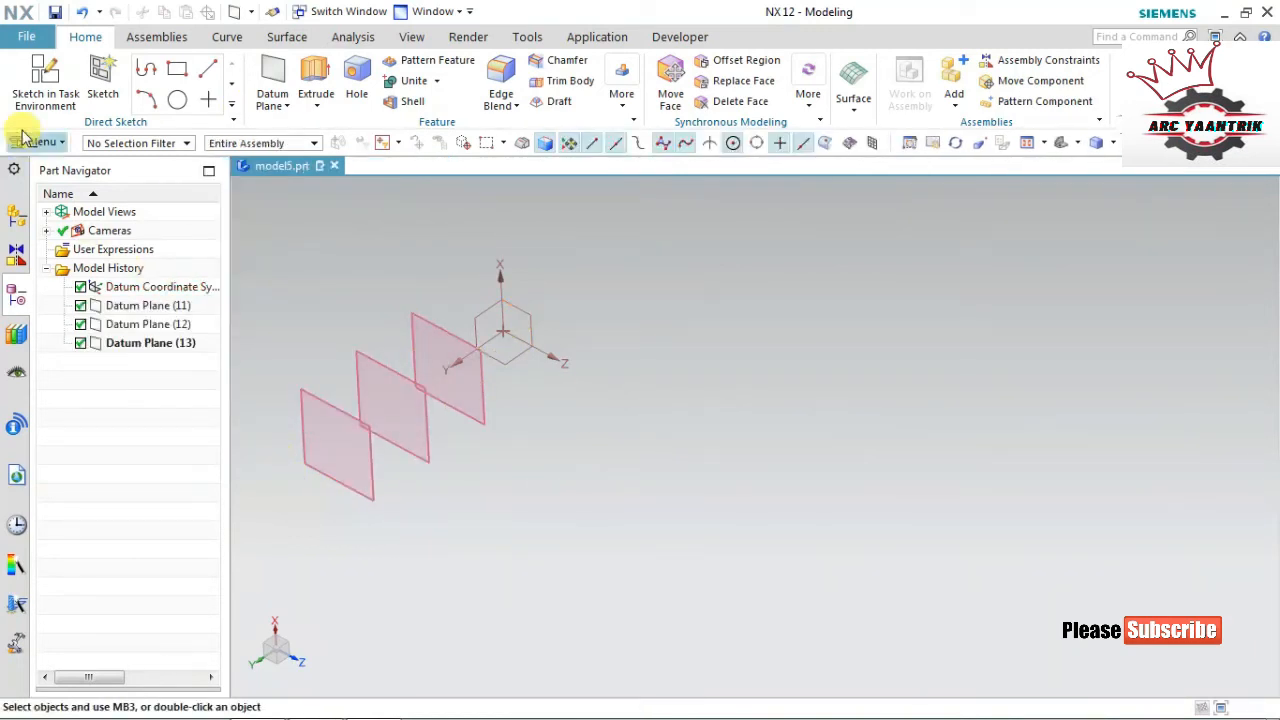
Sketch an open hat-shaped line profile on the XZ plane, starting at the origin with a horizontal top about 7 mm long, and finish the sketch
left_click(44, 80)
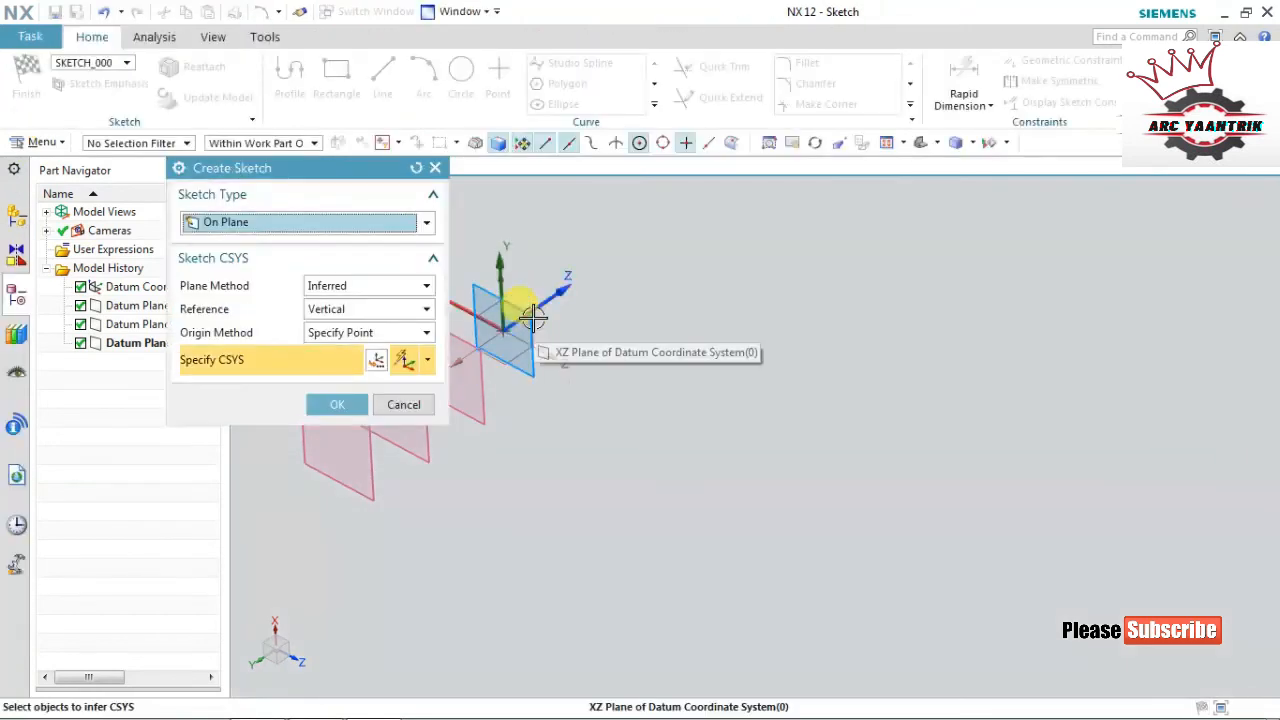
left_click(533, 316)
middle_click(657, 380)
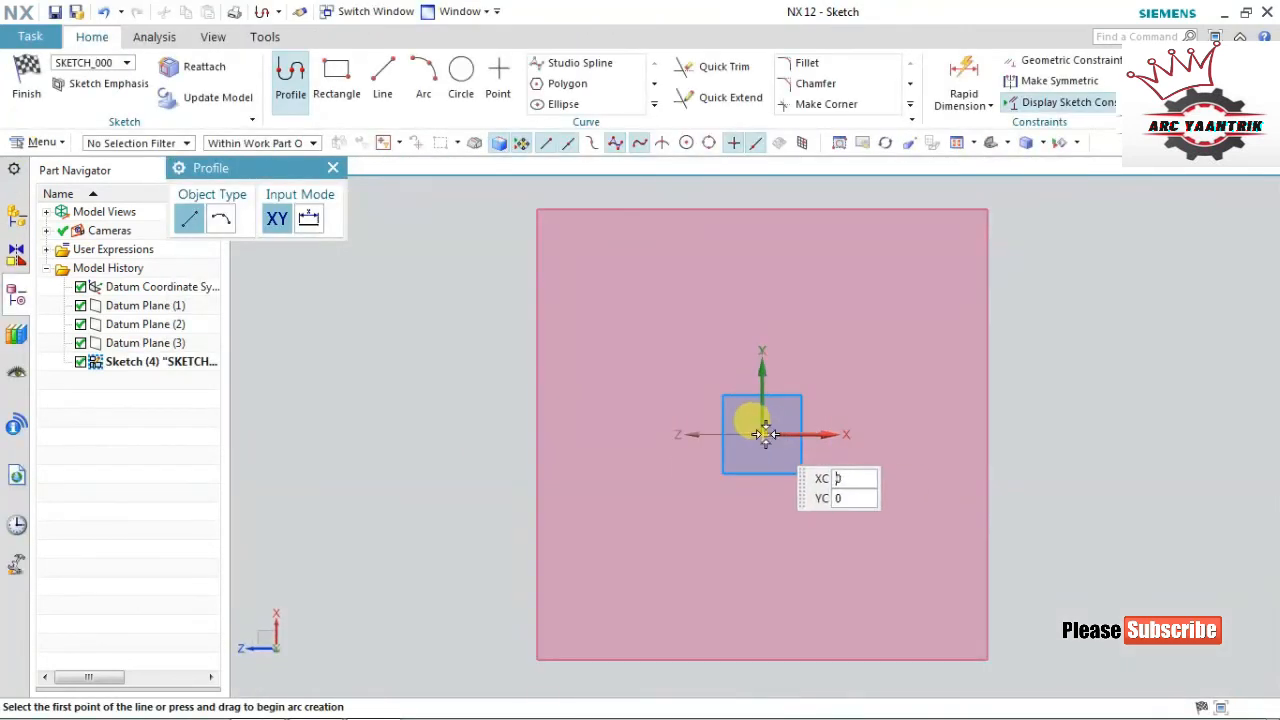
left_click(763, 434)
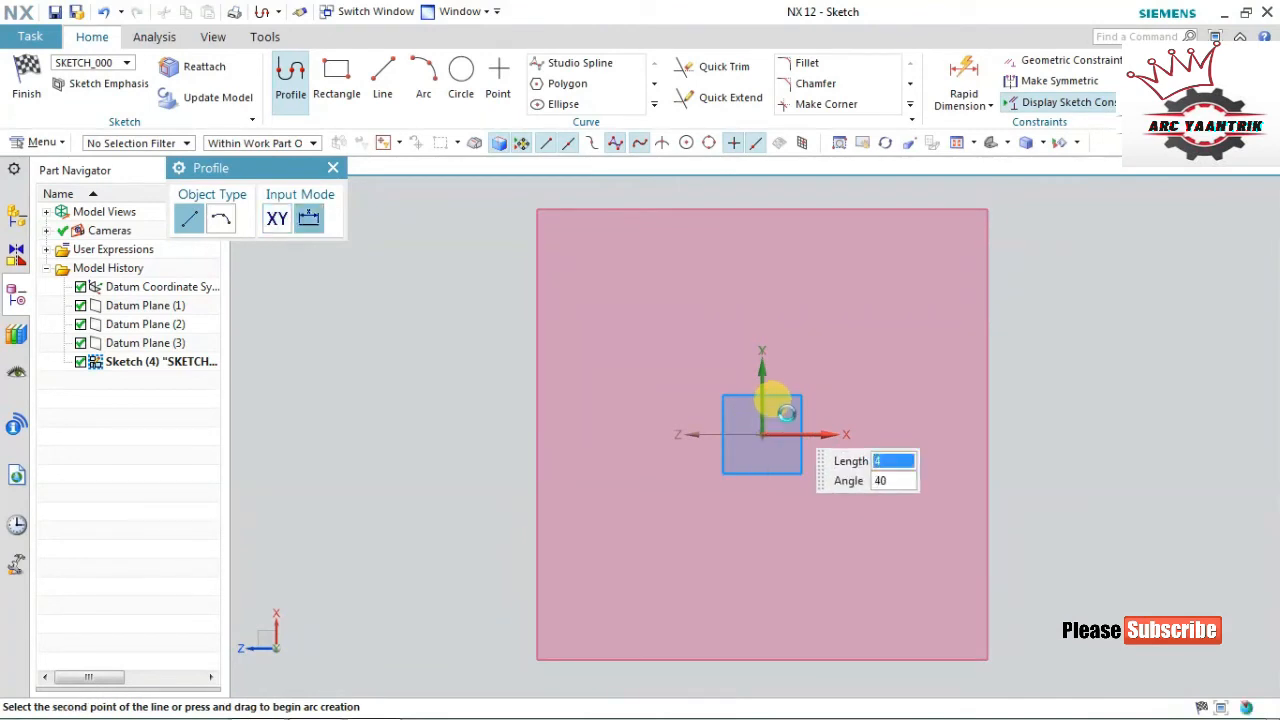
scroll(787, 412, "up", 2)
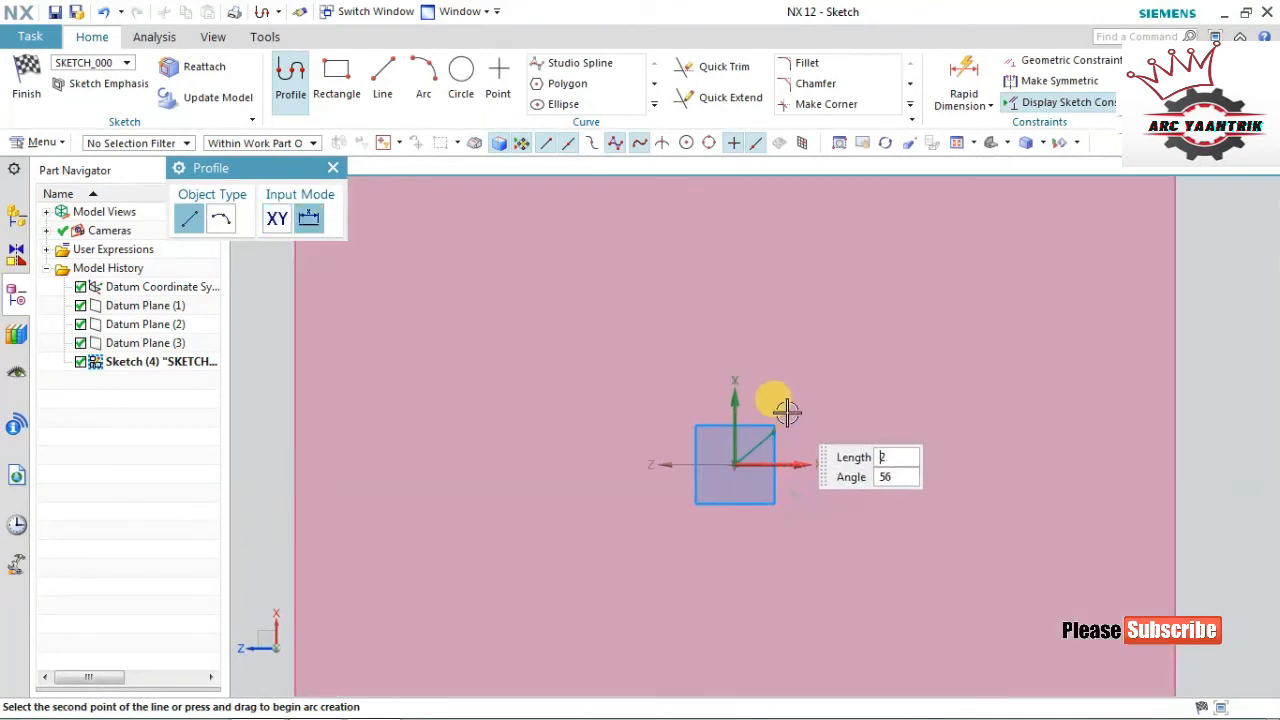
type("7")
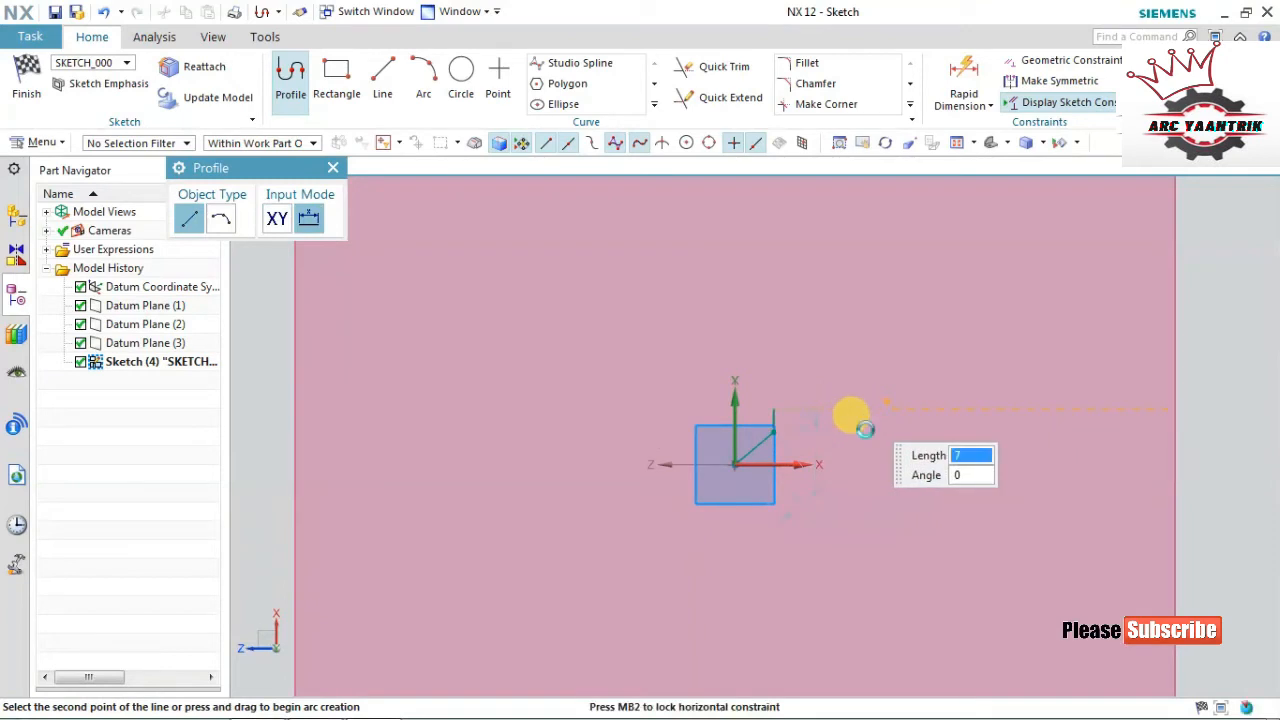
key("Return")
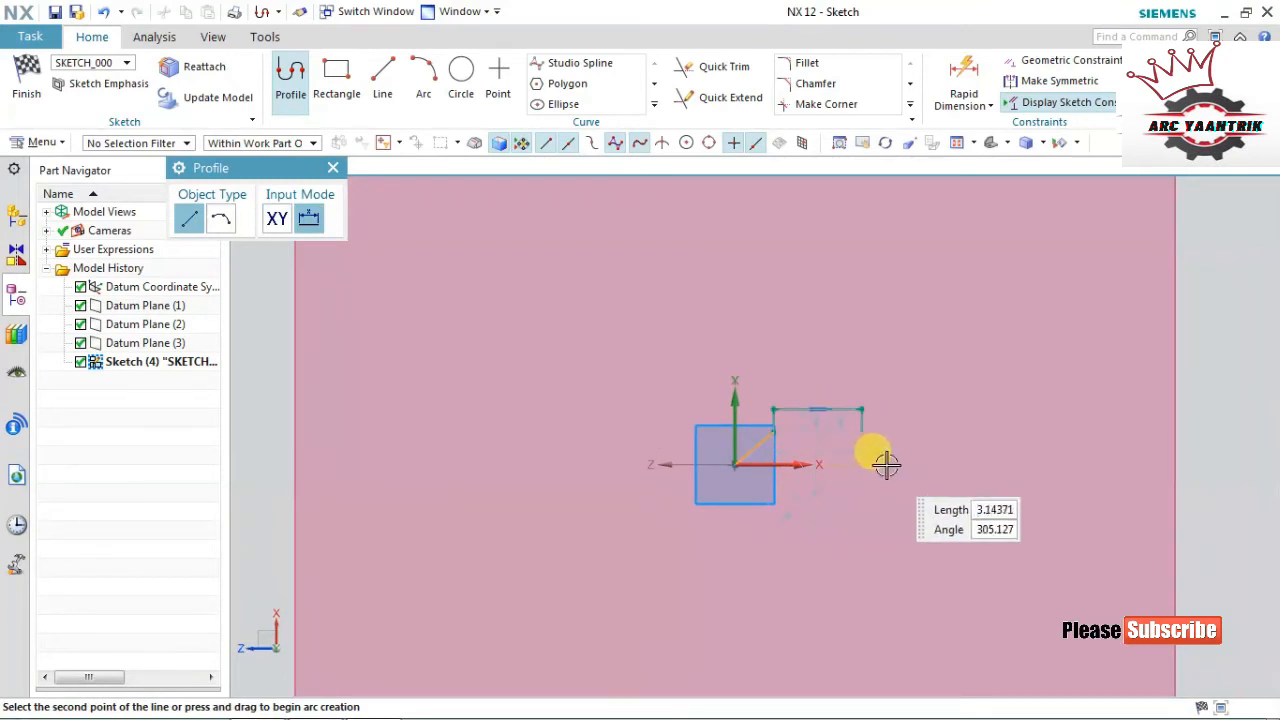
left_click(894, 469)
middle_click(1040, 455)
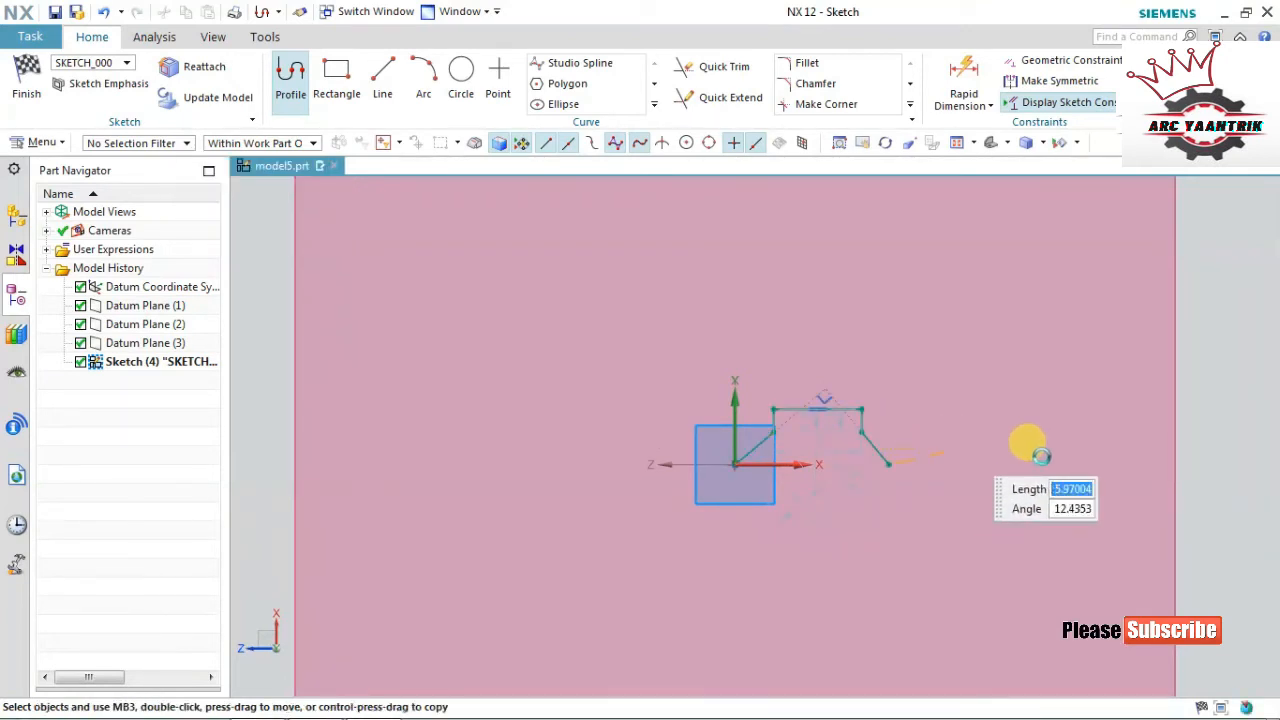
left_click(22, 88)
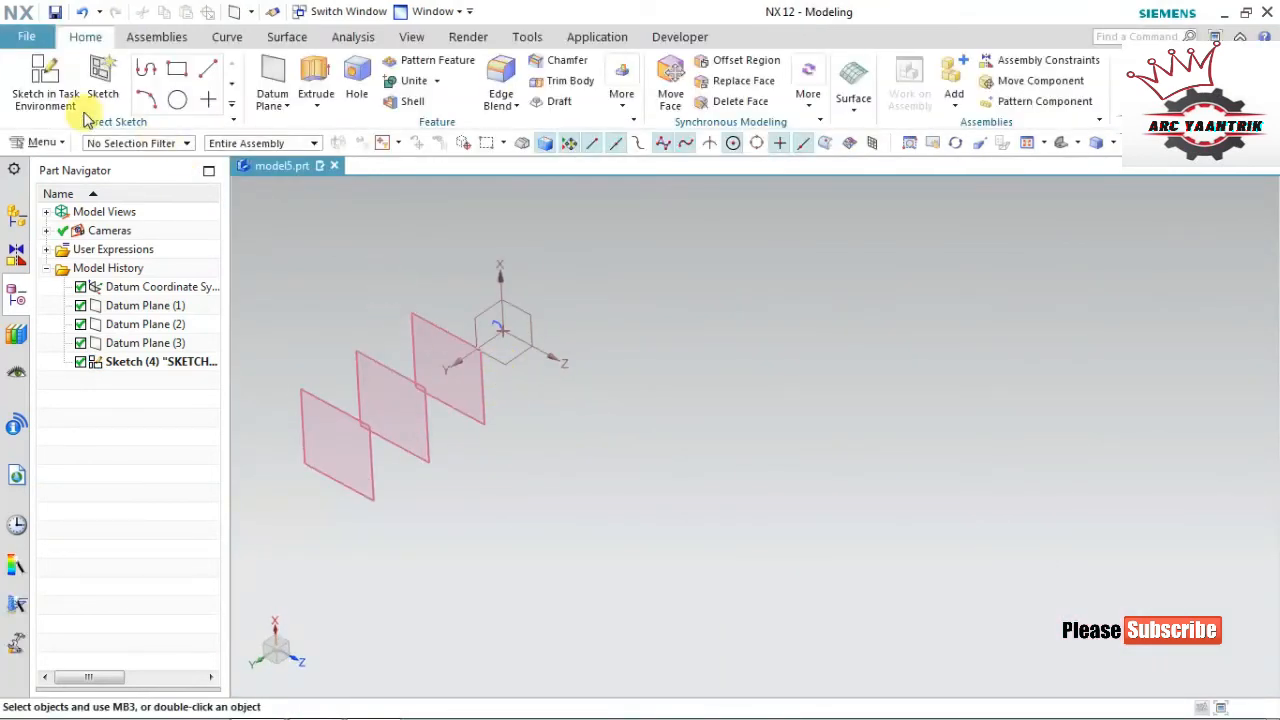
Sketch an open trapezoidal line profile on the first offset plane, starting at the origin with a final sloped line about 9 mm long, and finish the sketch
left_click(43, 84)
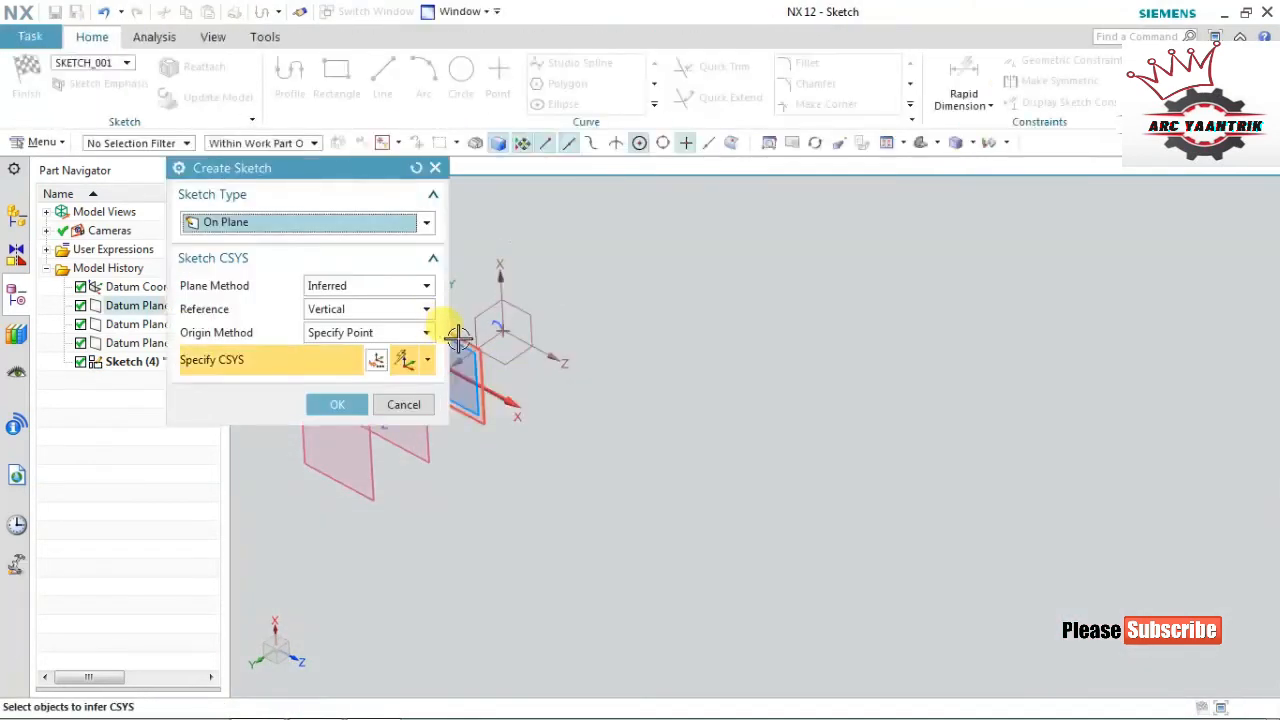
left_click(491, 337)
middle_click(600, 385)
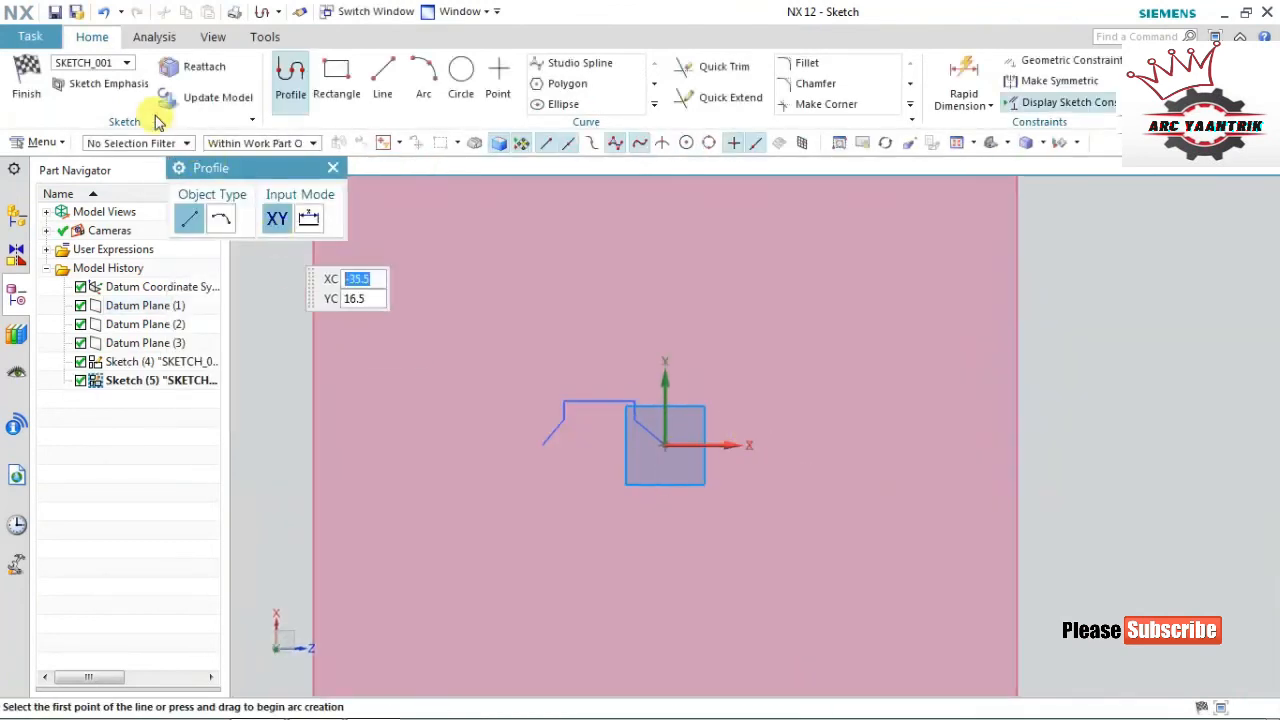
left_click(666, 444)
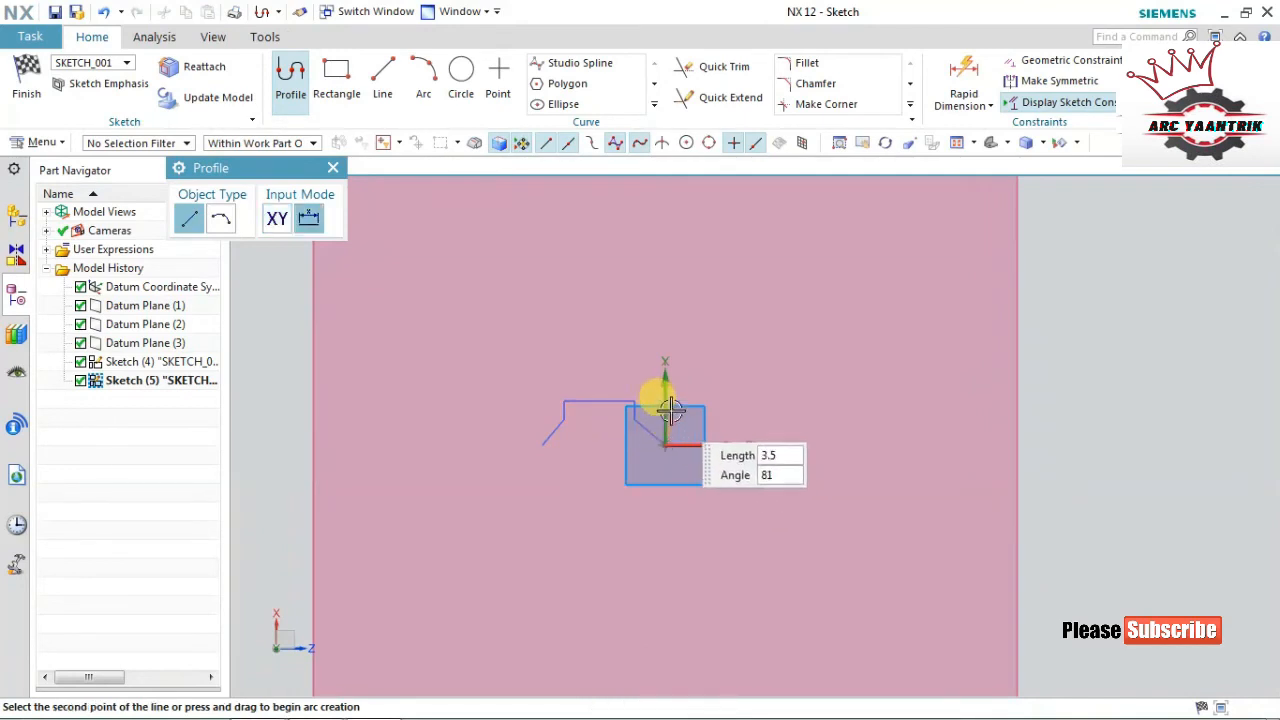
left_click(629, 373)
left_click(564, 370)
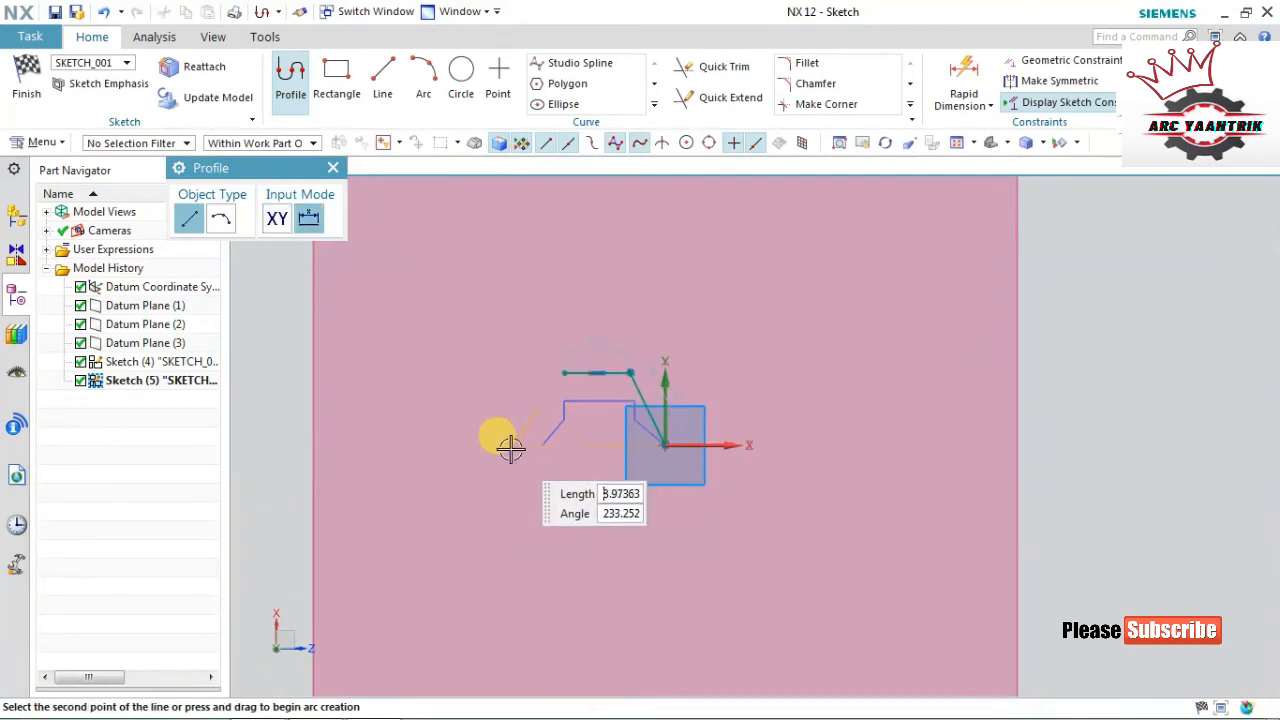
left_click(513, 441)
left_click(26, 90)
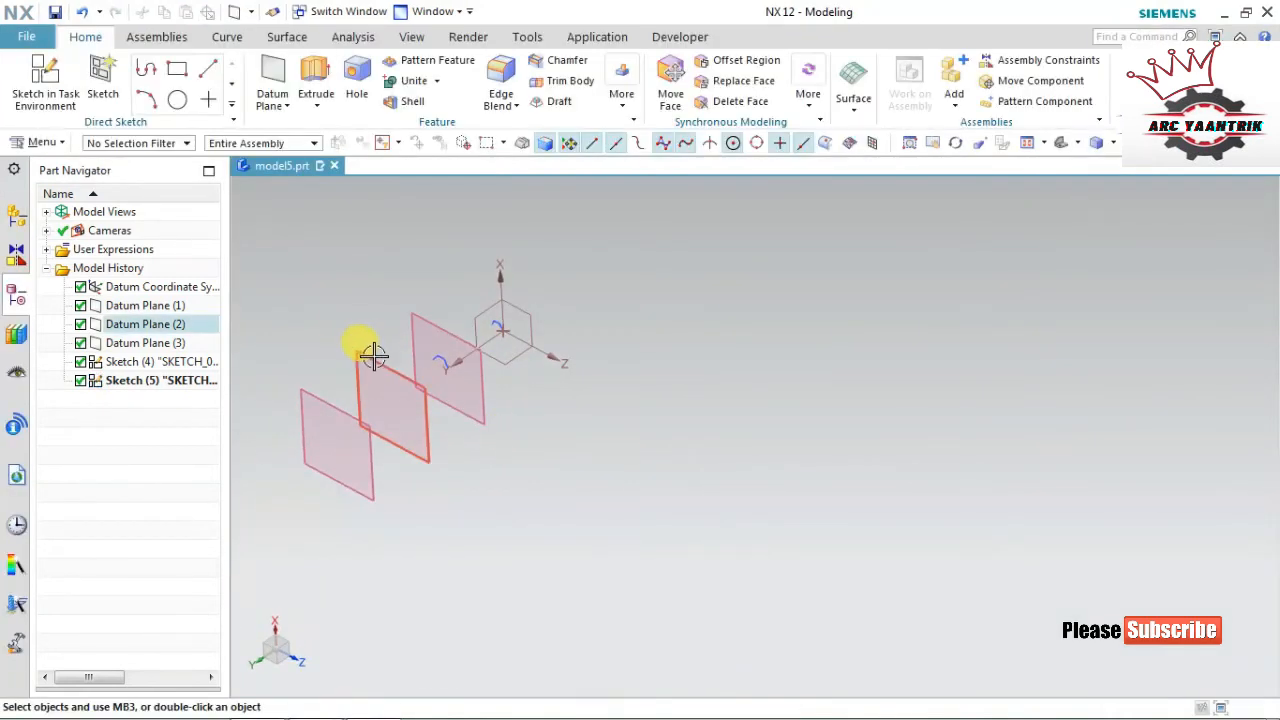
left_click(369, 355)
left_click(44, 80)
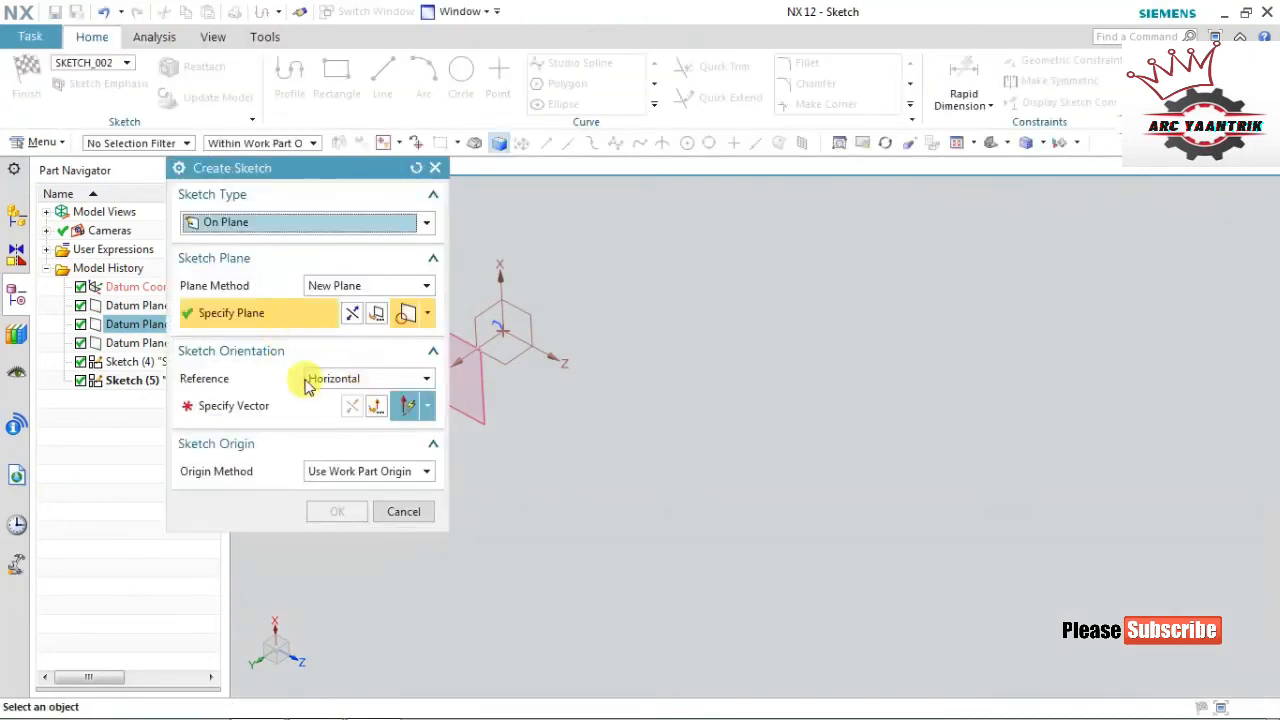
left_click(403, 511)
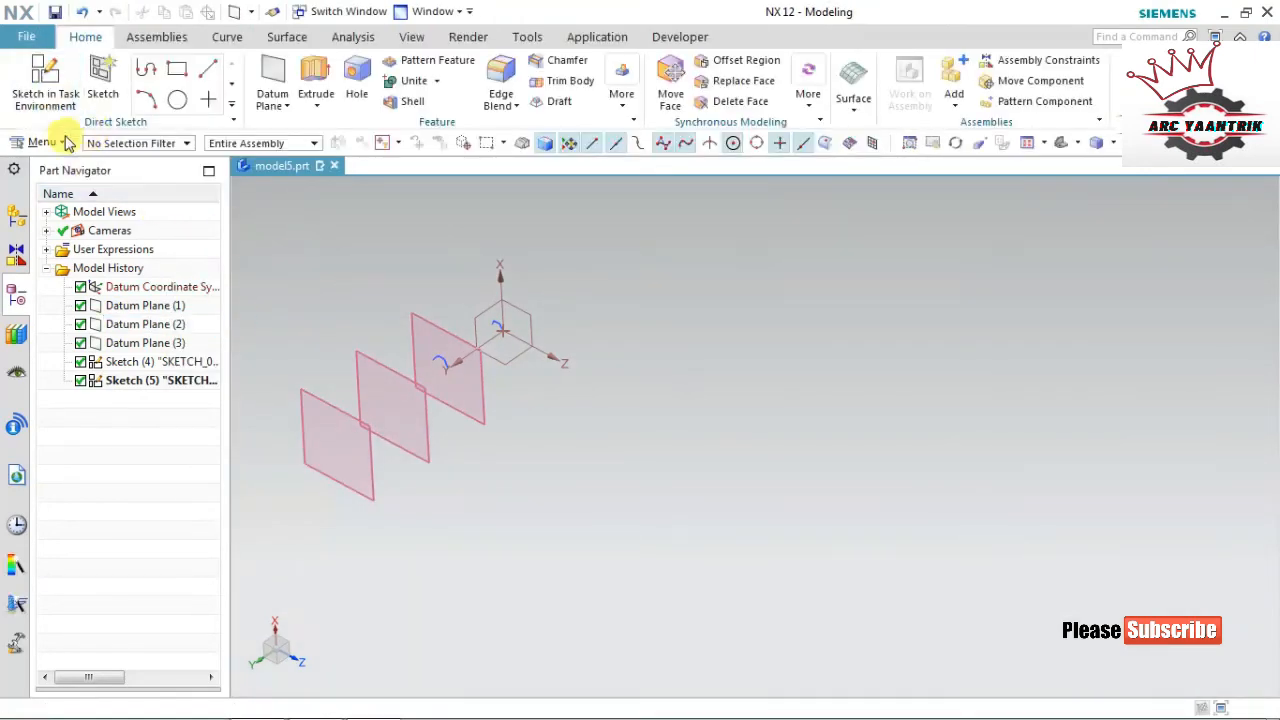
Sketch an open M-shaped line profile on the second offset plane from the origin to the previous profile's endpoint, with a notch about 2.5 mm deep
left_click(44, 82)
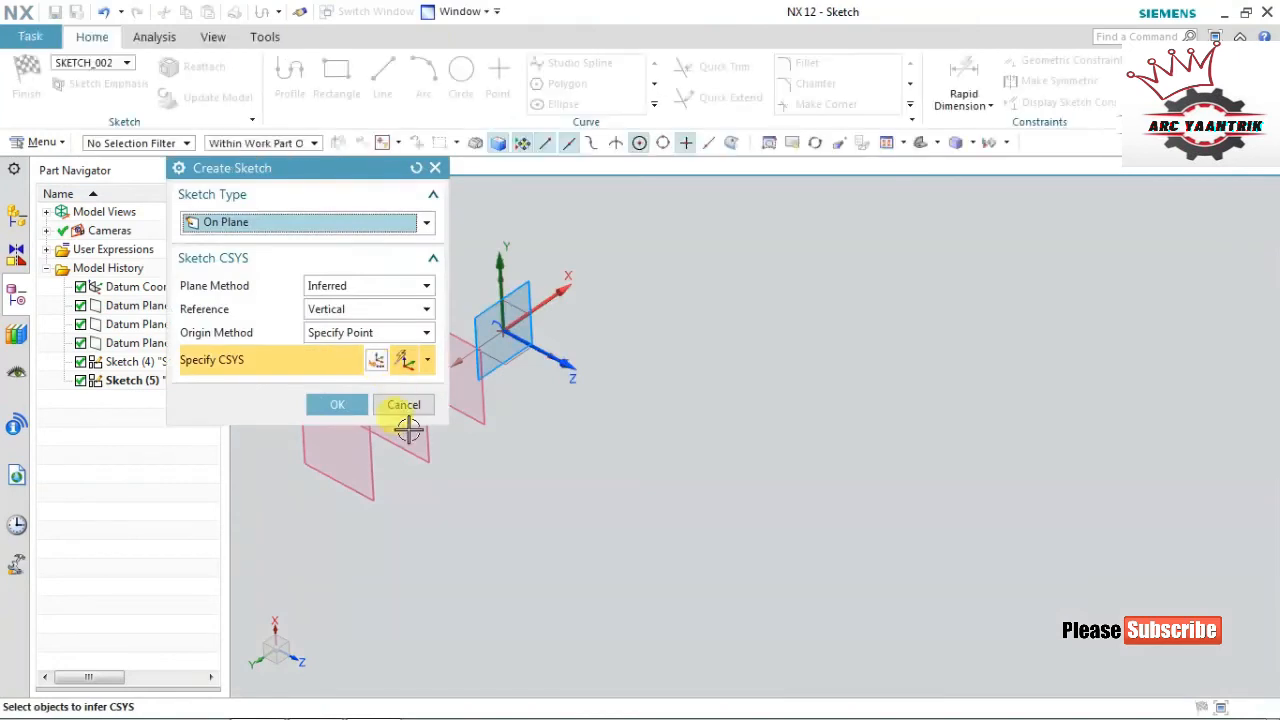
left_click(414, 430)
left_click(337, 404)
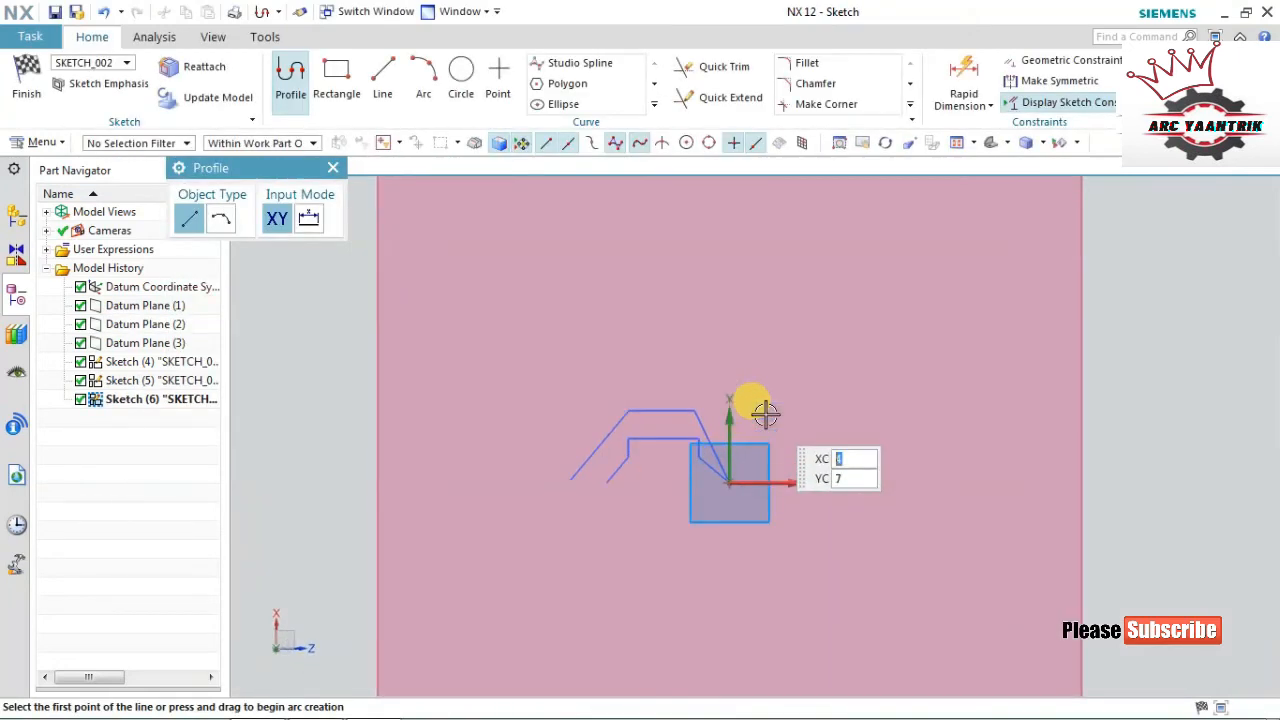
left_click(705, 510)
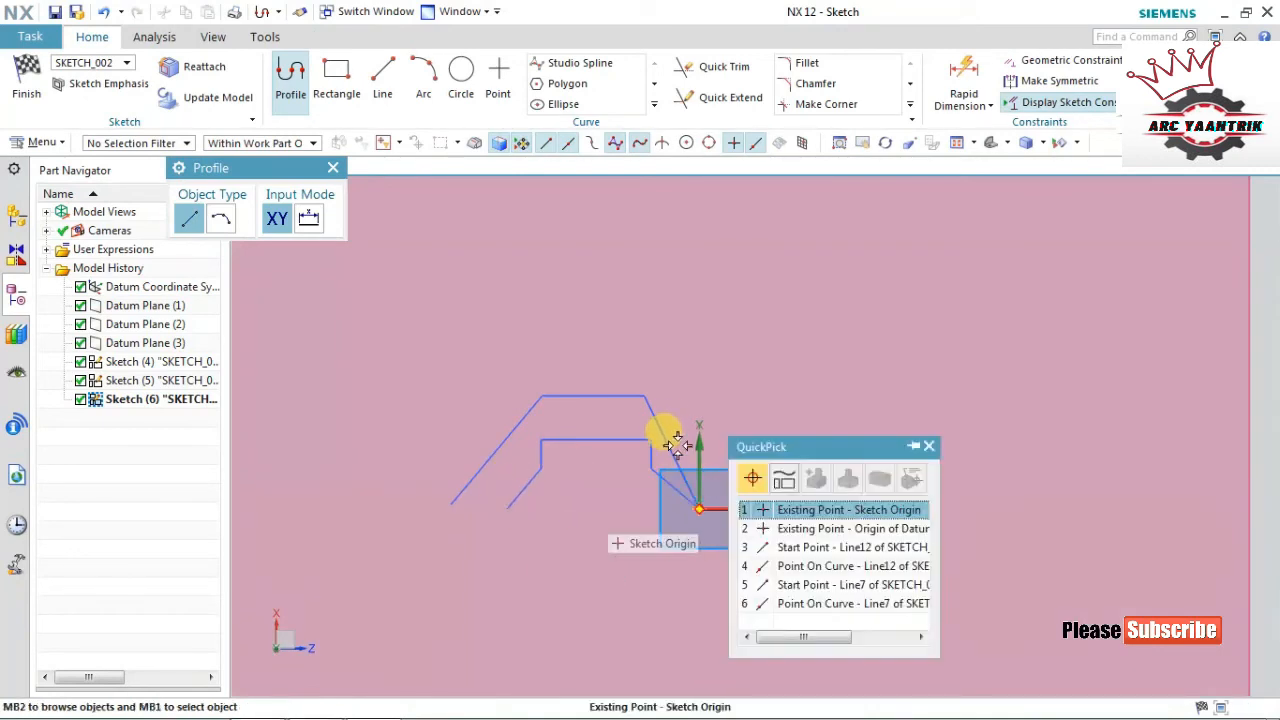
left_click(775, 510)
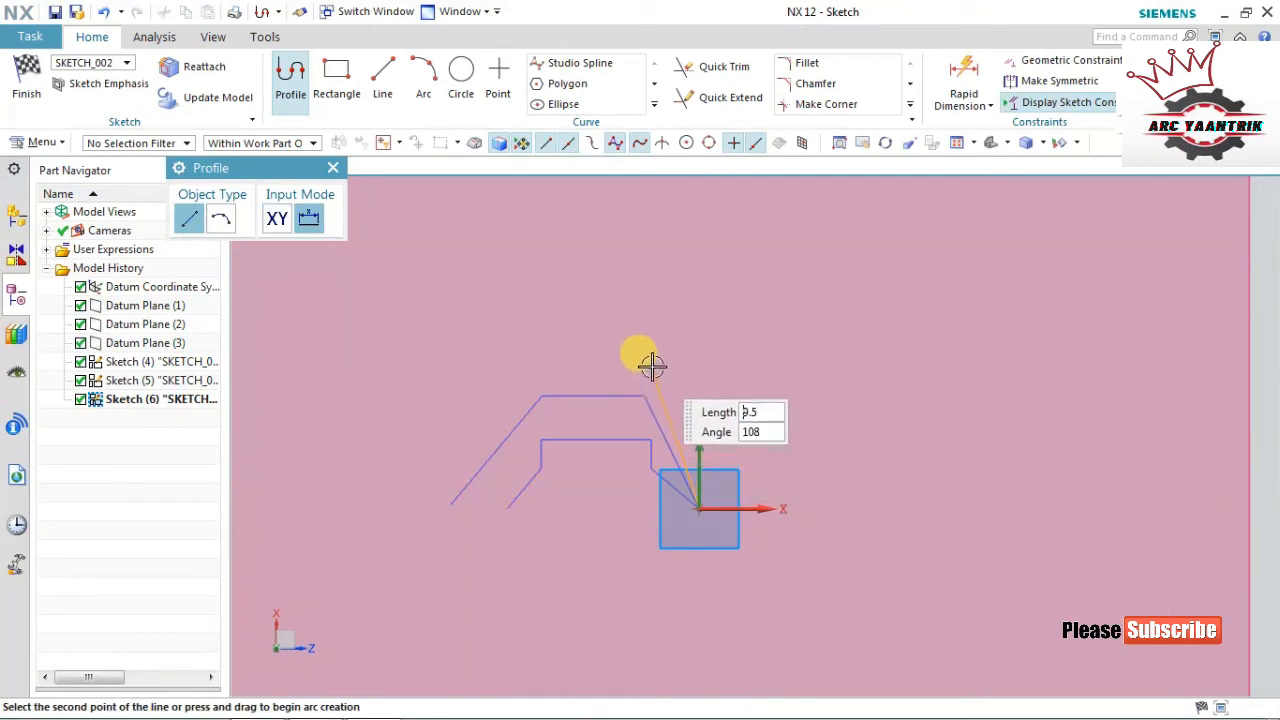
left_click(622, 368)
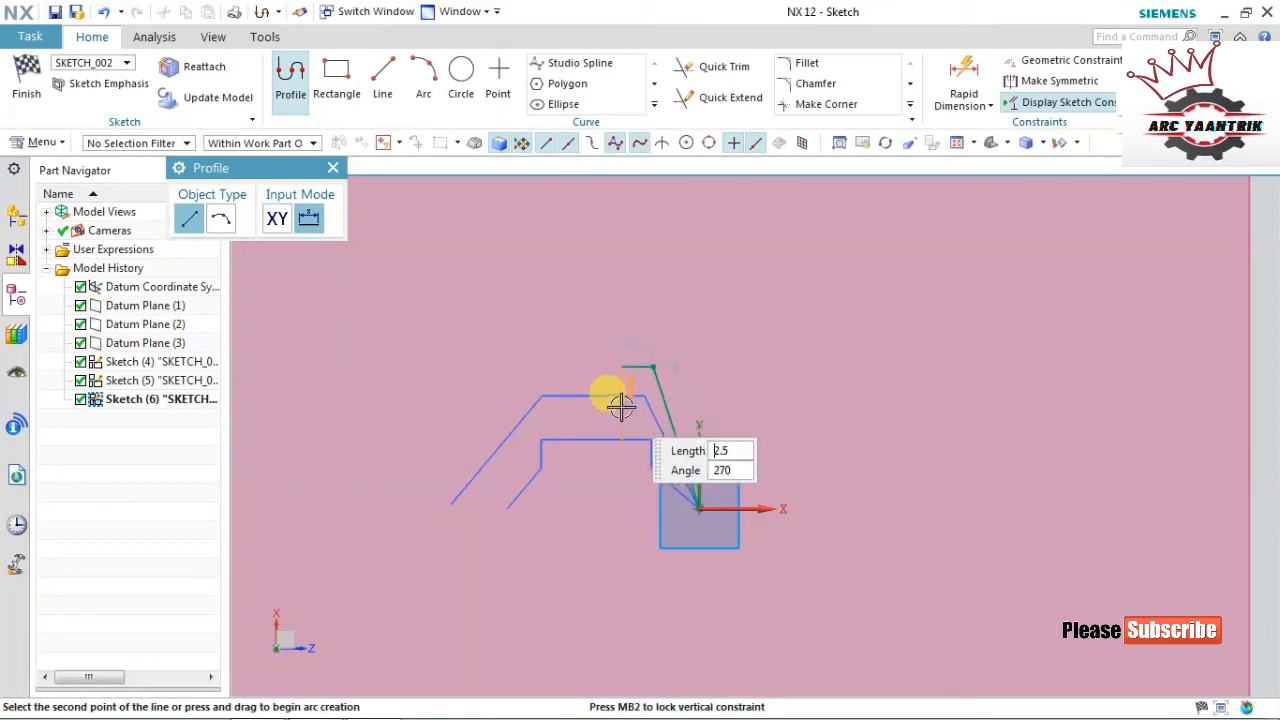
left_click(619, 405)
left_click(566, 392)
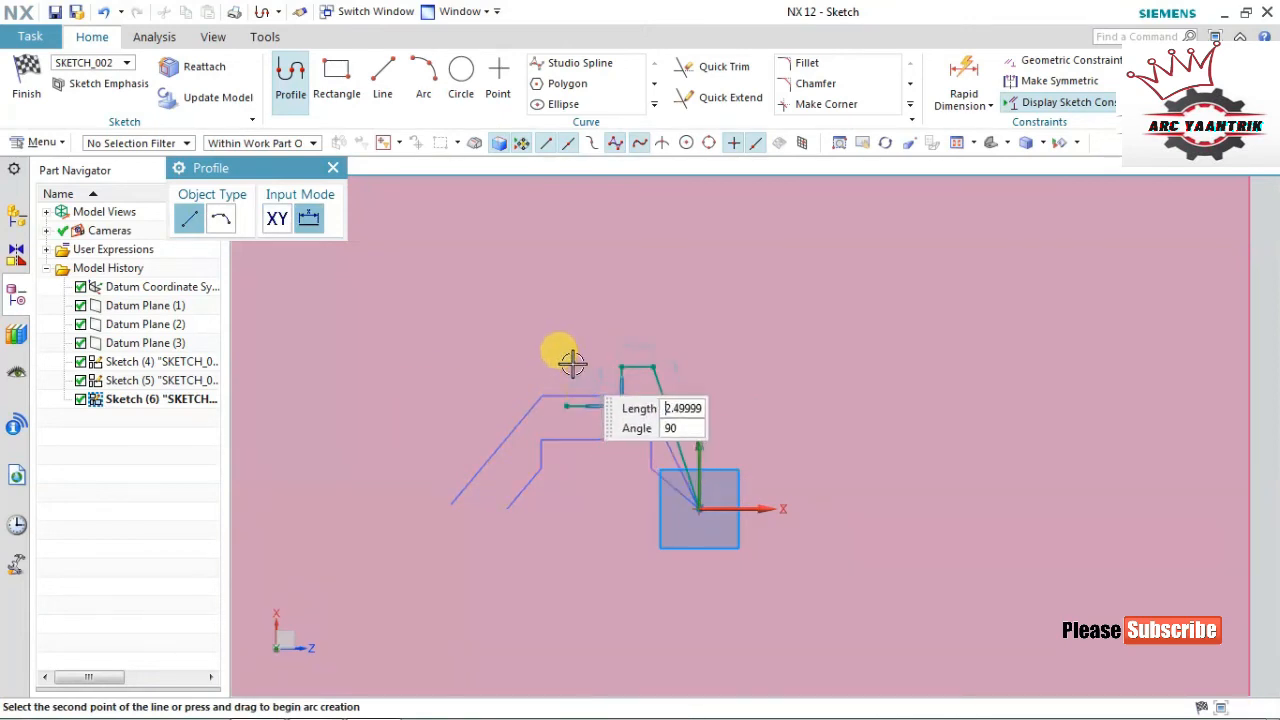
left_click(564, 367)
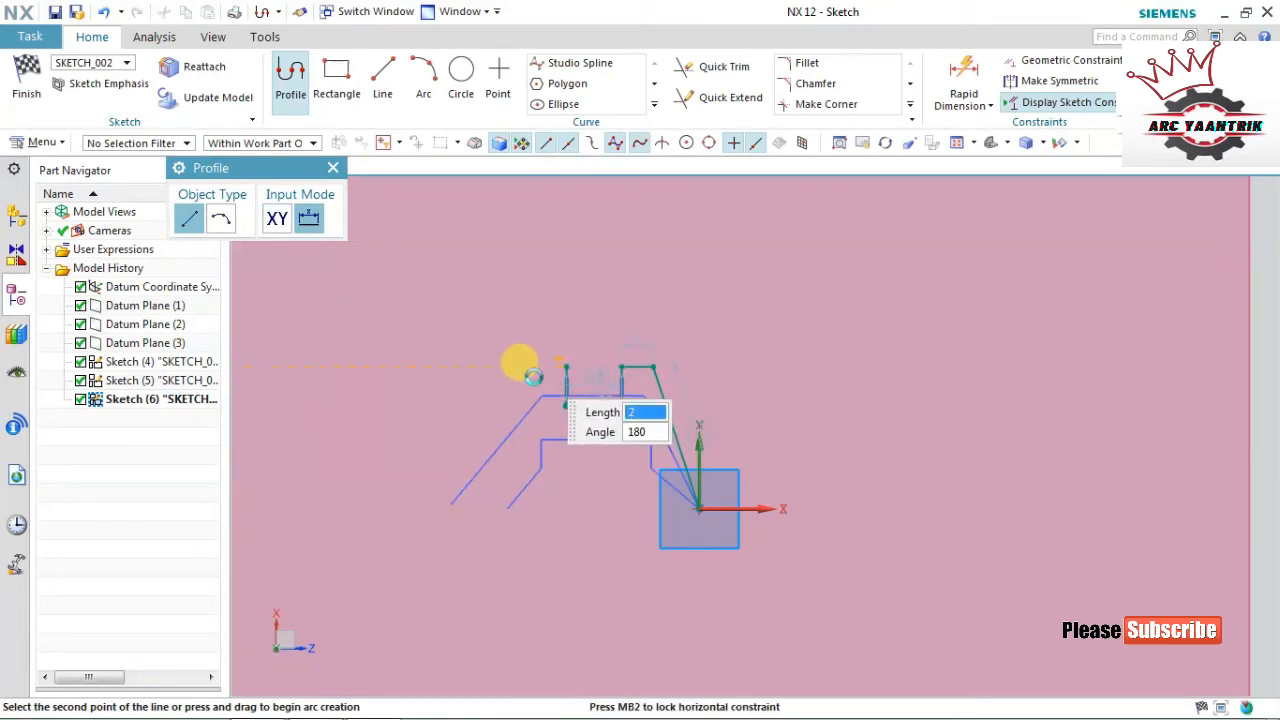
left_click(534, 367)
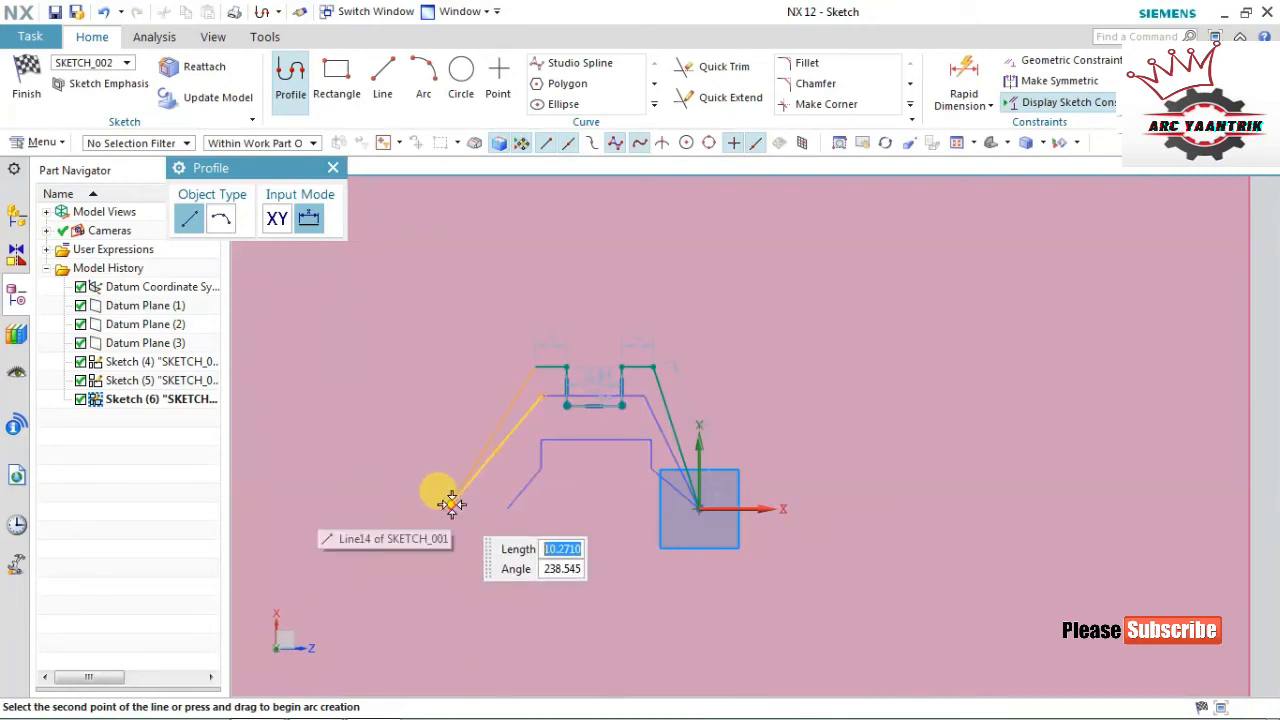
left_click(450, 503)
left_click(27, 88)
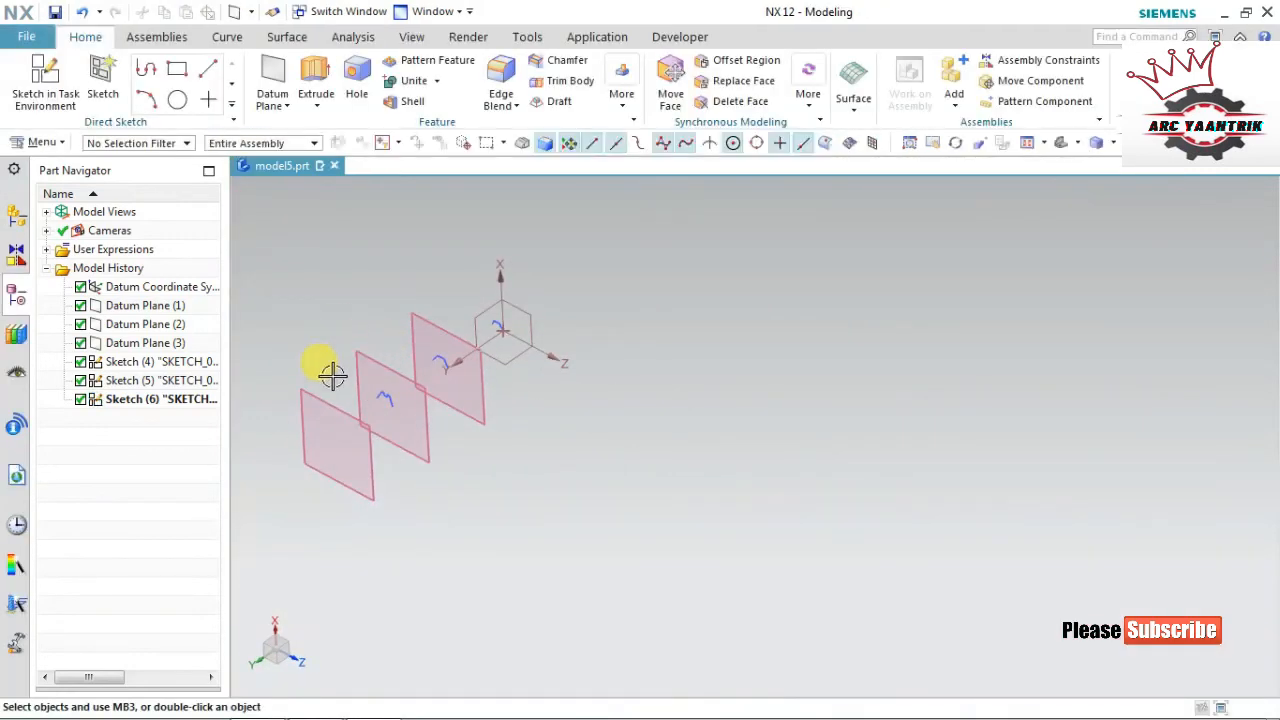
Delete the unused third datum plane, the farthest one from the origin
right_click(331, 407)
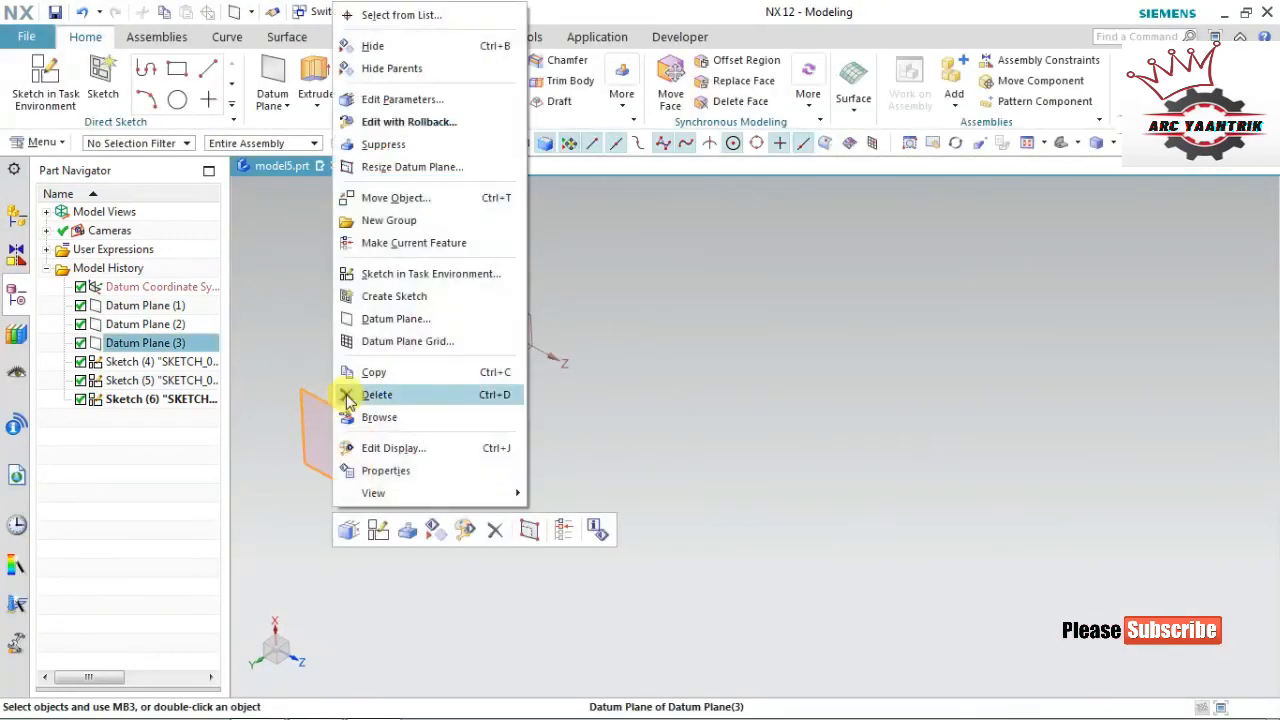
left_click(355, 394)
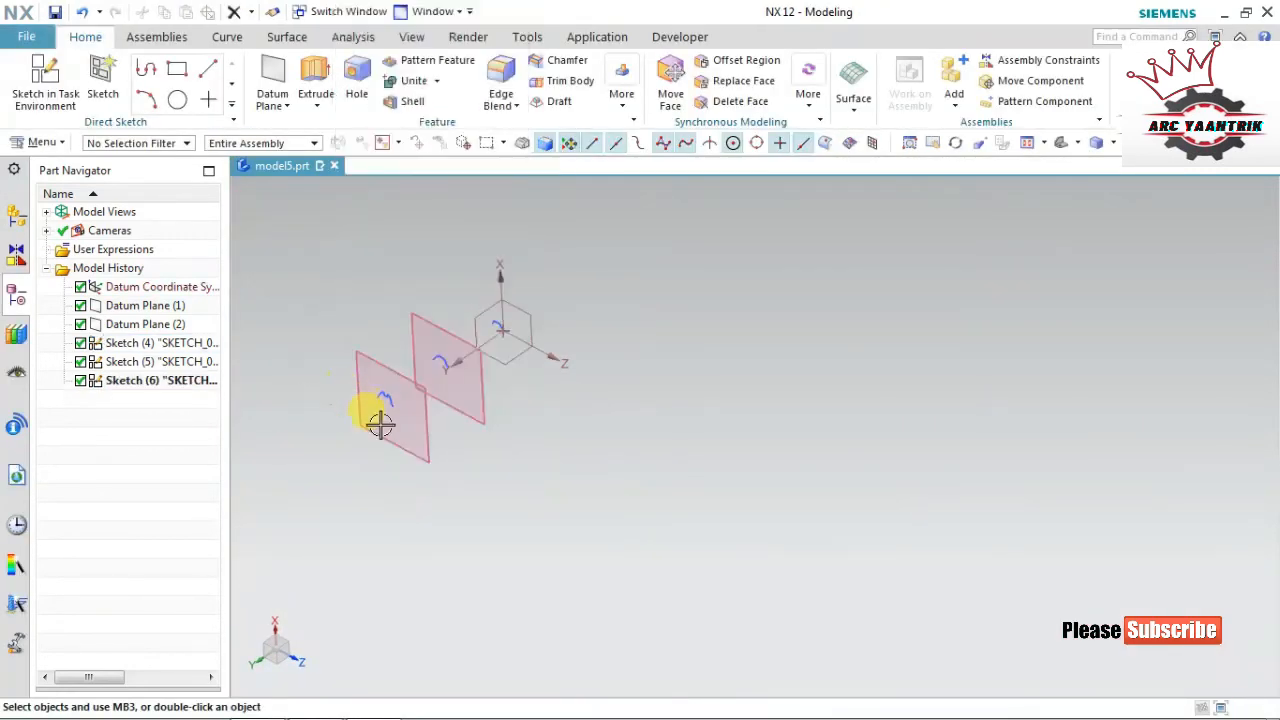
Set the first datum plane's offset distance to 30 mm
double_click(484, 390)
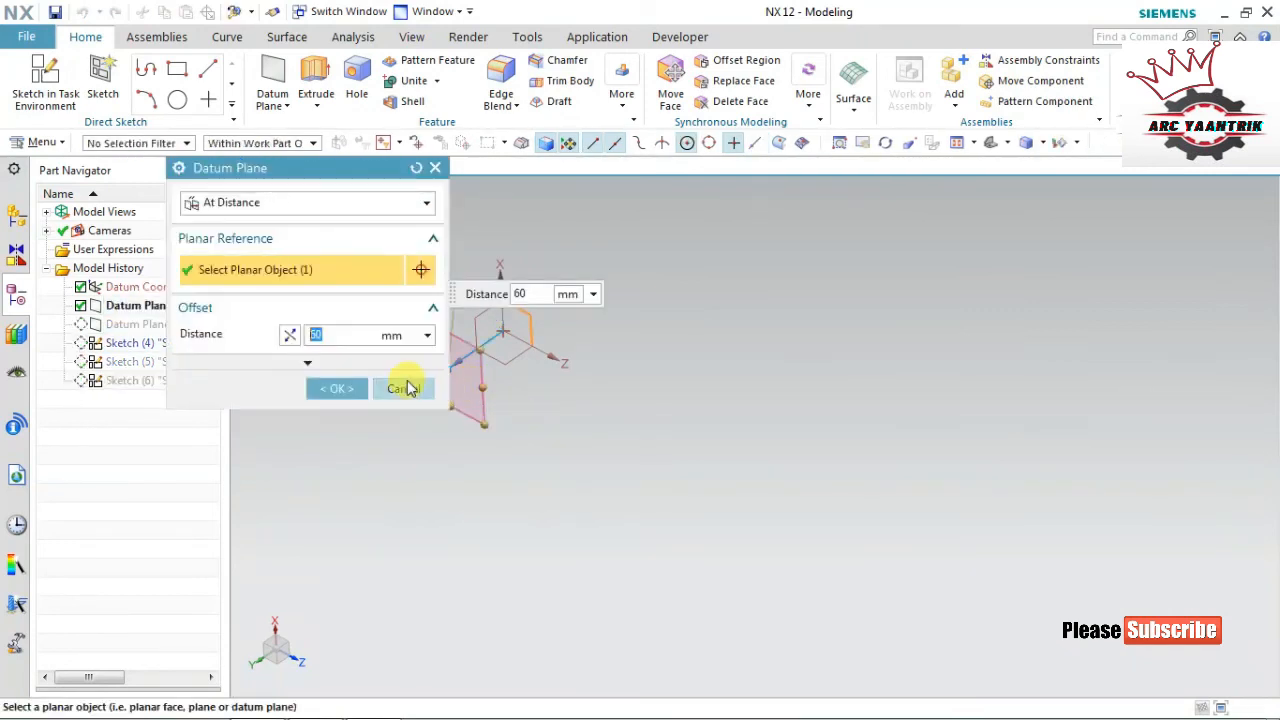
type("30")
key("Return")
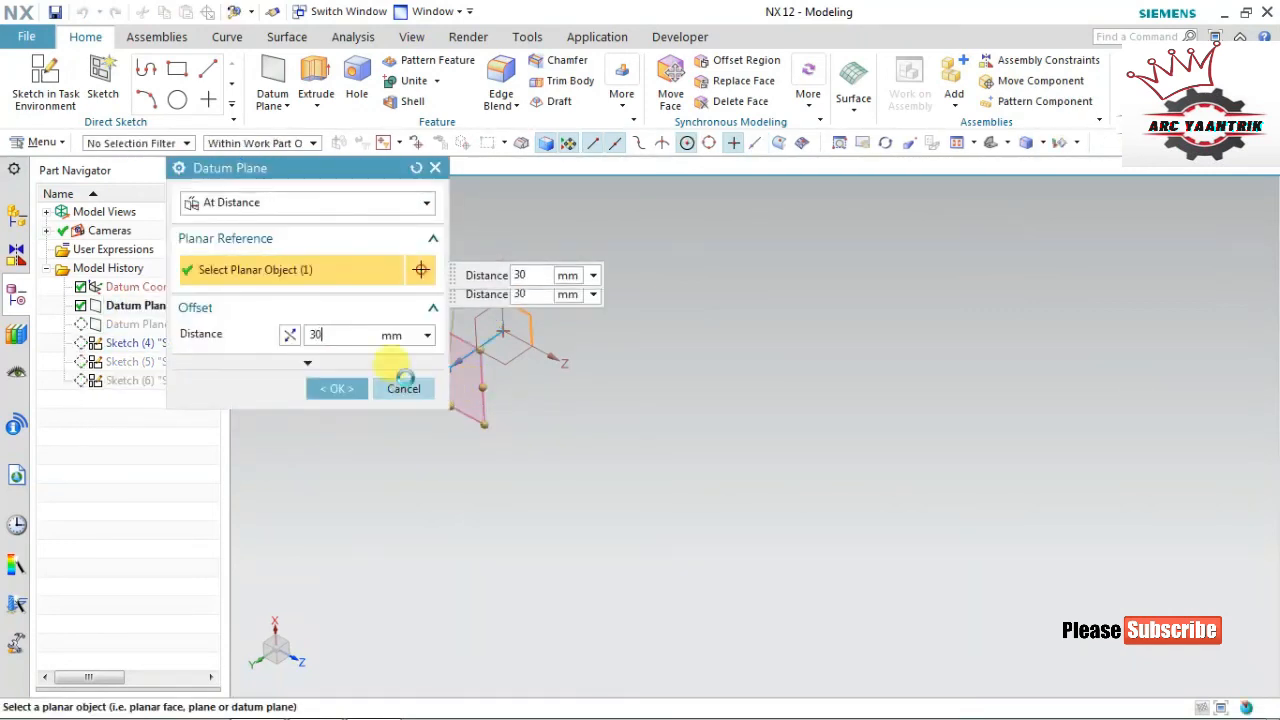
left_click(335, 389)
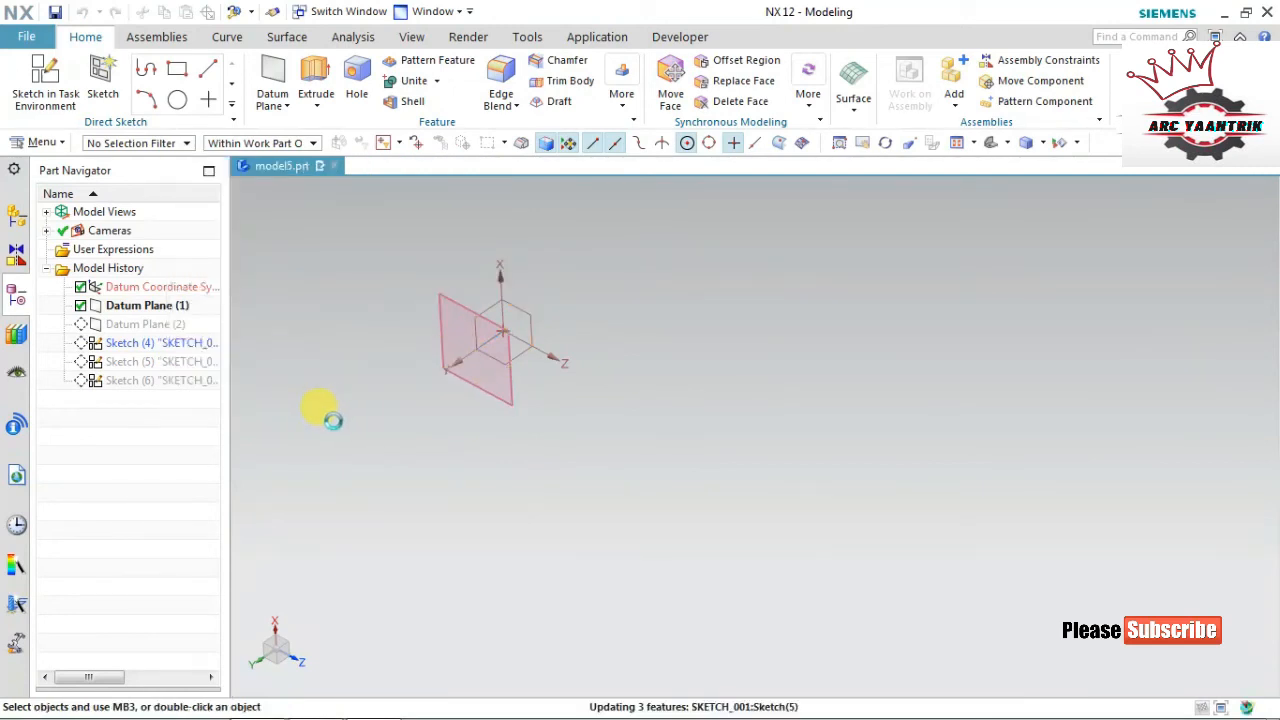
Set the first datum plane's offset distance to 20 mm to bring the profiles closer together
scroll(400, 335, "up", 5)
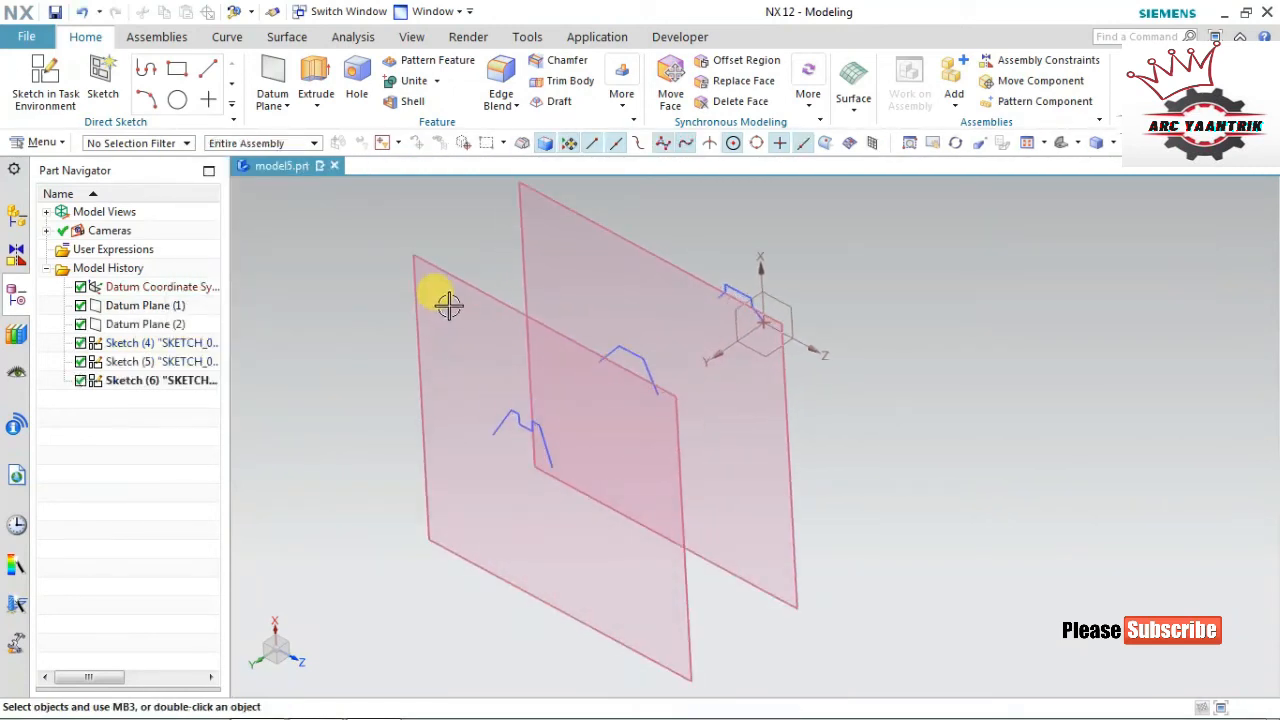
middle_click_drag(895, 451, 724, 328)
double_click(685, 288)
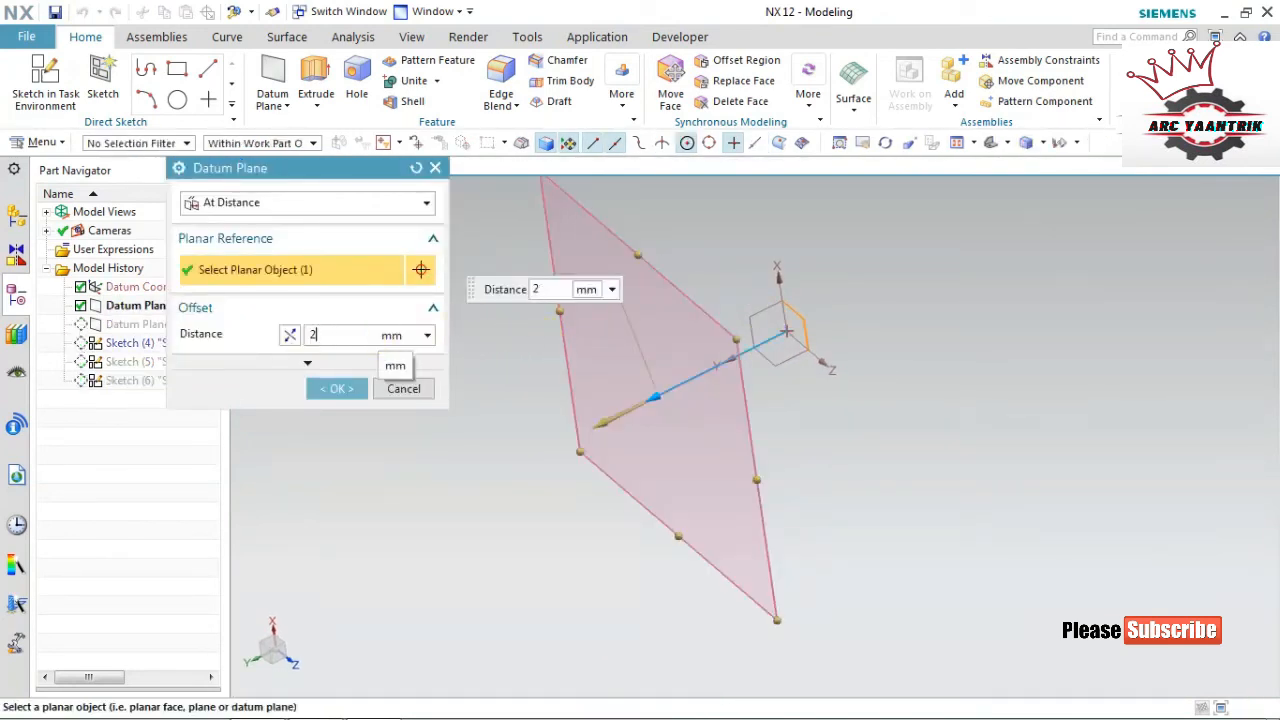
type("20")
key("Return")
left_click(350, 394)
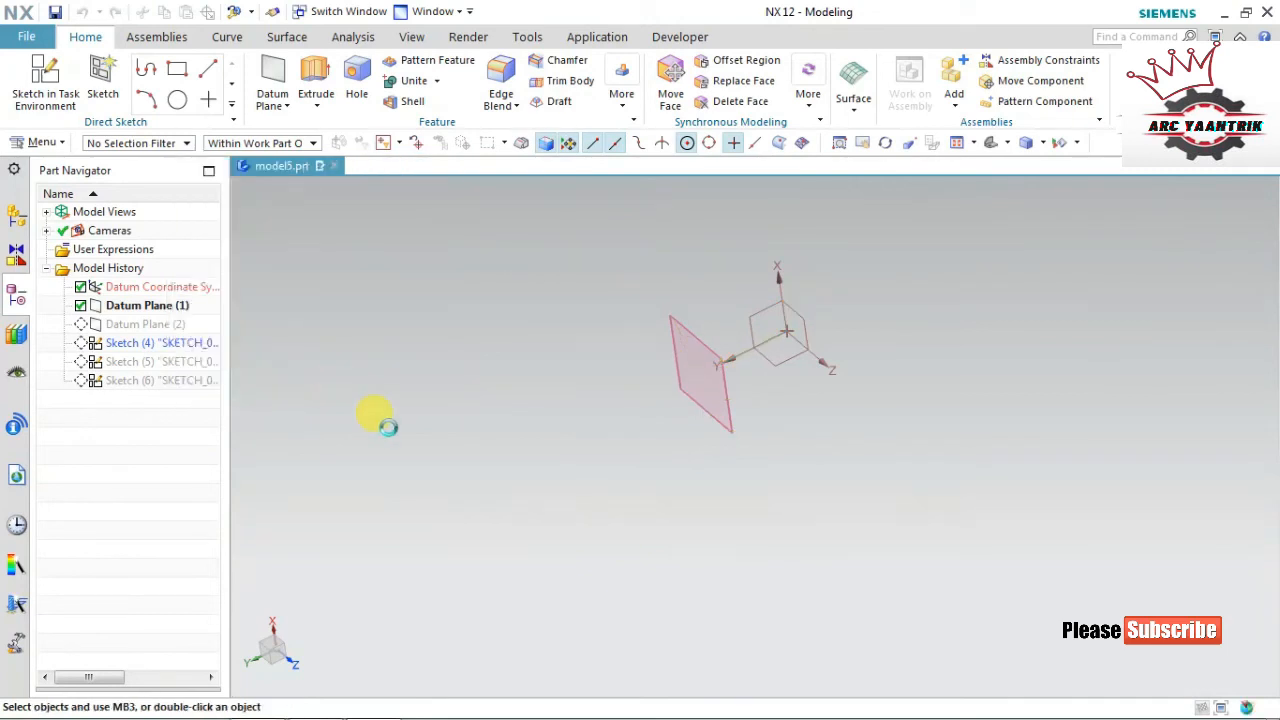
middle_click_drag(523, 449, 787, 452)
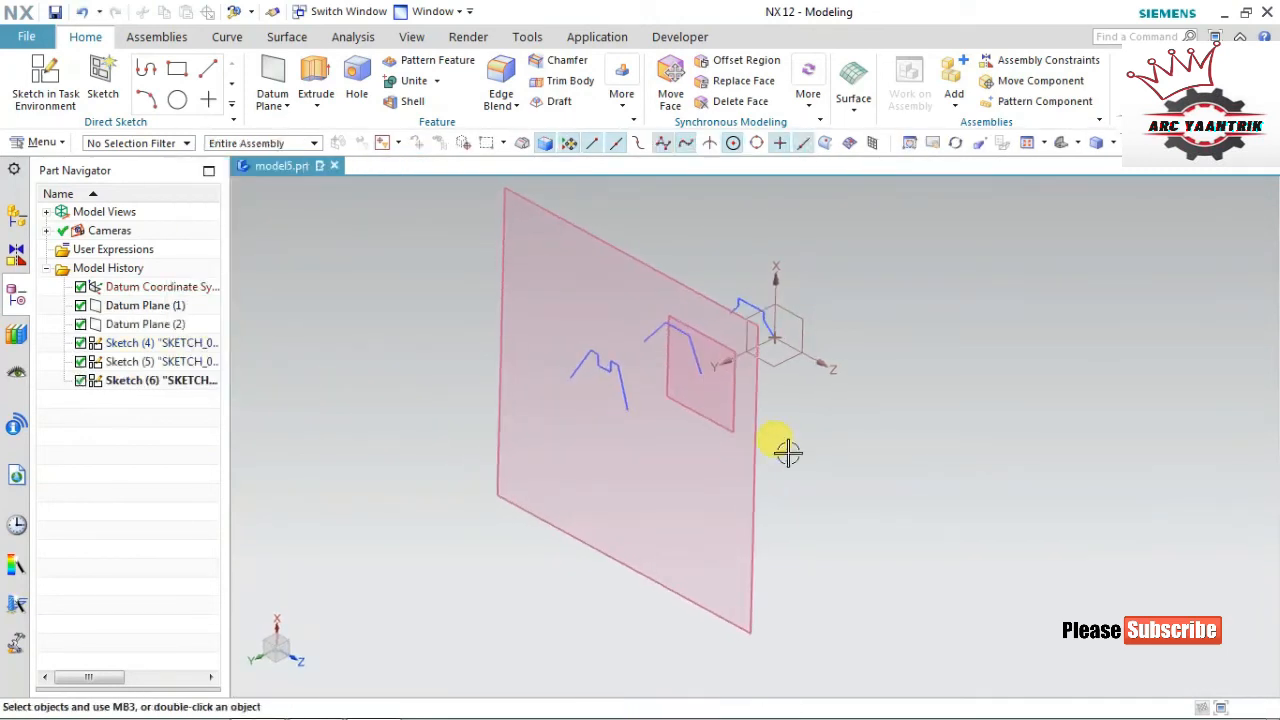
Hide both remaining datum planes, leaving the three profile sketches and the datum coordinate system displayed
left_click(170, 328)
right_click(170, 328)
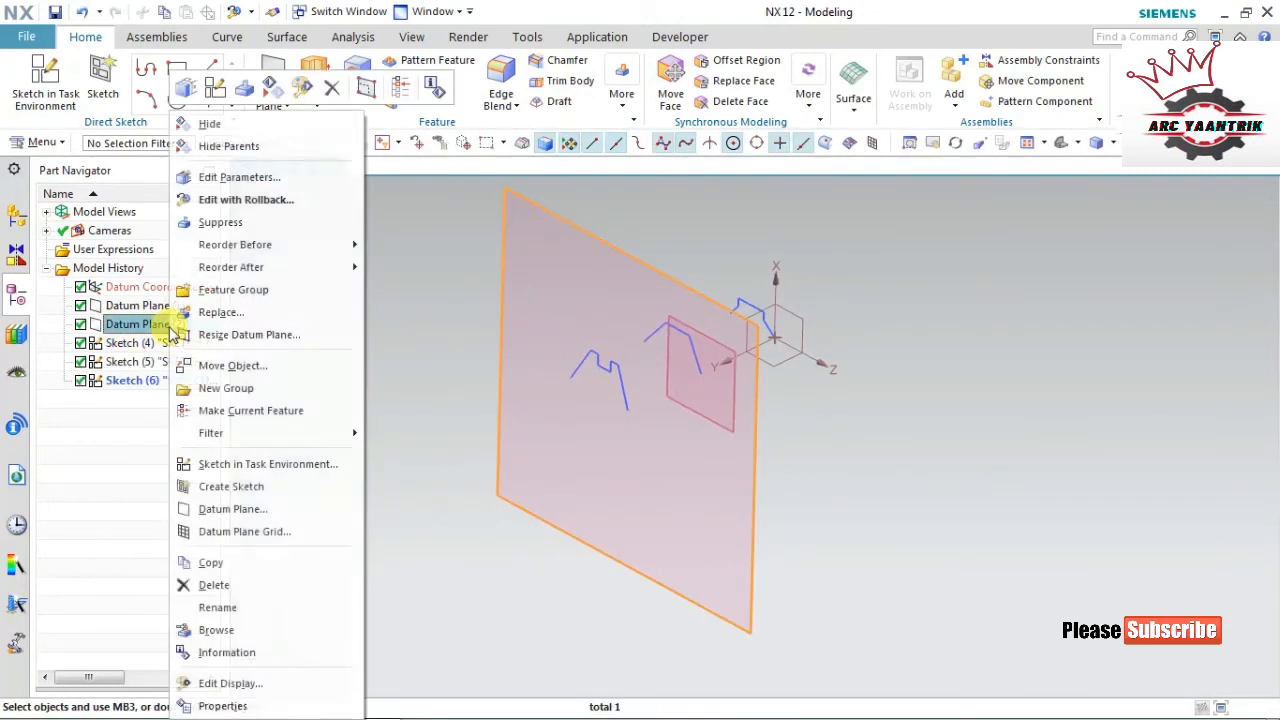
left_click(220, 124)
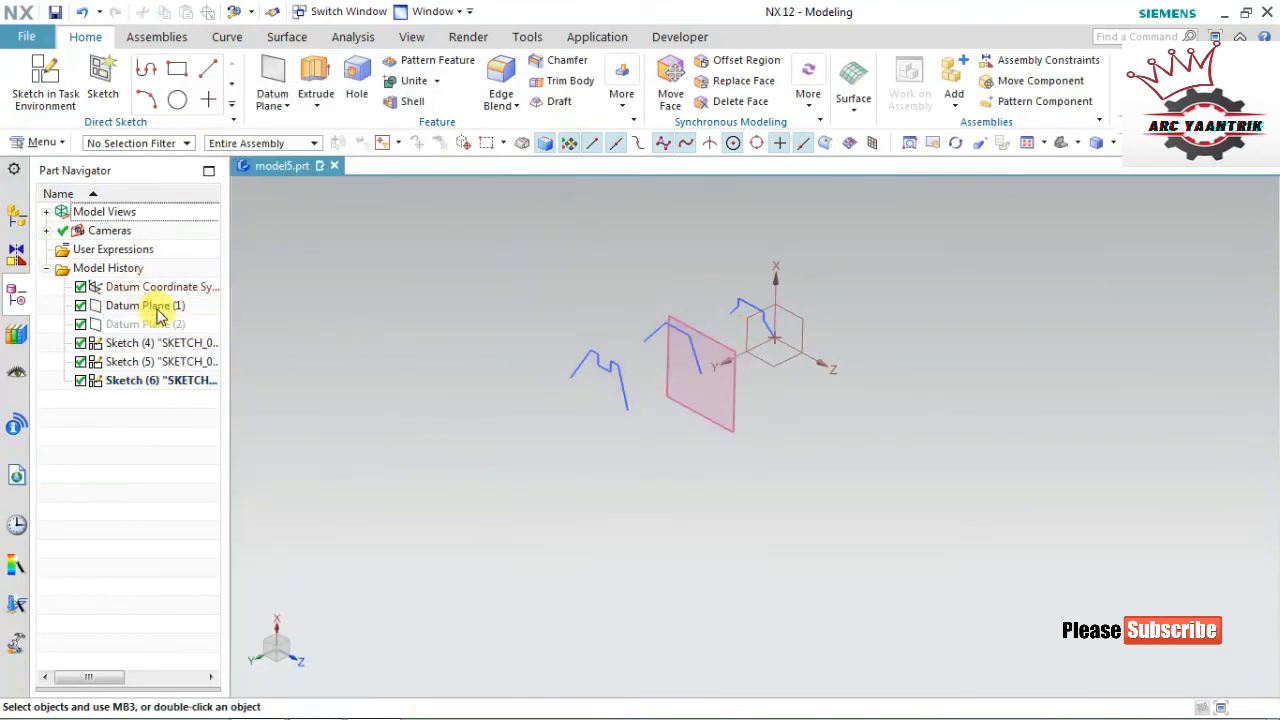
right_click(157, 316)
left_click(172, 143)
Start a Studio Surface and select all the curves of the hat-shaped profile at the origin as the first section
scroll(640, 270, "up", 2)
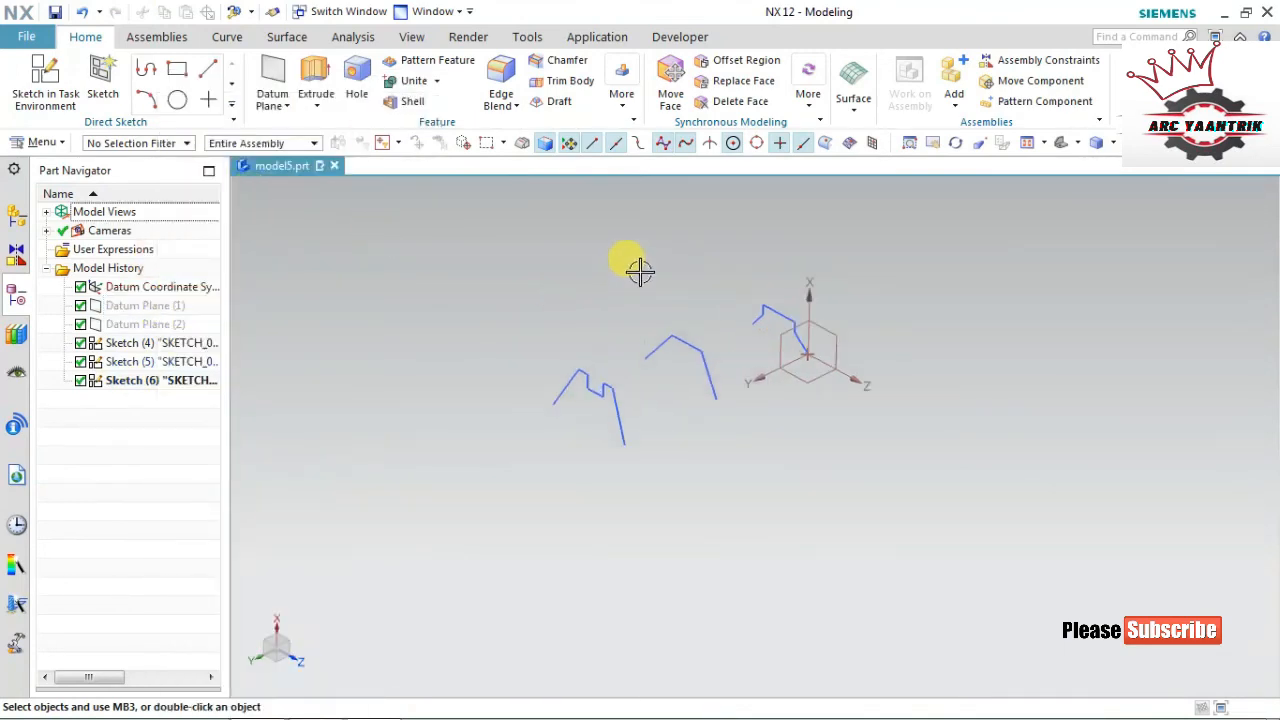
scroll(640, 270, "up", 2)
left_click(55, 142)
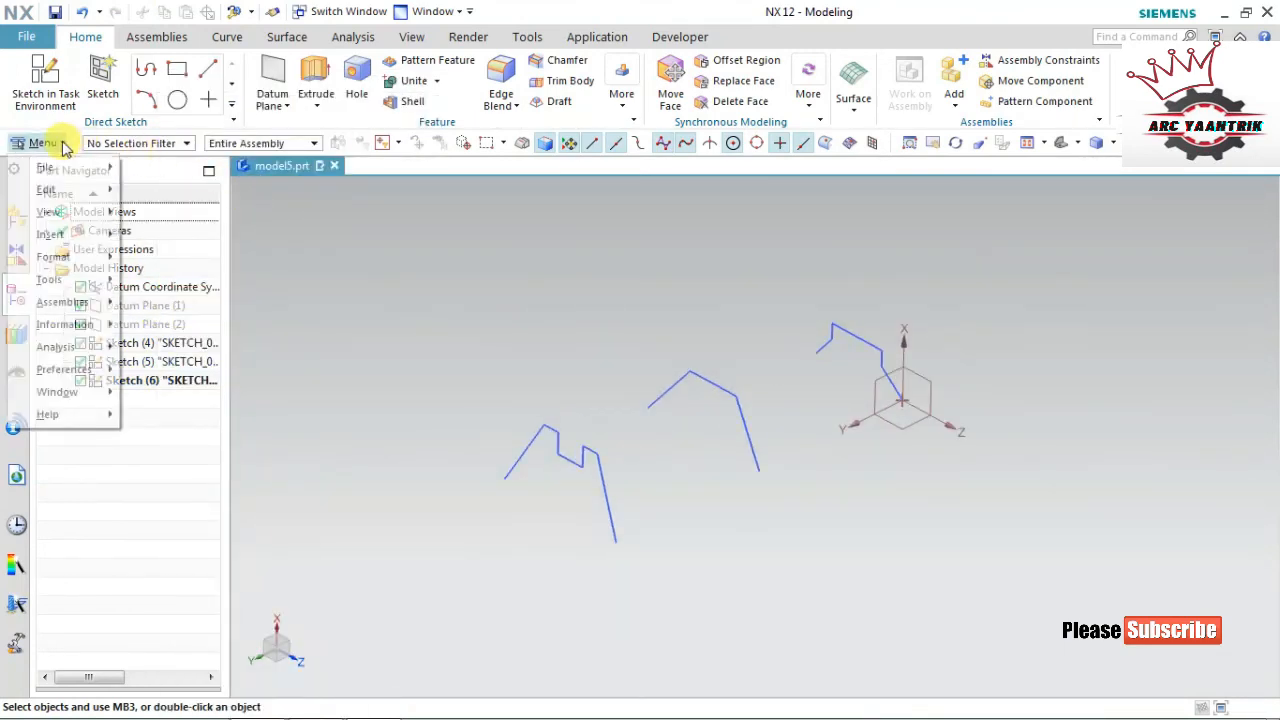
mouse_move(100, 236)
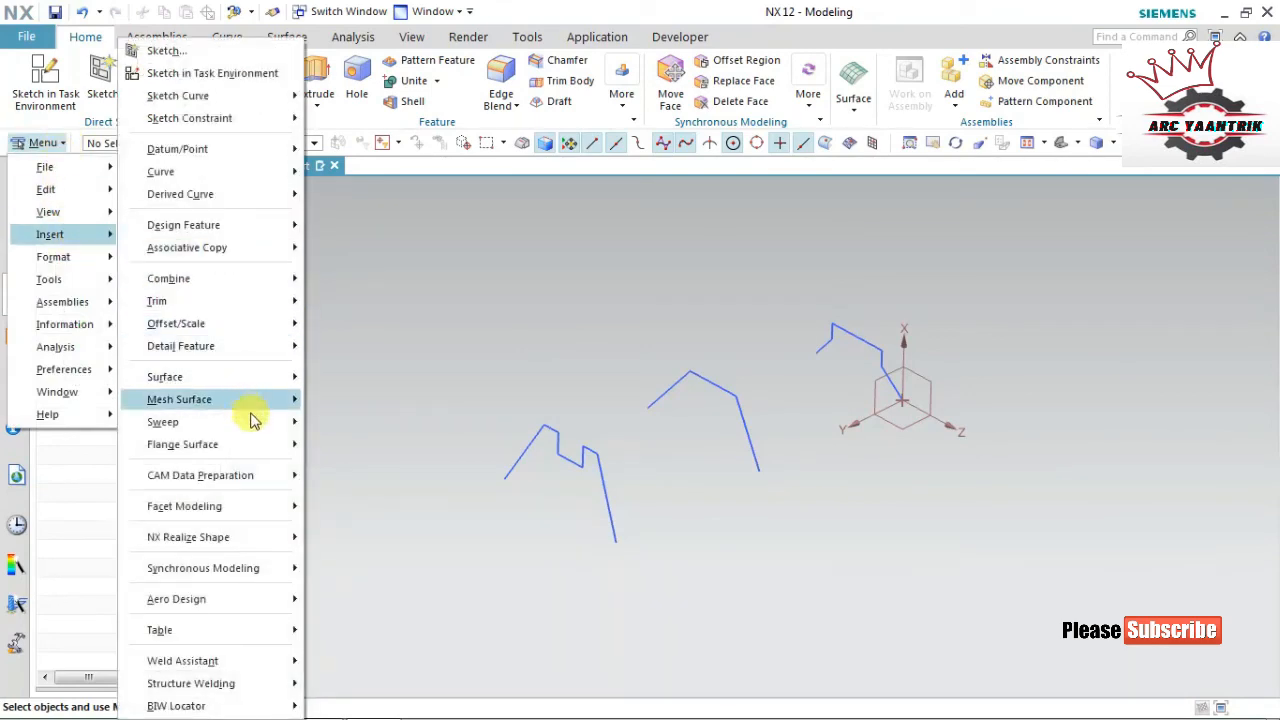
mouse_move(265, 402)
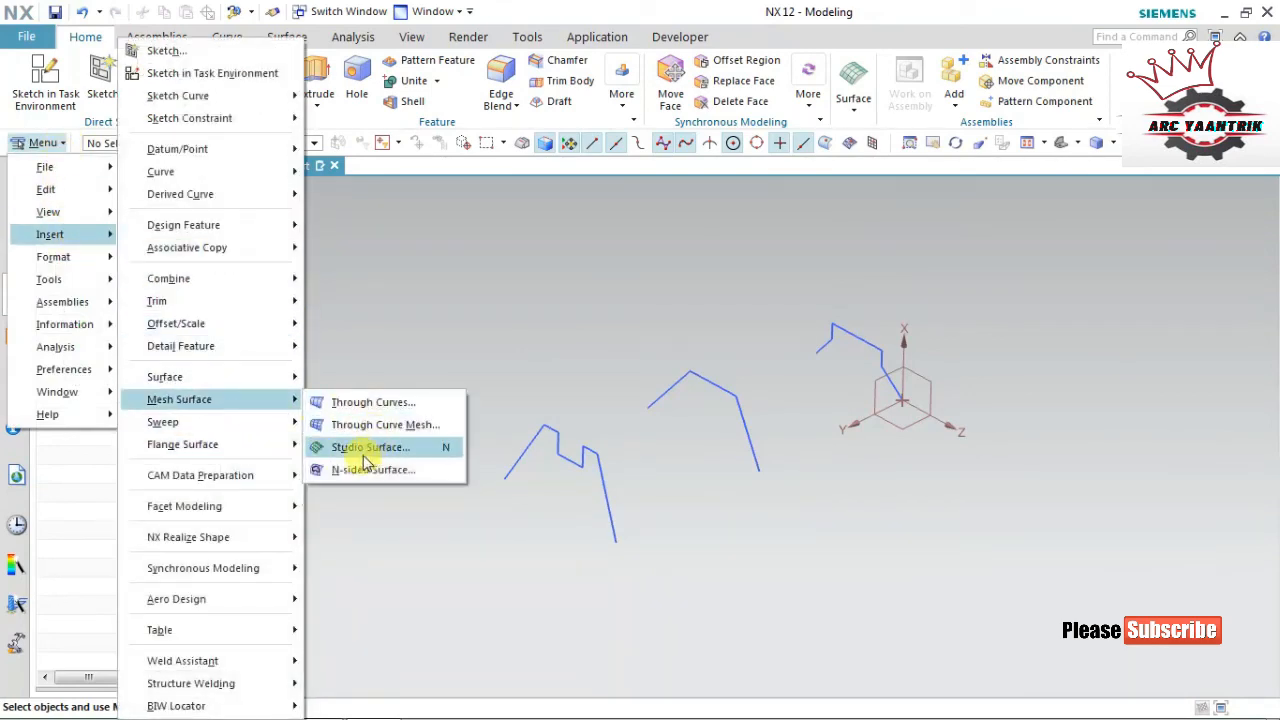
left_click(366, 448)
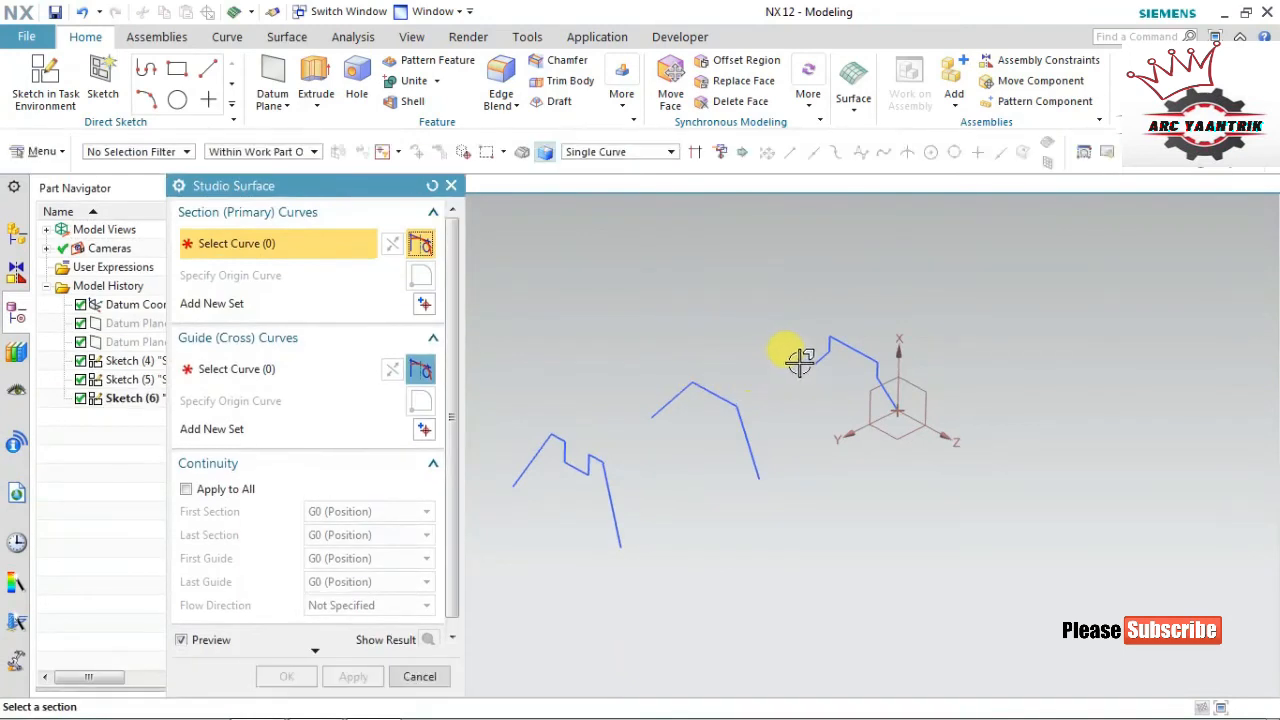
left_click(811, 356)
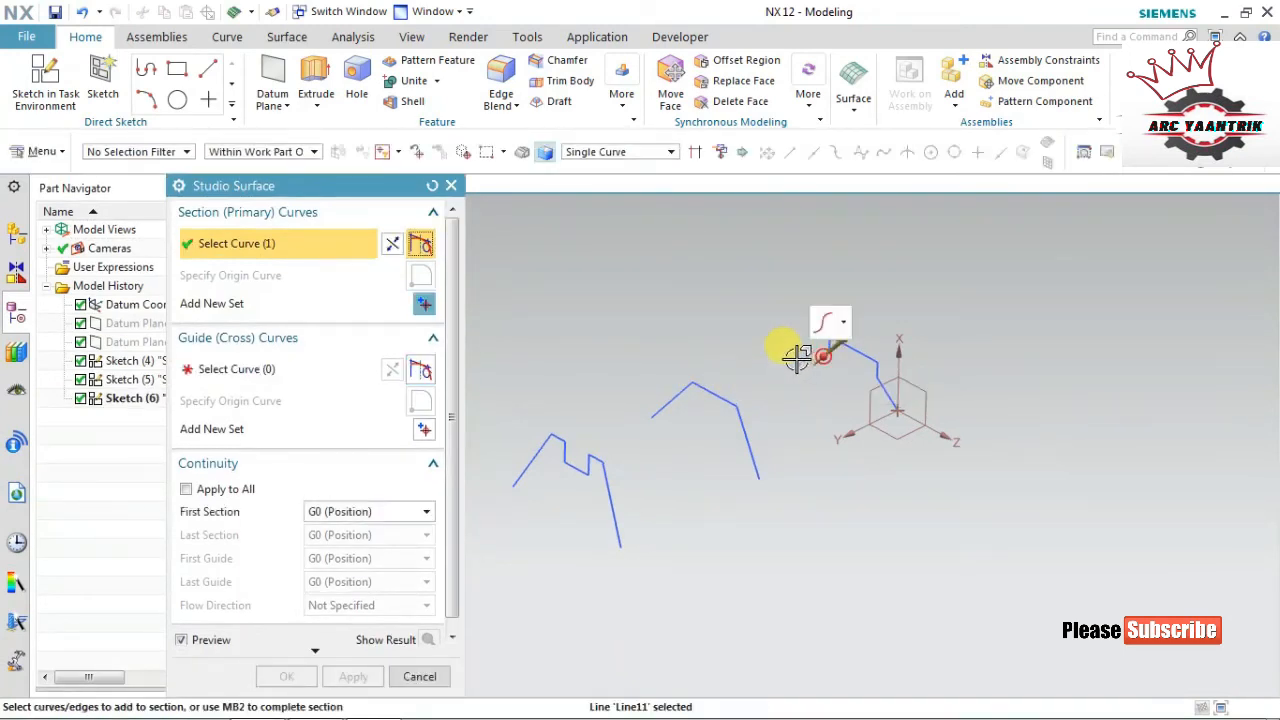
scroll(797, 358, "down", 3)
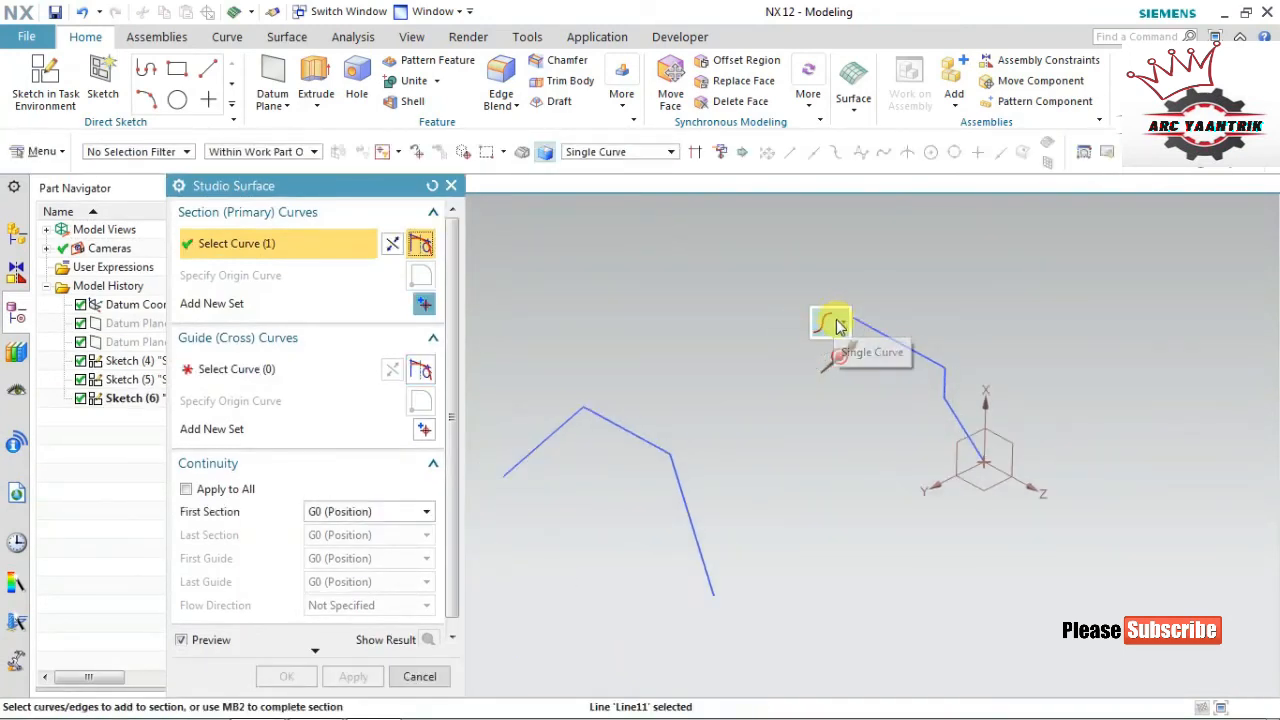
left_click(836, 324)
left_click(860, 371)
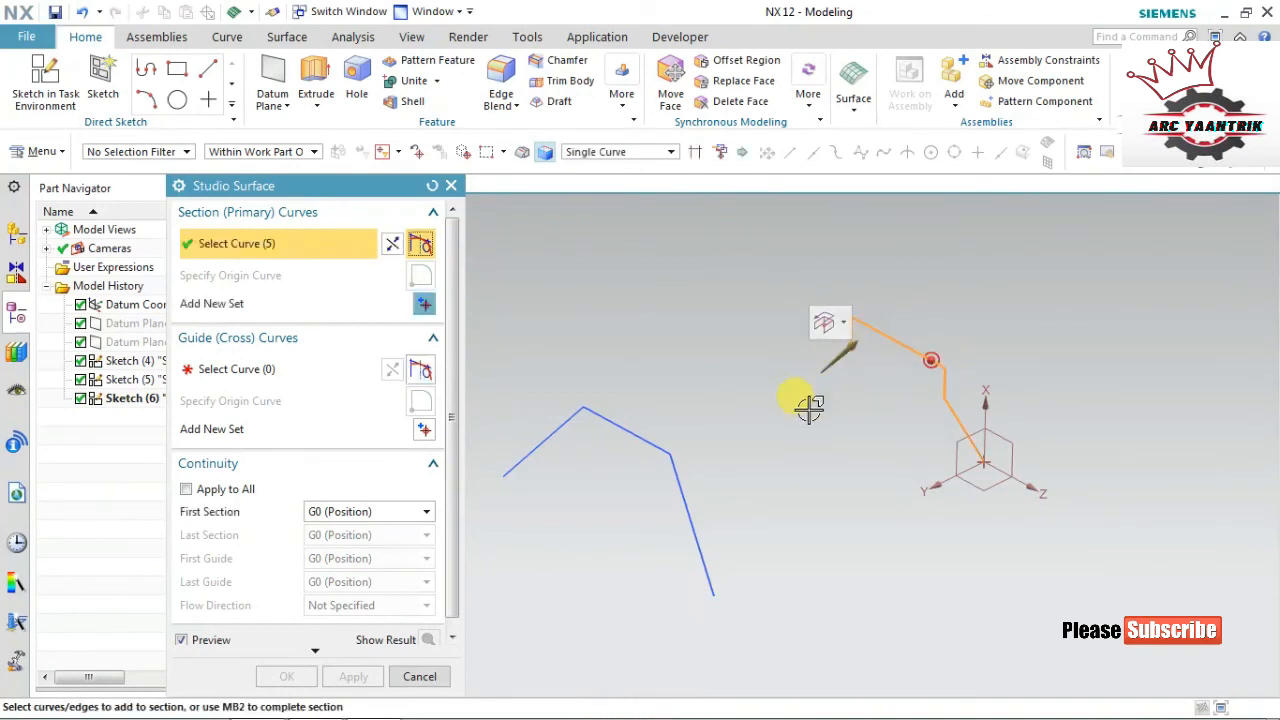
Accept the first section and add all connected curves of the middle profile as the second section
scroll(810, 408, "up", 1)
middle_click(689, 331)
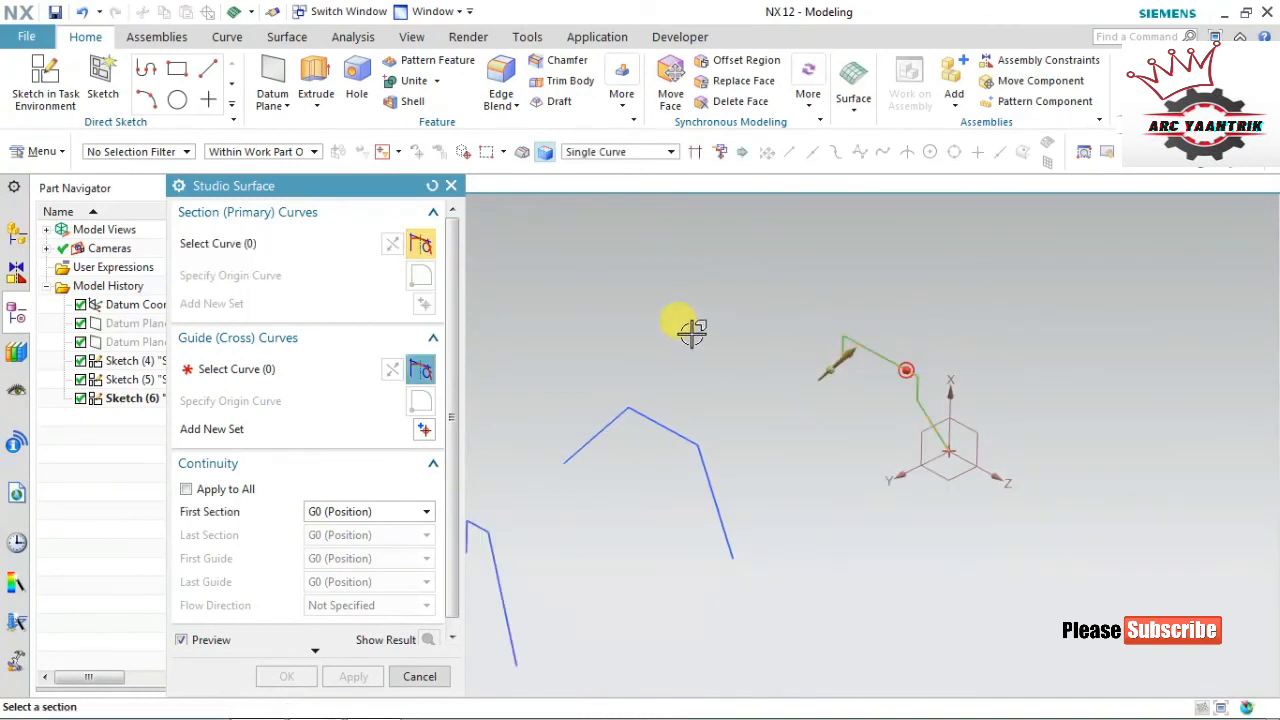
left_click(578, 444)
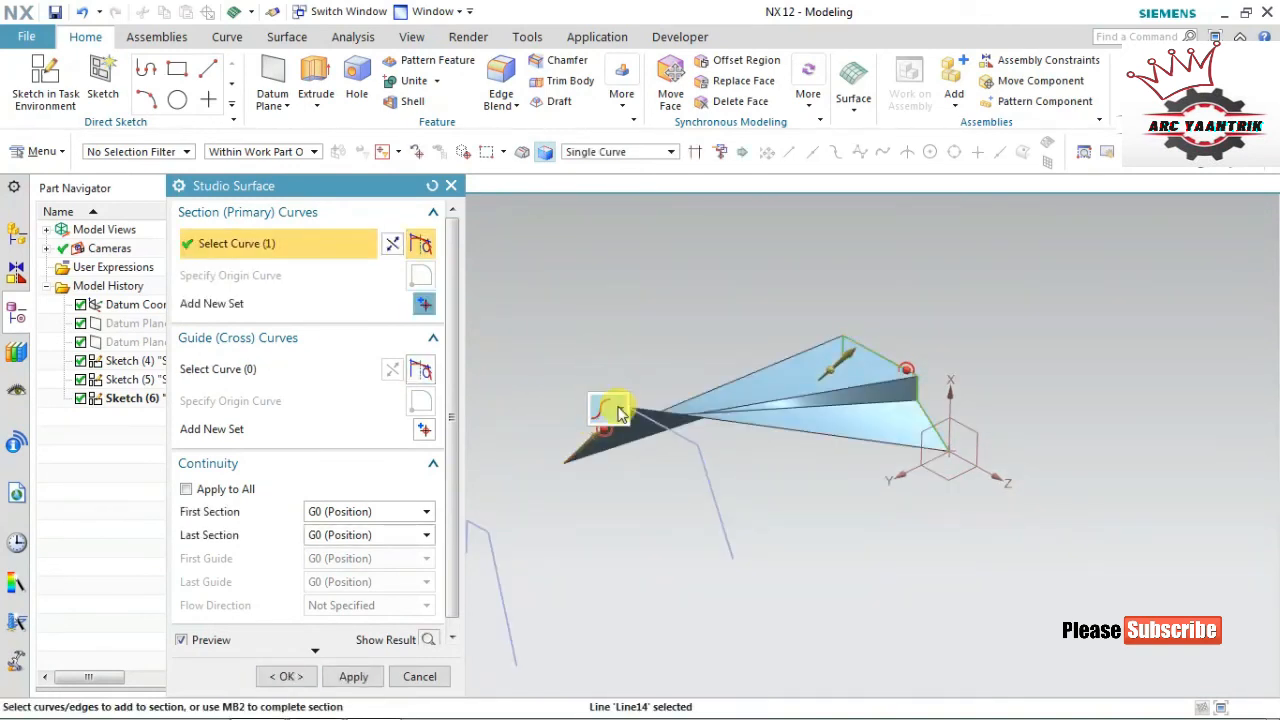
left_click(605, 410)
left_click(650, 437)
left_click(623, 480)
left_click(620, 480)
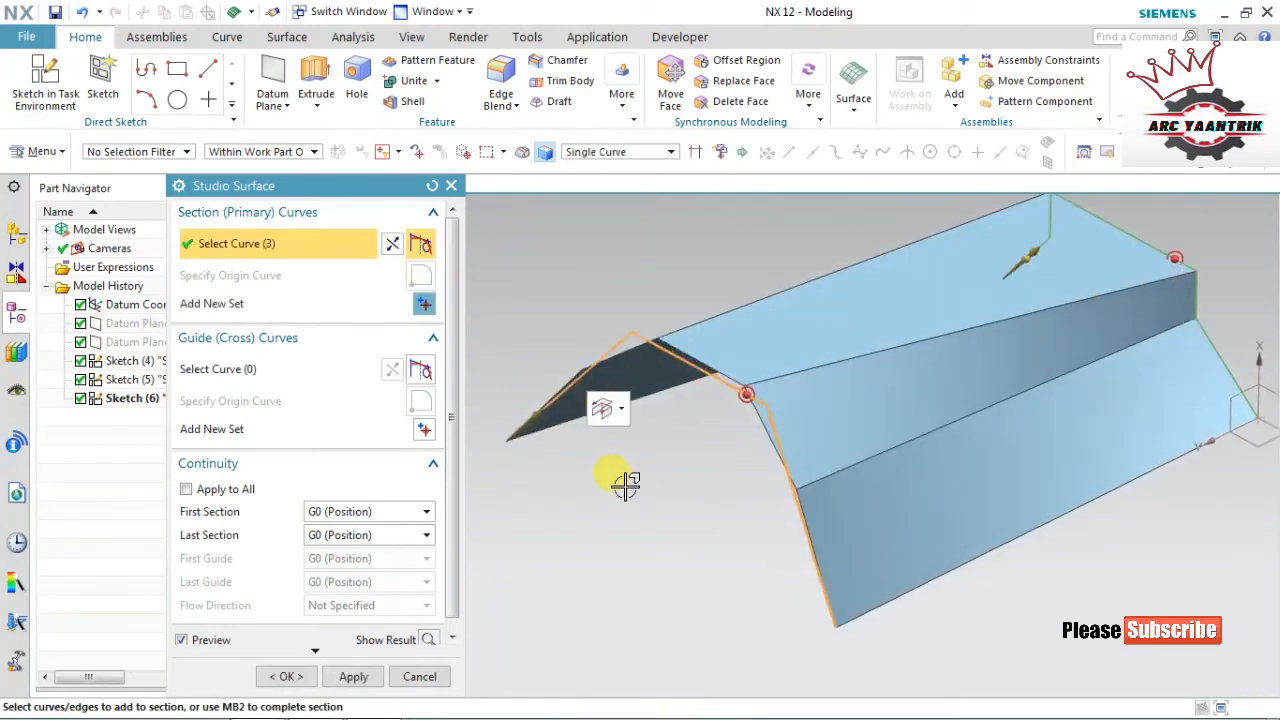
scroll(613, 531, "up", 2)
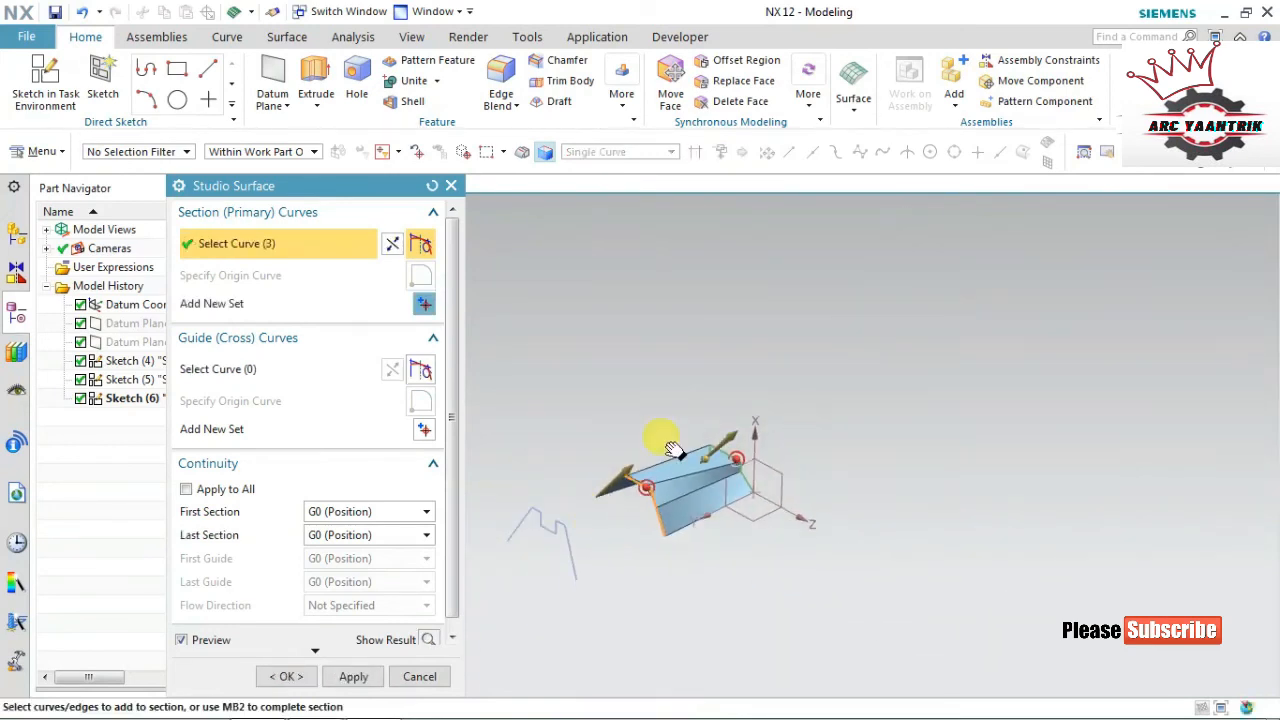
middle_click_drag(673, 450, 823, 309, "shift")
scroll(664, 390, "down", 2)
middle_click(663, 340)
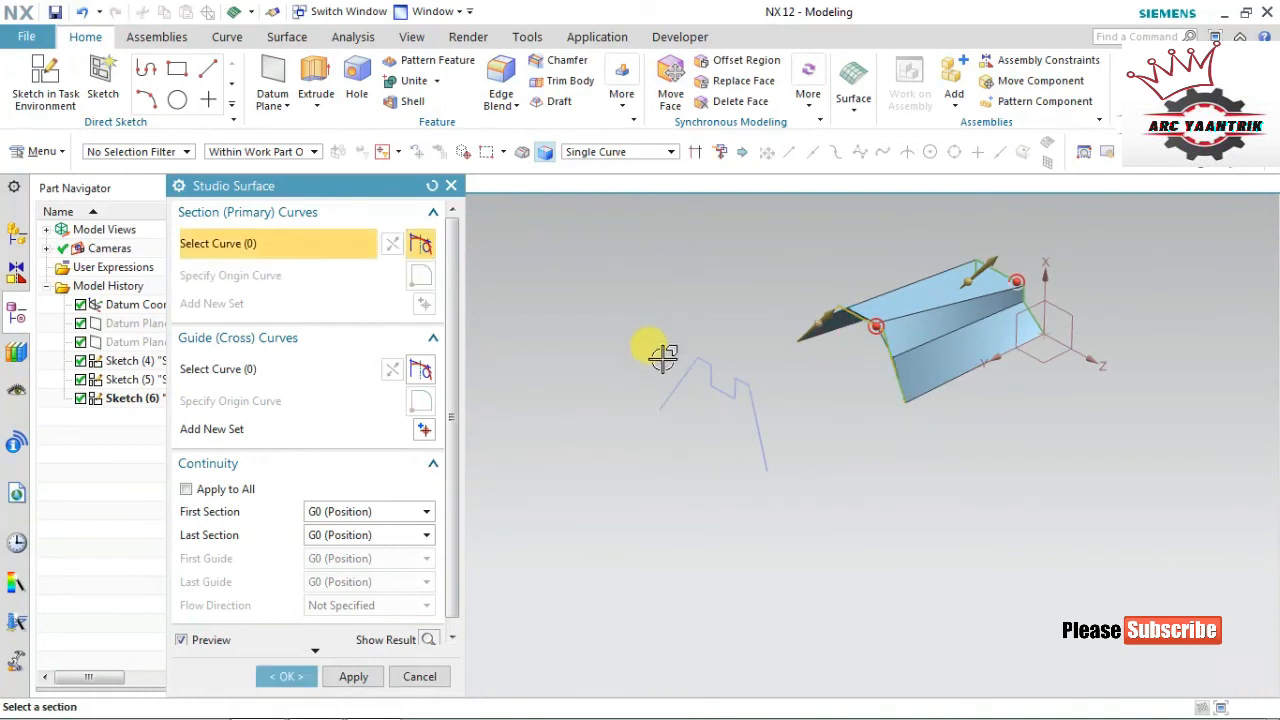
Select all connected curves of the farthest, notched profile as the third section
left_click(666, 390)
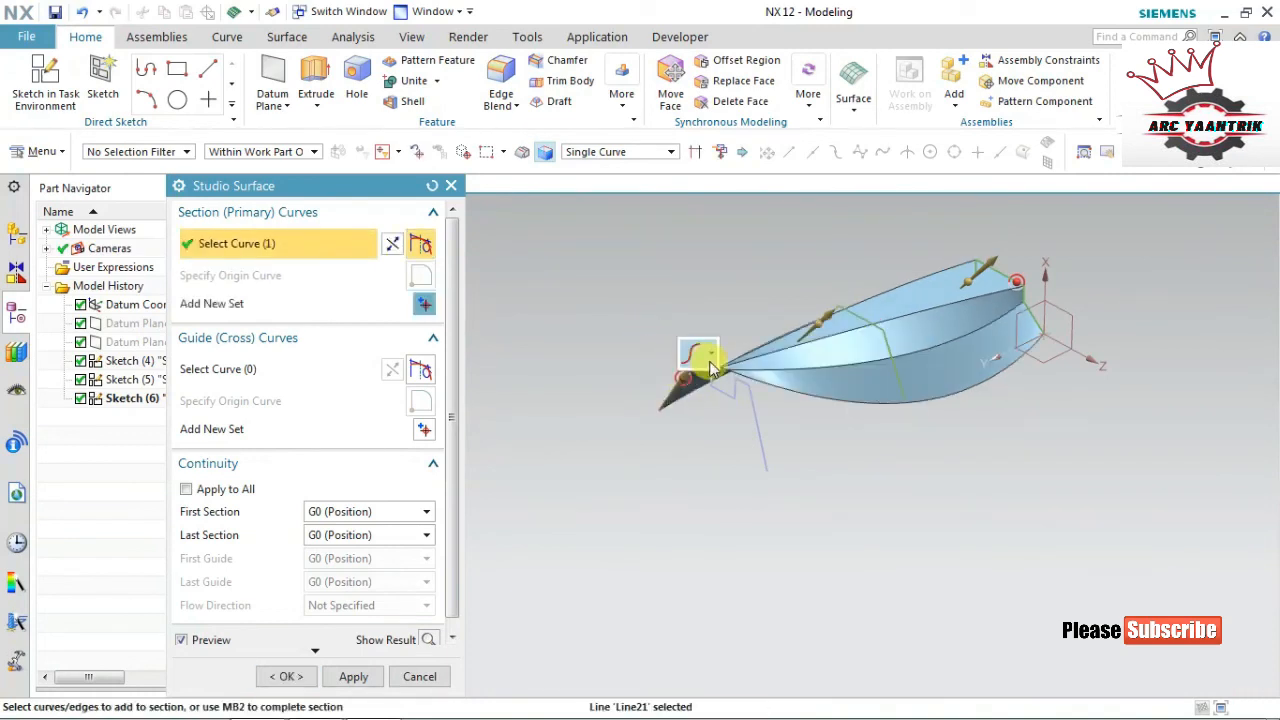
left_click(700, 355)
left_click(757, 403)
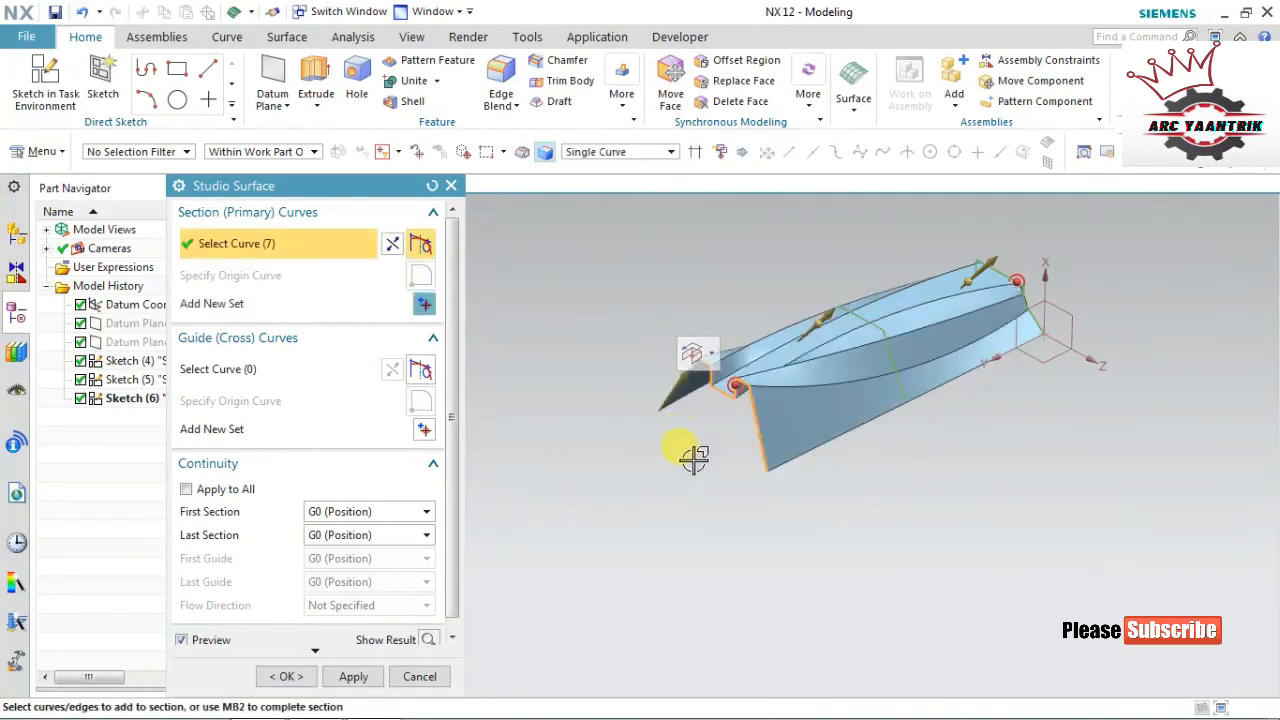
middle_click_drag(742, 370, 547, 366)
scroll(623, 518, "up", 1)
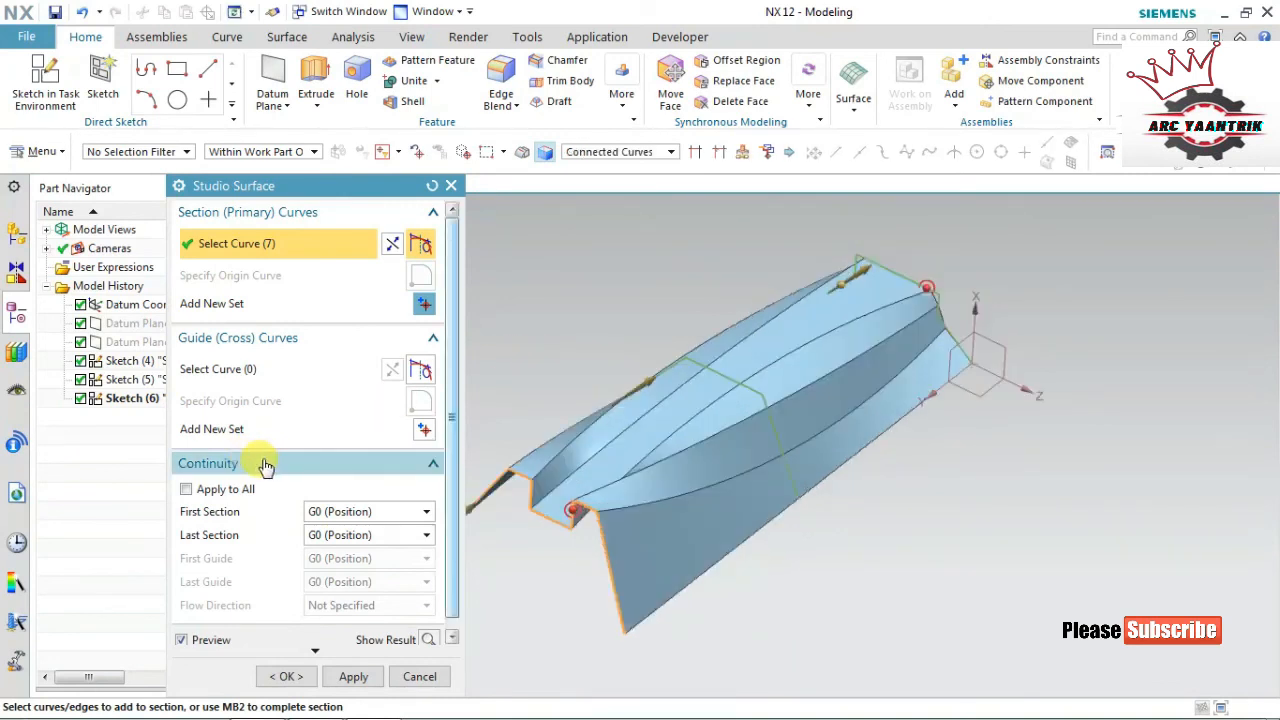
Show the additional Studio Surface options and set the output surface alignment to By Points
scroll(440, 480, "down", 1)
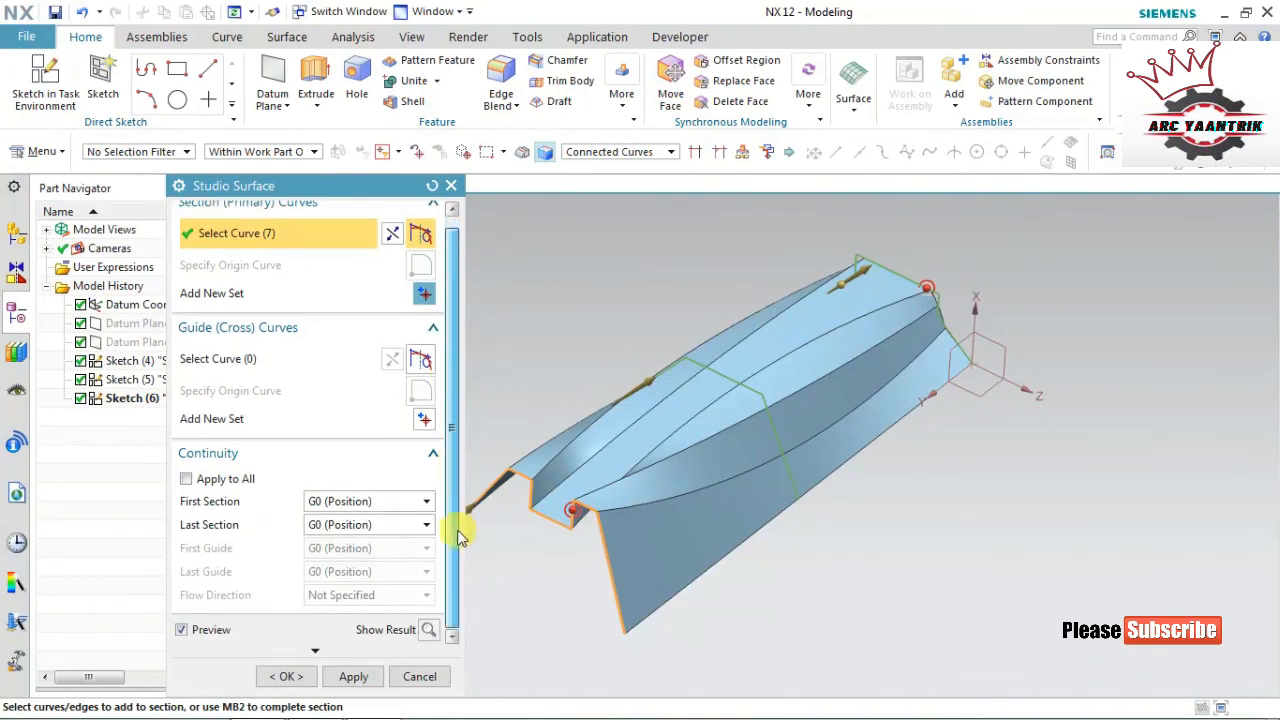
left_click(315, 648)
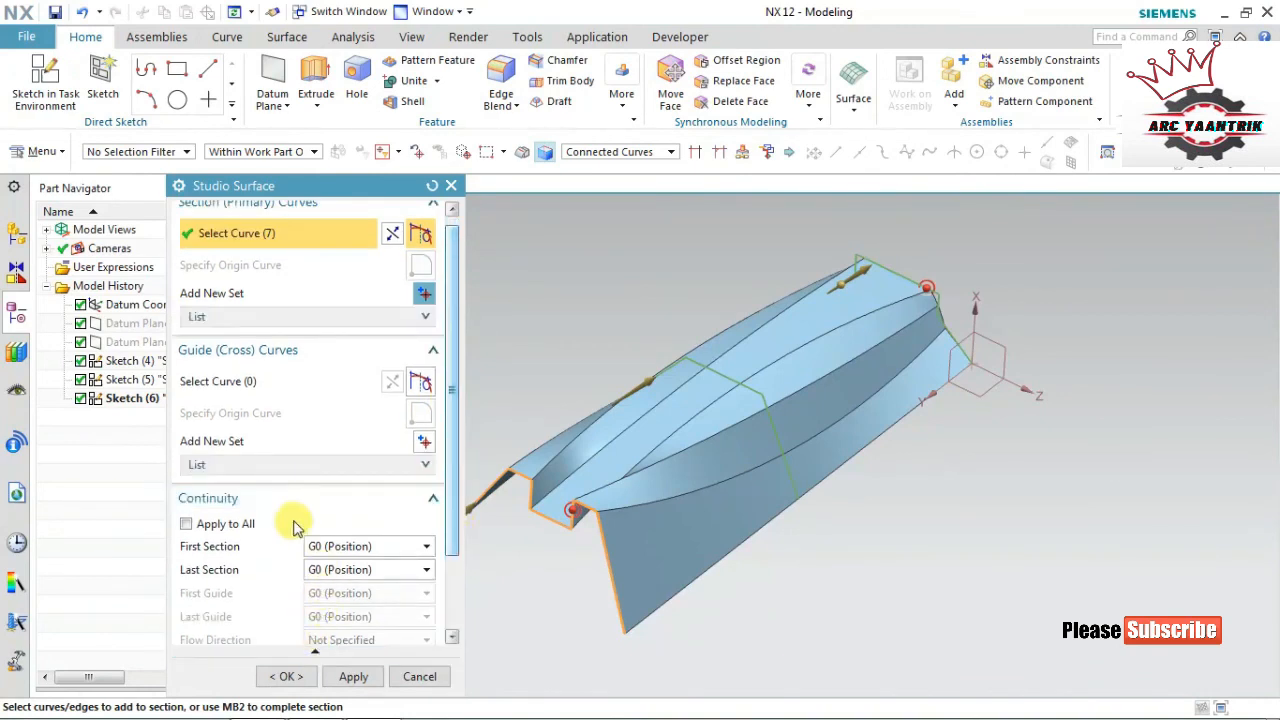
scroll(297, 520, "down", 3)
left_click(297, 578)
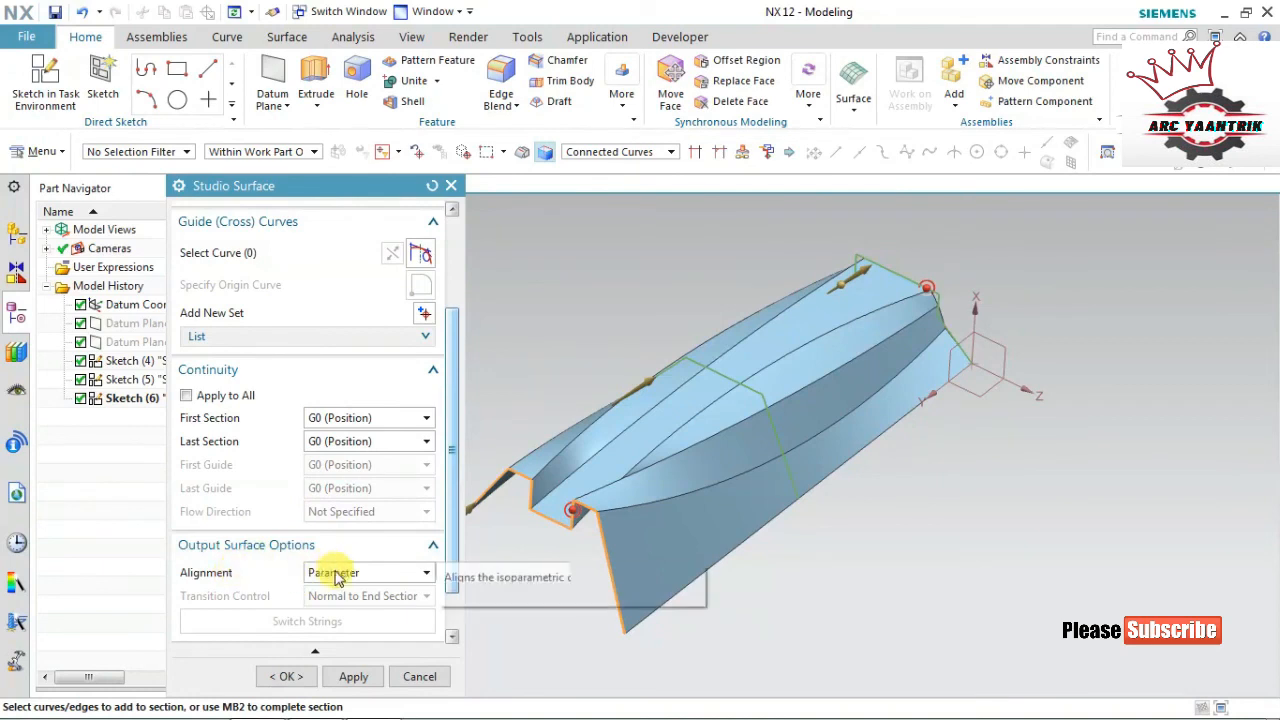
left_click(336, 574)
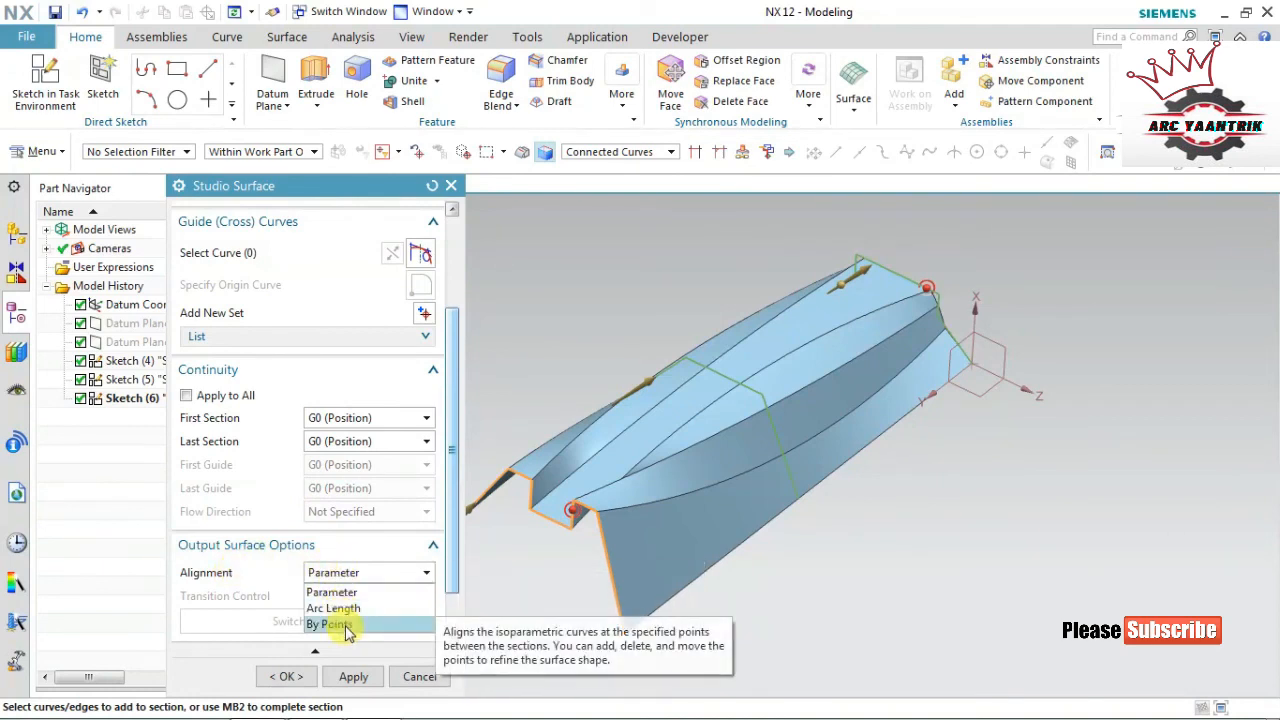
left_click(343, 624)
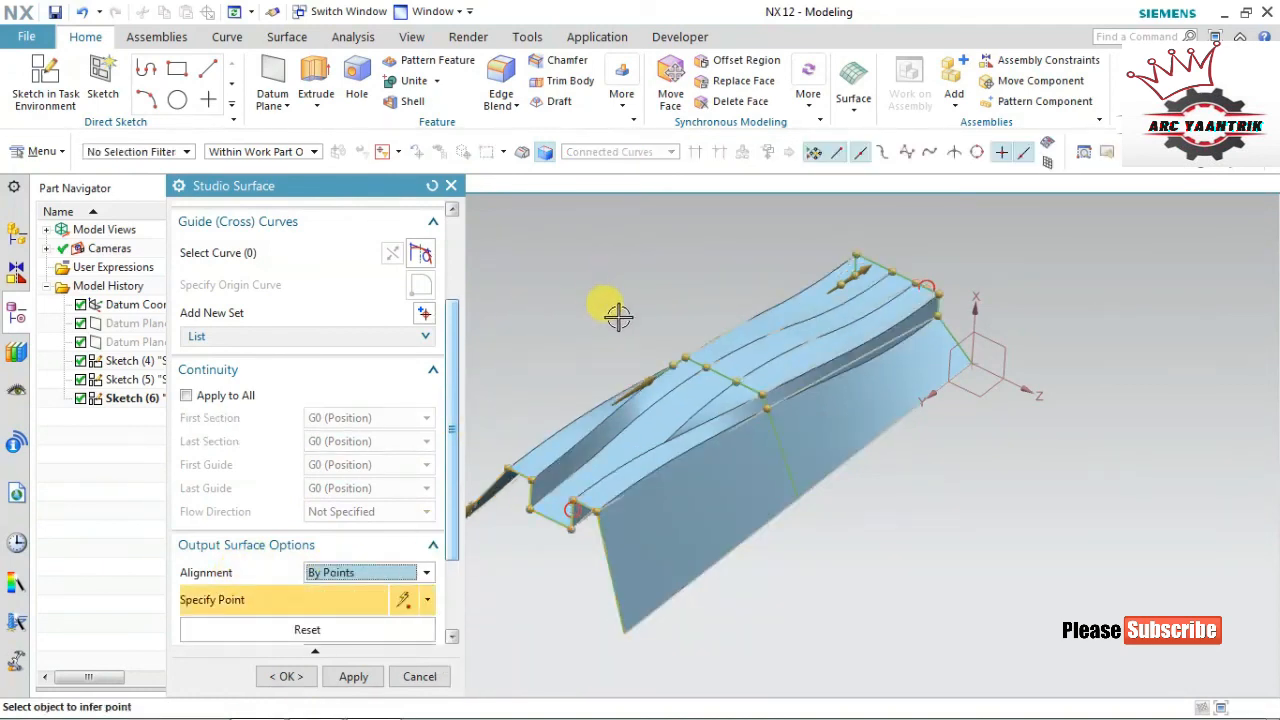
Move the alignment points just below the middle section's two upper corners onto those corners
scroll(722, 369, "up", 3)
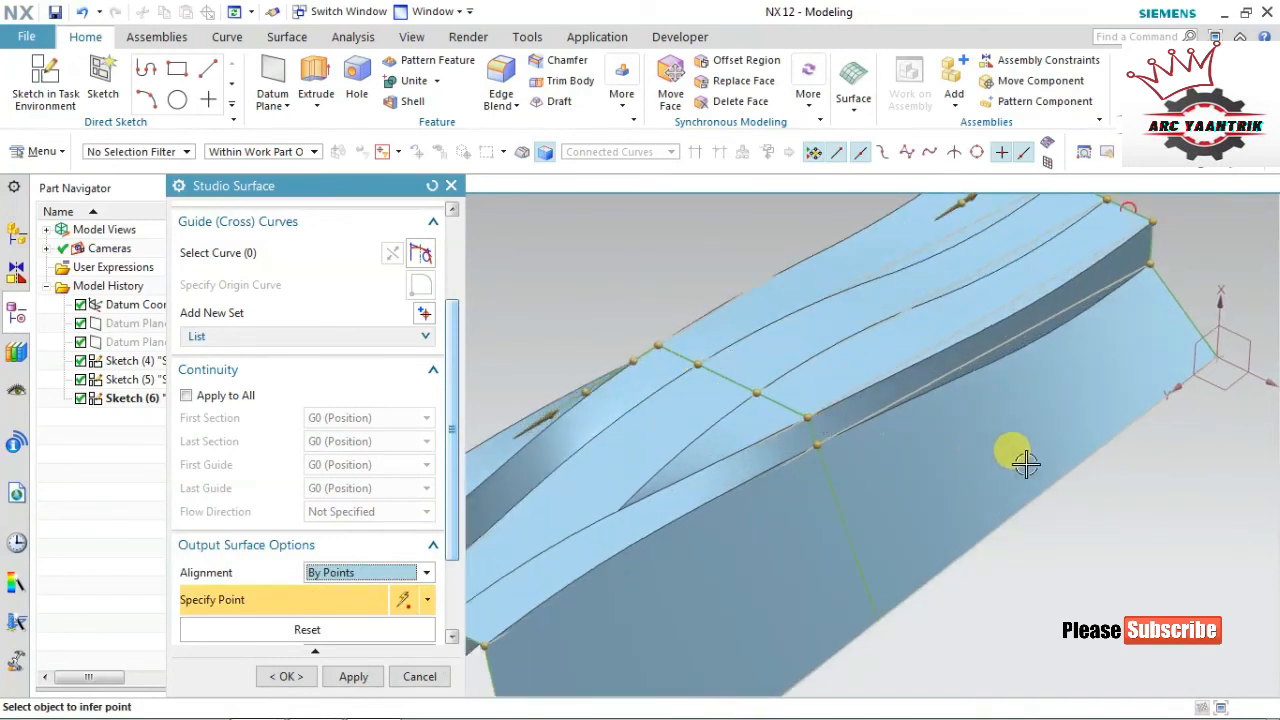
middle_click_drag(1025, 462, 1086, 427)
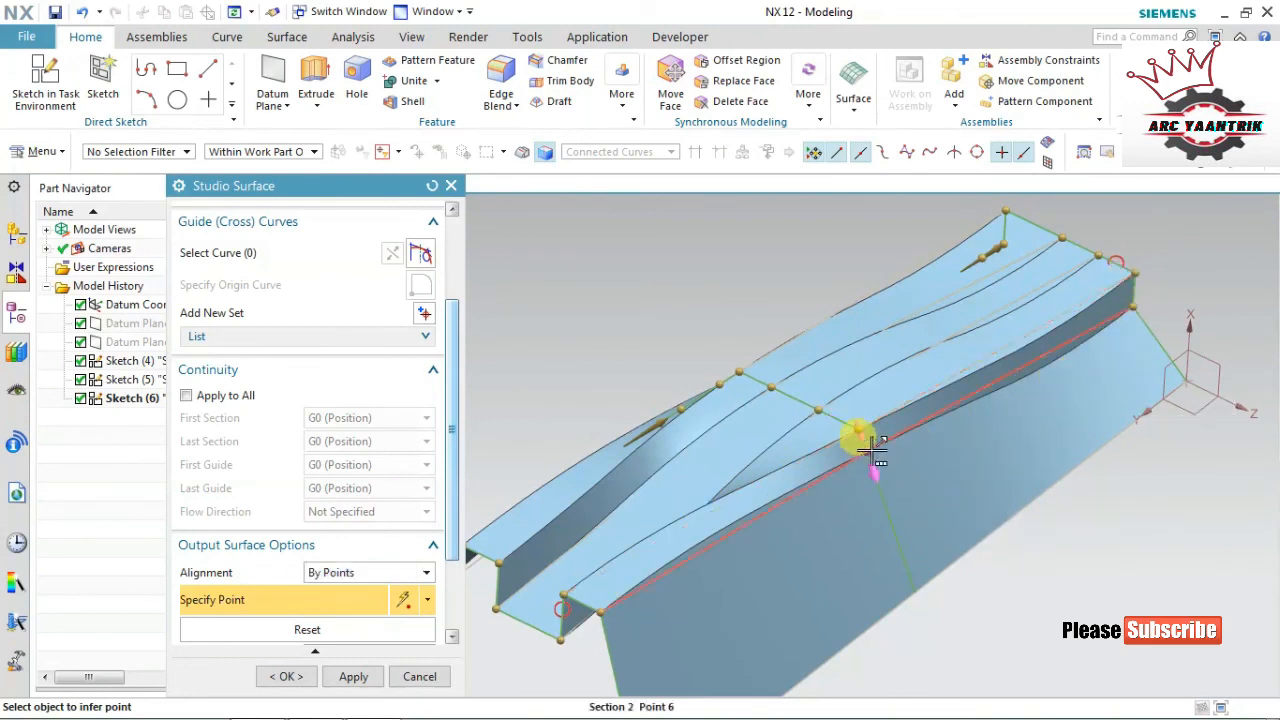
left_click_drag(874, 452, 860, 428)
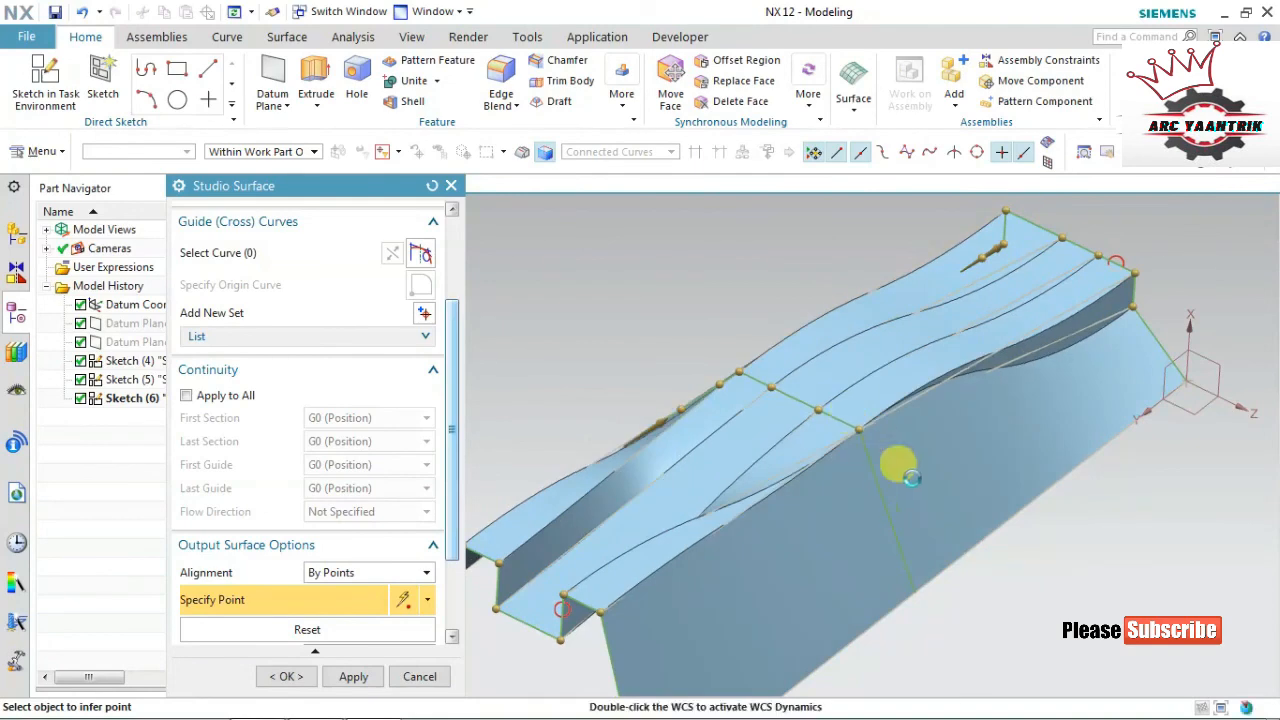
middle_click_drag(657, 320, 745, 370)
left_click_drag(729, 420, 748, 399)
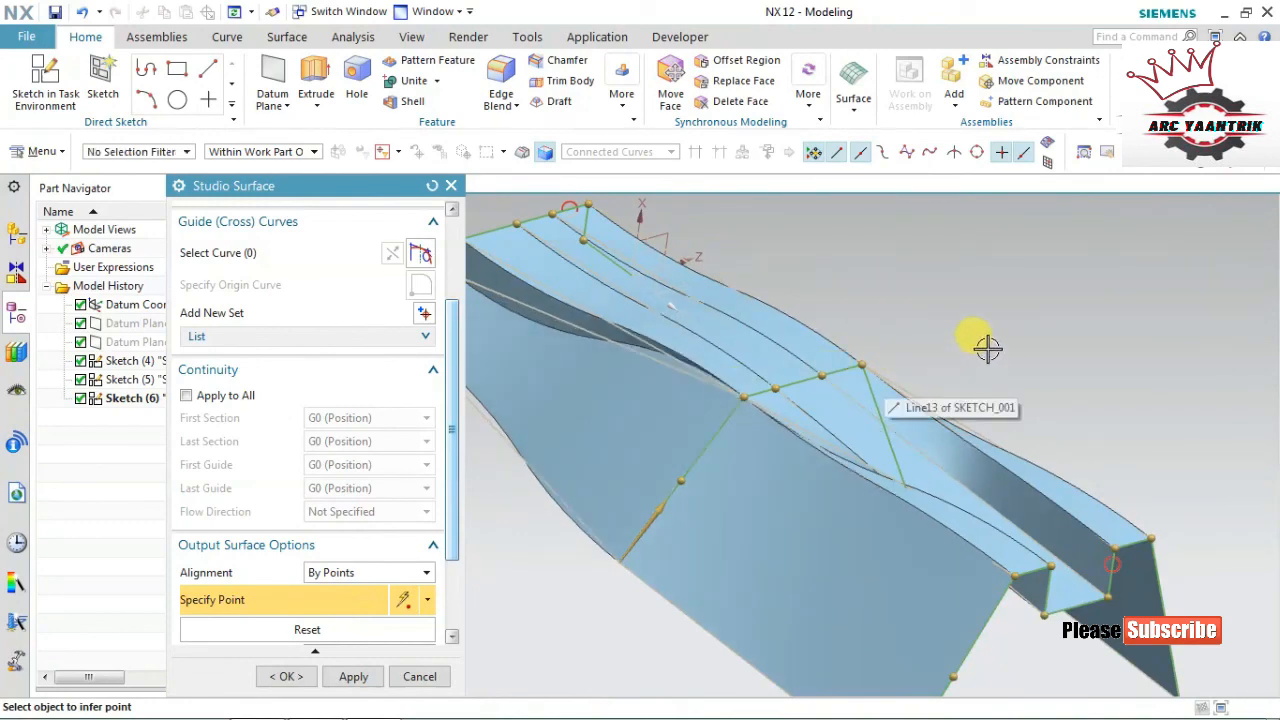
Shift two alignment points on the notched end section: one onto the outer corner, the other along the opposite short upper edge
middle_click_drag(986, 346, 933, 340)
middle_click_drag(930, 341, 943, 343)
left_click_drag(790, 568, 742, 577)
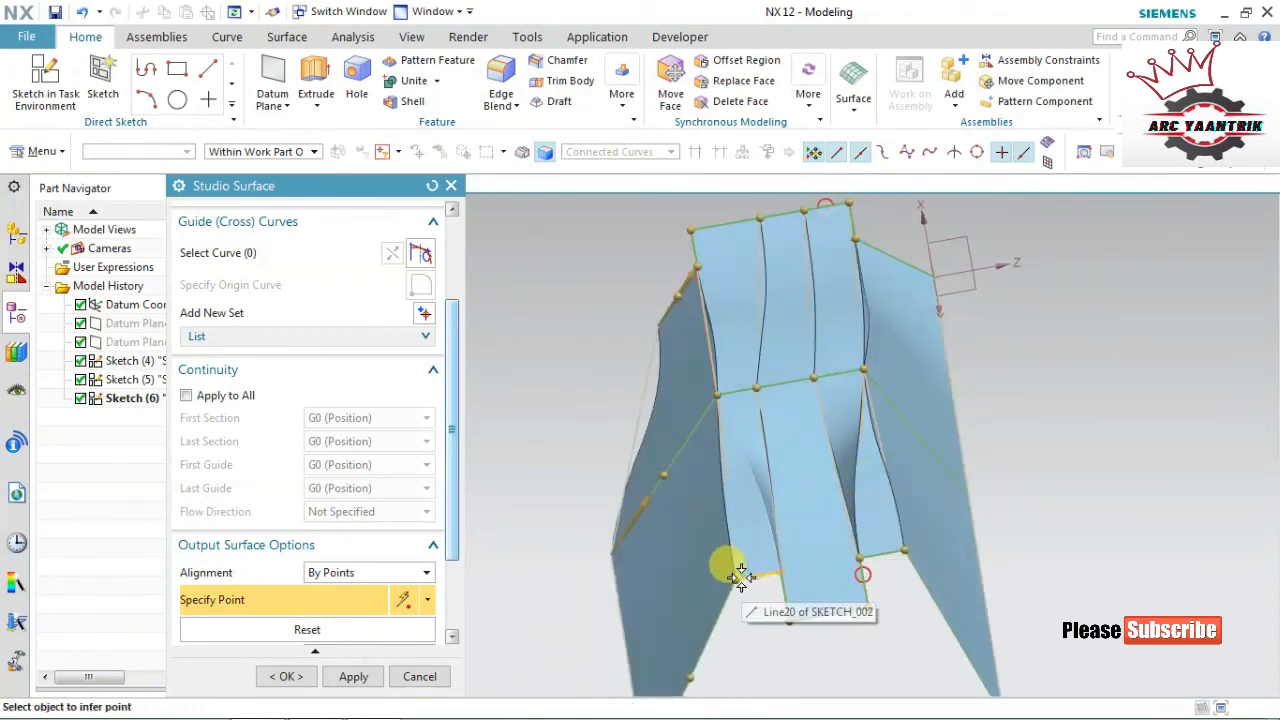
mouse_move(1031, 517)
middle_mouse_down()
mouse_move(1017, 500)
mouse_move(1030, 505)
middle_mouse_up()
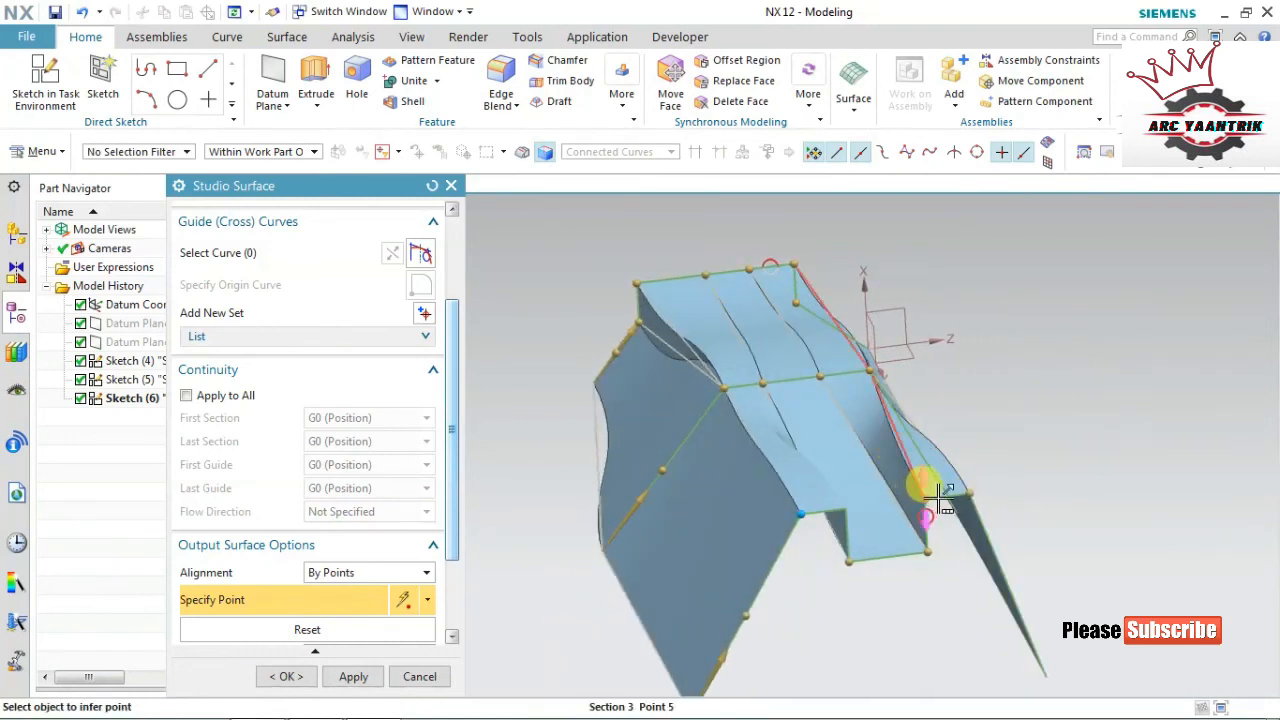
left_click_drag(939, 497, 947, 496)
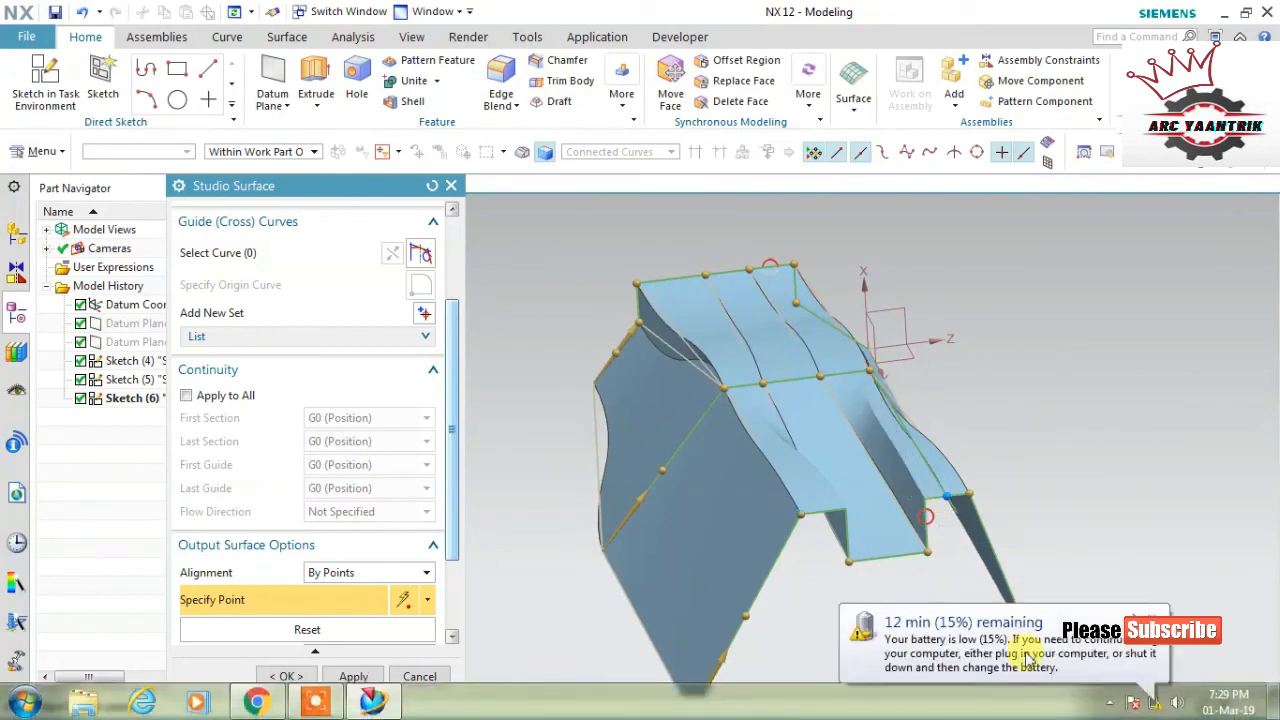
Dismiss the low-battery notification and create the Studio Surface from the three aligned sections
left_click(1155, 616)
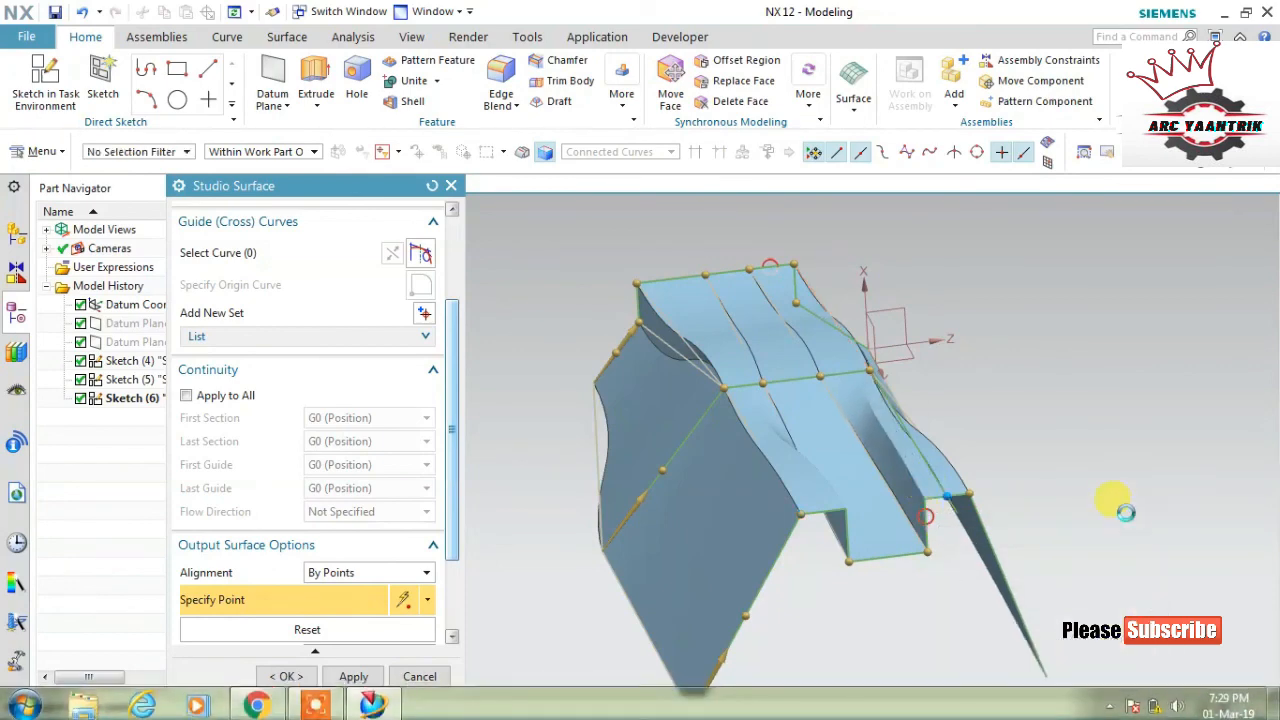
mouse_move(1080, 477)
middle_mouse_down()
mouse_move(1049, 486)
mouse_move(1063, 457)
mouse_move(1091, 466)
middle_mouse_up()
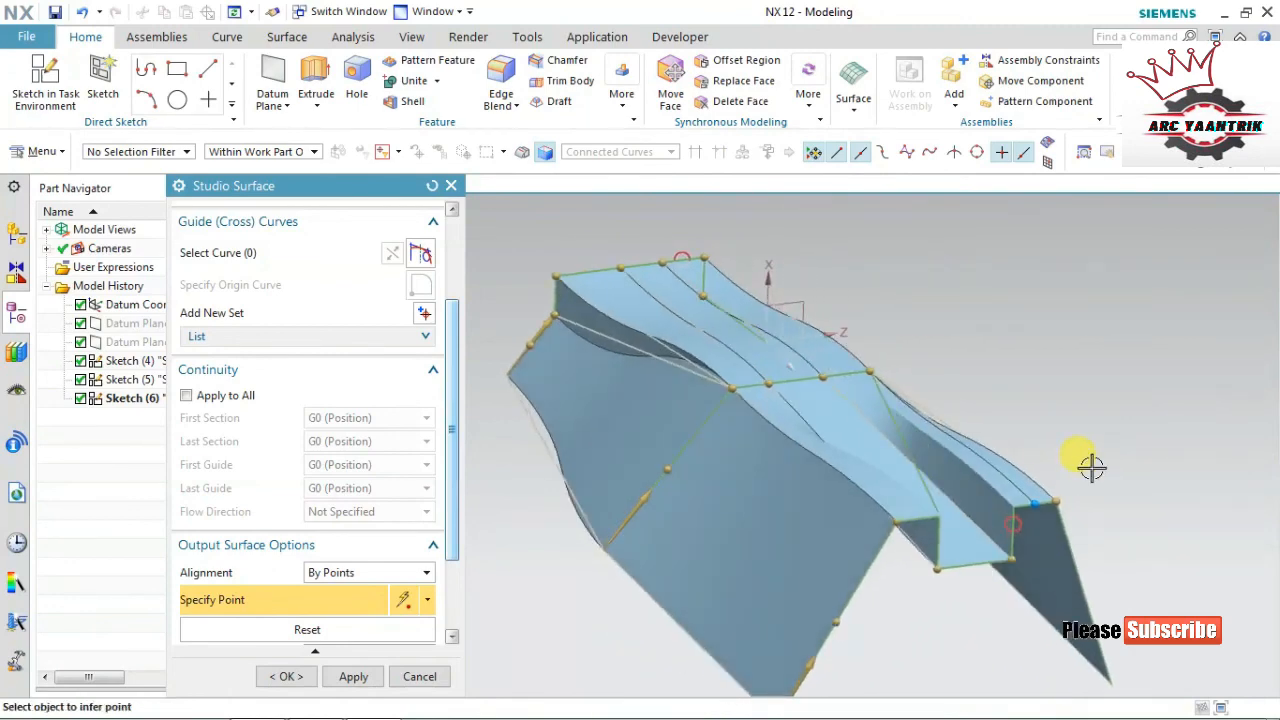
left_click(286, 677)
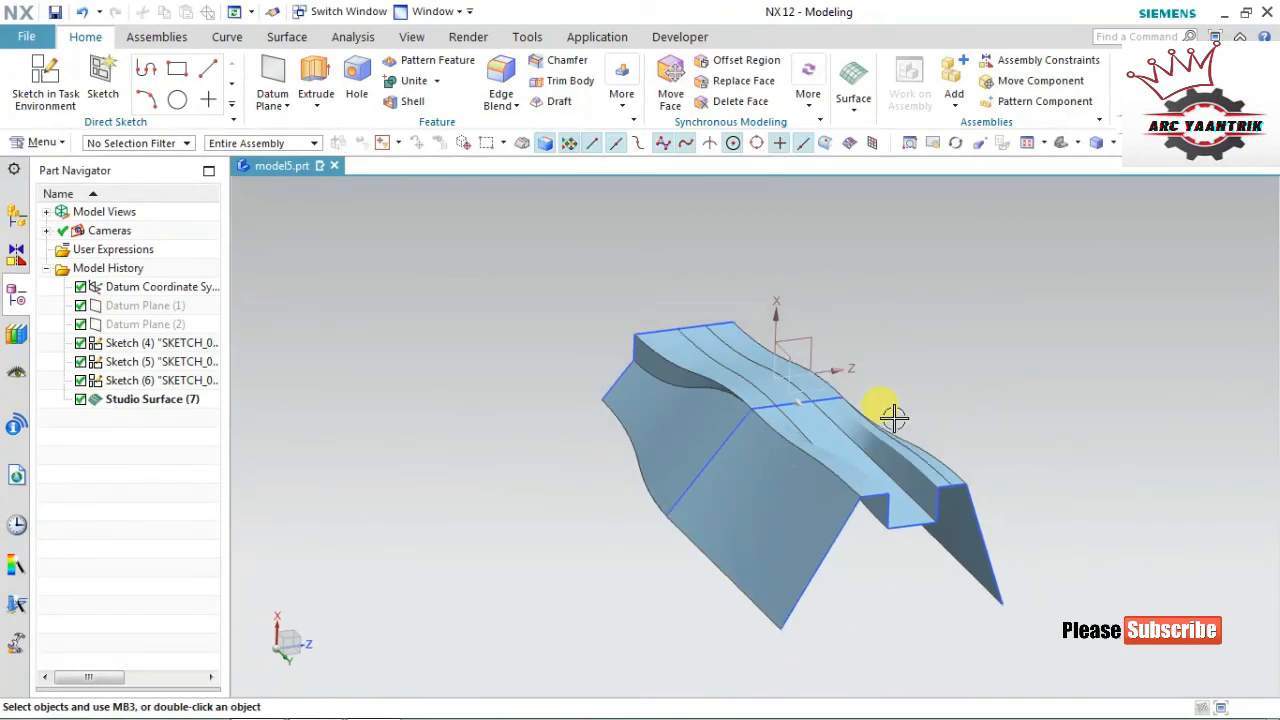
middle_click_drag(893, 418, 825, 405)
scroll(738, 403, "up", 1)
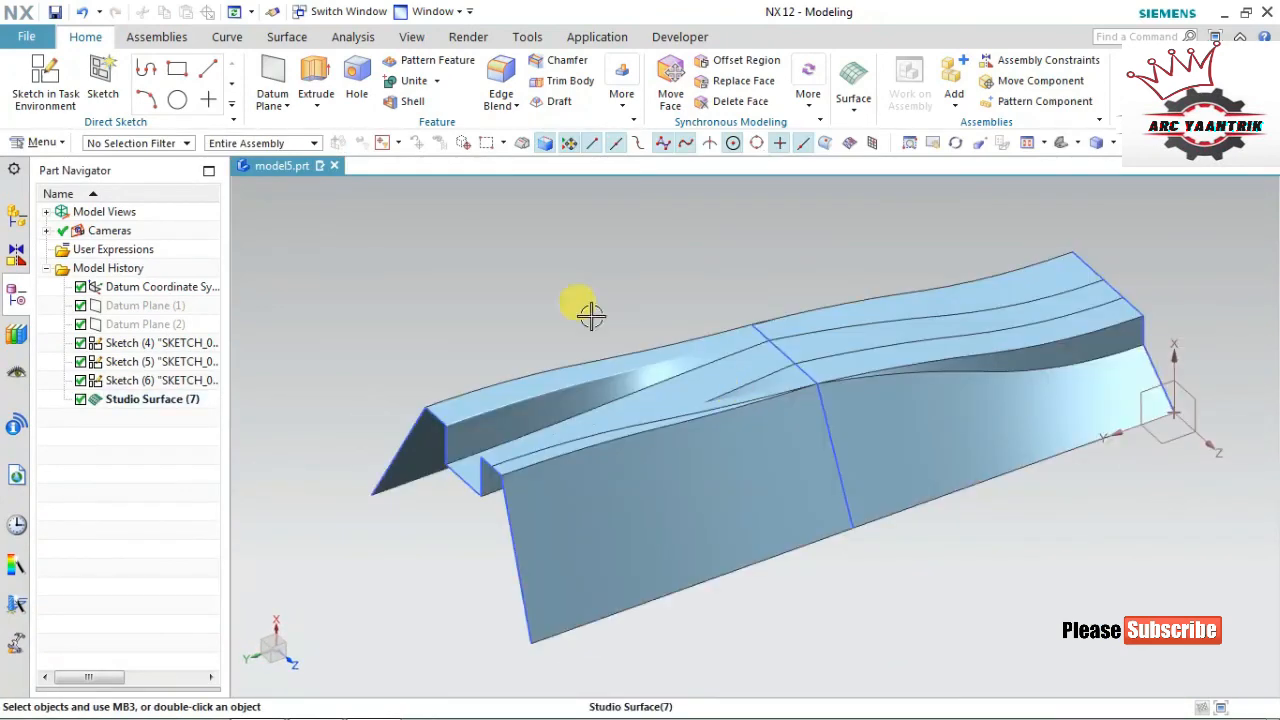